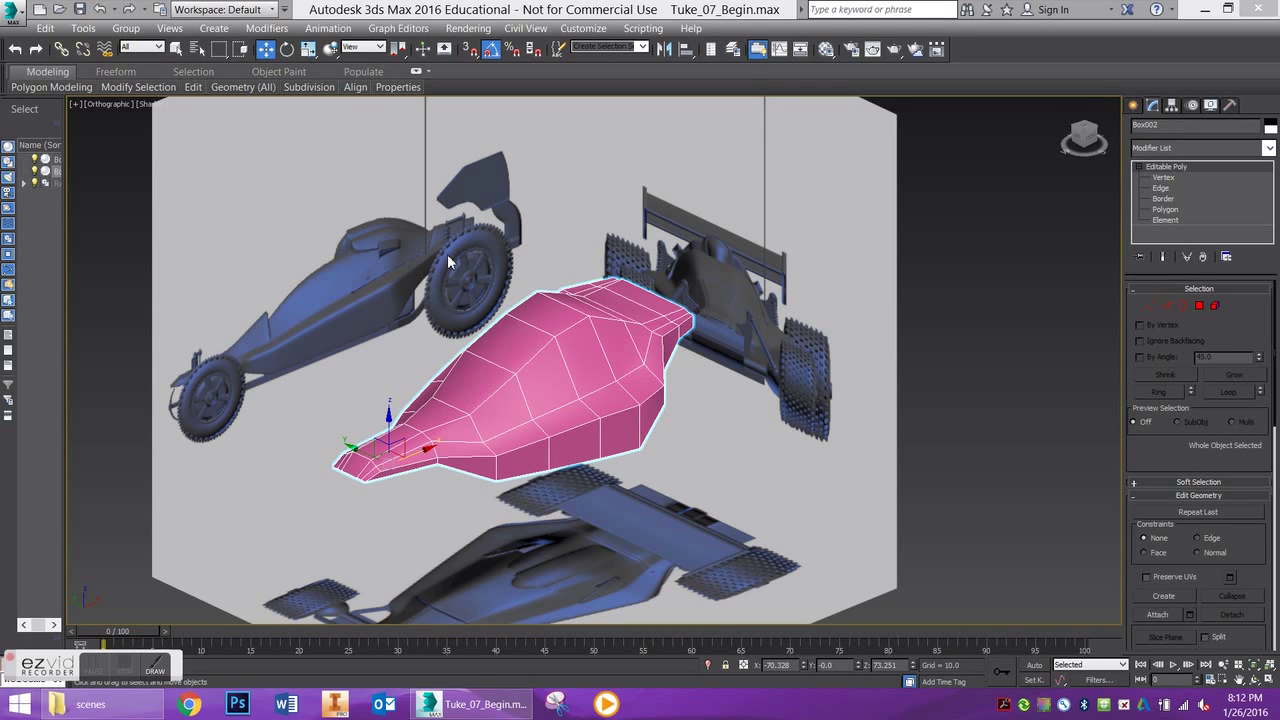
Check the existing pink body mesh against the side, top and front reference images and hide it.
key(f)
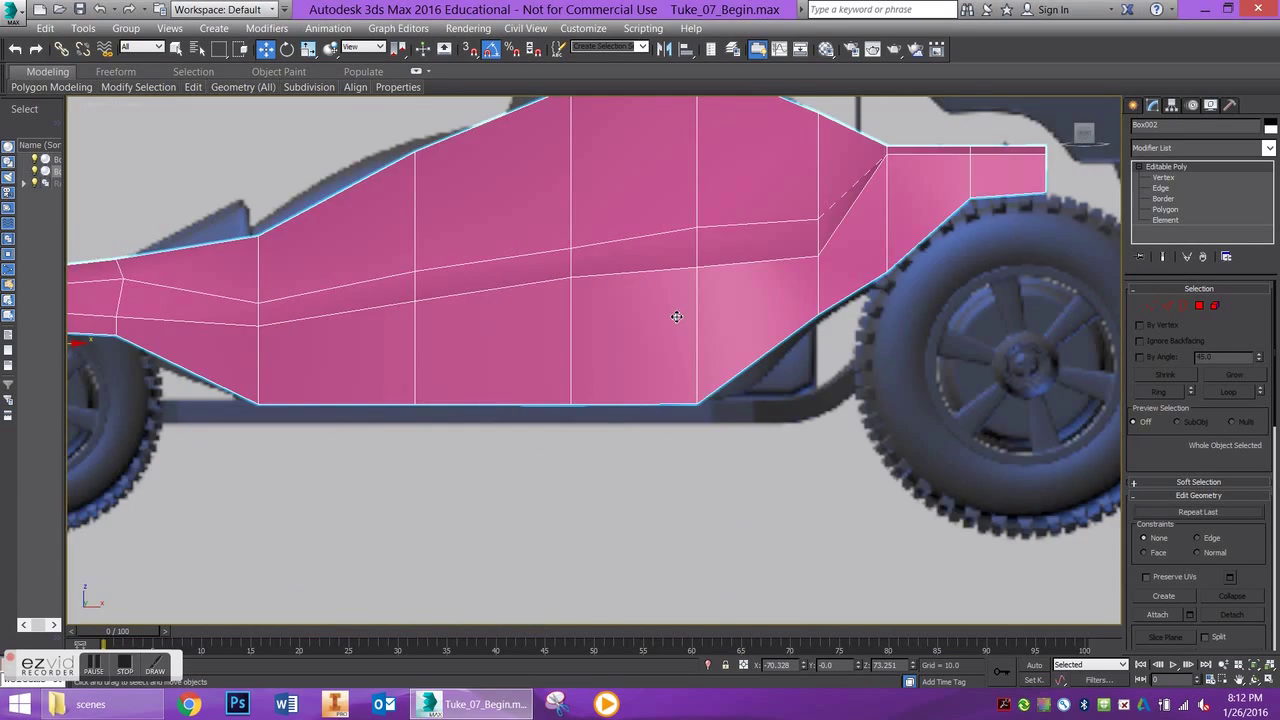
key(t)
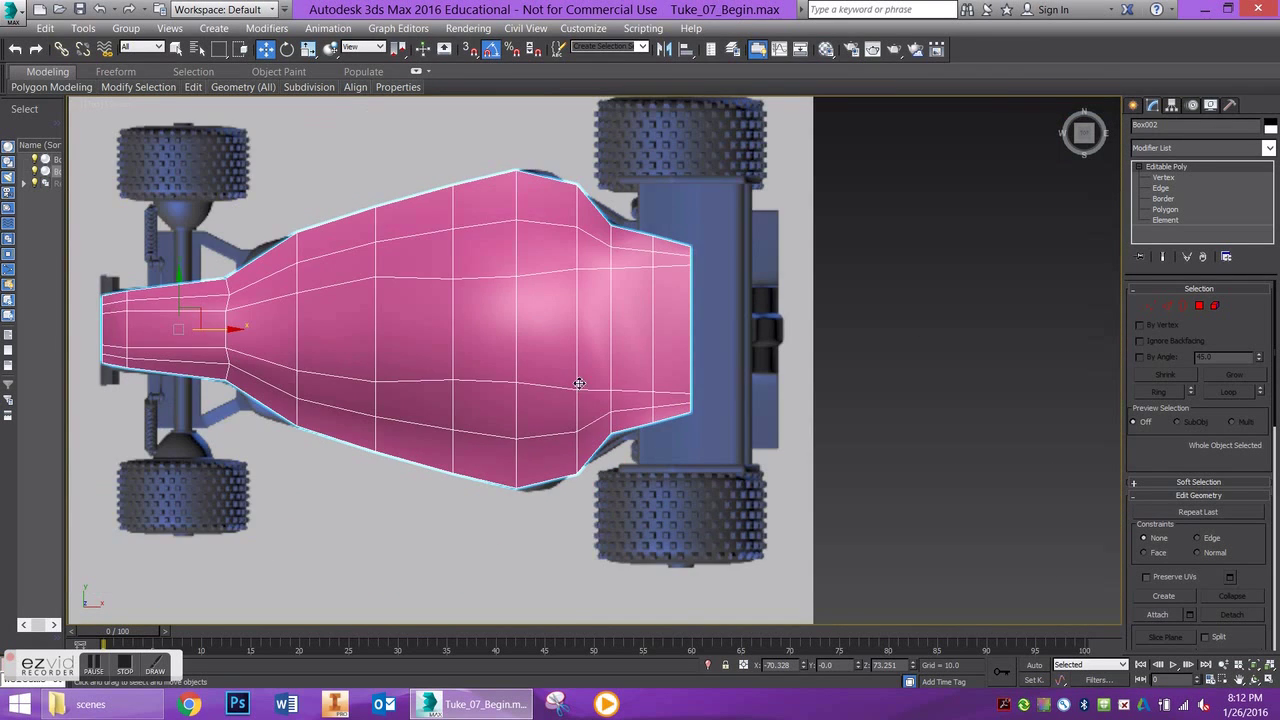
key(l)
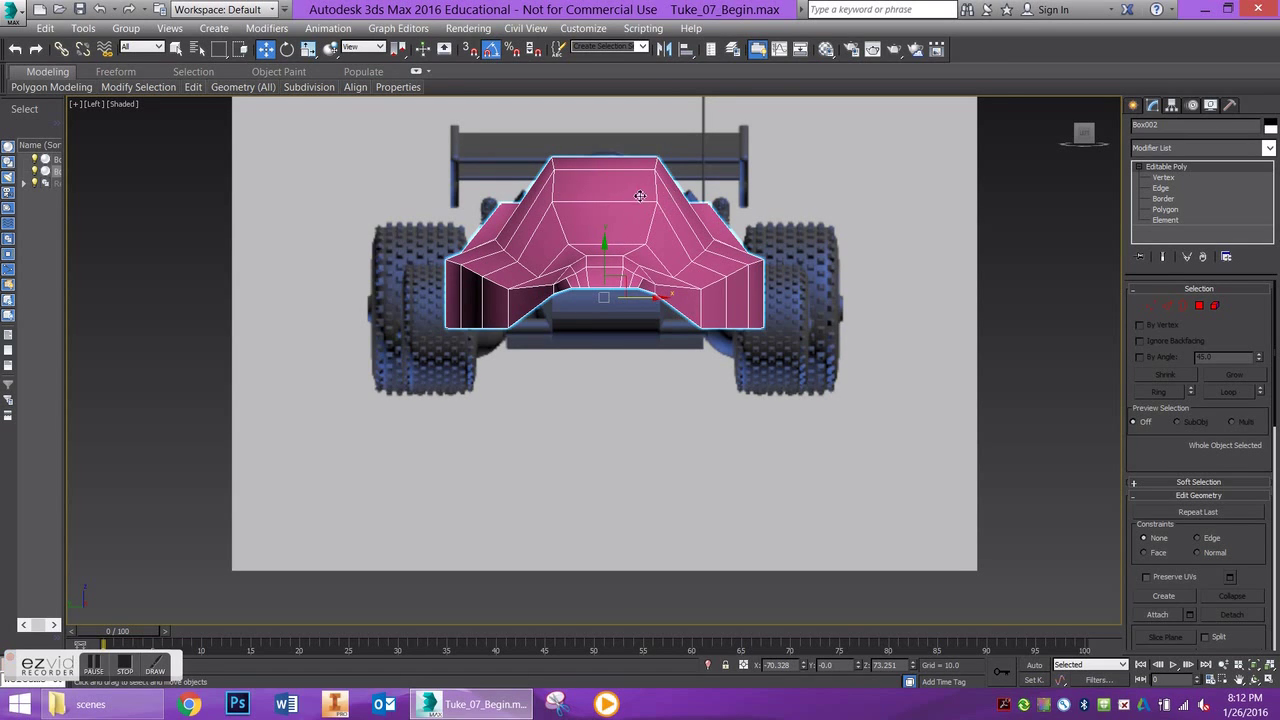
alt+middle_drag(640, 196, 603, 337)
scroll(629, 253, down, 2)
scroll(650, 241, up, 1)
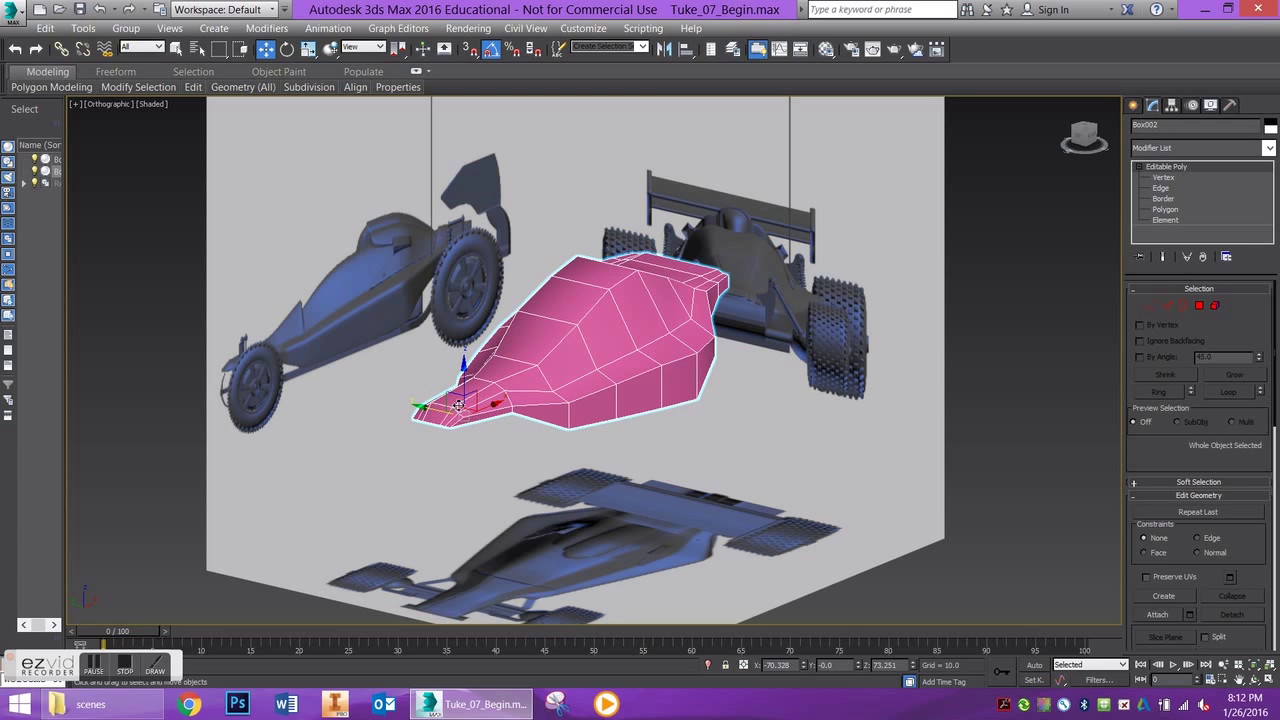
right_click(612, 306)
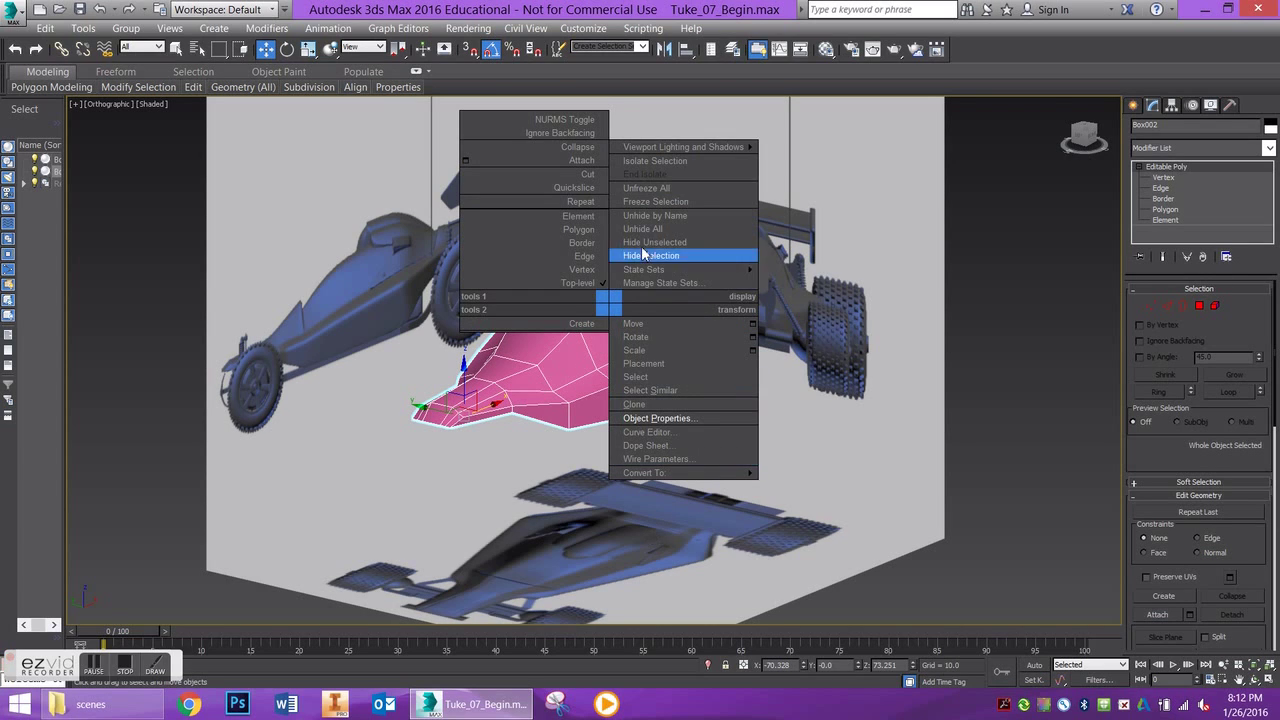
click(650, 255)
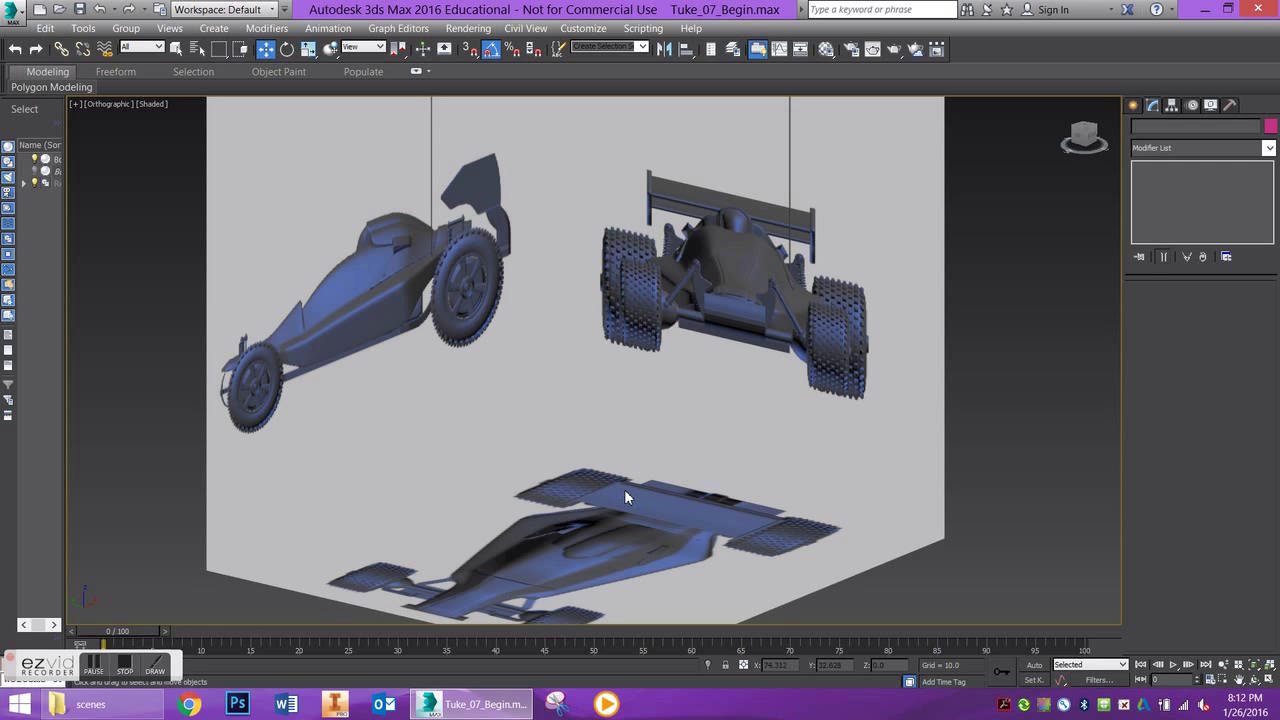
Create a box over the buggy's nose in the top view, about 22.6 long, 32.4 wide and 23.8 high.
key(t)
middle_drag(508, 371, 624, 374)
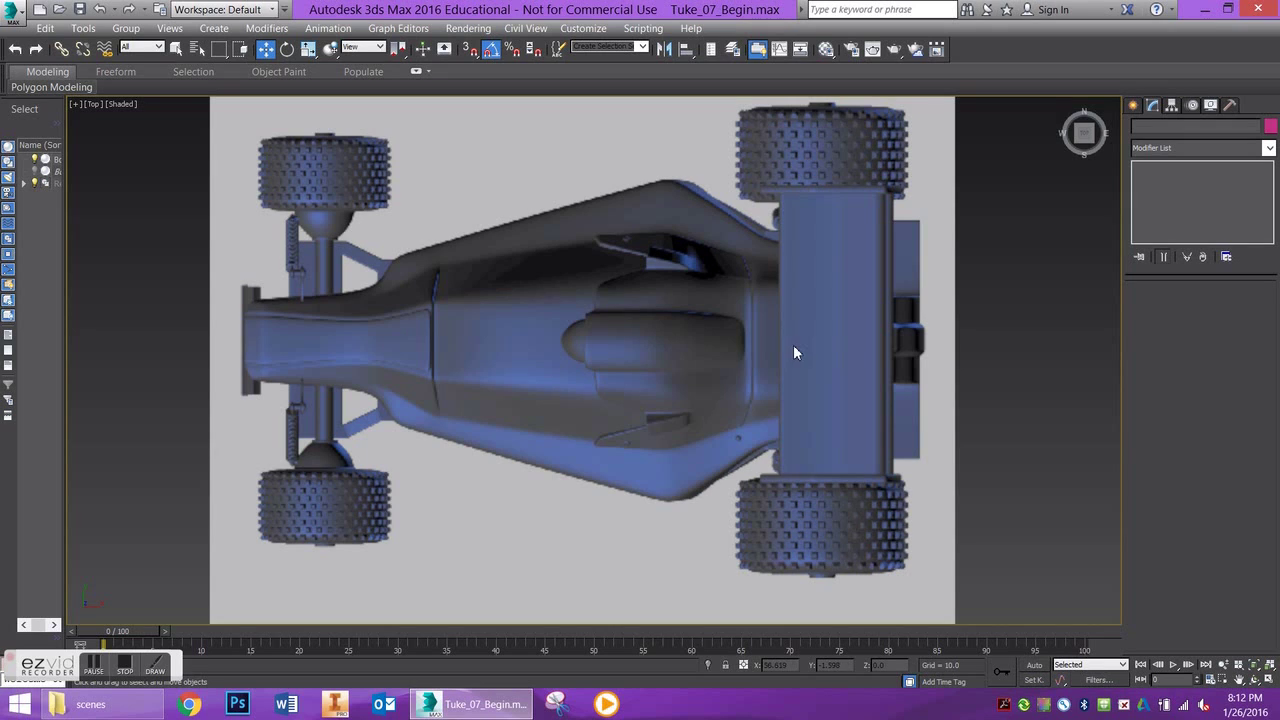
click(1133, 105)
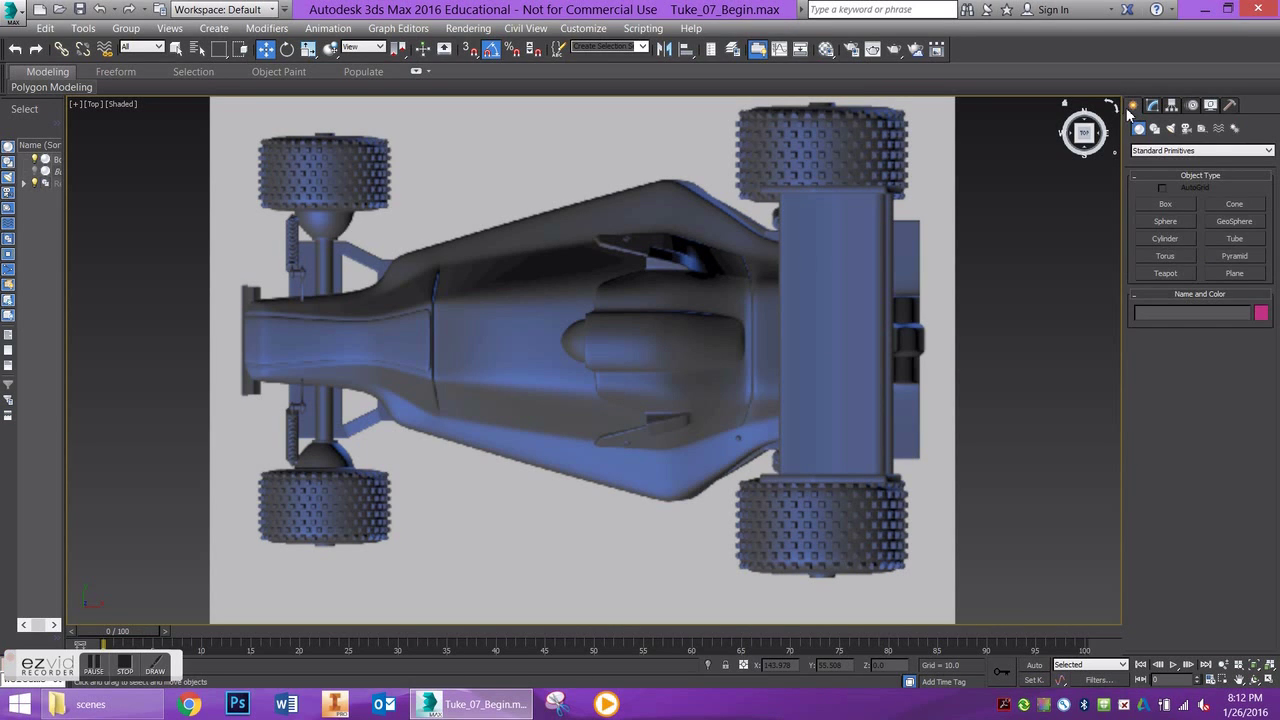
click(1175, 203)
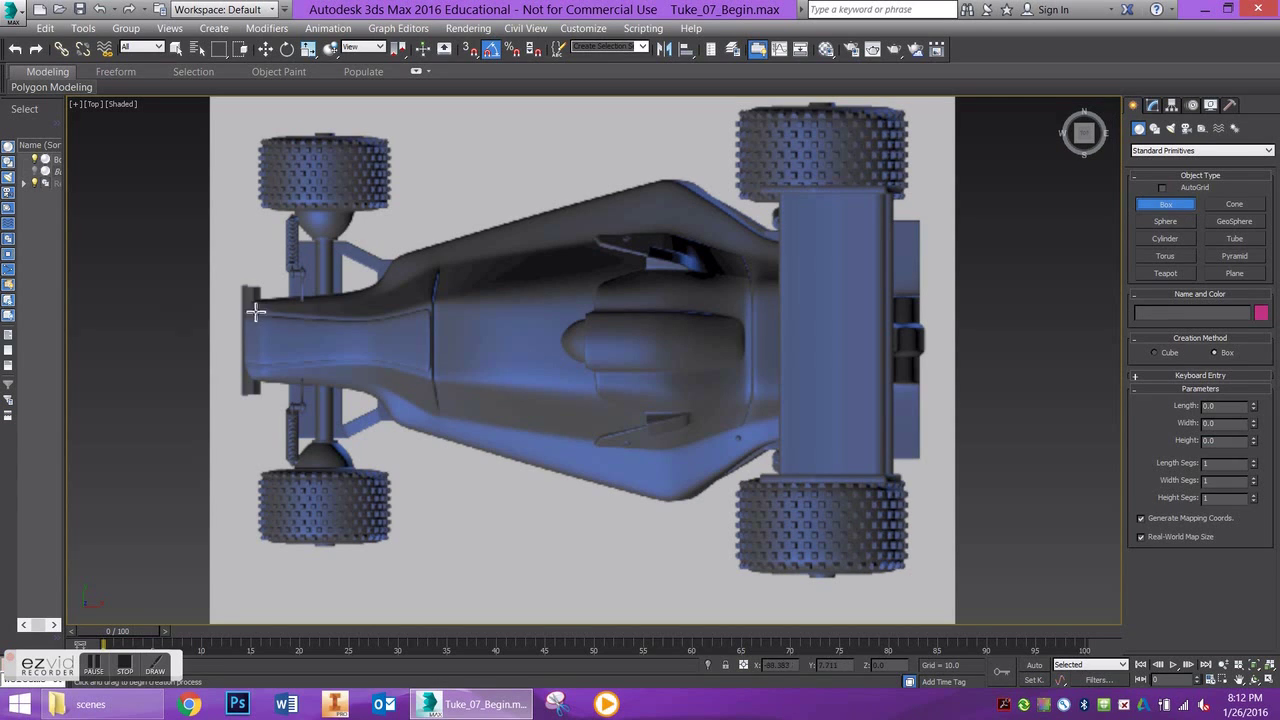
drag(247, 302, 368, 388)
click(340, 300)
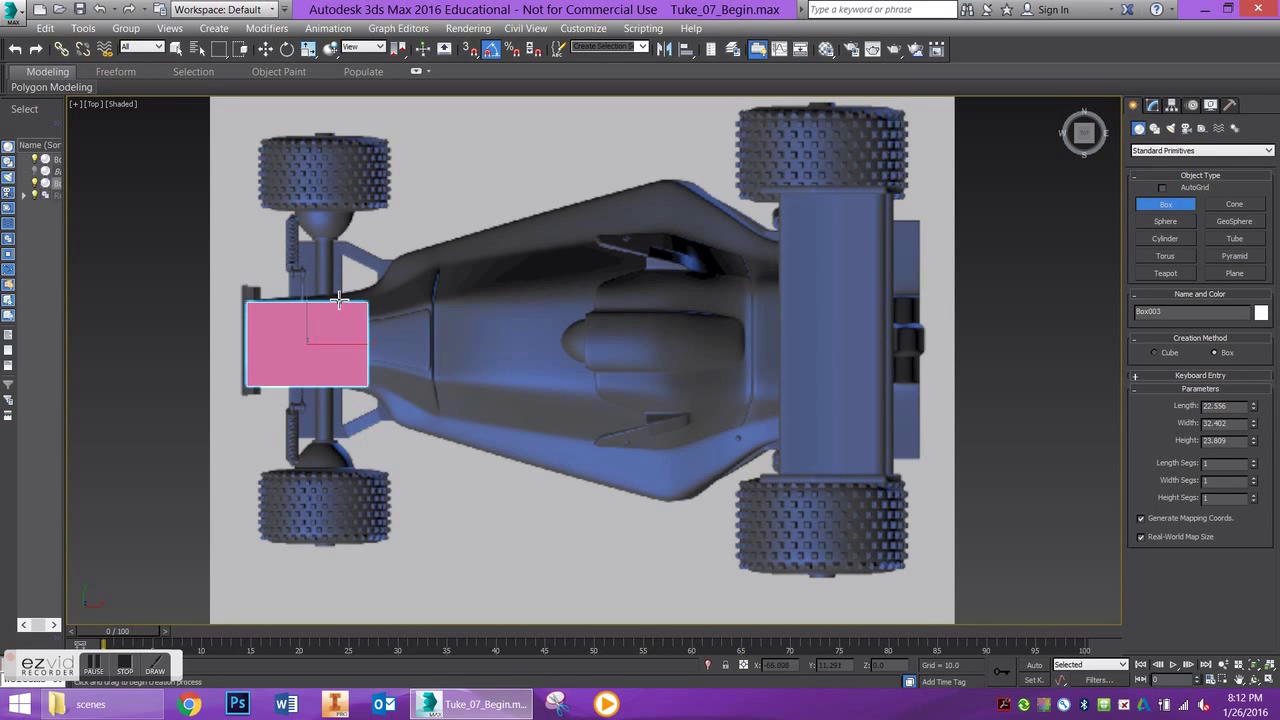
Move the new box up to the buggy's nose, above the front wheel, in the front view.
key(f)
key(f)
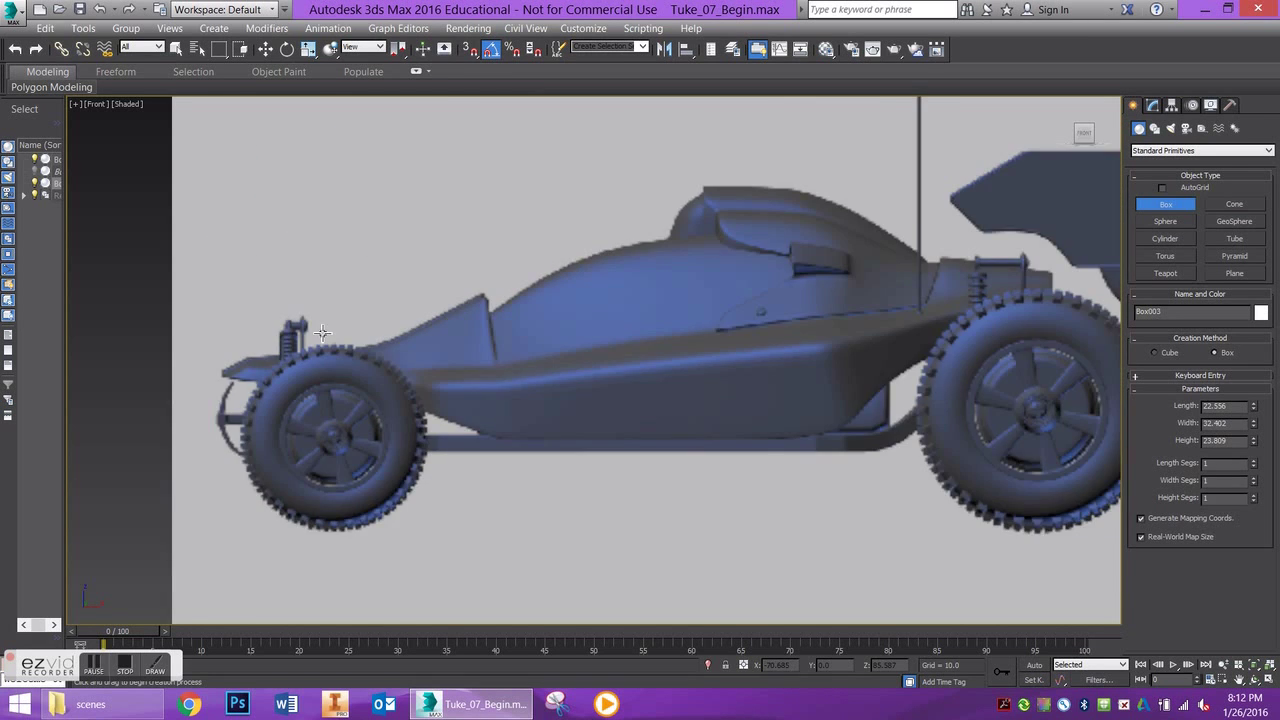
scroll(440, 330, down, 3)
key(w)
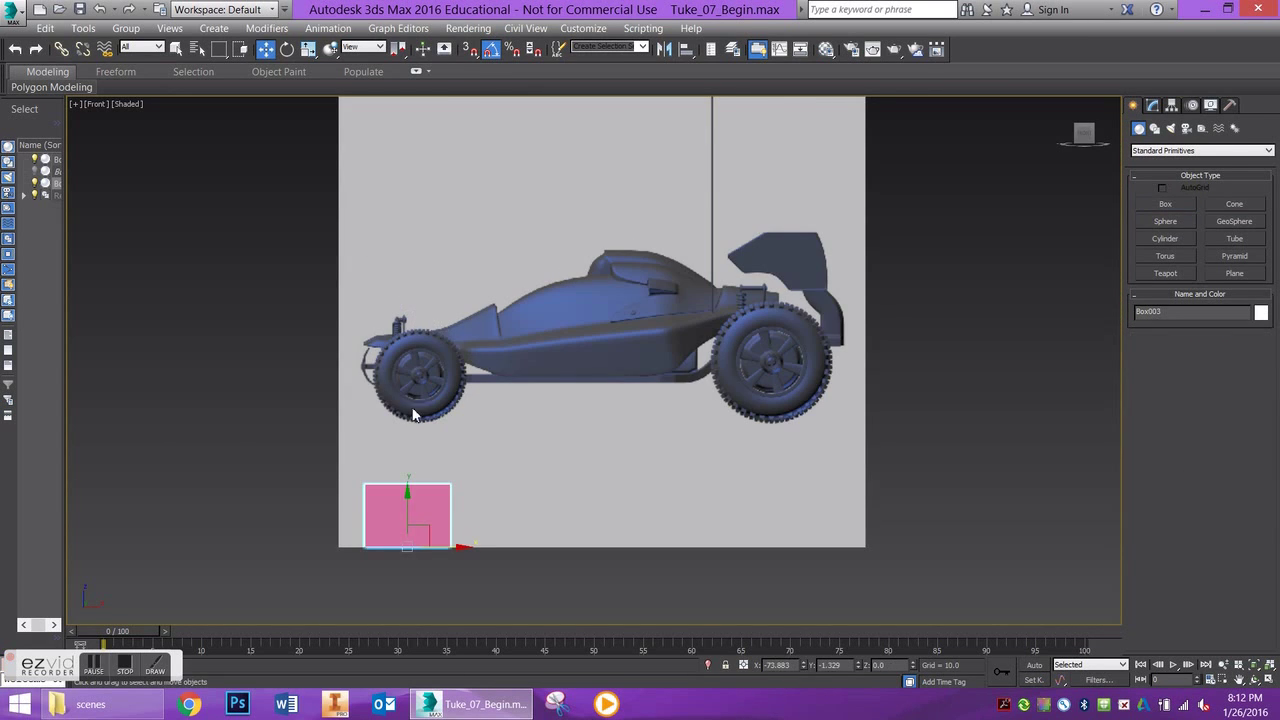
drag(414, 501, 400, 316)
scroll(422, 348, up, 2)
scroll(422, 348, up, 1)
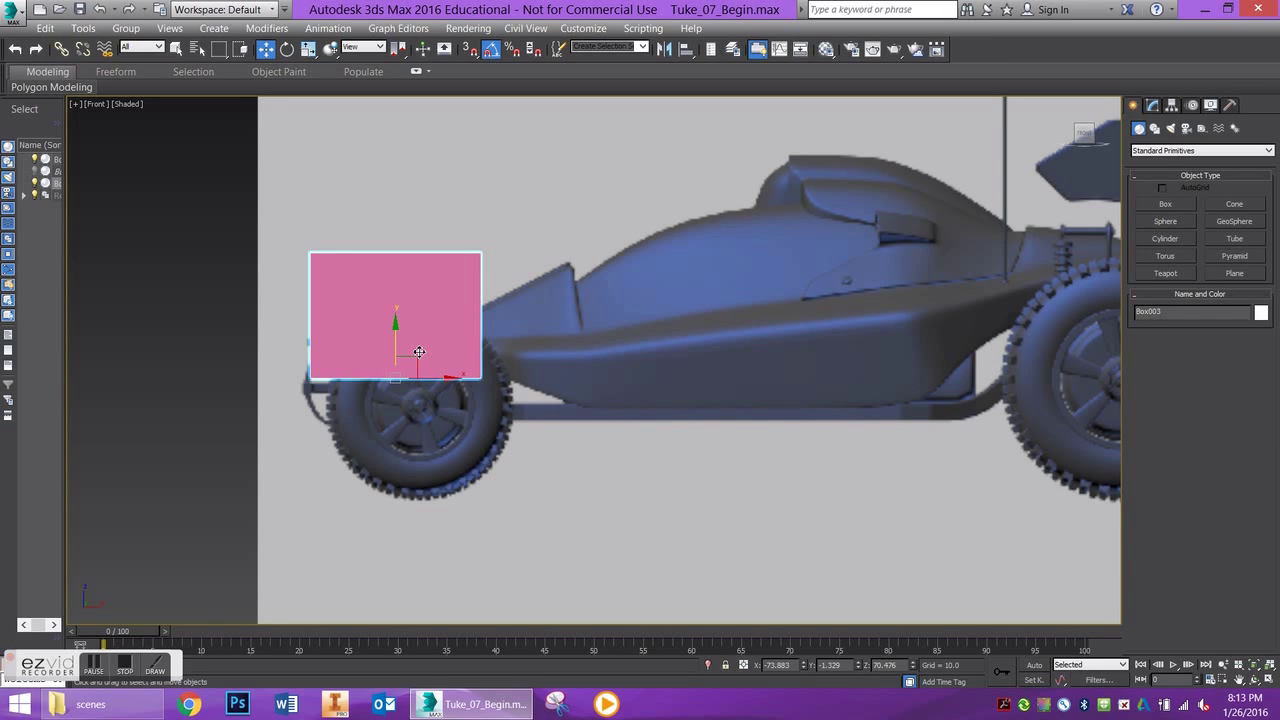
key(e)
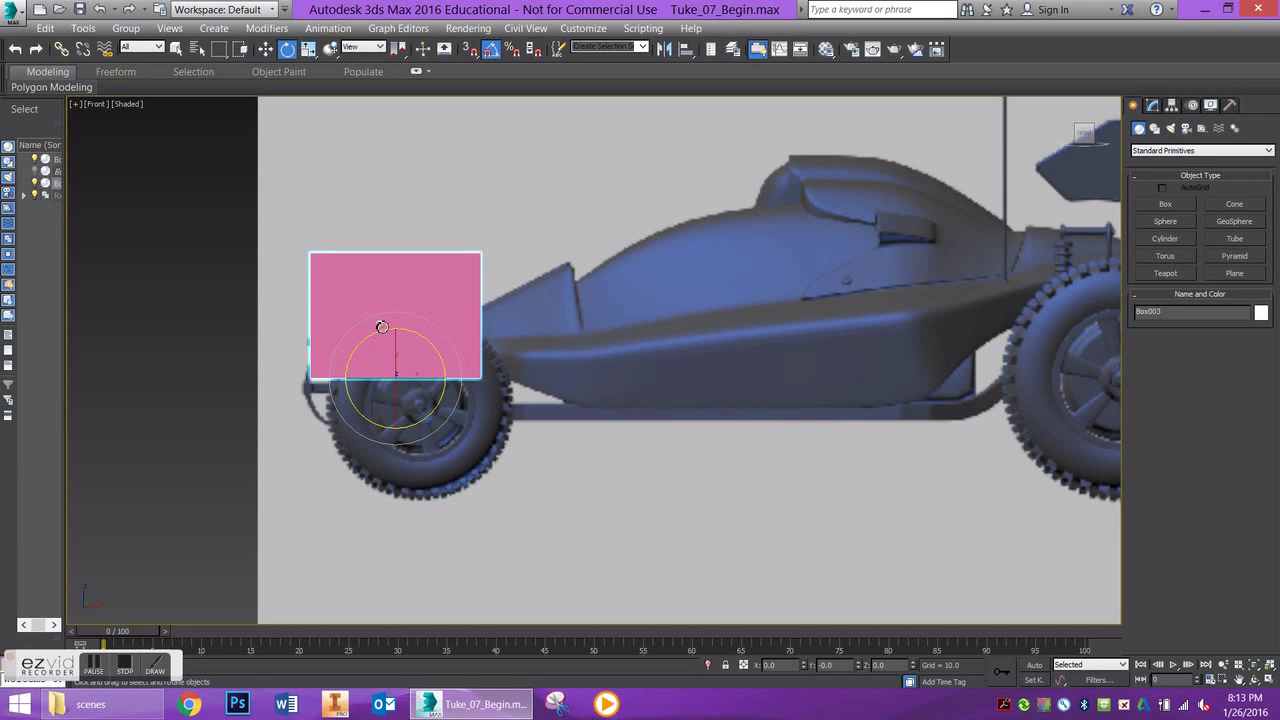
key(r)
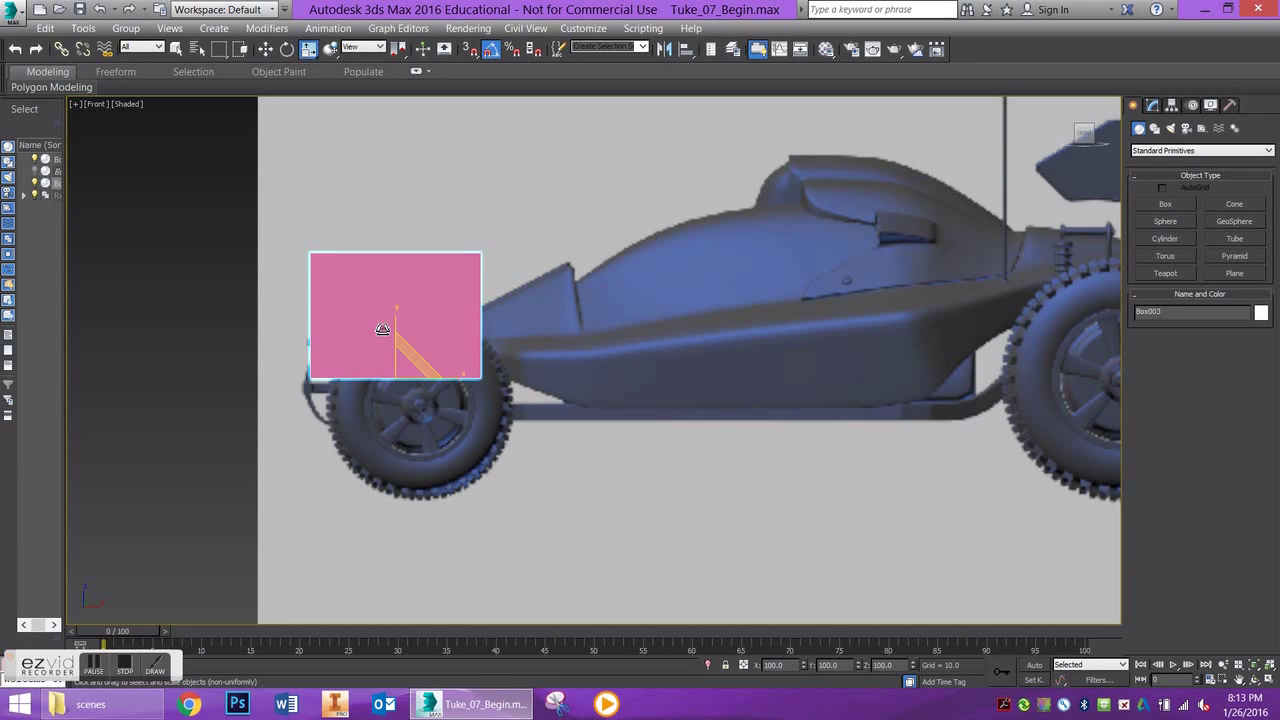
key(w)
key(e)
key(r)
key(w)
key(r)
key(w)
key(e)
key(r)
Convert the nose box to an Editable Poly.
right_click(430, 302)
mouse_move(500, 467)
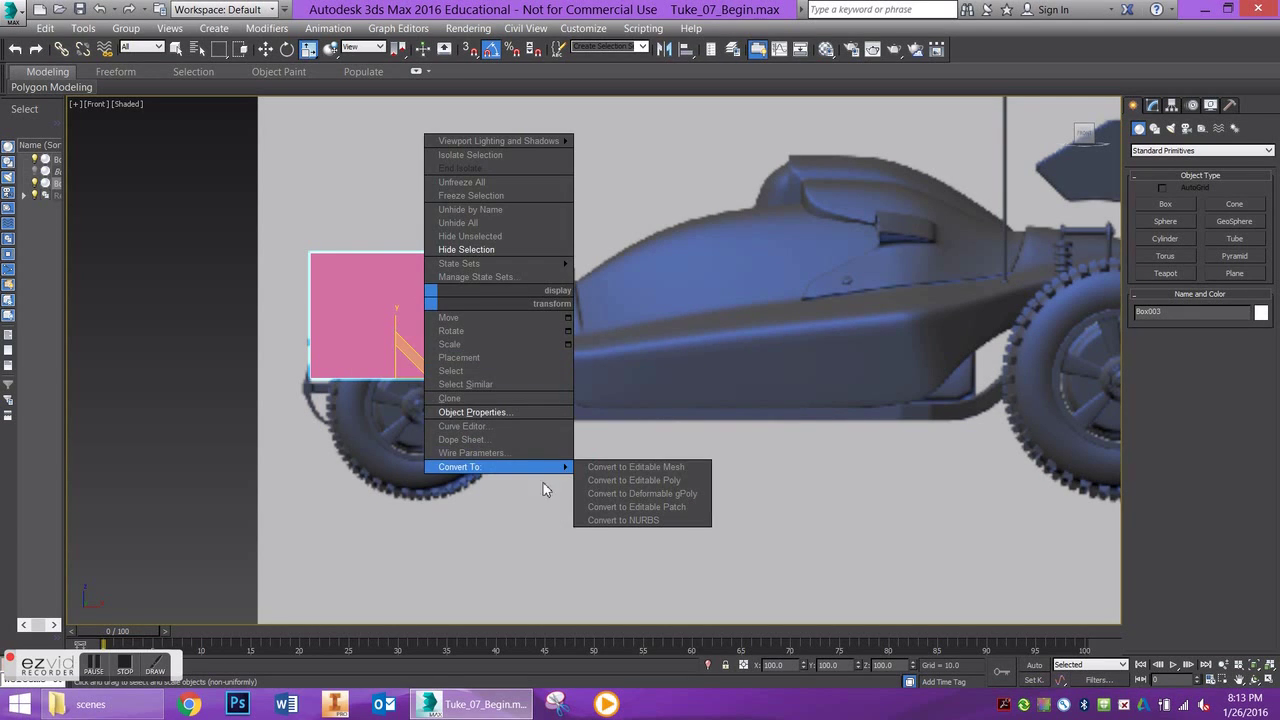
click(604, 482)
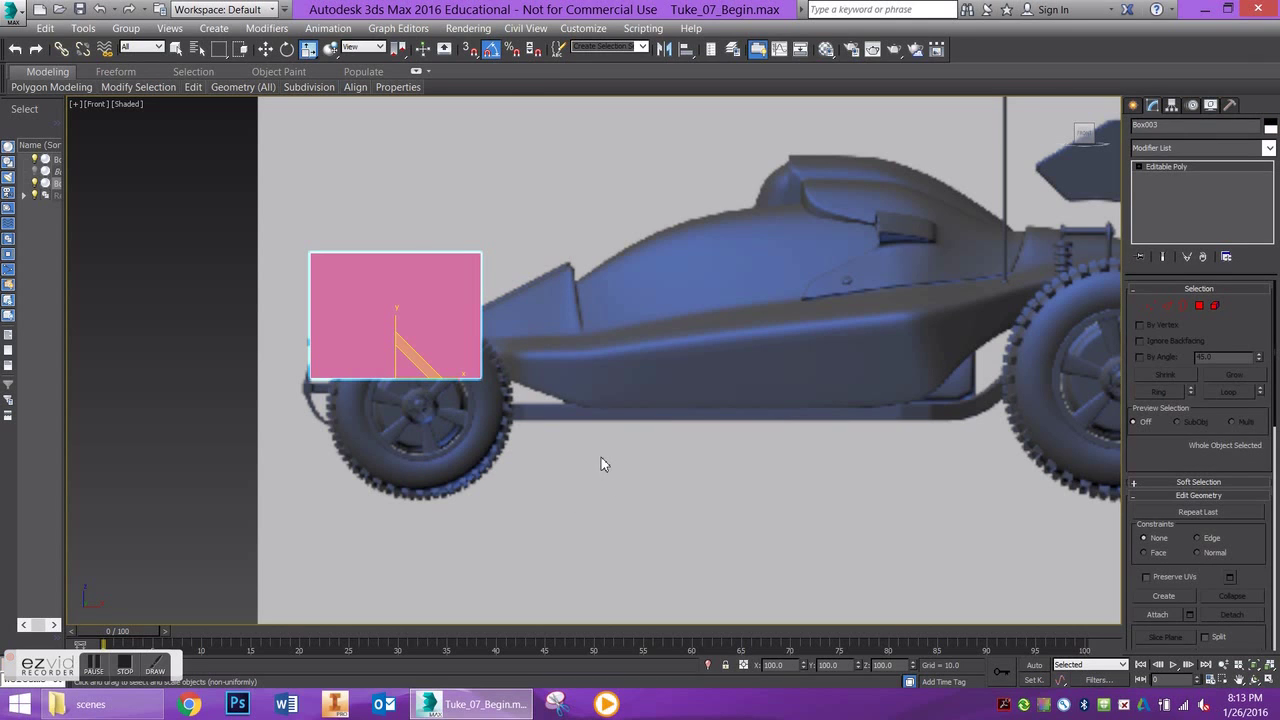
Flatten the box to the nose's thickness by lowering its top vertices and raising its bottom vertices.
click(1152, 306)
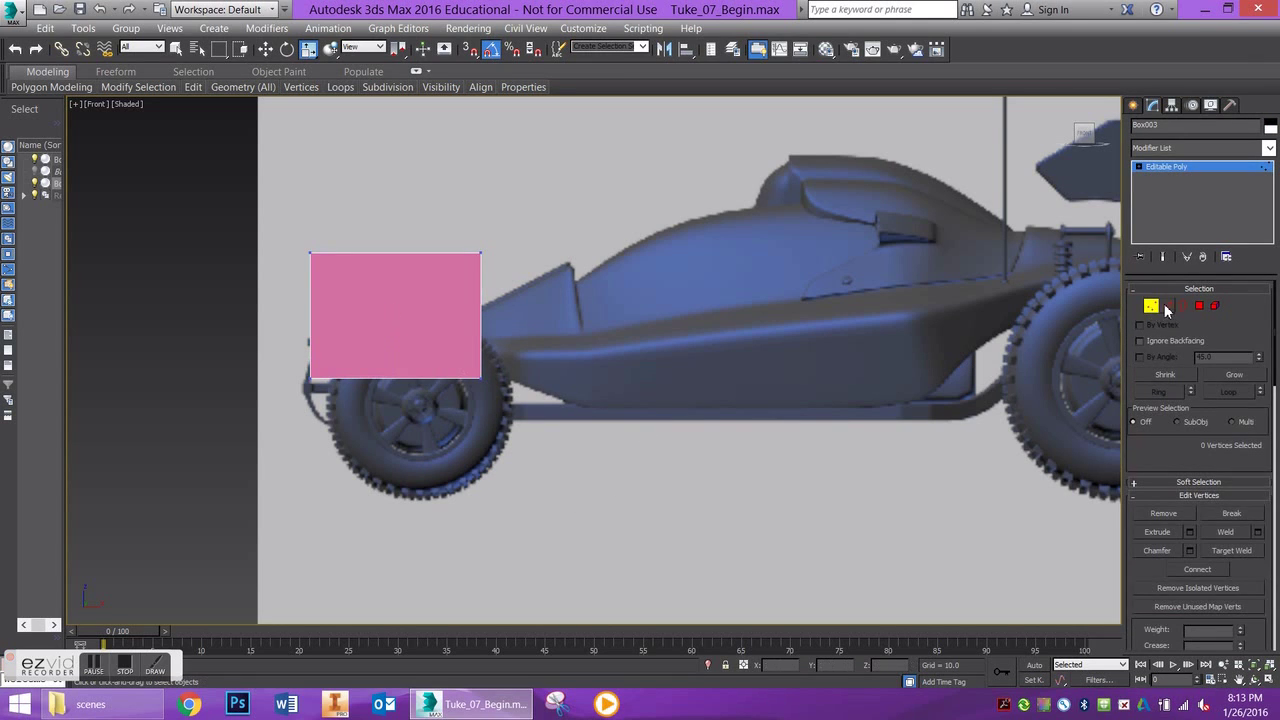
drag(531, 176, 450, 502)
middle_drag(564, 384, 536, 372)
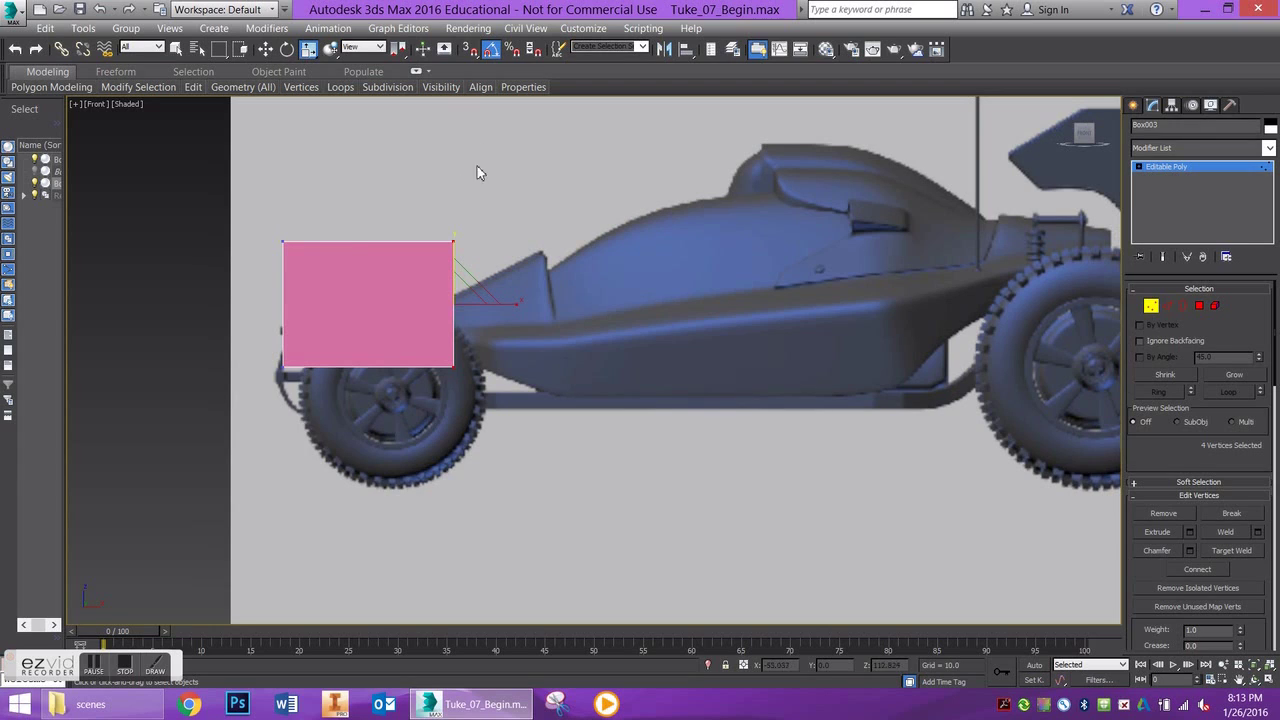
drag(309, 273, 277, 271)
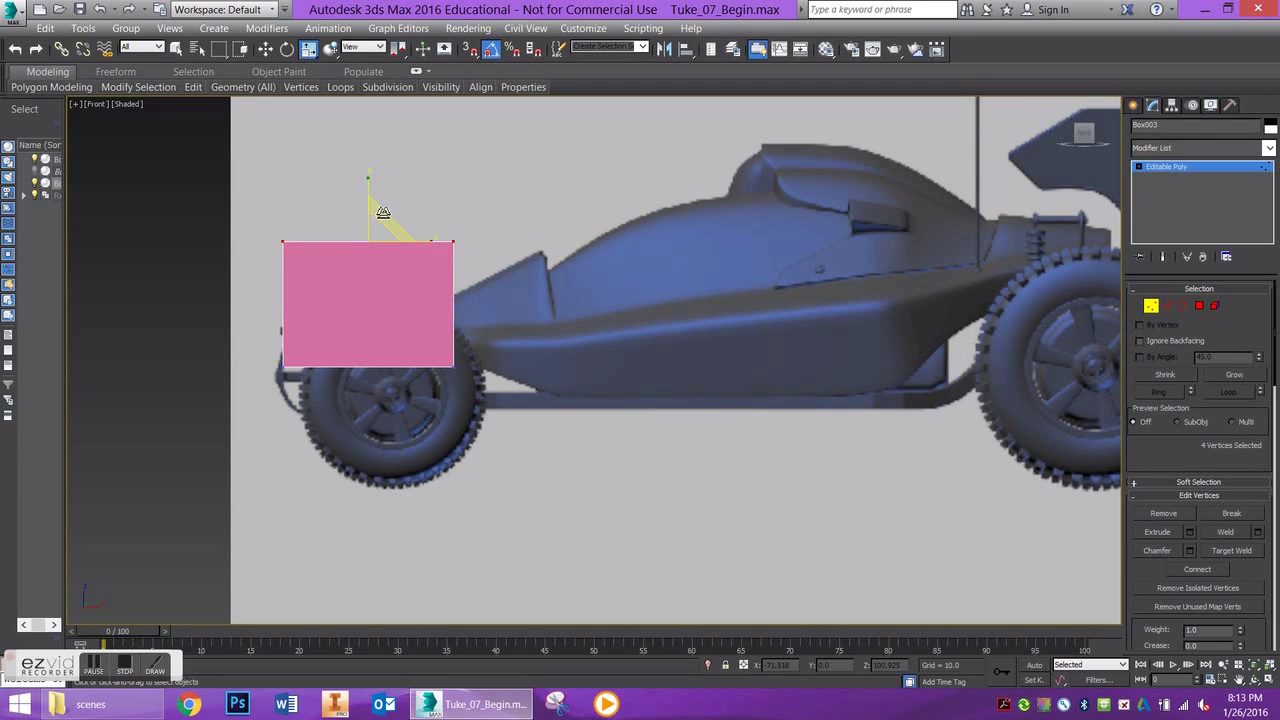
key(w)
drag(364, 210, 380, 274)
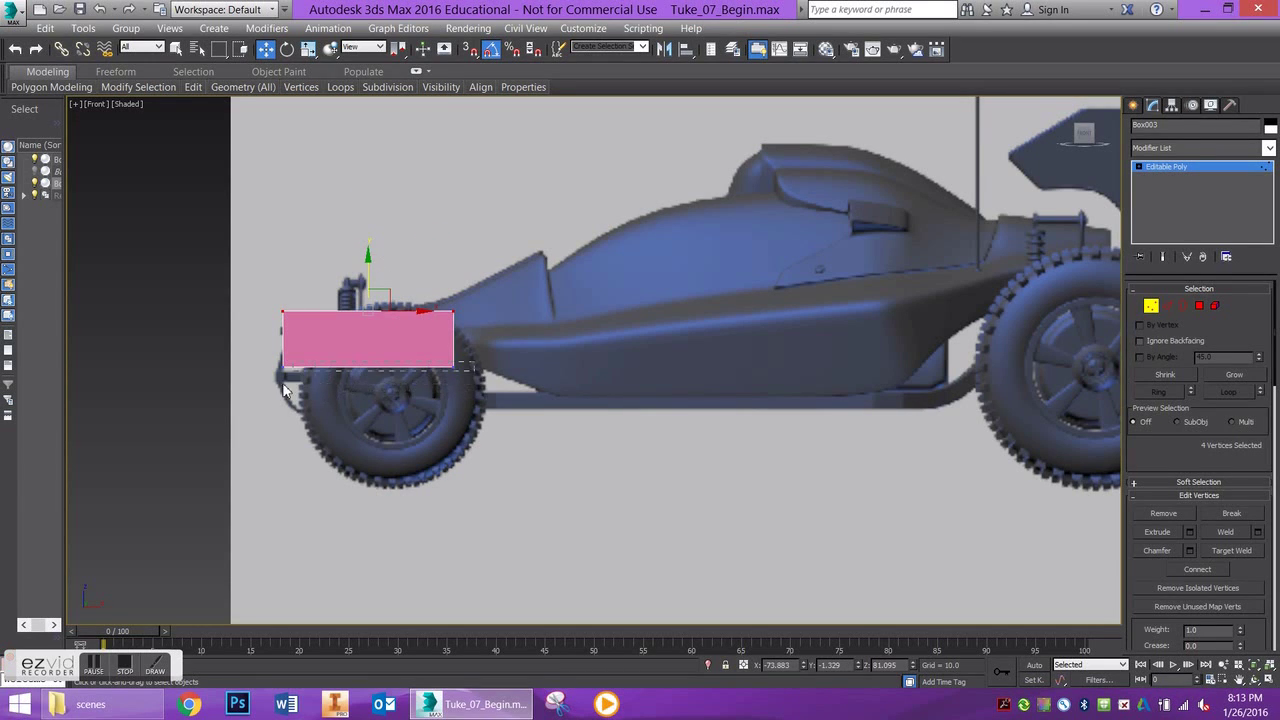
drag(283, 384, 257, 383)
drag(368, 339, 371, 322)
Stretch the box's rear vertices back to the rear wheel's centre and raise the upper rear pair to the rear deck's height.
drag(428, 390, 429, 390)
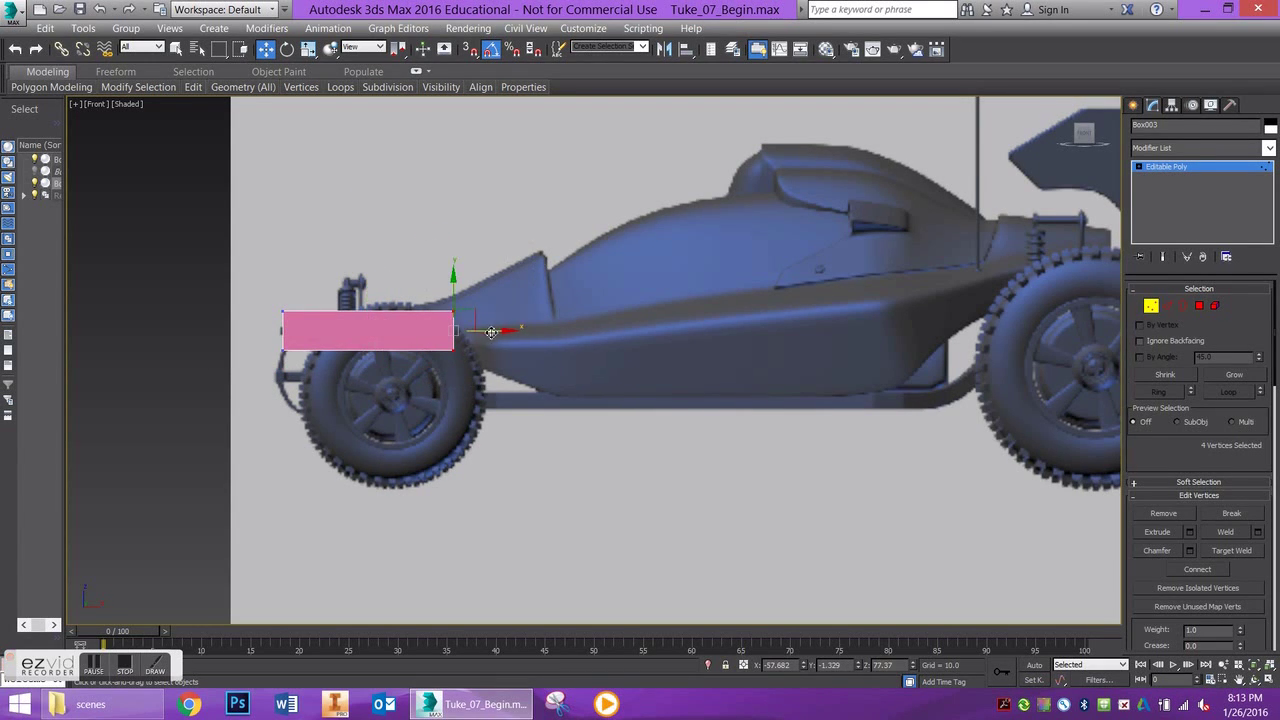
drag(492, 329, 1149, 276)
middle_drag(1015, 274, 878, 308)
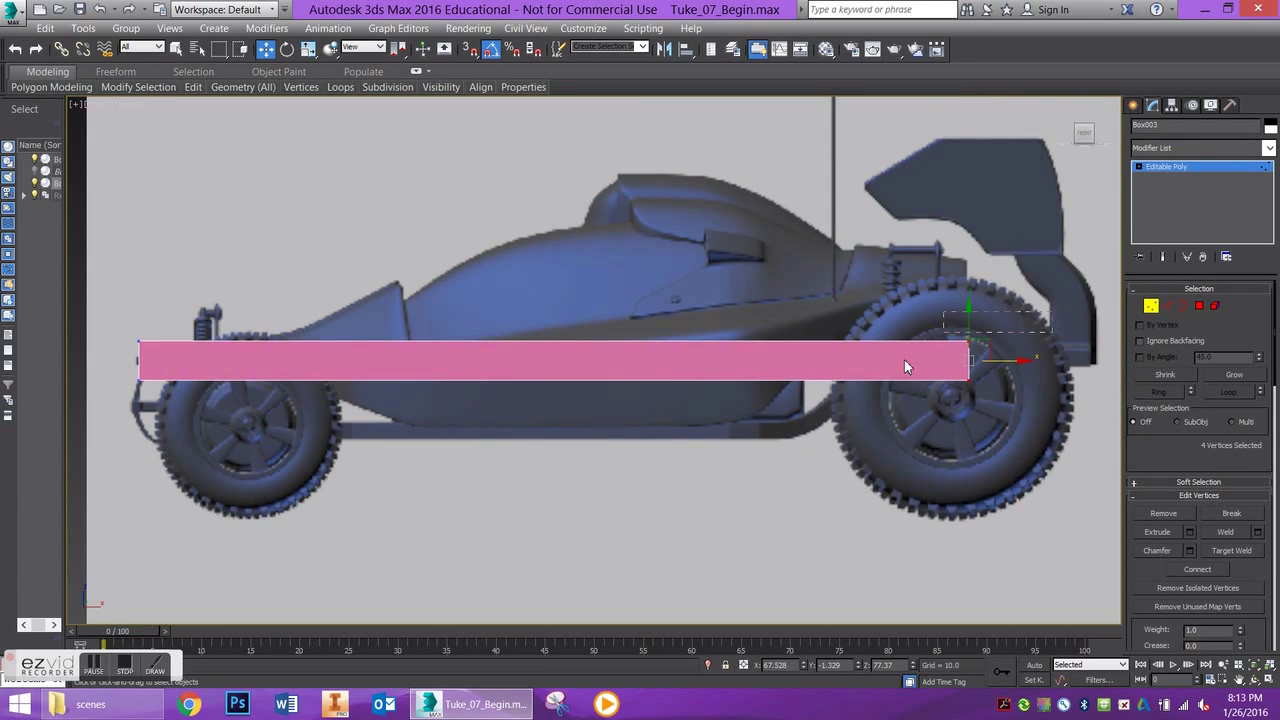
drag(904, 359, 902, 361)
drag(972, 319, 943, 234)
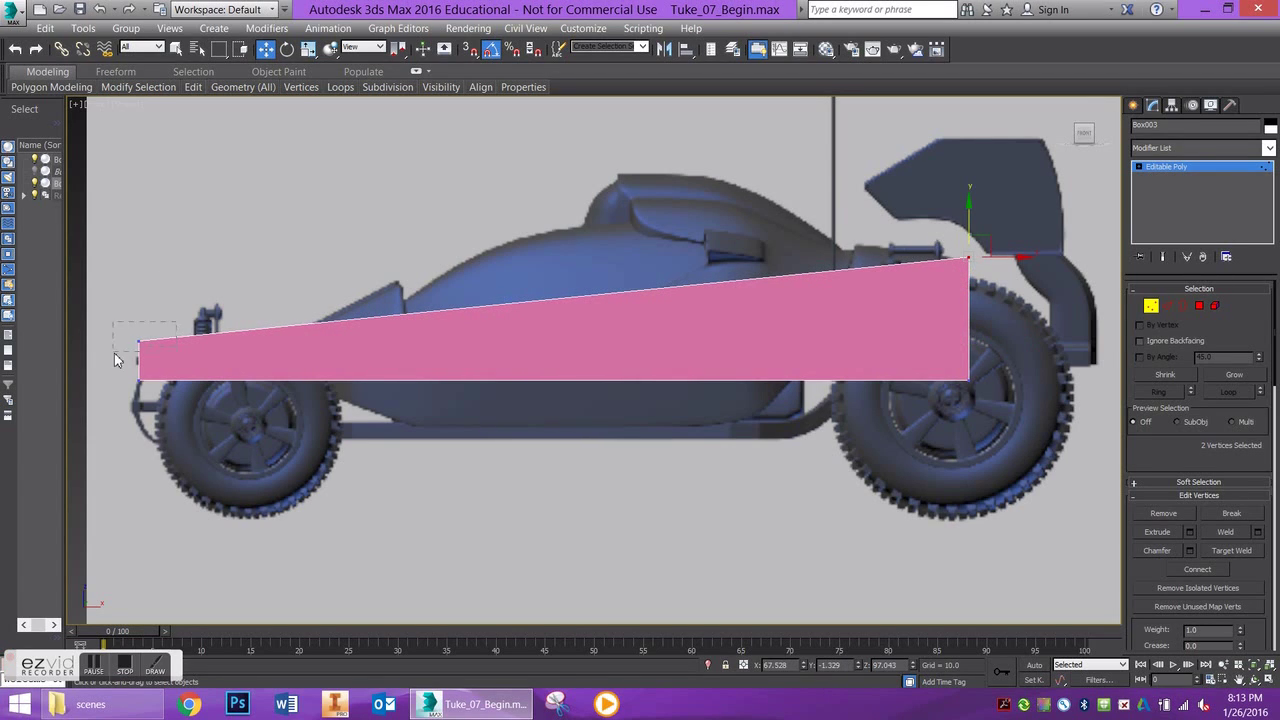
Move the upper front vertices back to slope the nose, and raise all the bottom vertices slightly.
drag(114, 358, 199, 340)
drag(132, 388, 142, 378)
drag(1038, 367, 110, 432)
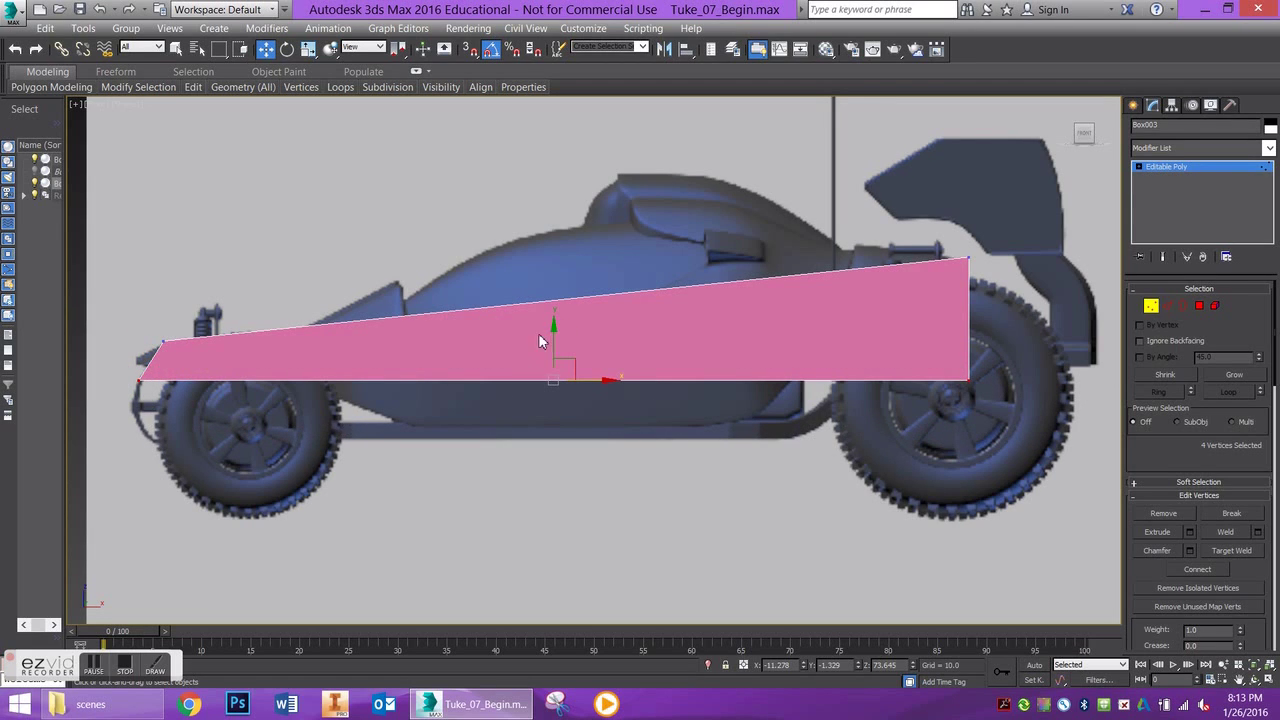
mouse_move(557, 330)
mouse_down()
mouse_move(560, 317)
mouse_move(563, 336)
mouse_up()
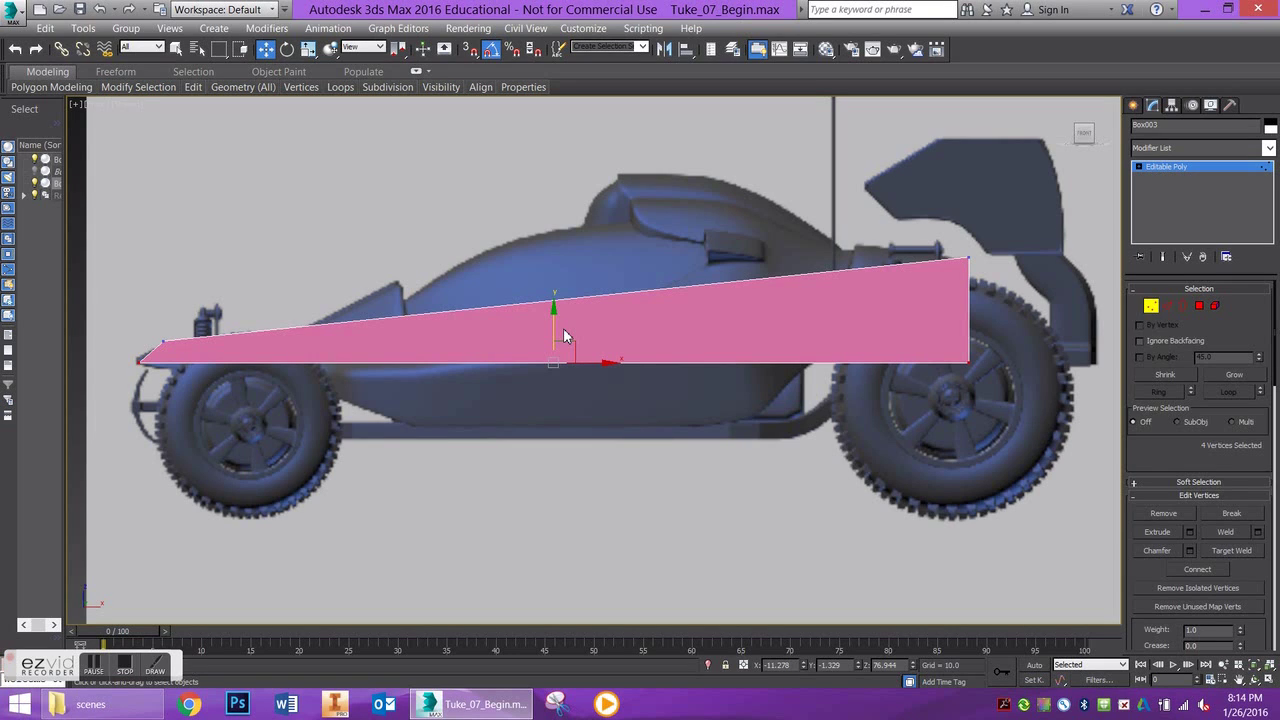
click(1151, 305)
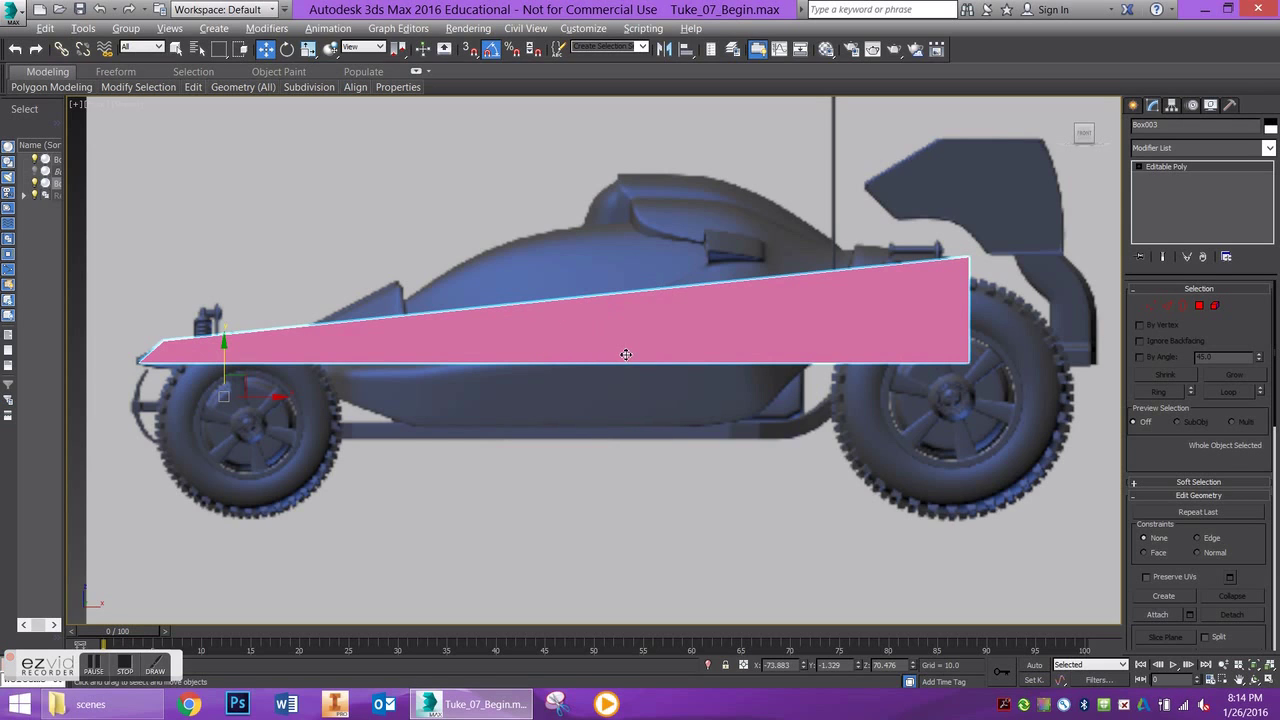
Set the box's display properties to By Object and turn on See-Through.
right_click(616, 319)
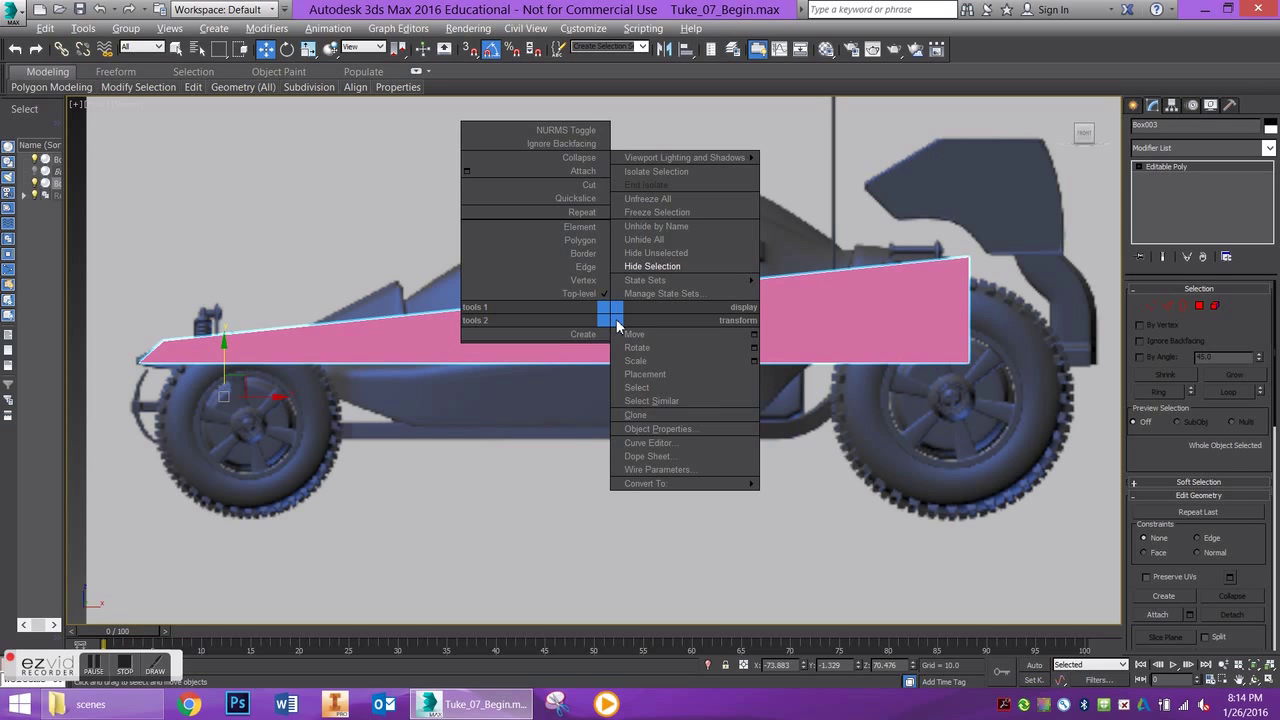
click(645, 430)
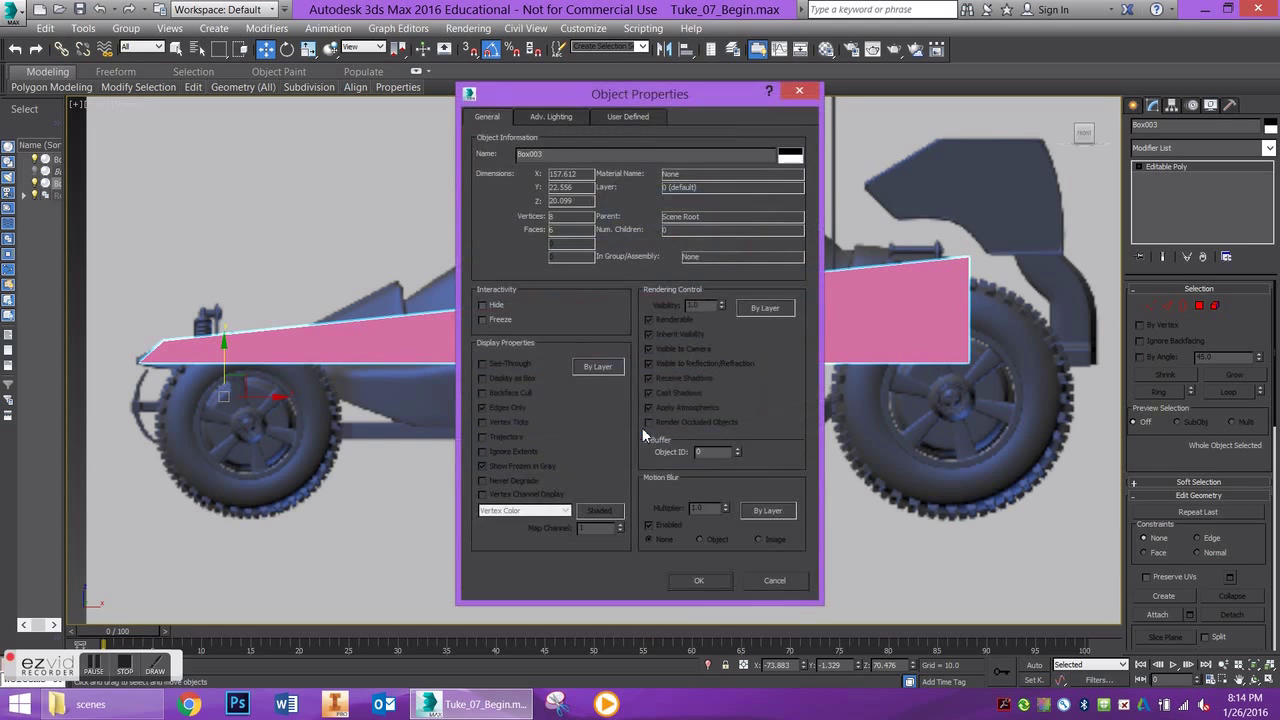
click(590, 366)
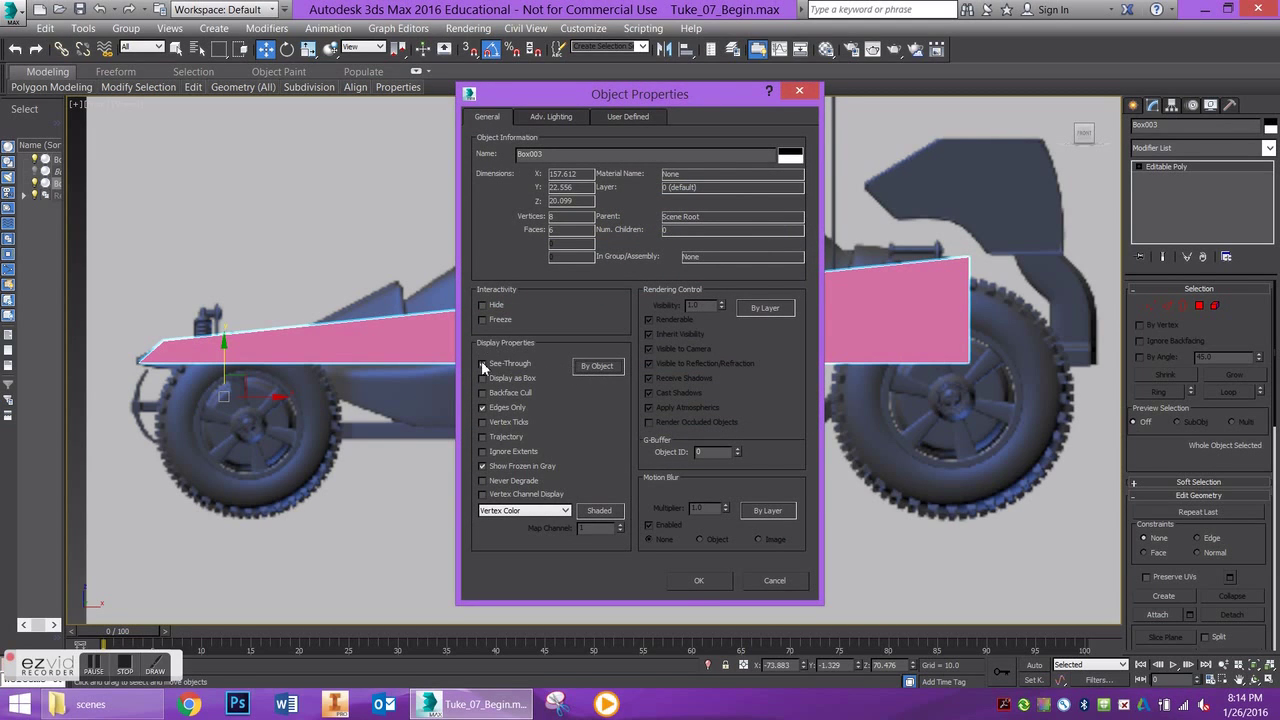
click(699, 580)
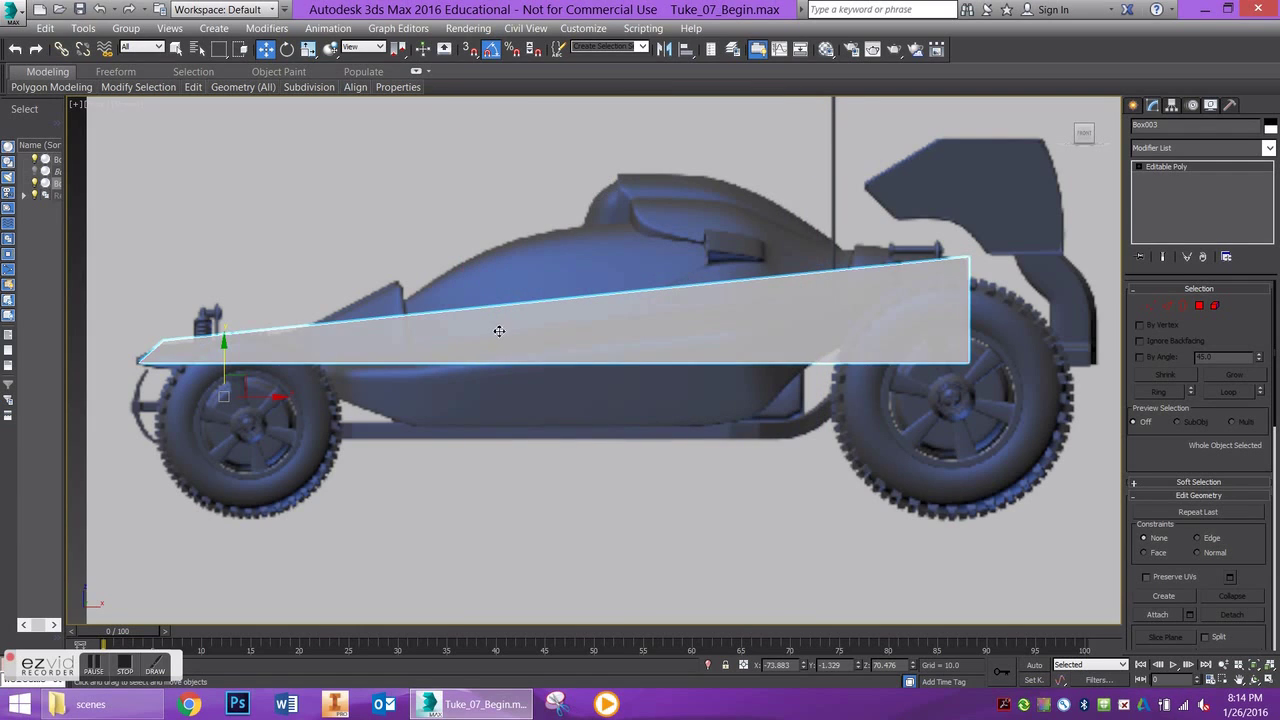
Toggle the box's see-through display off and back on twice.
key(alt+x)
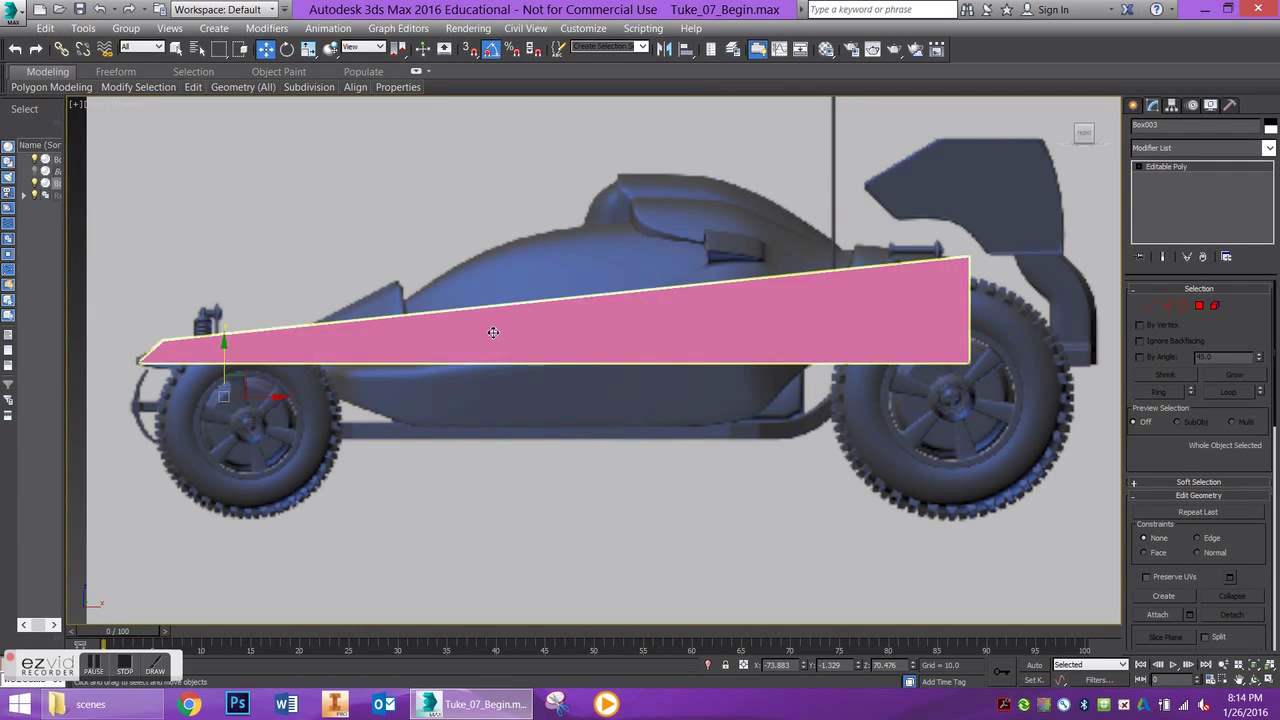
key(alt+x)
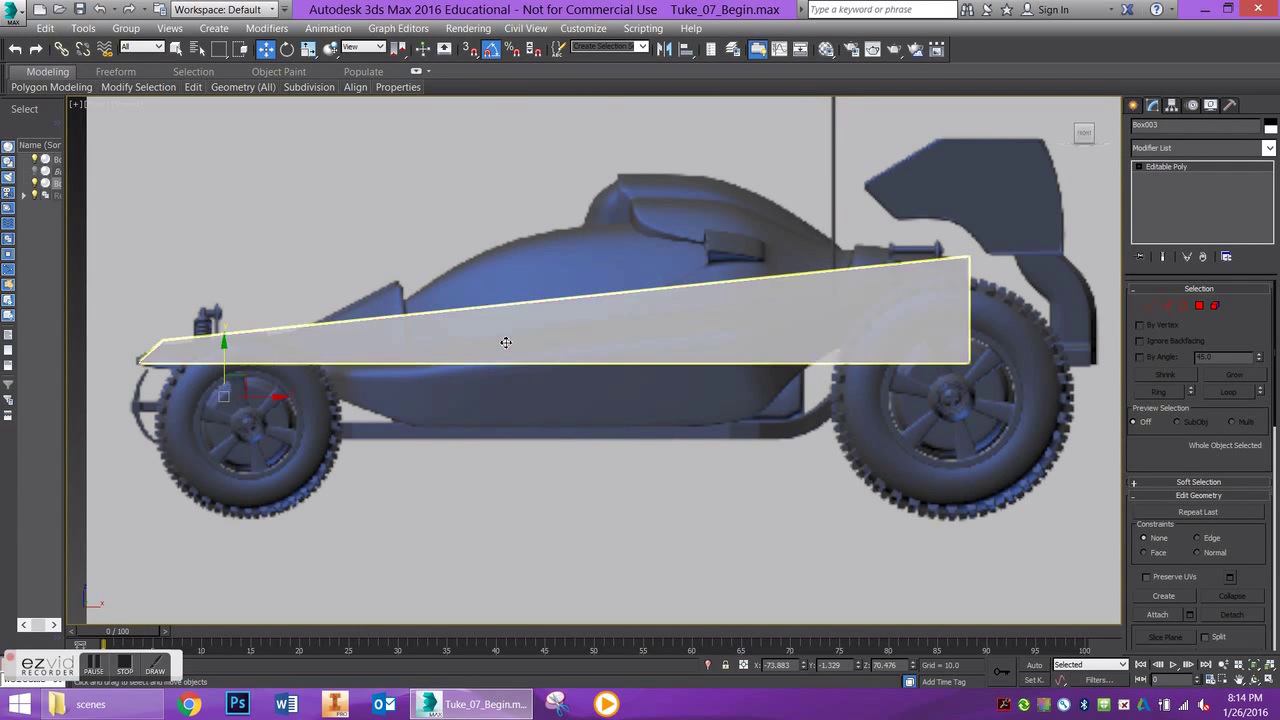
key(alt+x)
key(alt+x)
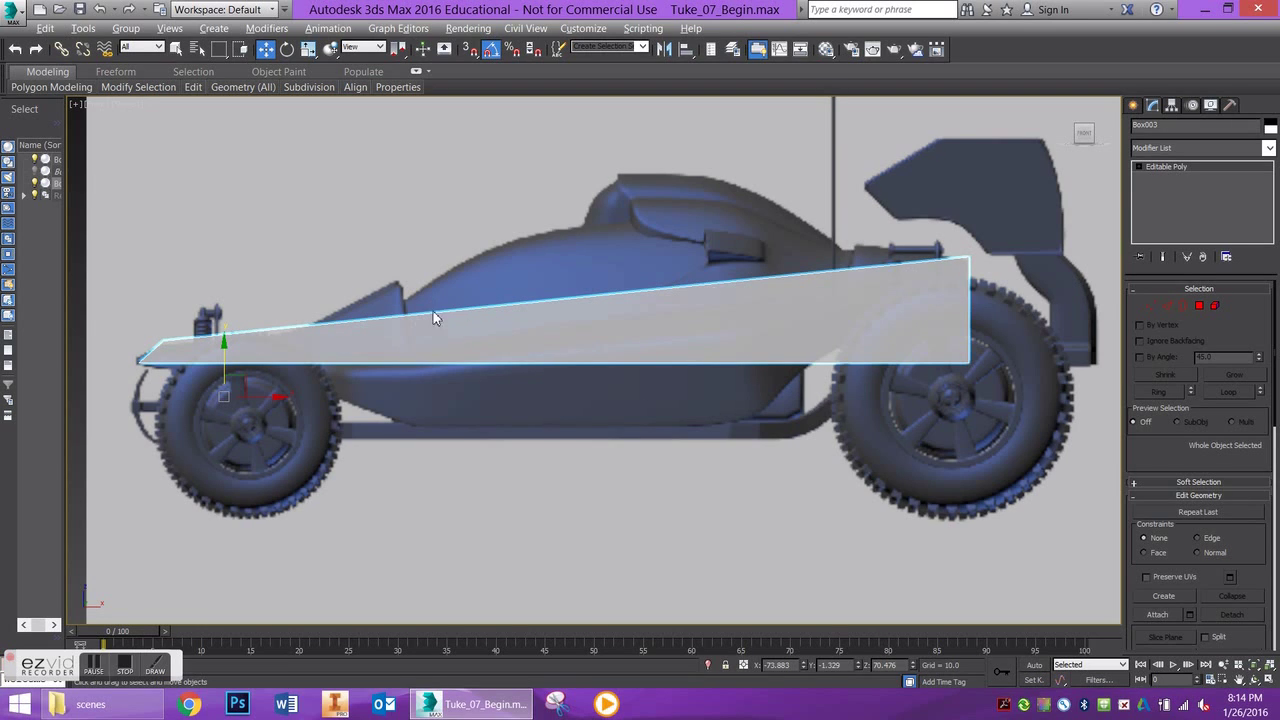
Connect the box's four lengthwise edges with 4 segments to add crosswise edge loops along the body.
click(1166, 305)
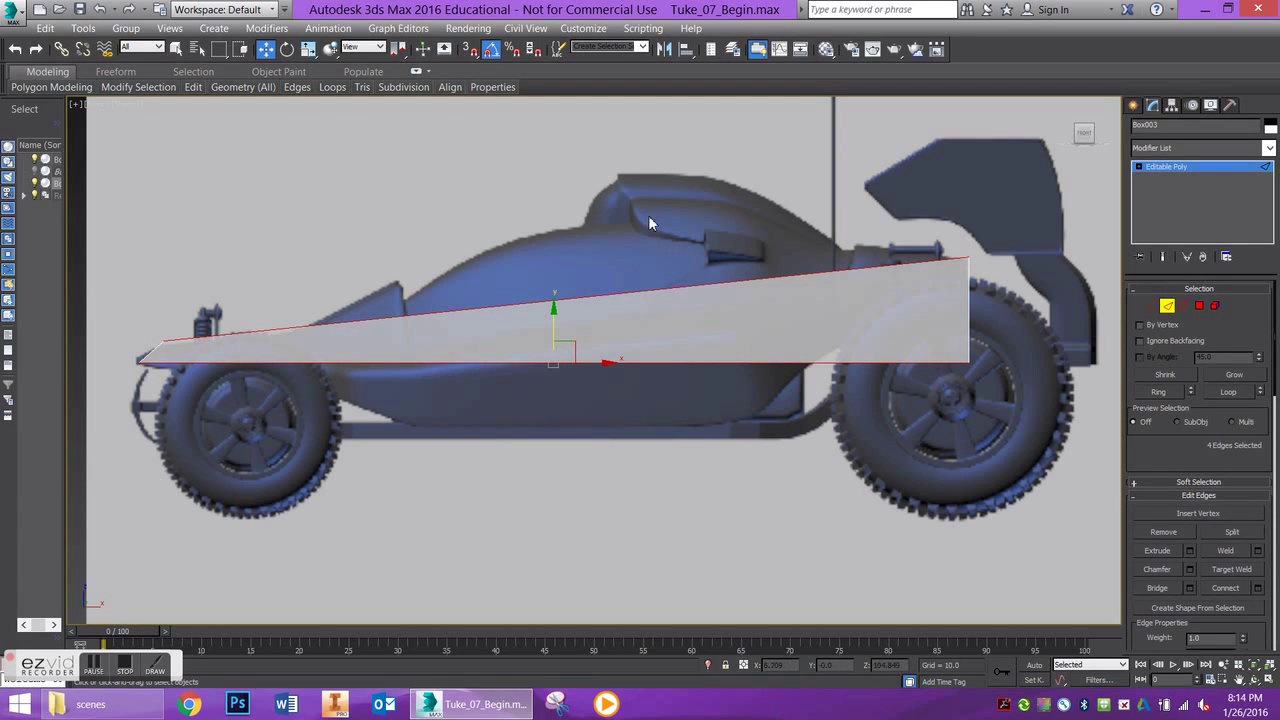
drag(685, 243, 423, 453)
mouse_move(545, 377)
alt+middle_down()
mouse_move(520, 352)
mouse_move(608, 394)
mouse_move(545, 390)
alt+middle_up()
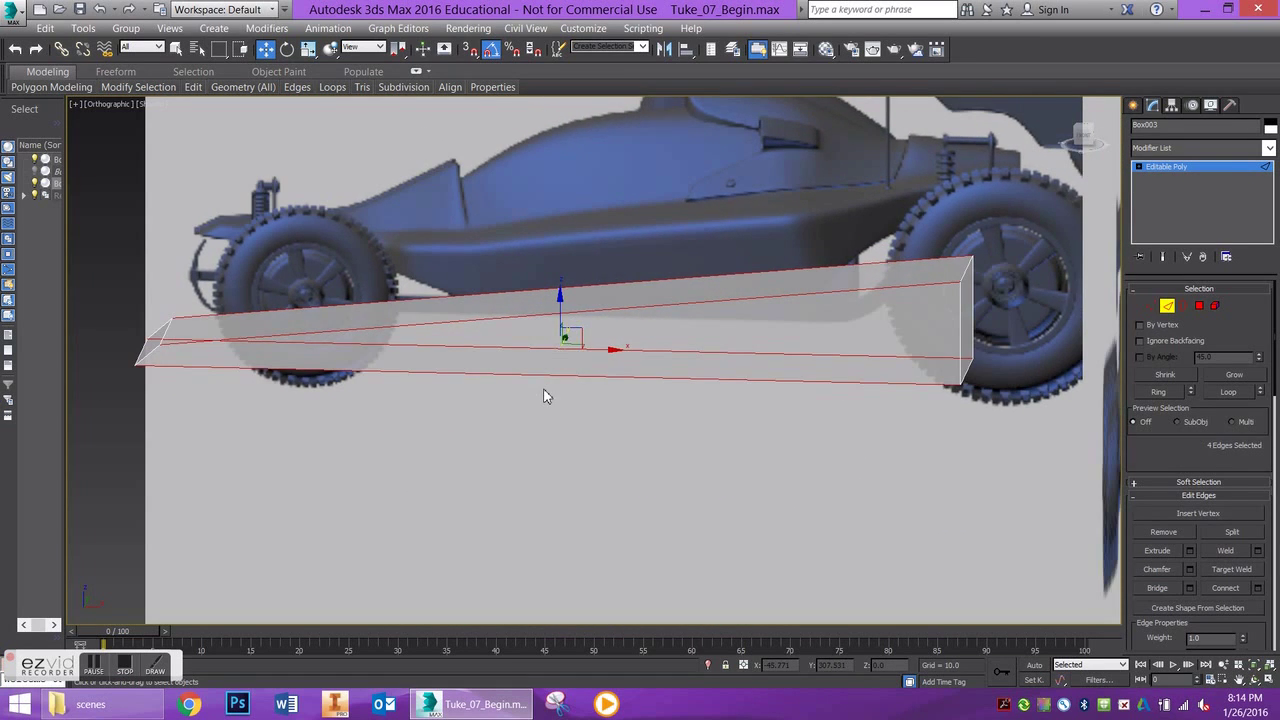
key(f)
scroll(595, 363, down, 5)
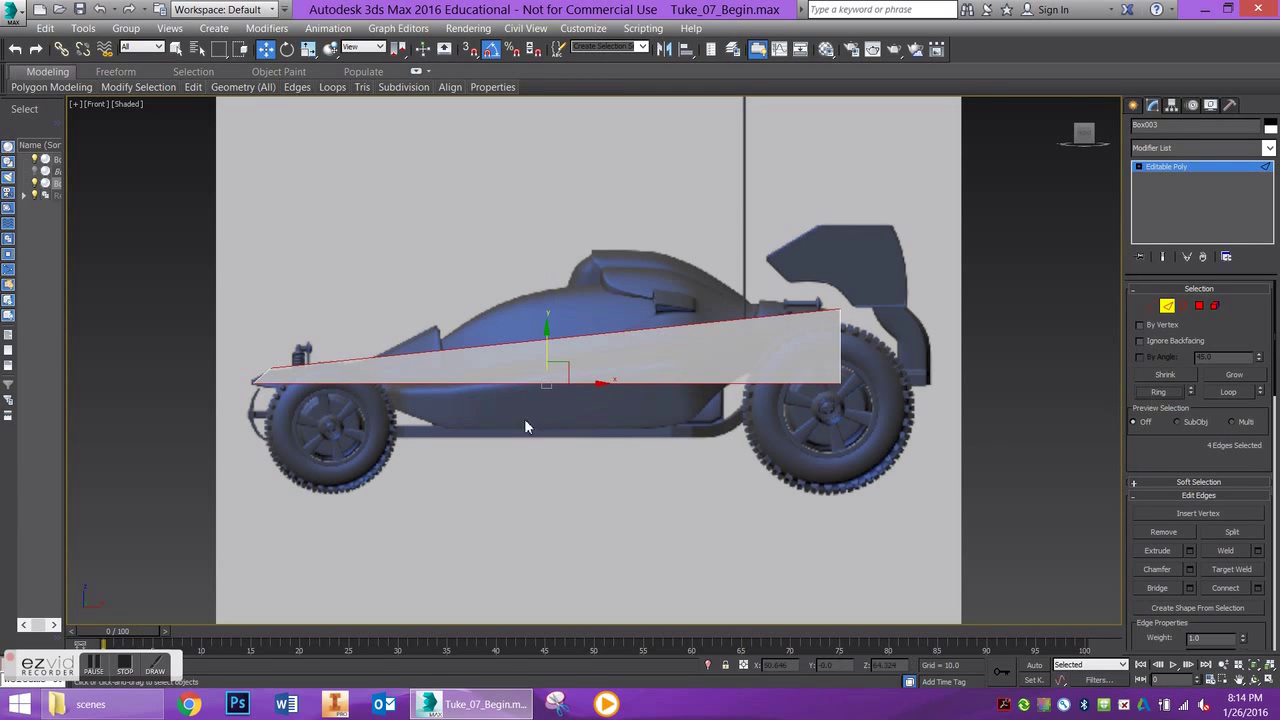
alt+middle_drag(540, 405, 564, 446)
key(f)
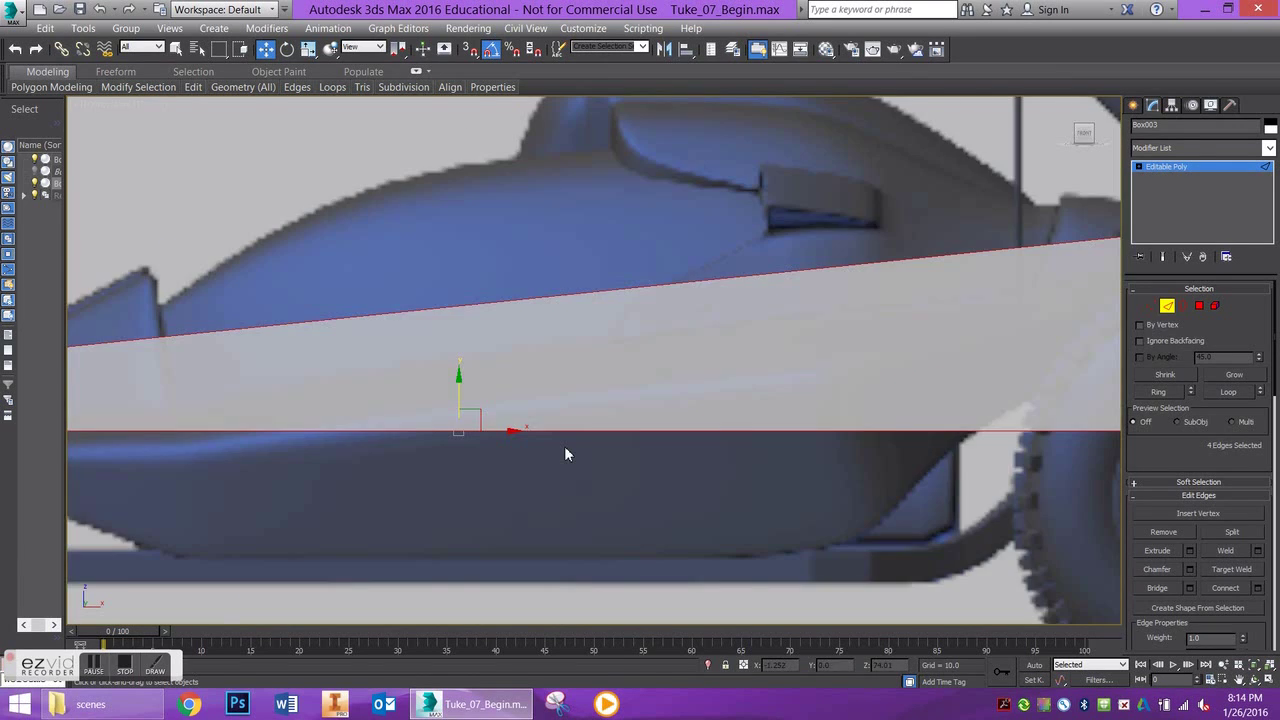
scroll(549, 399, down, 6)
scroll(549, 399, up, 2)
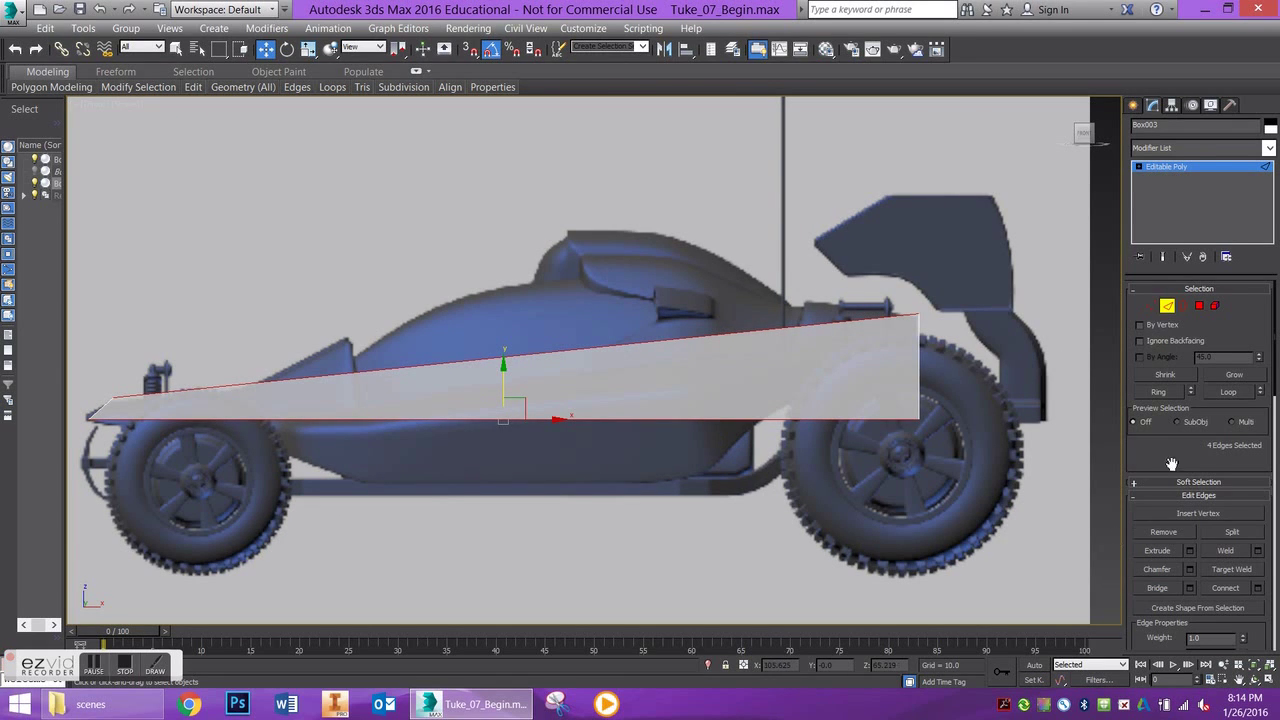
scroll(1171, 463, down, 2)
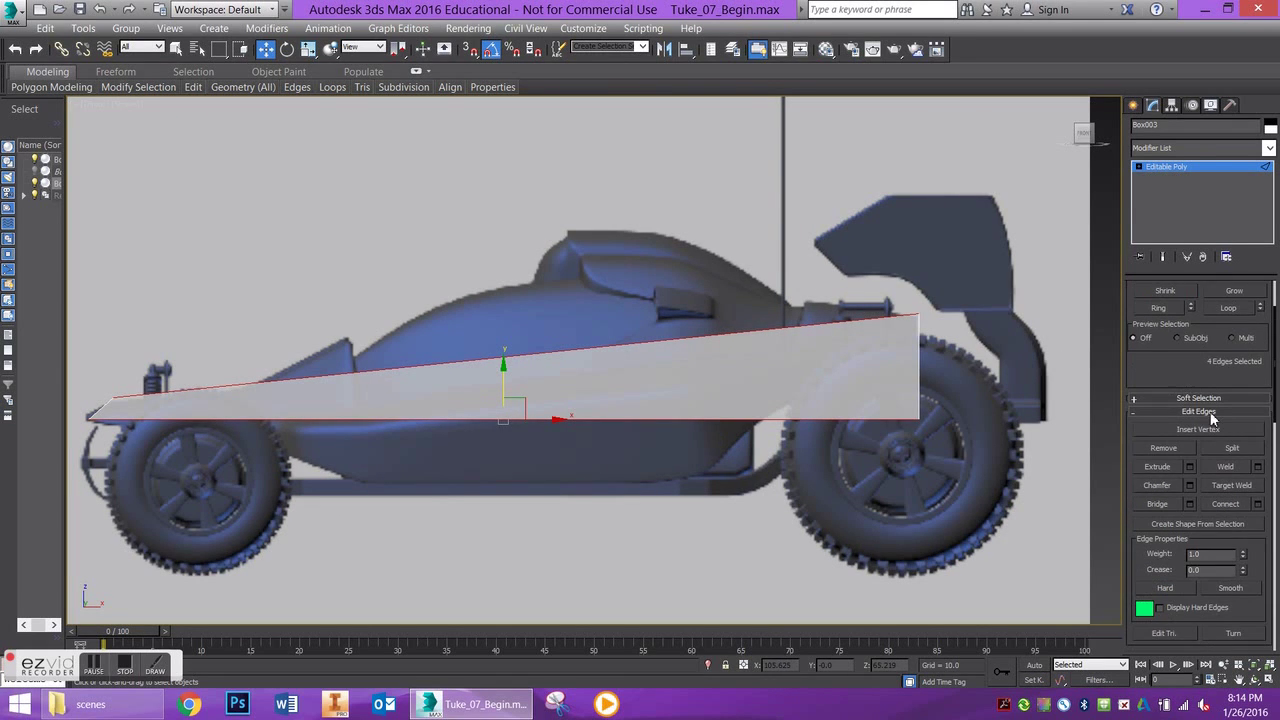
click(1258, 505)
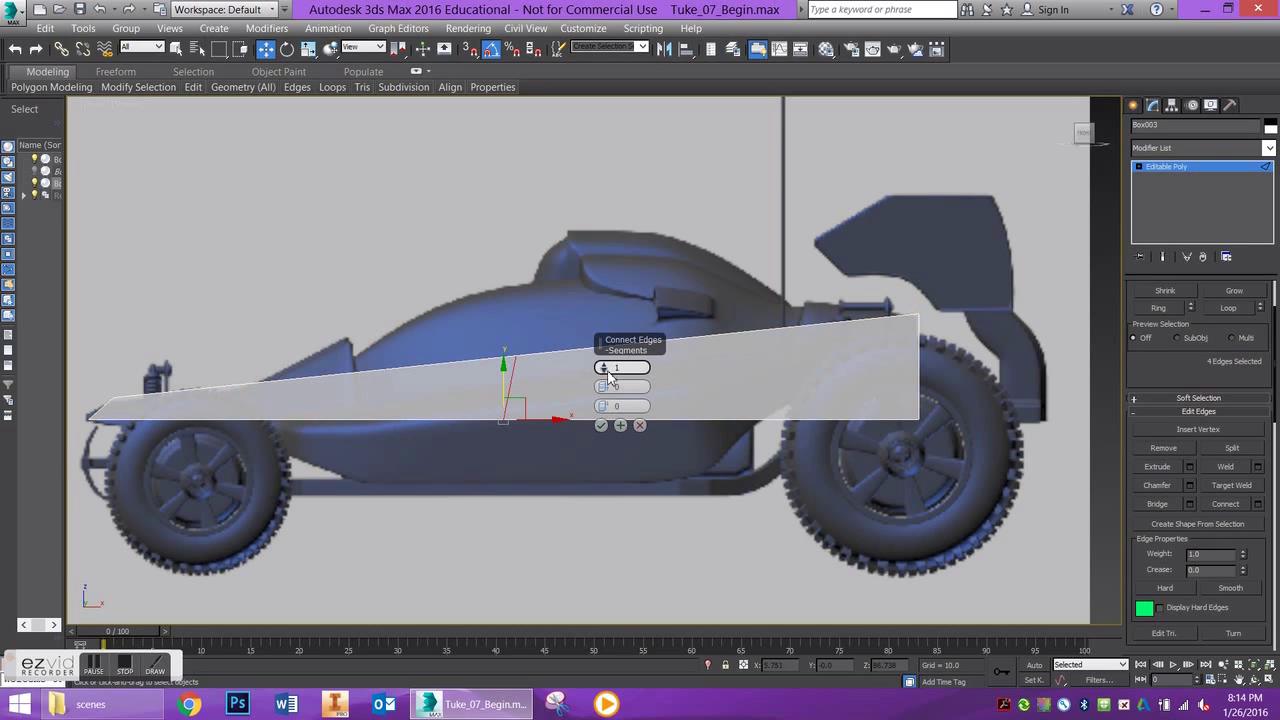
click(603, 364)
click(603, 364)
click(603, 364)
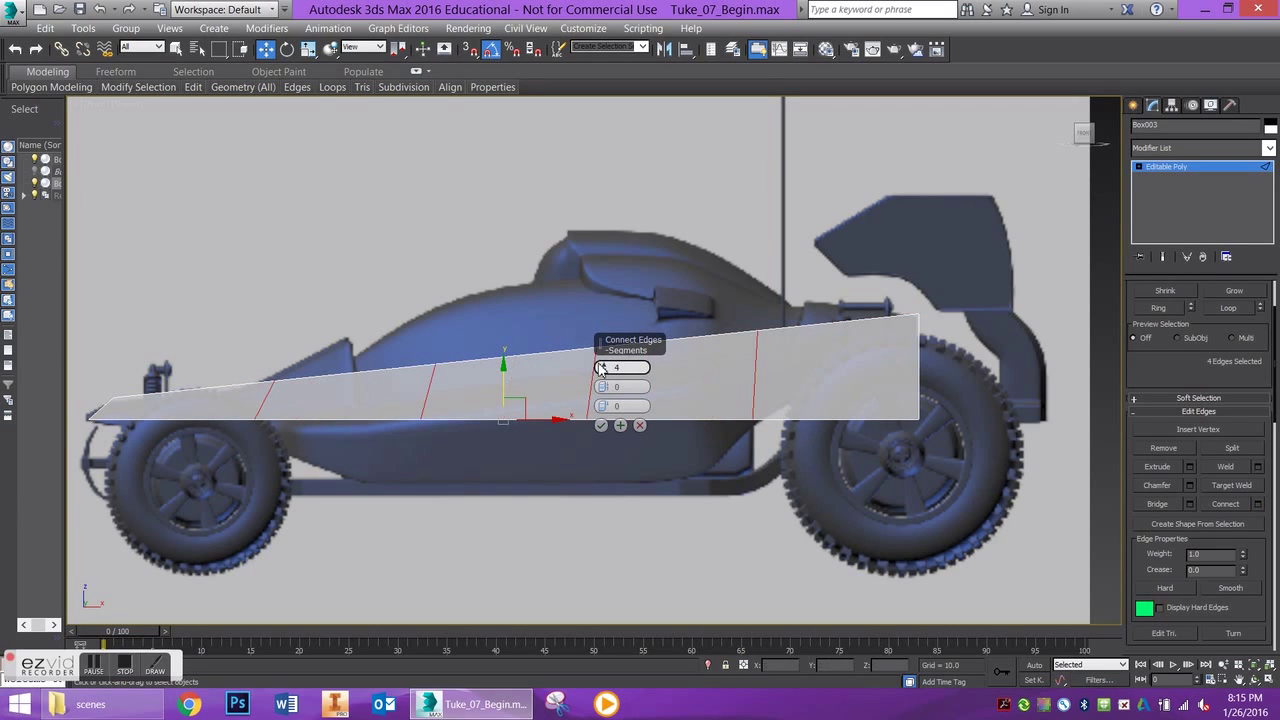
click(601, 425)
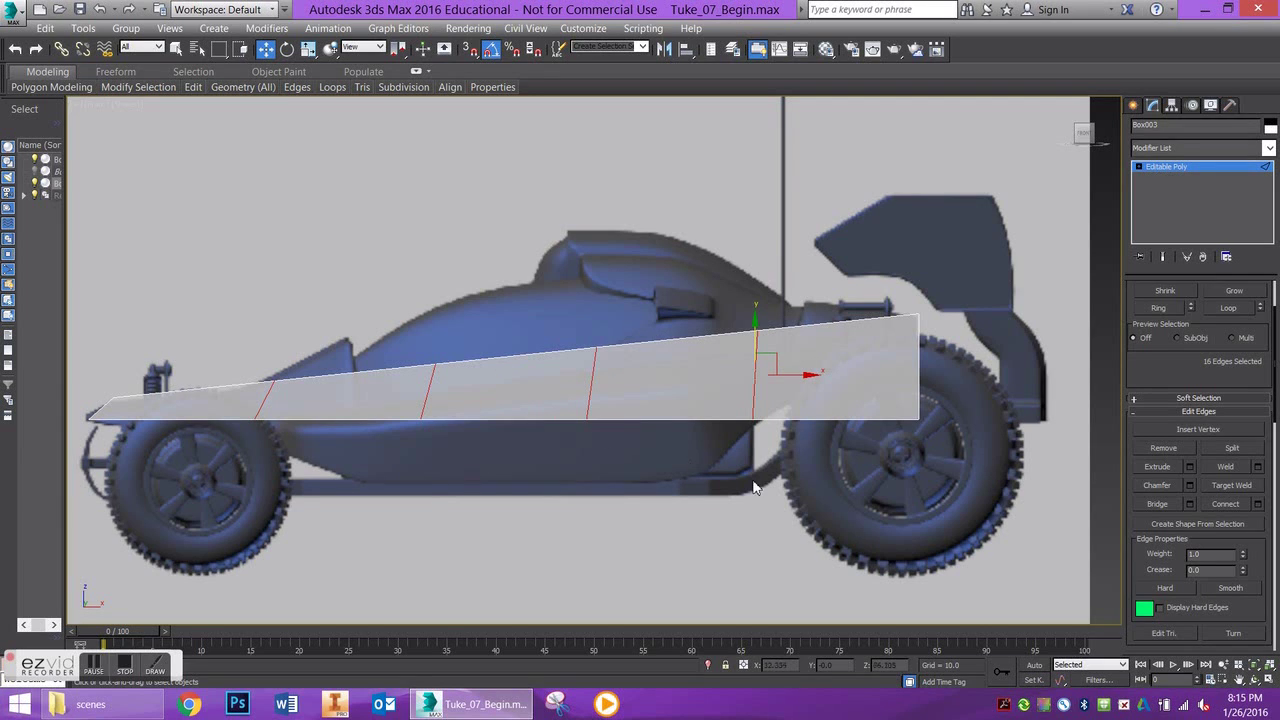
Straighten the two front edge loops vertically, moving the second loop forward to the base of the cockpit slope.
click(1138, 166)
click(1163, 177)
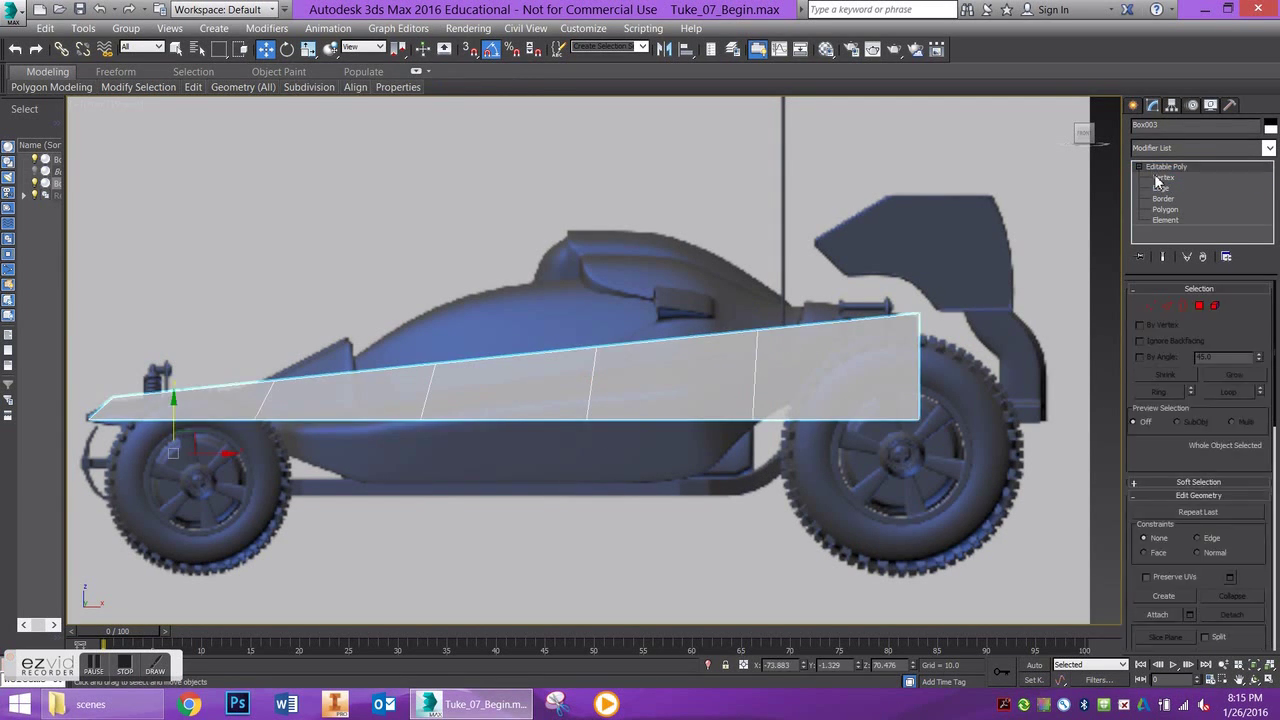
drag(316, 376, 270, 422)
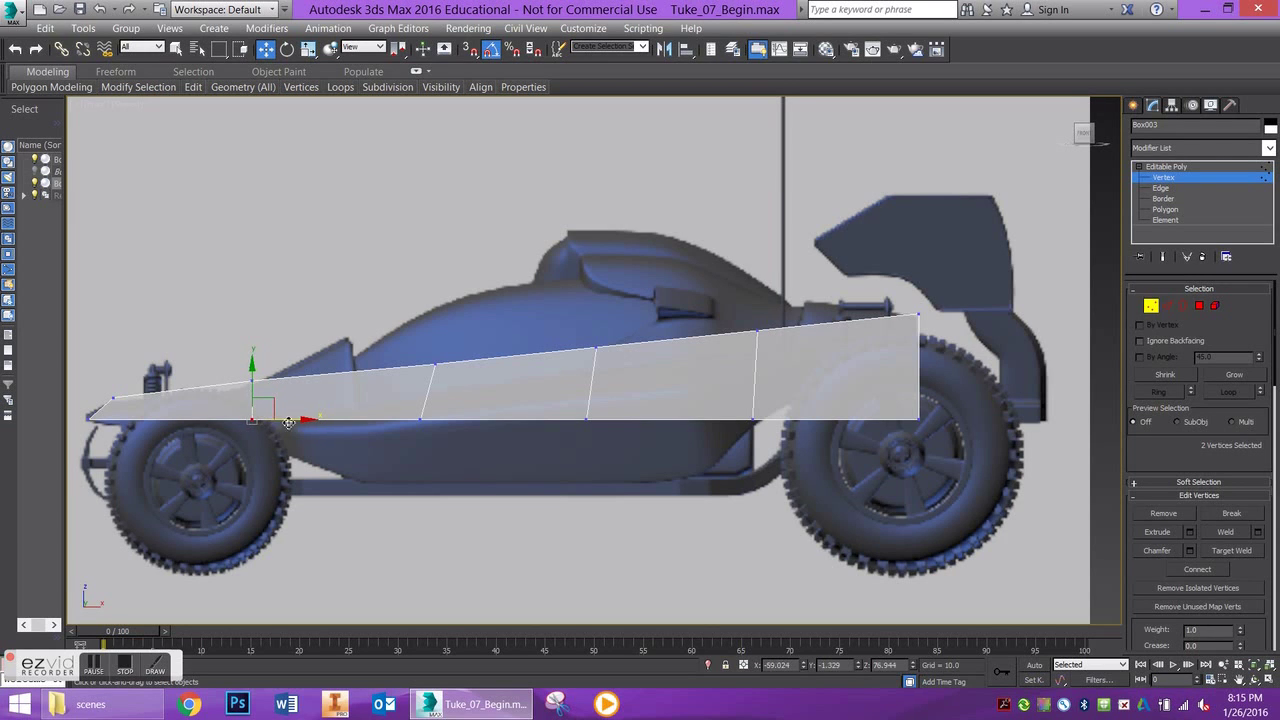
click(436, 364)
drag(477, 365, 398, 364)
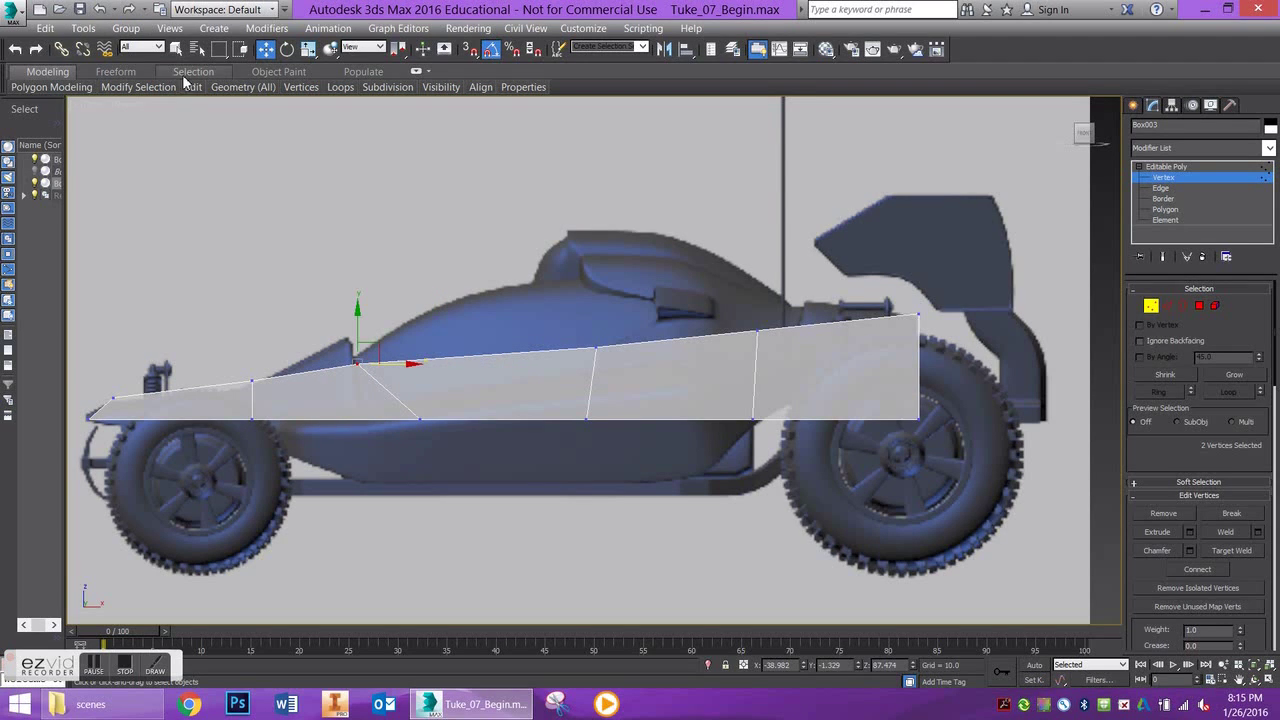
mouse_move(192, 87)
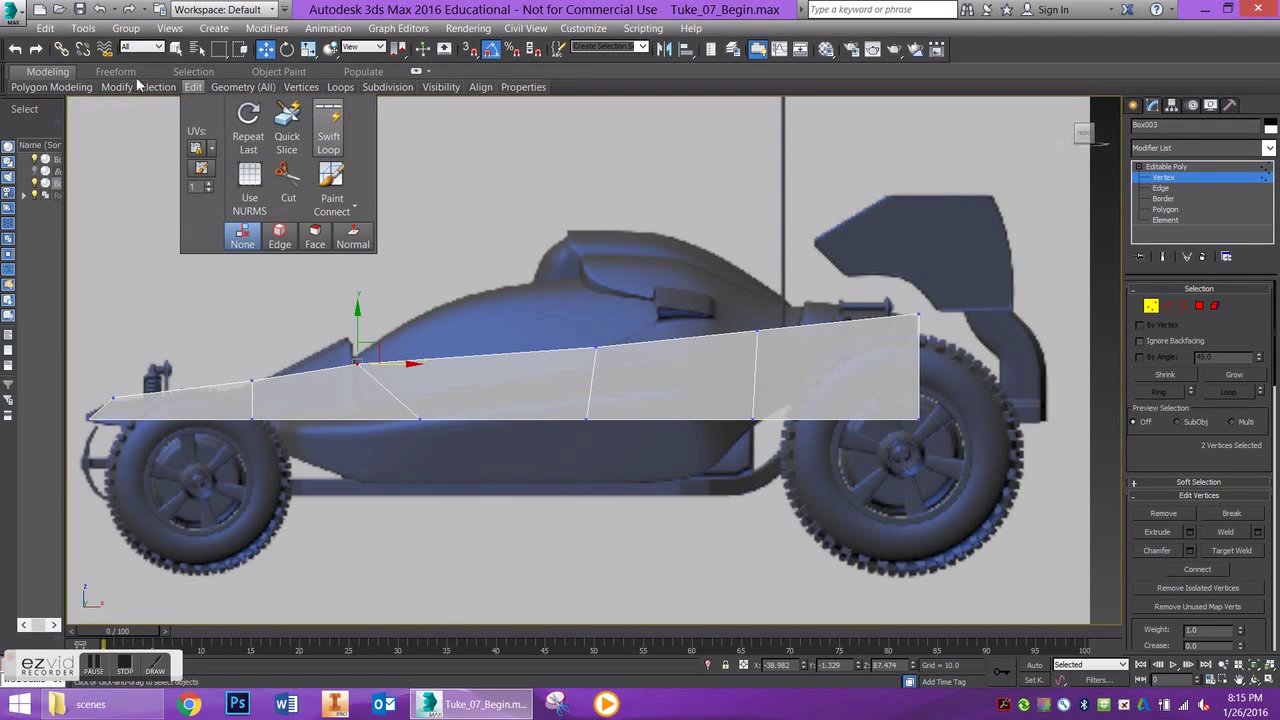
drag(453, 412, 388, 450)
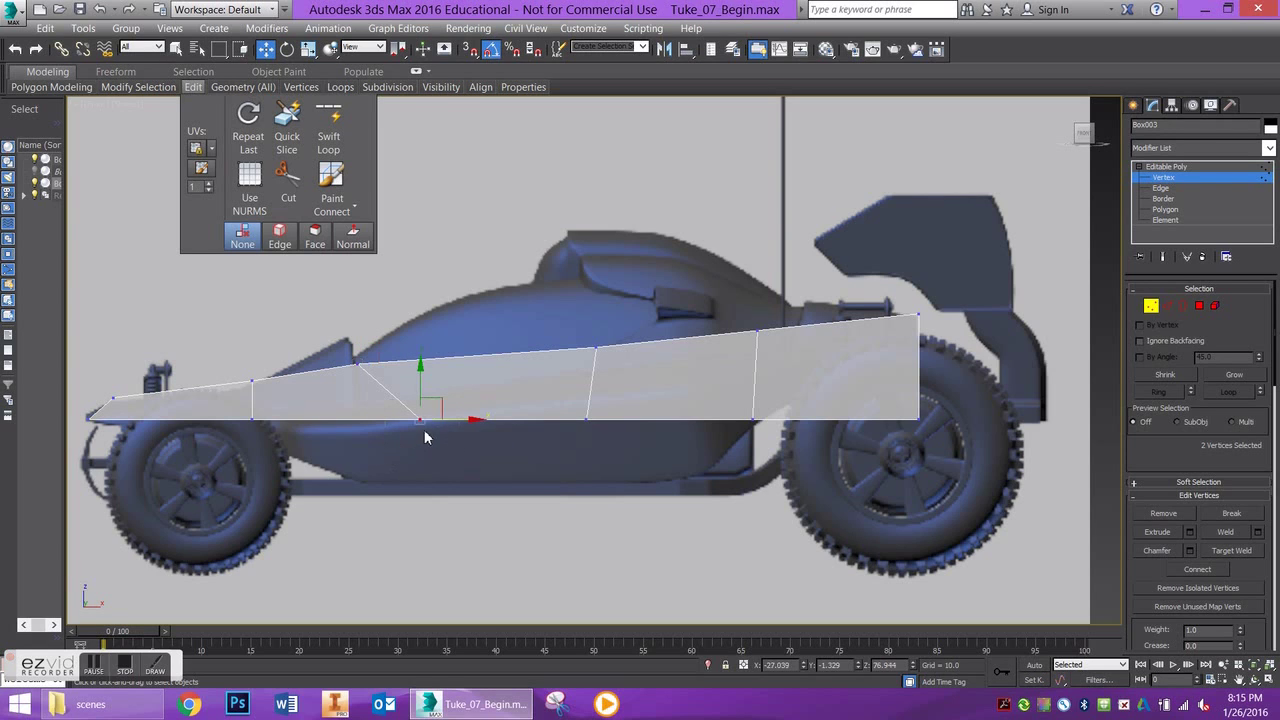
drag(457, 422, 396, 429)
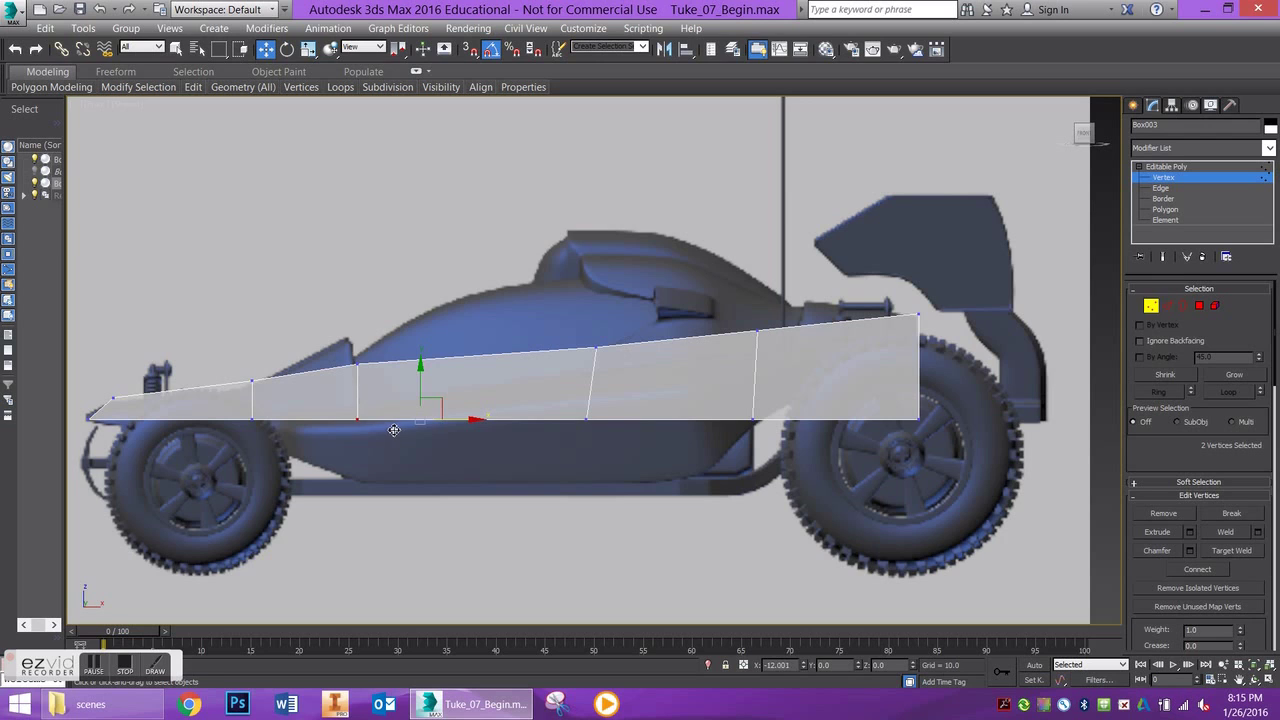
drag(394, 430, 394, 430)
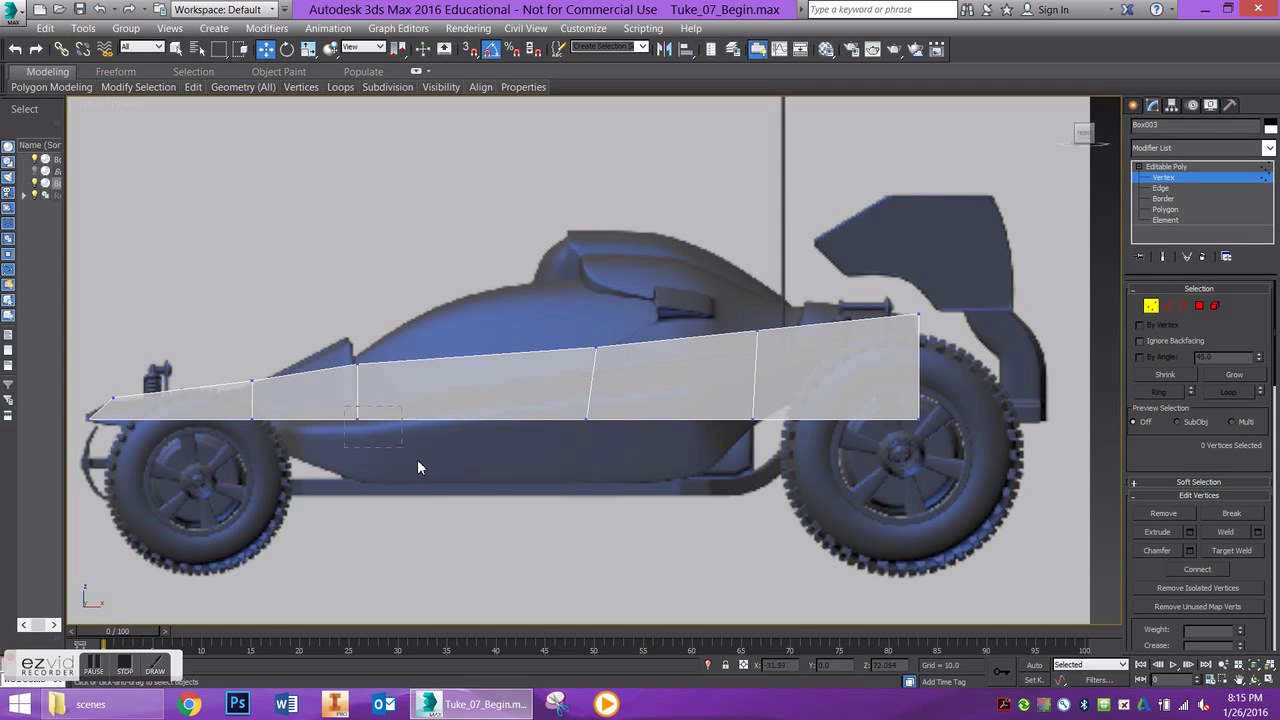
Lower the bottom vertices of the second, third and fourth edge loops to the buggy's underside.
drag(357, 385, 371, 443)
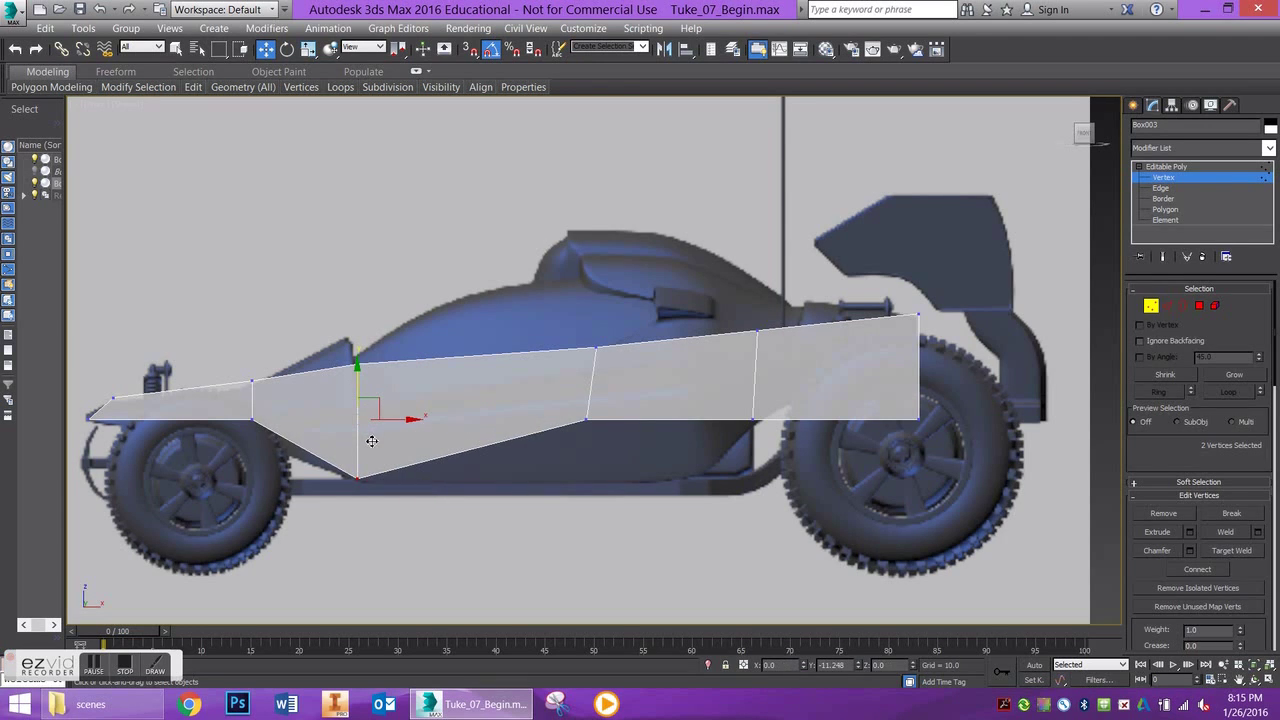
drag(571, 406, 659, 471)
drag(584, 395, 590, 455)
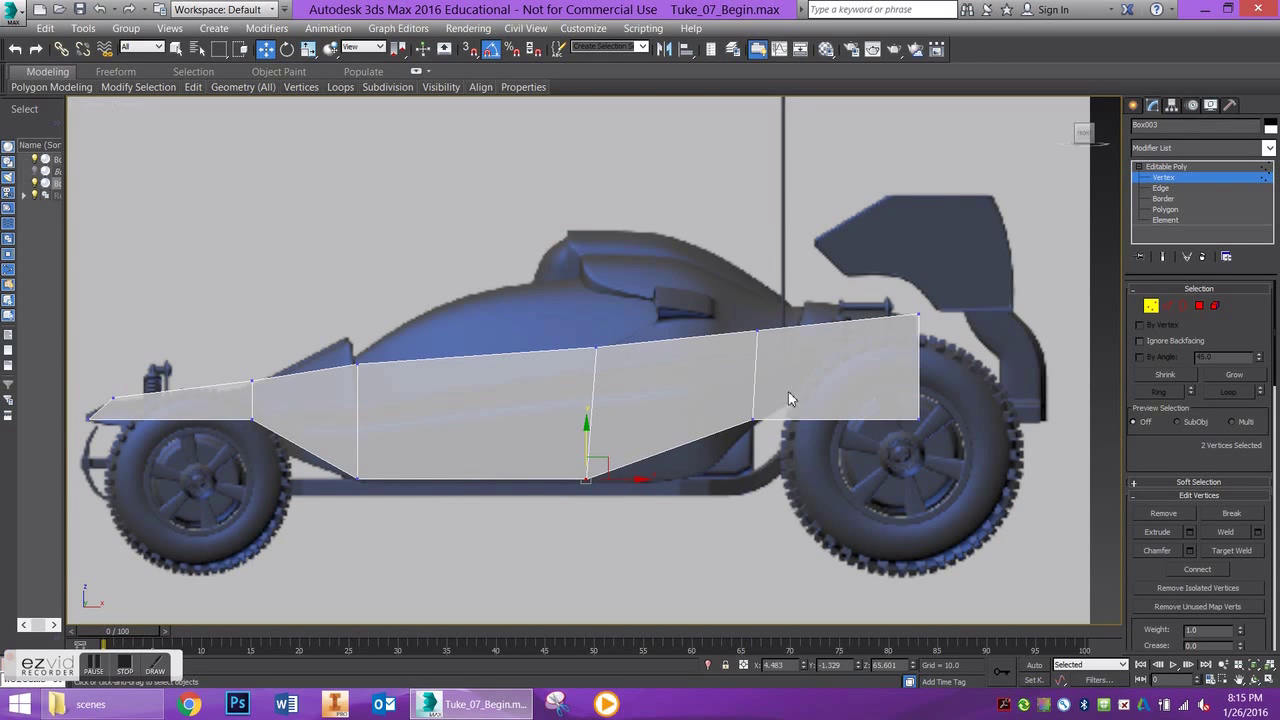
drag(788, 398, 673, 463)
drag(755, 403, 718, 462)
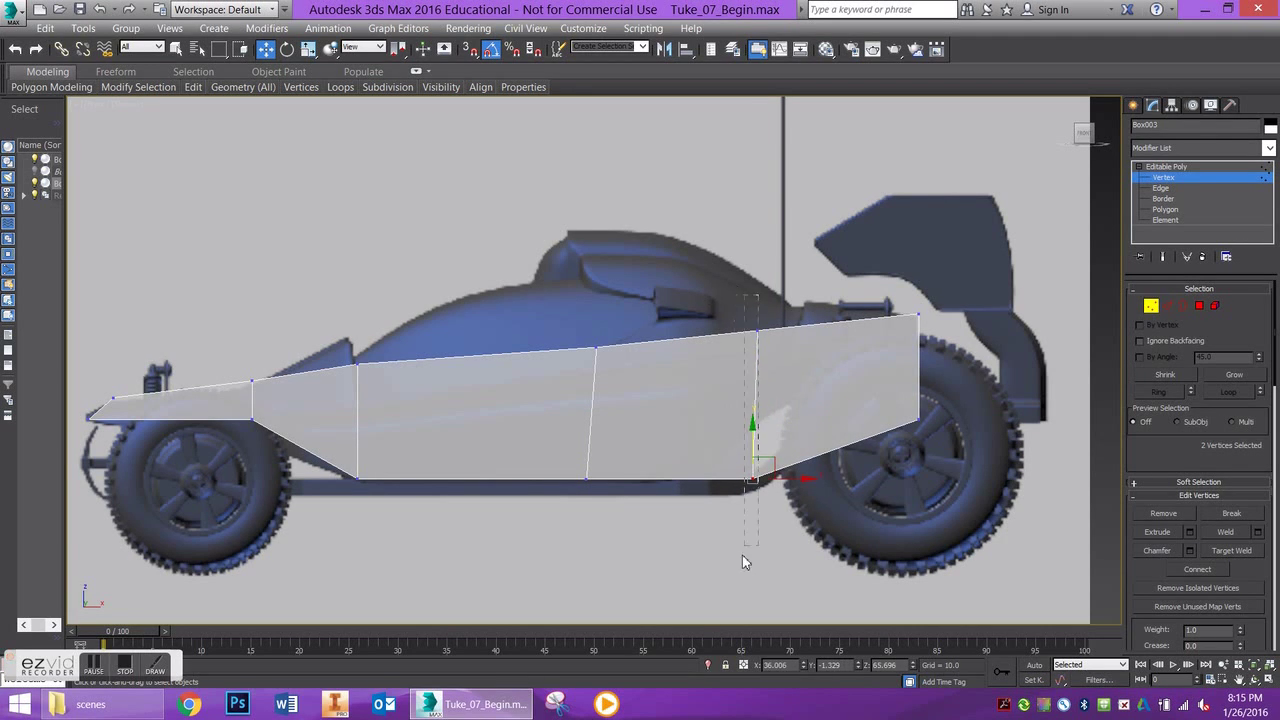
Shift the fourth edge loop slightly forward and raise the rear end's bottom vertices to the top of the rear wheel.
drag(743, 562, 743, 562)
mouse_move(786, 410)
mouse_down()
mouse_move(734, 414)
mouse_move(762, 413)
mouse_up()
drag(851, 438, 919, 307)
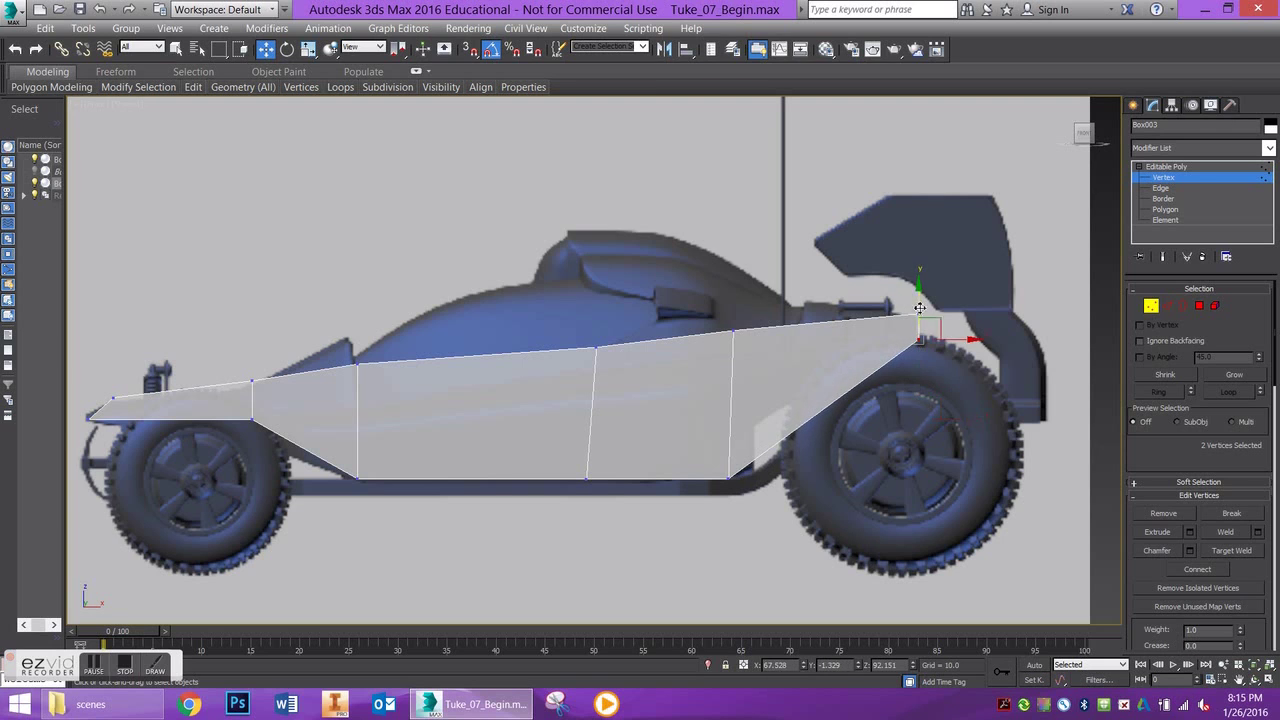
Raise the upper vertices of the fourth and third edge loops to one level, and lift the second loop's slightly.
click(733, 331)
mouse_move(733, 308)
mouse_down()
mouse_move(732, 255)
mouse_move(734, 290)
mouse_up()
click(595, 348)
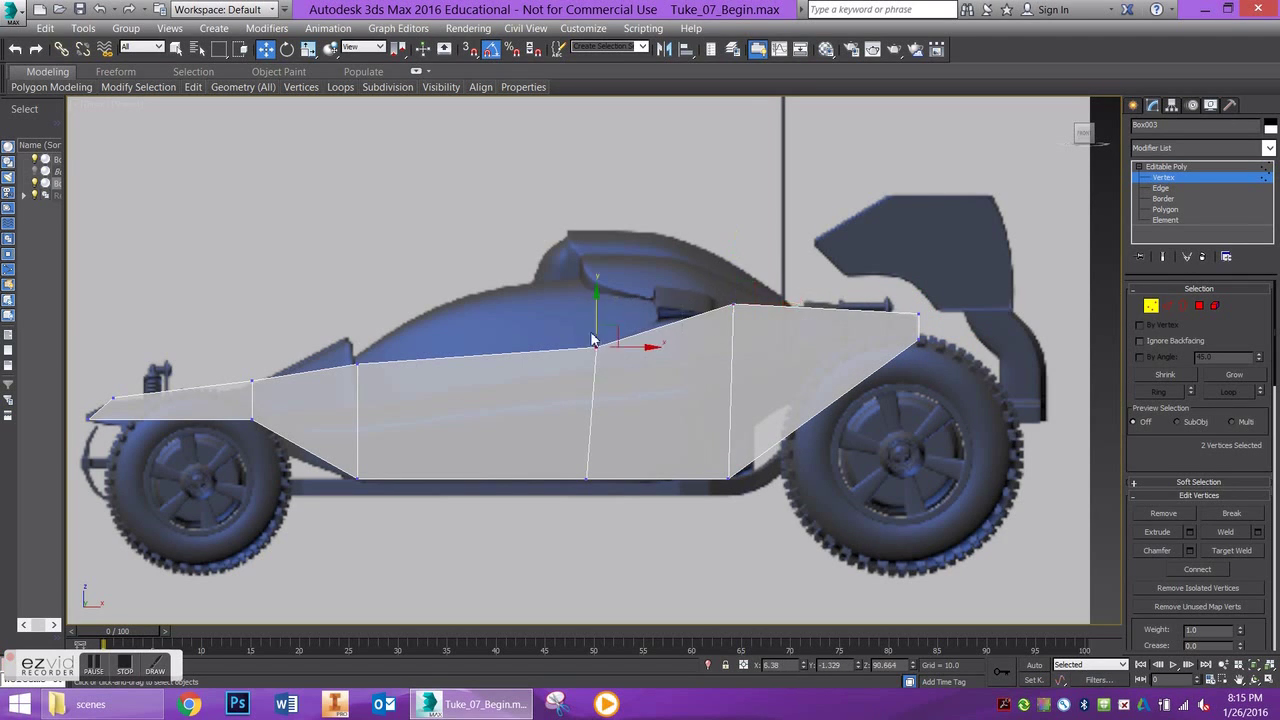
drag(596, 330, 583, 281)
drag(478, 305, 354, 403)
drag(359, 346, 360, 339)
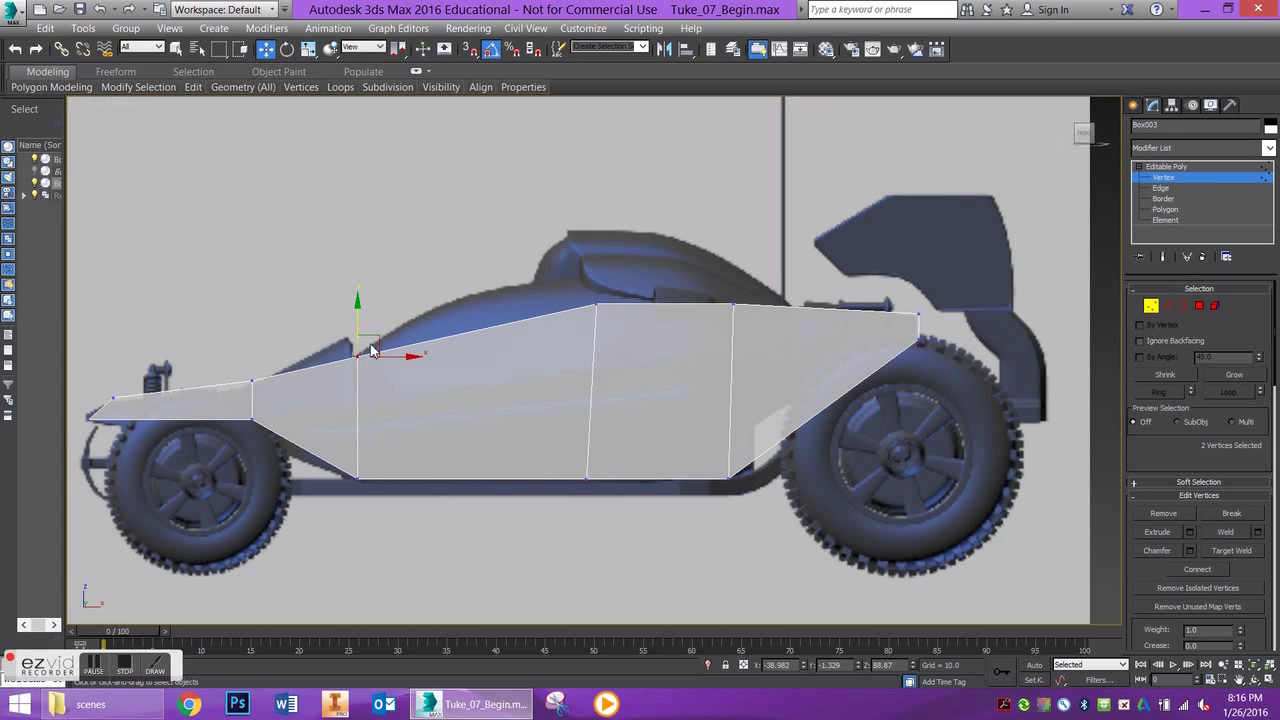
Shift the upper vertices of the third and fourth edge loops forward to line up vertically with their lower vertices.
drag(556, 318, 613, 311)
click(733, 304)
drag(762, 305, 754, 306)
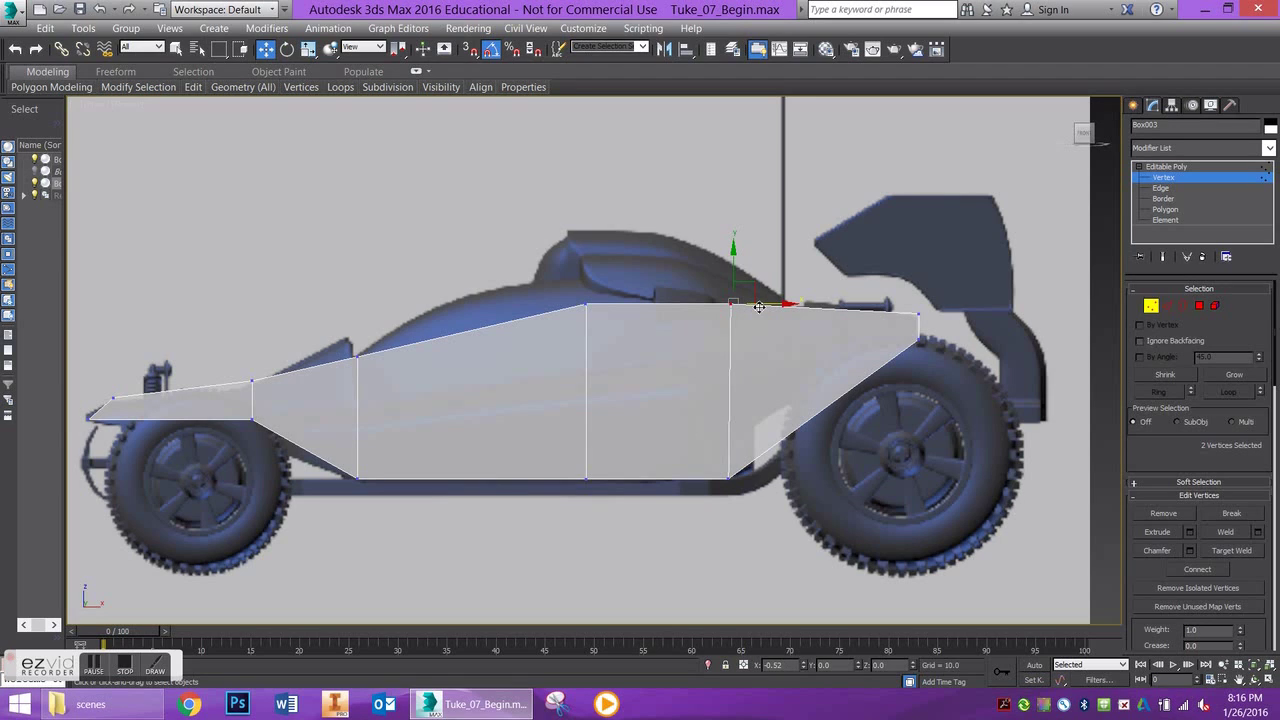
Connect the lengthwise edges between the second and third edge loops with 1 segment.
click(1167, 305)
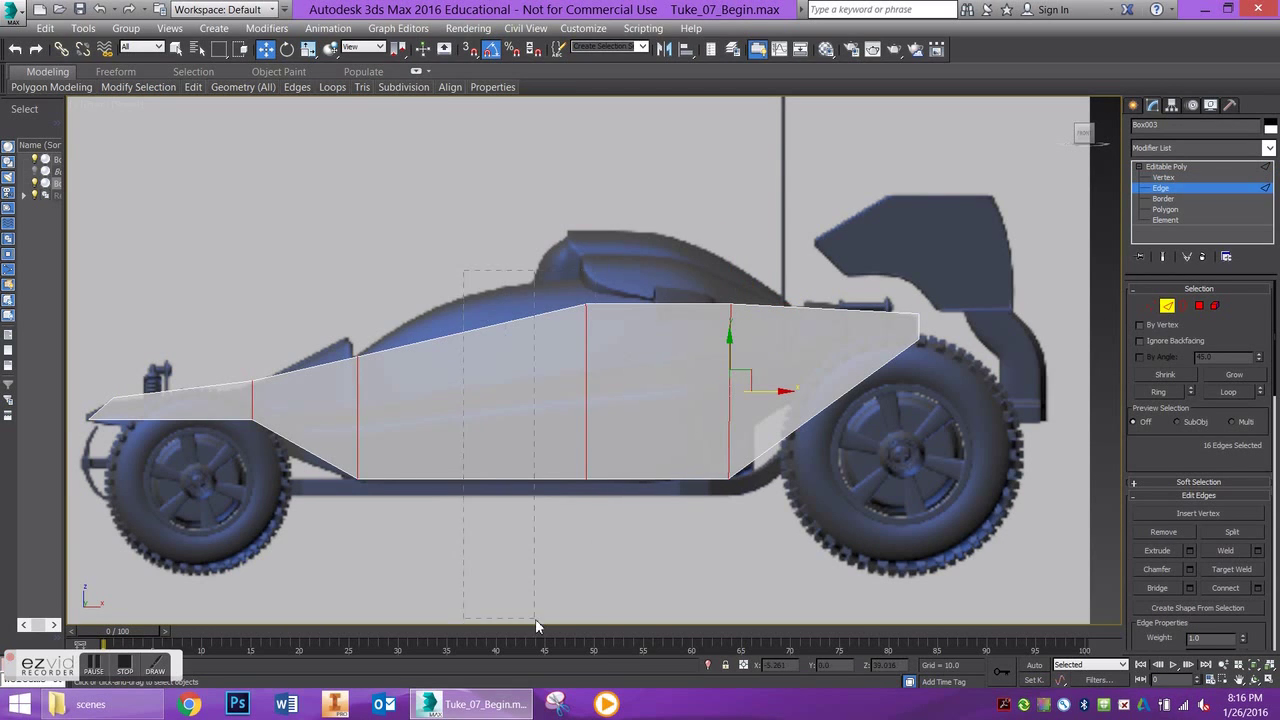
drag(536, 626, 536, 626)
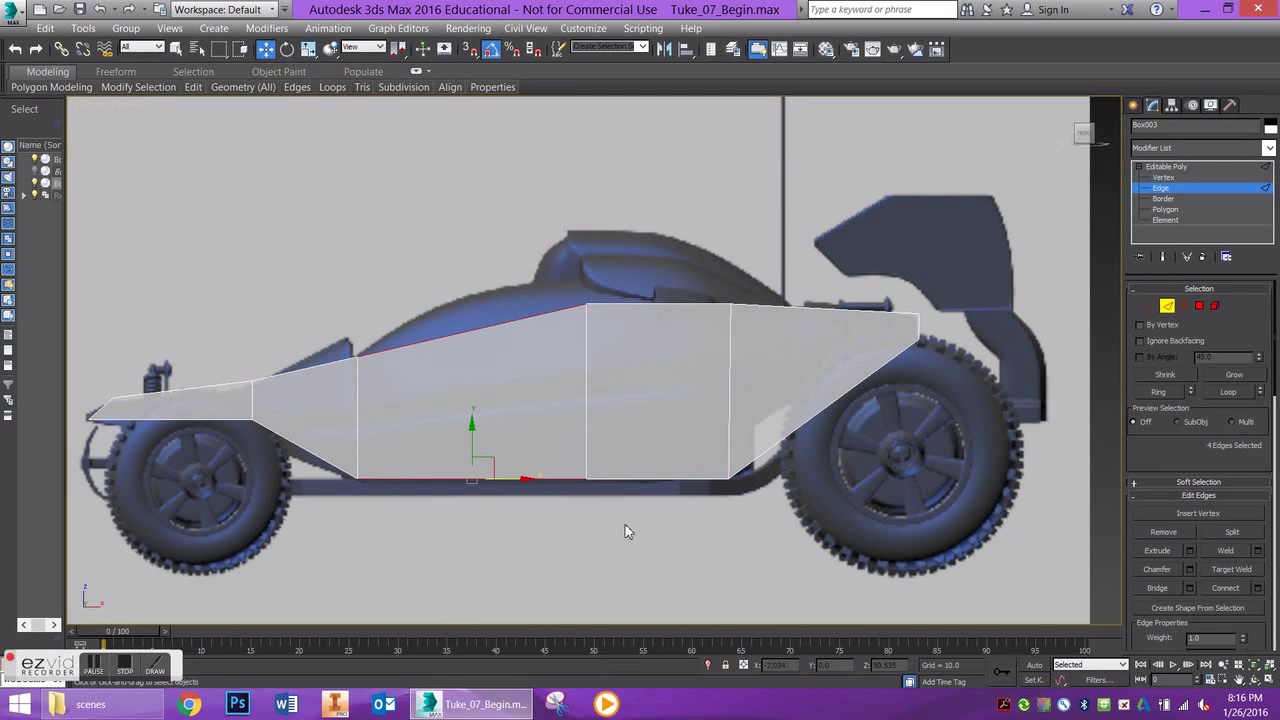
click(1258, 588)
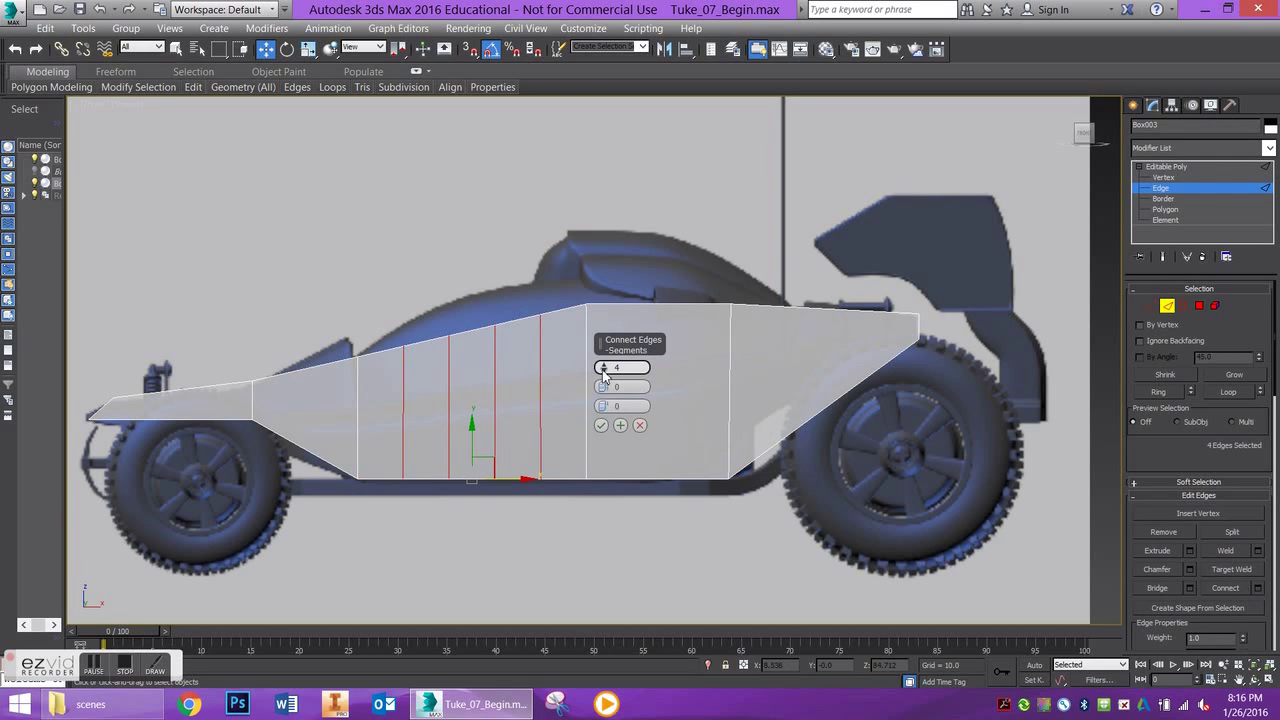
drag(602, 366, 602, 390)
click(601, 425)
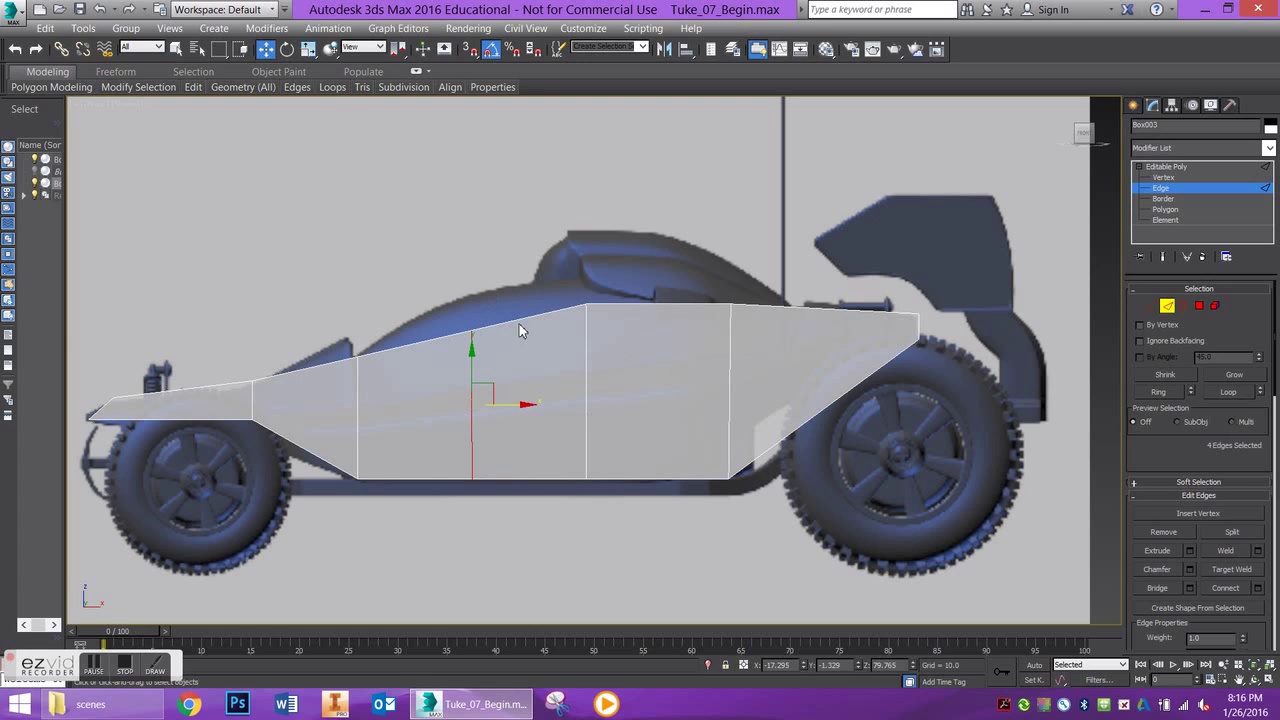
Raise the new loop's upper vertices, lift the whole mid-body top line, and lower the front pair slightly to match the cockpit curve.
key(1)
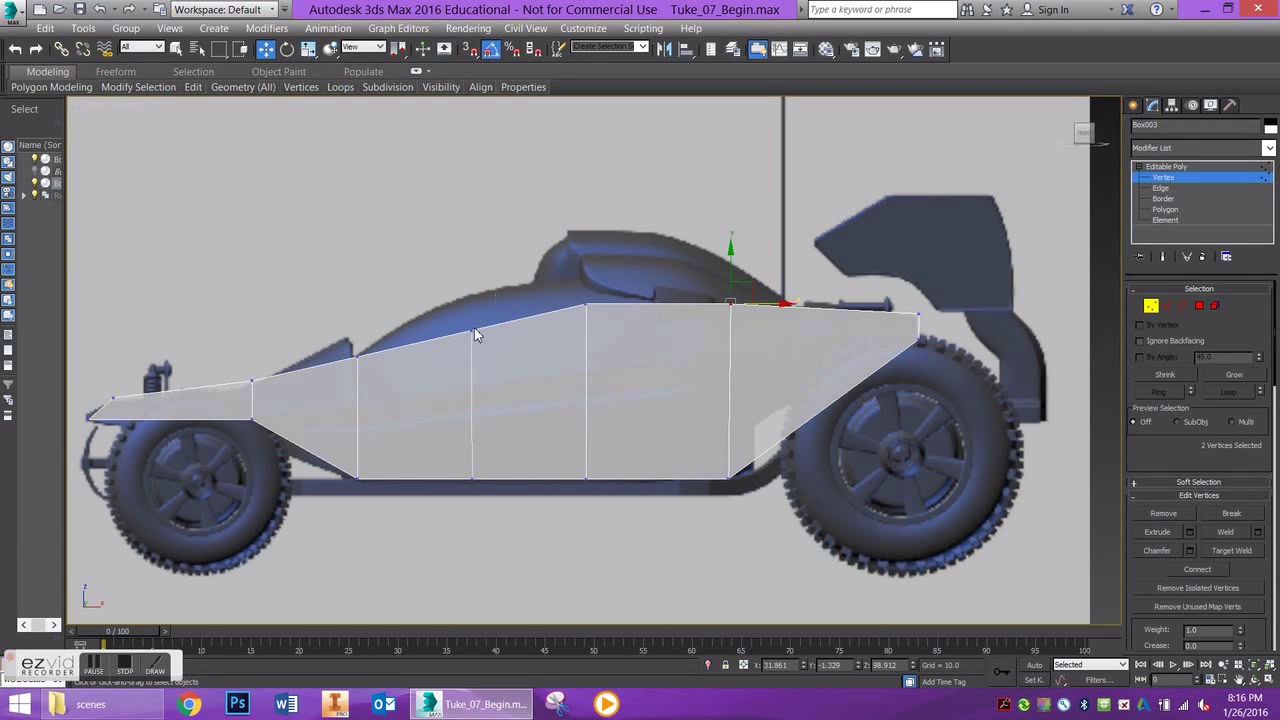
drag(448, 358, 450, 355)
drag(473, 310, 463, 285)
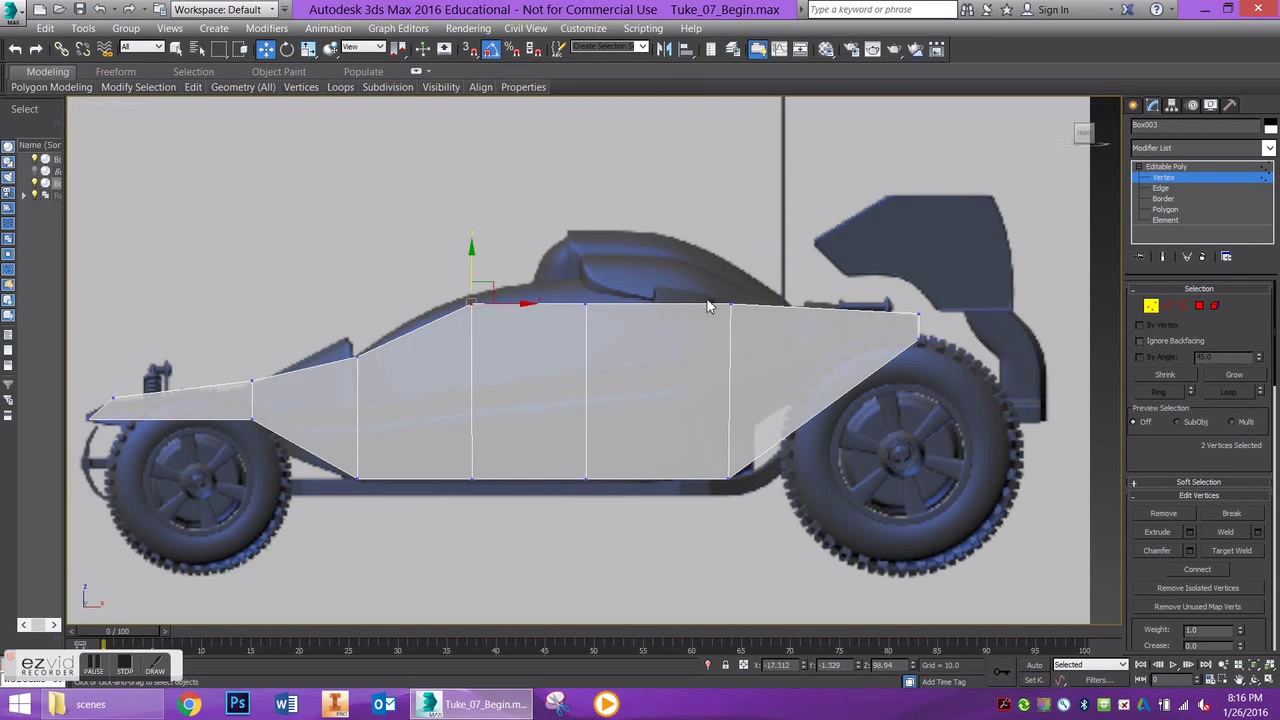
drag(781, 298, 447, 317)
drag(597, 287, 596, 270)
click(471, 287)
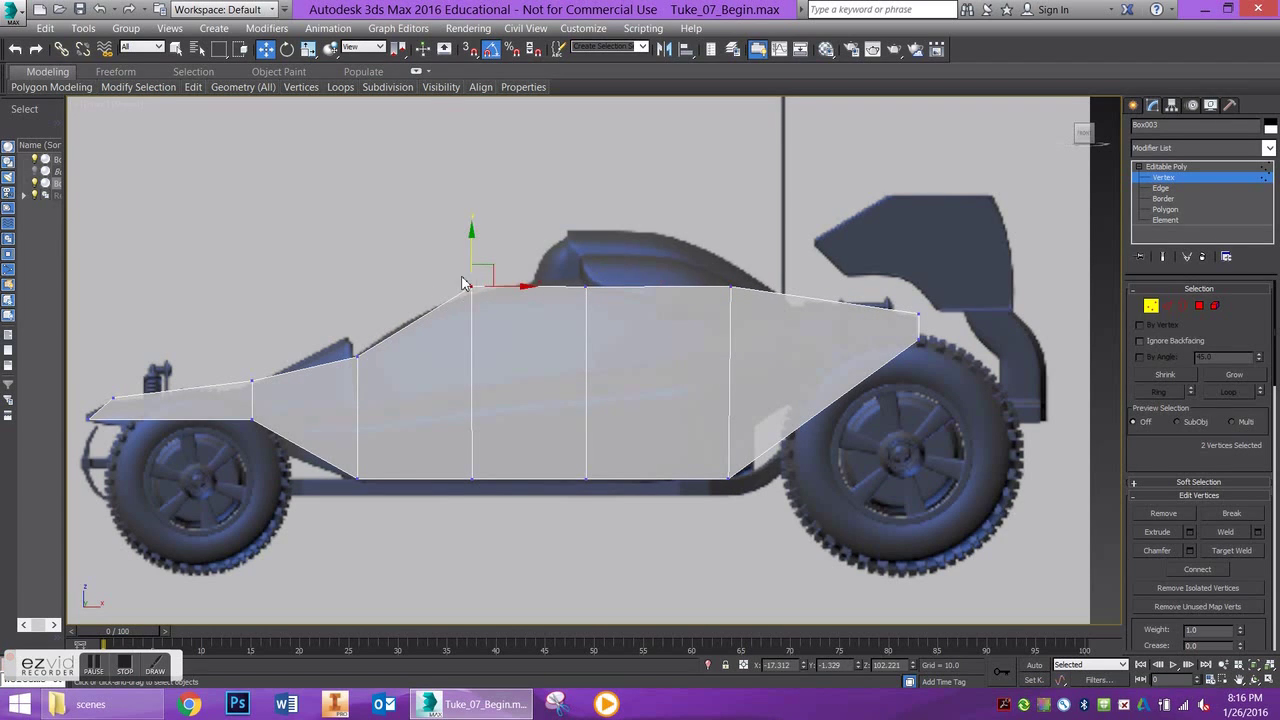
drag(472, 280, 472, 288)
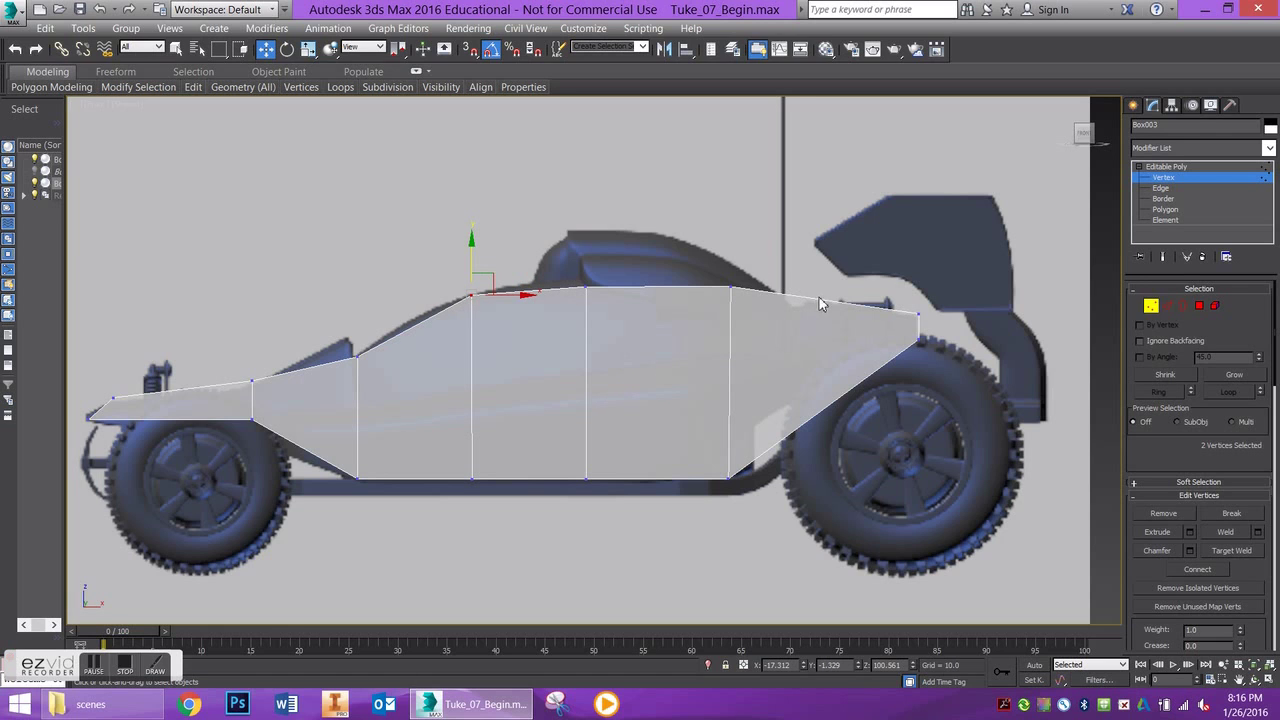
Connect the lengthwise edges of the rearmost body section with a single edge loop.
click(1167, 307)
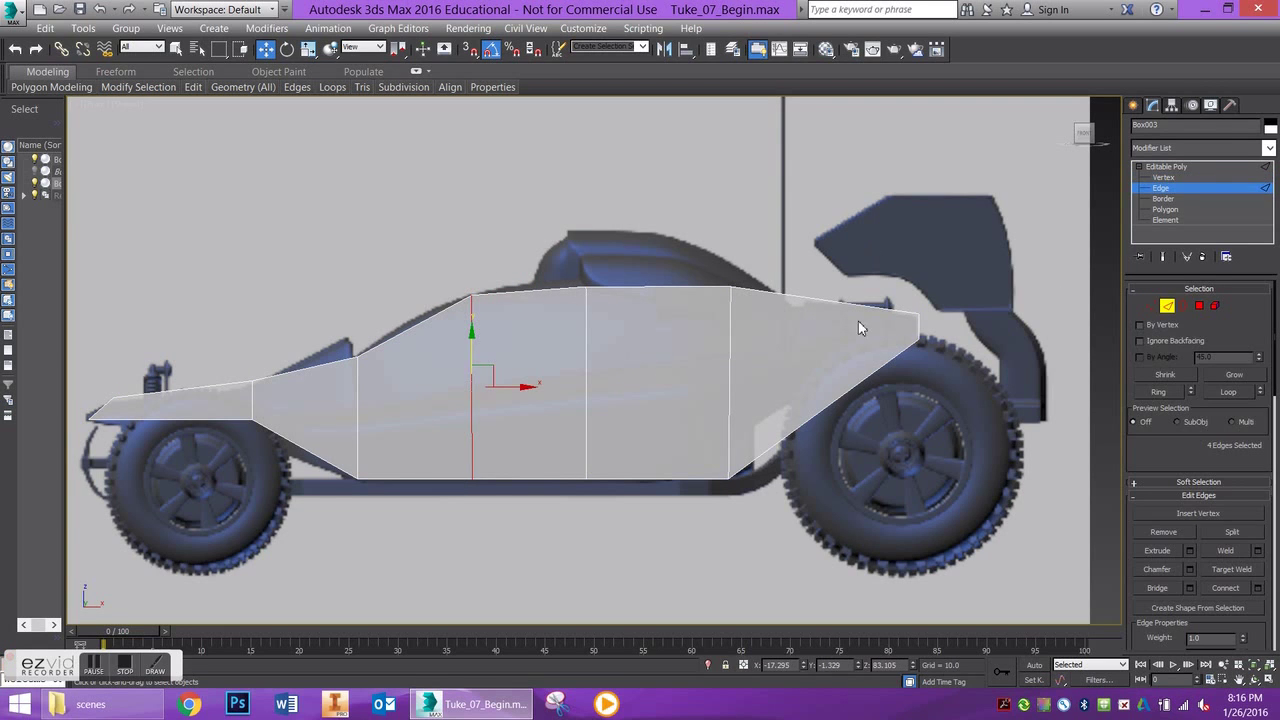
drag(840, 441, 840, 443)
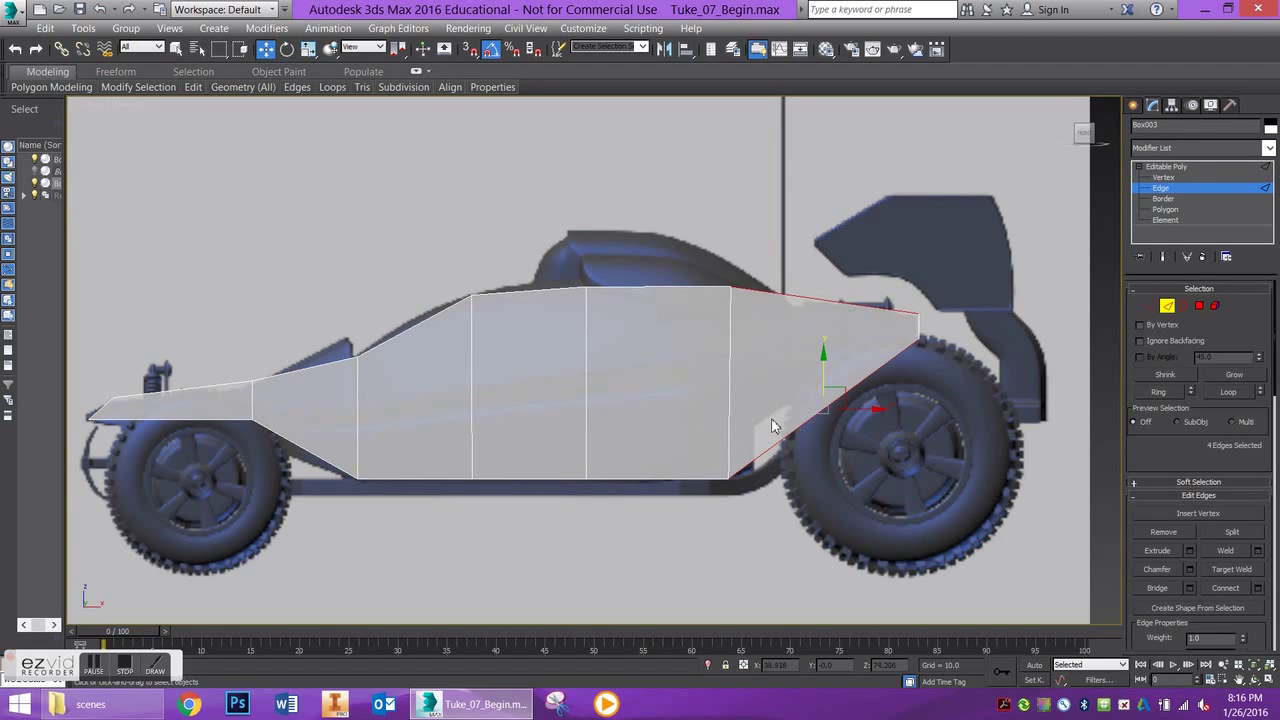
click(1230, 592)
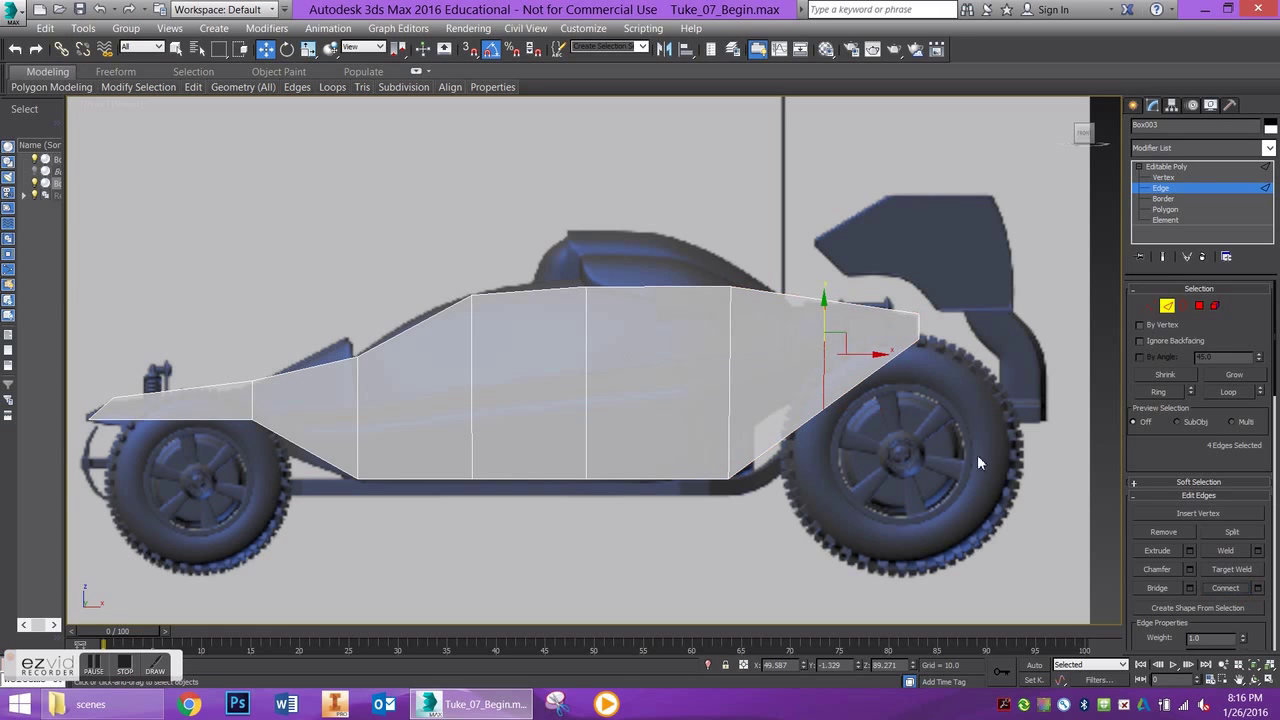
Move the new rear loop's vertices forward and raise its lower pair to follow the rear wheel's curve.
key(1)
drag(792, 326, 841, 300)
drag(810, 434, 845, 380)
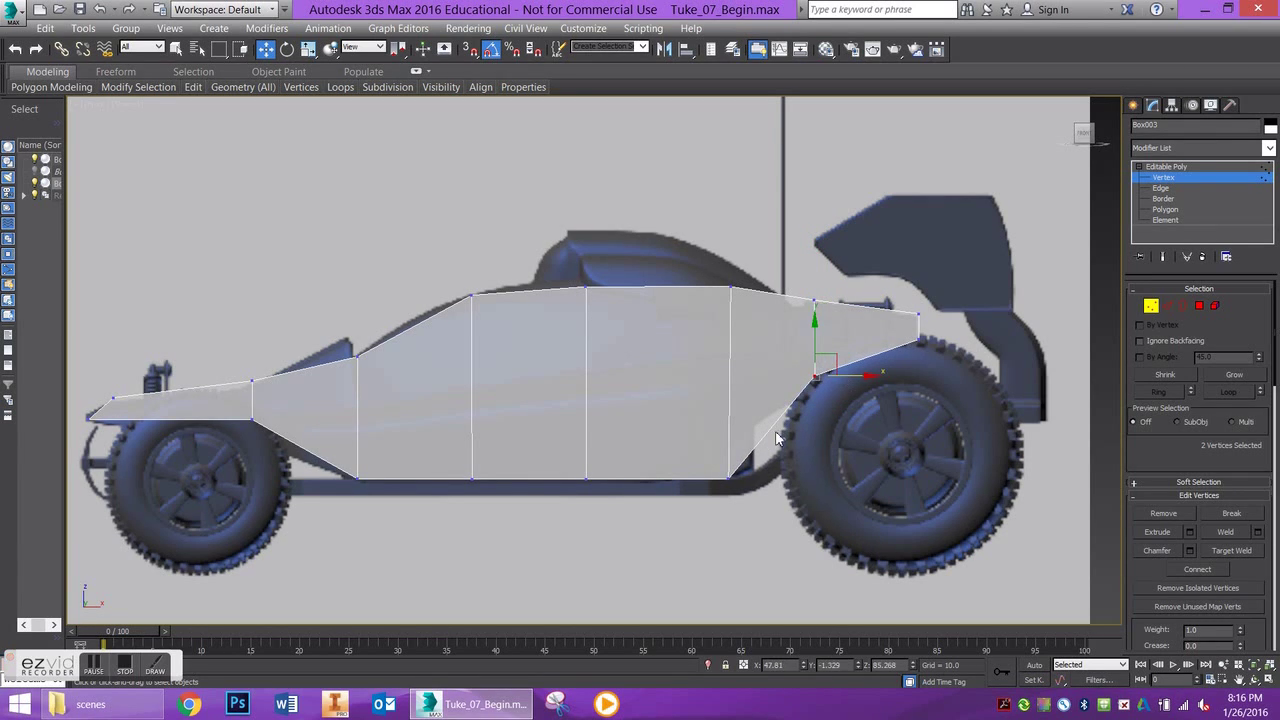
Move the body's vertical loop just ahead of the rear wheel slightly forward, clear of the tyre.
drag(722, 484, 721, 482)
drag(760, 272, 723, 540)
mouse_move(755, 384)
mouse_down()
mouse_move(783, 383)
mouse_move(735, 378)
mouse_up()
click(708, 287)
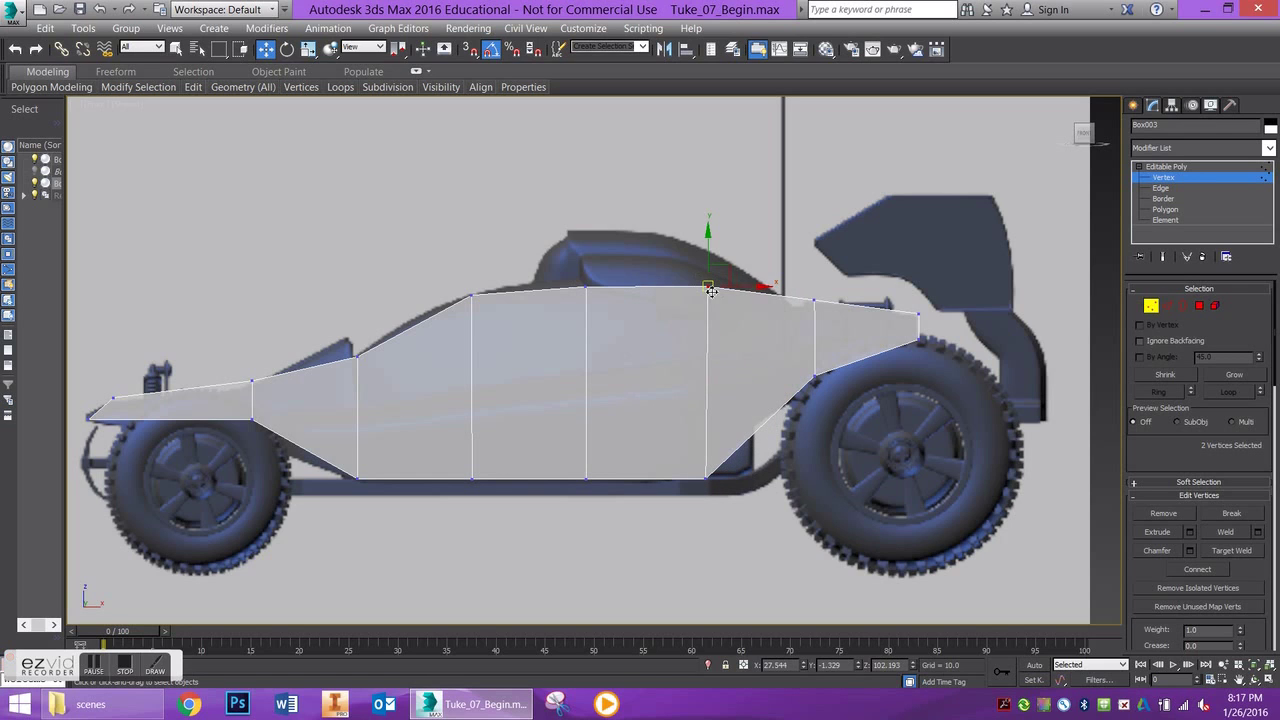
drag(739, 290, 738, 291)
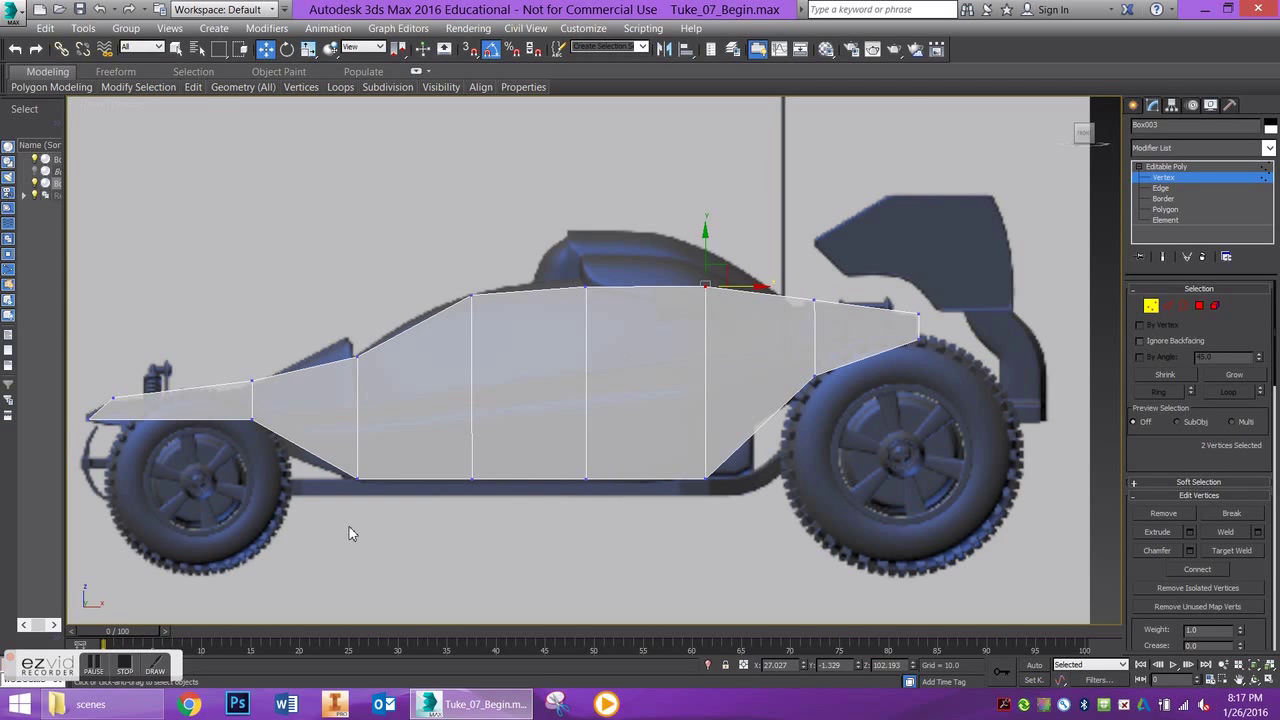
In the top view, scale the three loops behind the front axle wider across the body to match the reference outline.
key(t)
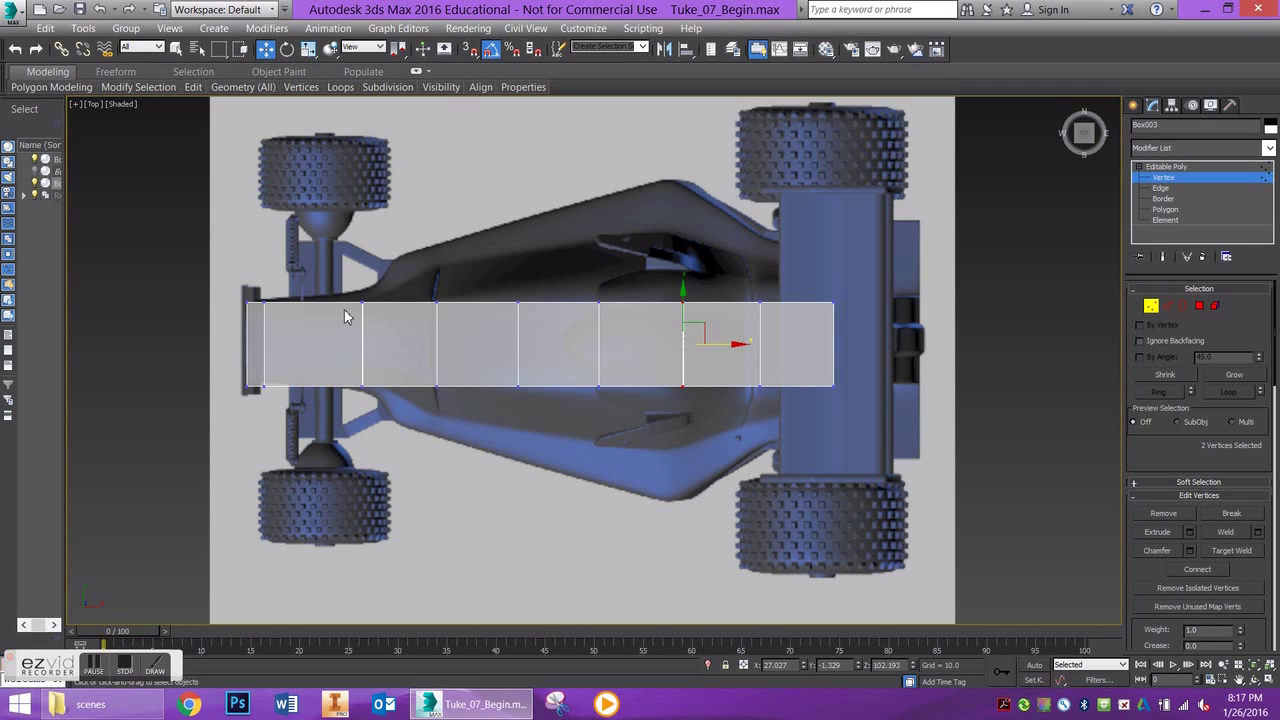
drag(346, 410, 340, 433)
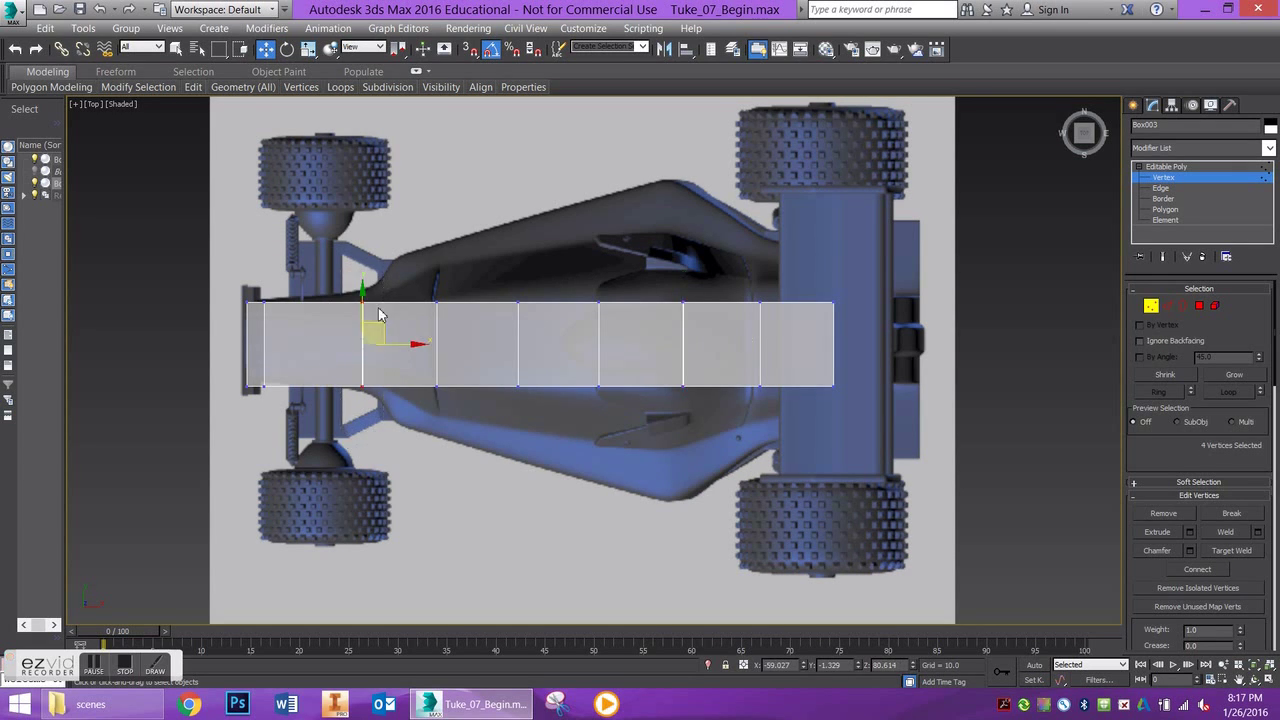
drag(382, 256, 352, 369)
drag(340, 436, 340, 436)
drag(384, 252, 339, 438)
click(309, 49)
drag(366, 320, 369, 280)
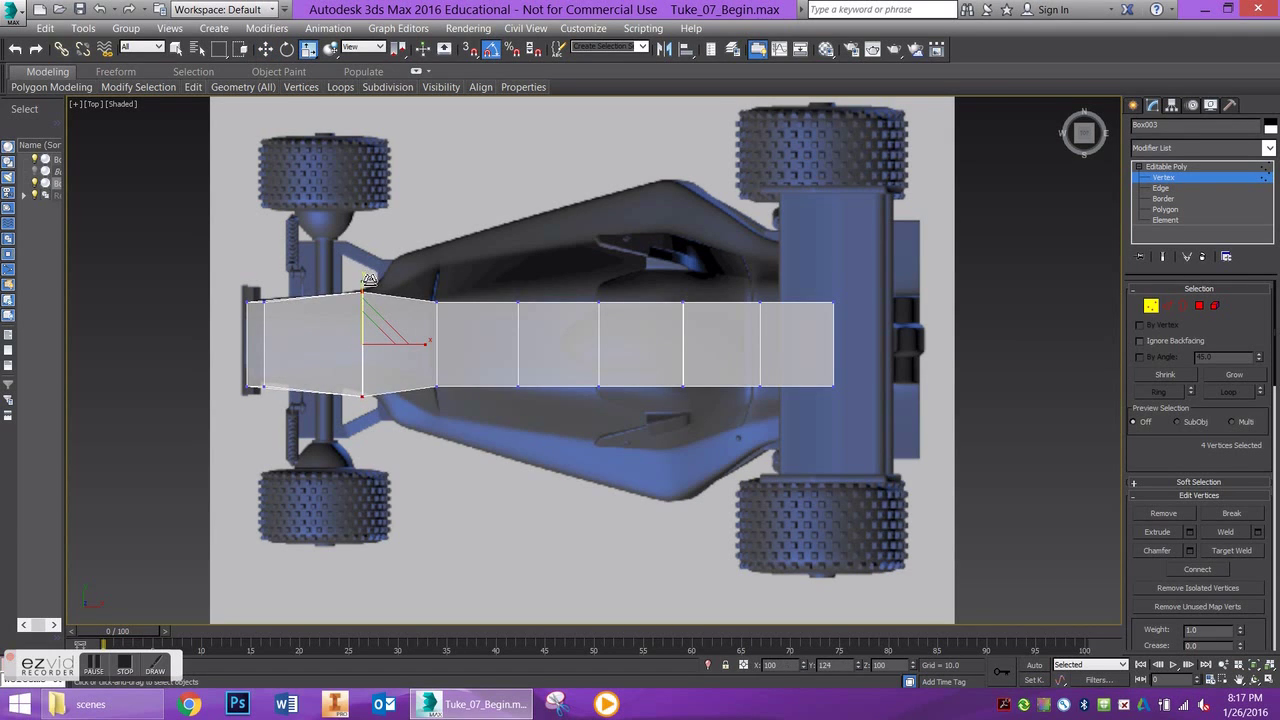
drag(429, 414, 444, 221)
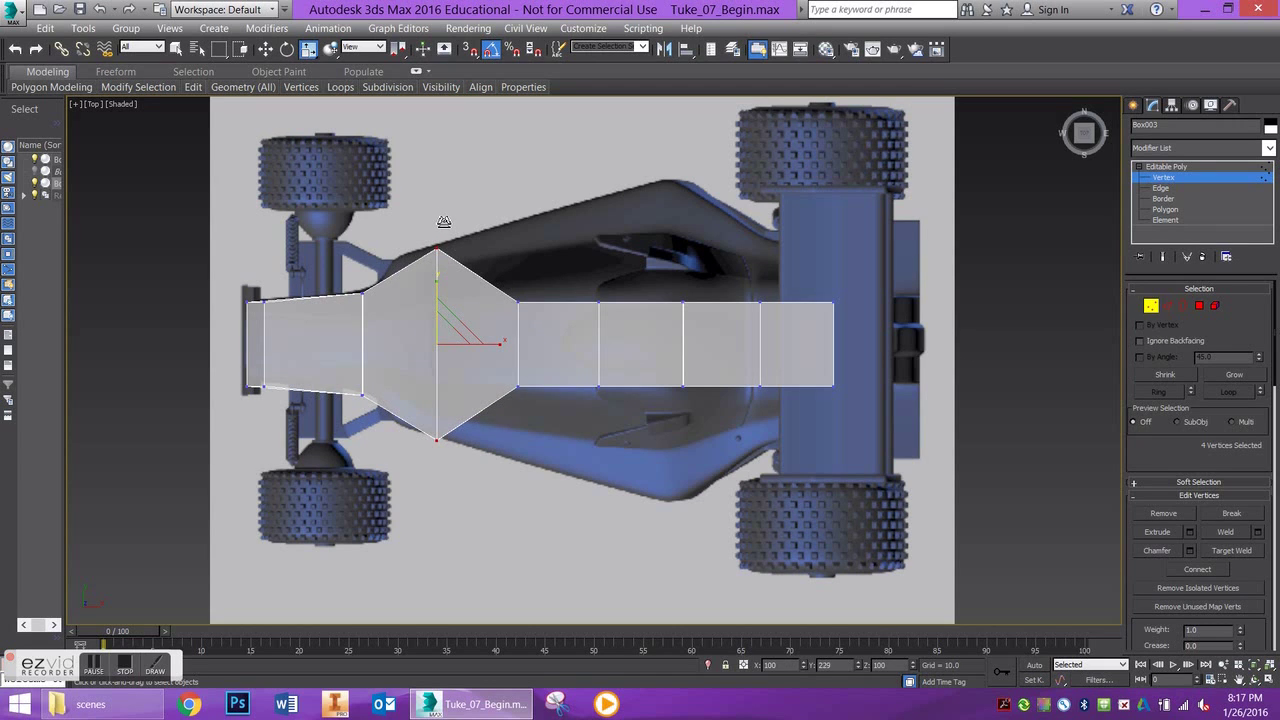
drag(503, 442, 518, 195)
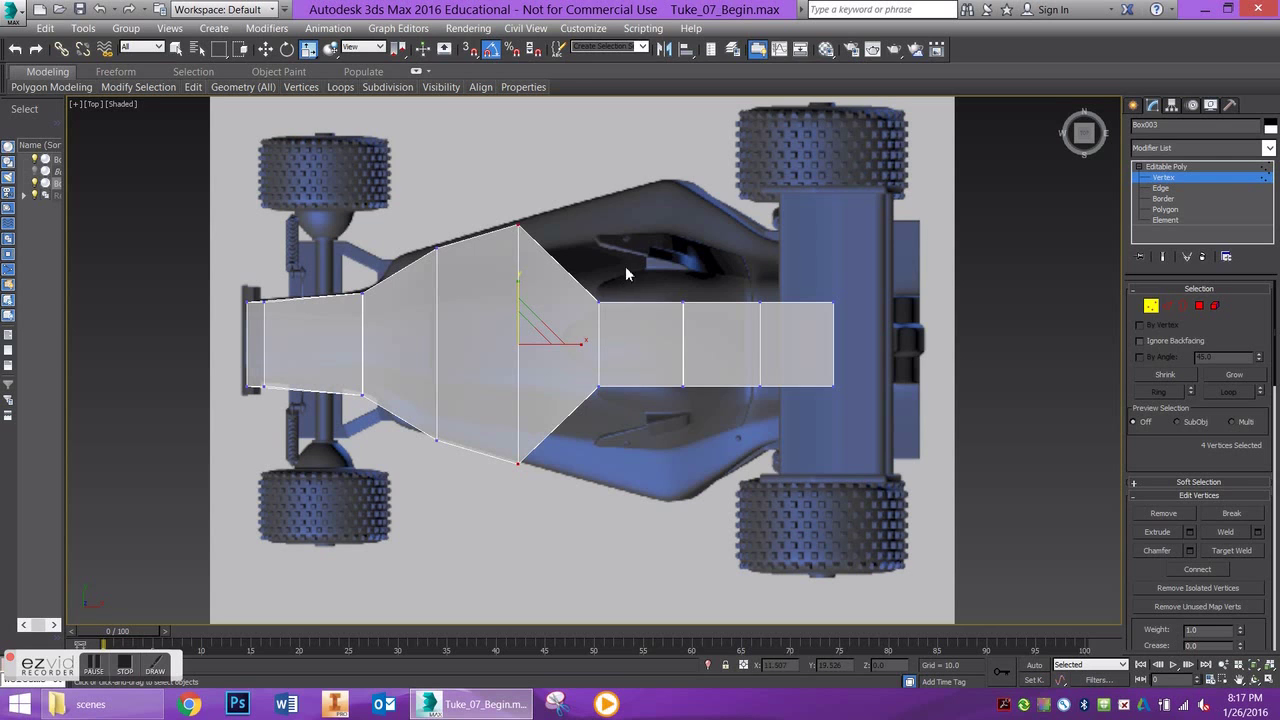
Move the side vertices of the next two loops outward on both sides to reach the body's widest outline.
drag(626, 268, 583, 325)
key(w)
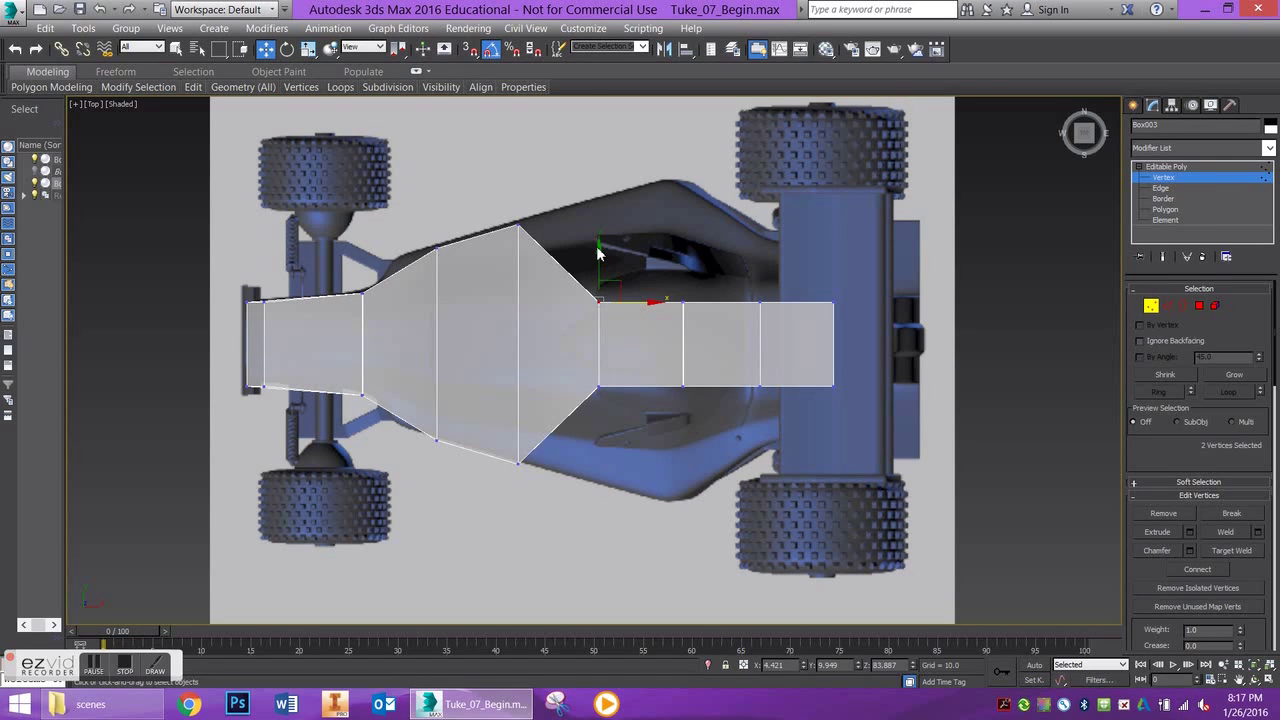
drag(600, 266, 587, 158)
drag(600, 418, 600, 455)
drag(698, 286, 669, 155)
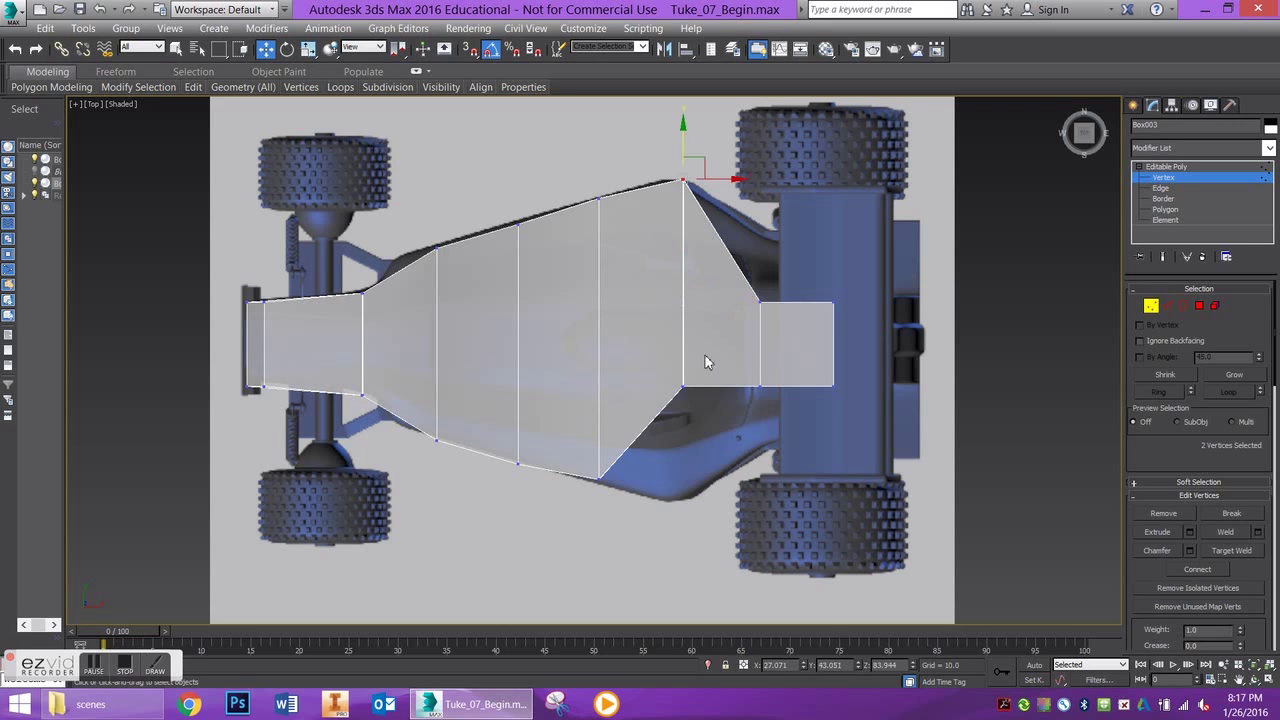
drag(705, 355, 649, 420)
drag(684, 359, 708, 492)
Scale the two rearmost vertex rows wider across the body, tapering toward the rear end.
drag(764, 283, 756, 428)
key(r)
drag(760, 272, 785, 212)
drag(855, 263, 808, 374)
drag(830, 288, 831, 224)
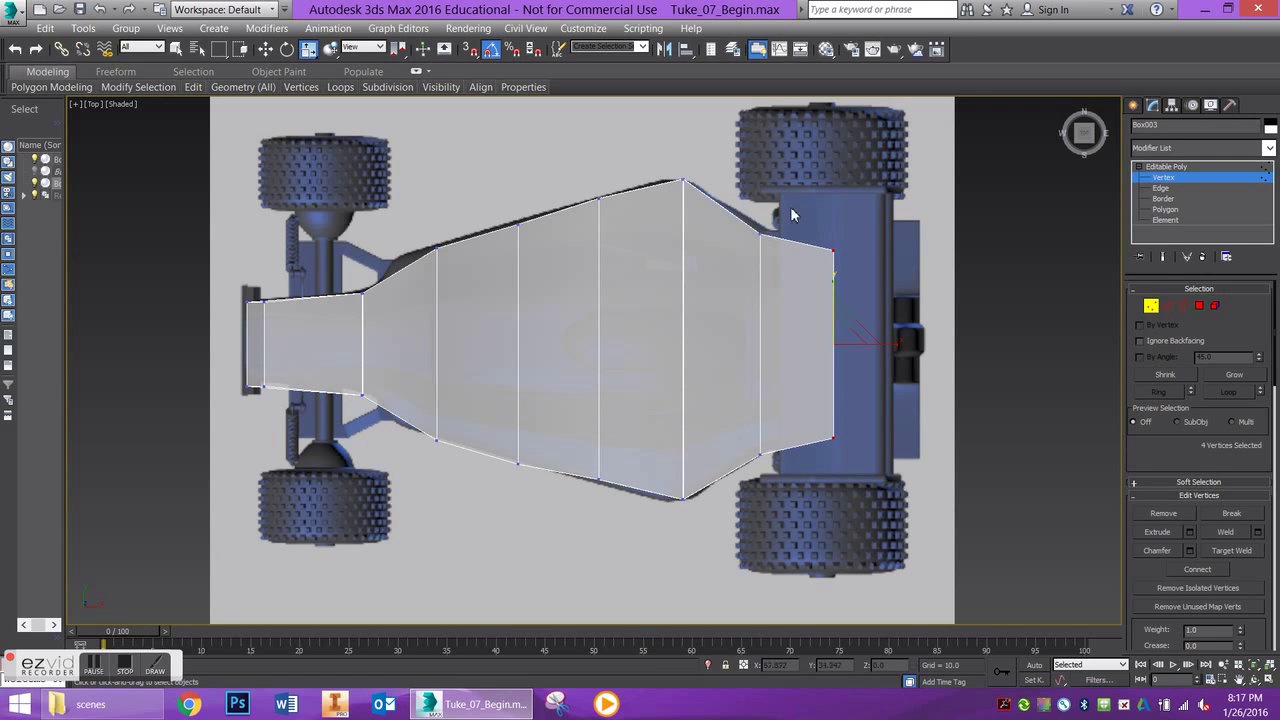
Nudge the side vertices of the two rear rows across the body to fit the top-view outline.
drag(751, 480, 740, 366)
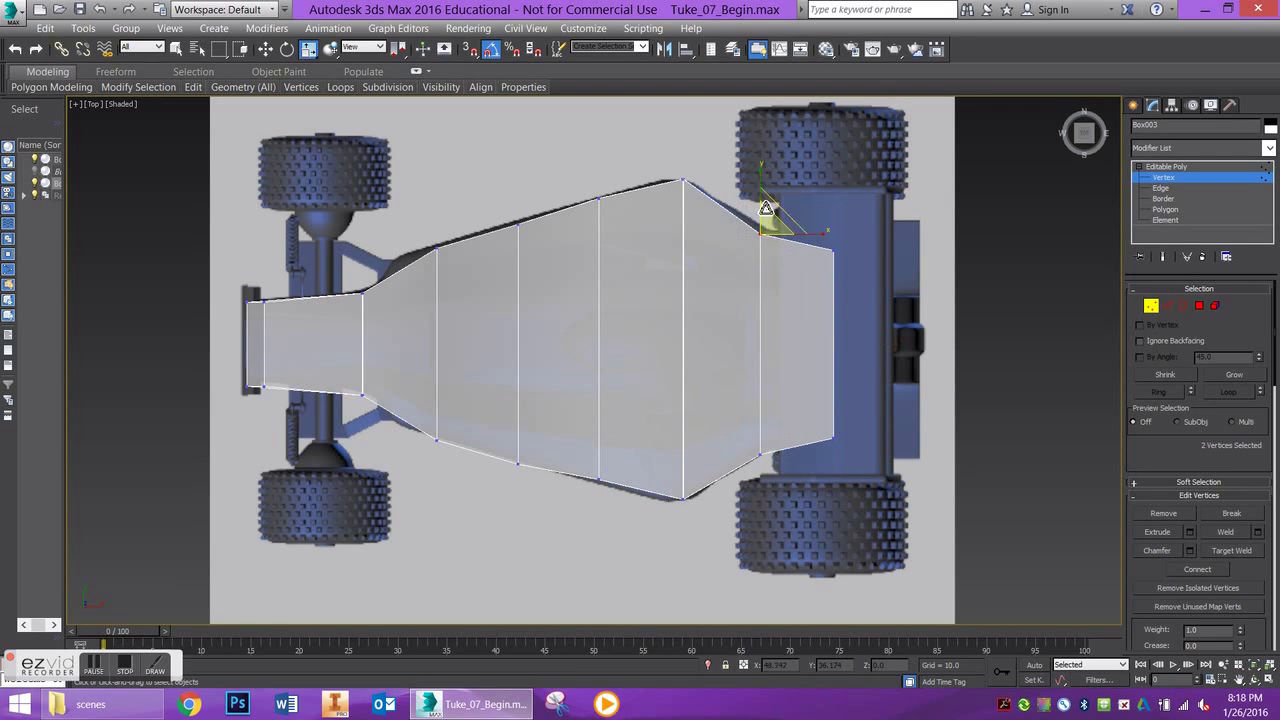
key(w)
drag(762, 203, 762, 196)
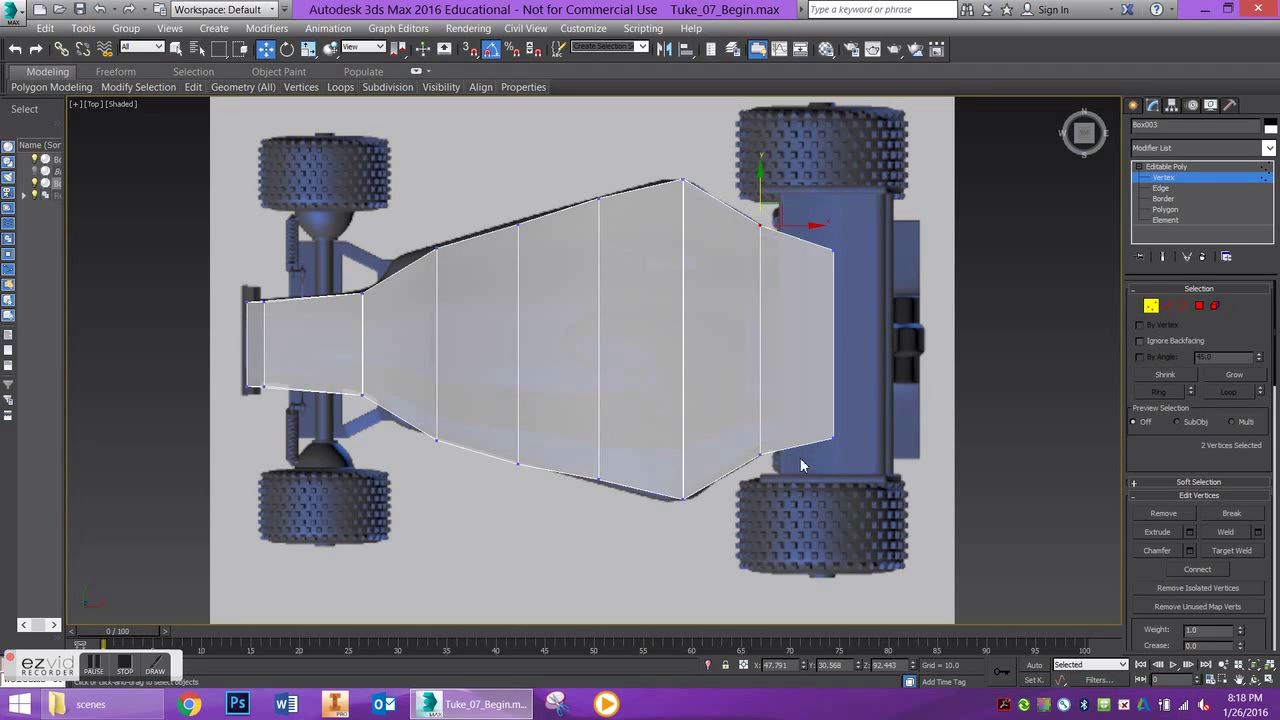
drag(811, 460, 834, 392)
Shift the widest loop slightly forward and pull the side vertices of two front loops slightly inward to follow the outline.
drag(681, 167, 678, 576)
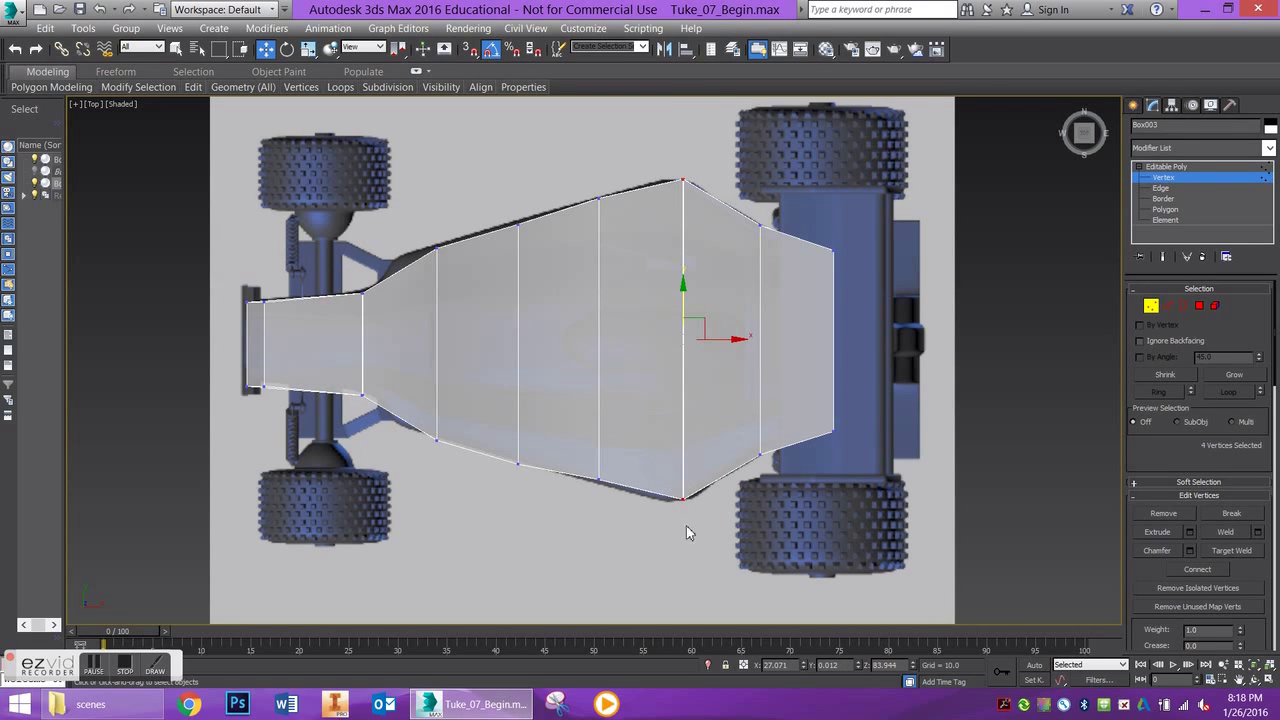
drag(719, 341, 713, 341)
drag(553, 195, 486, 551)
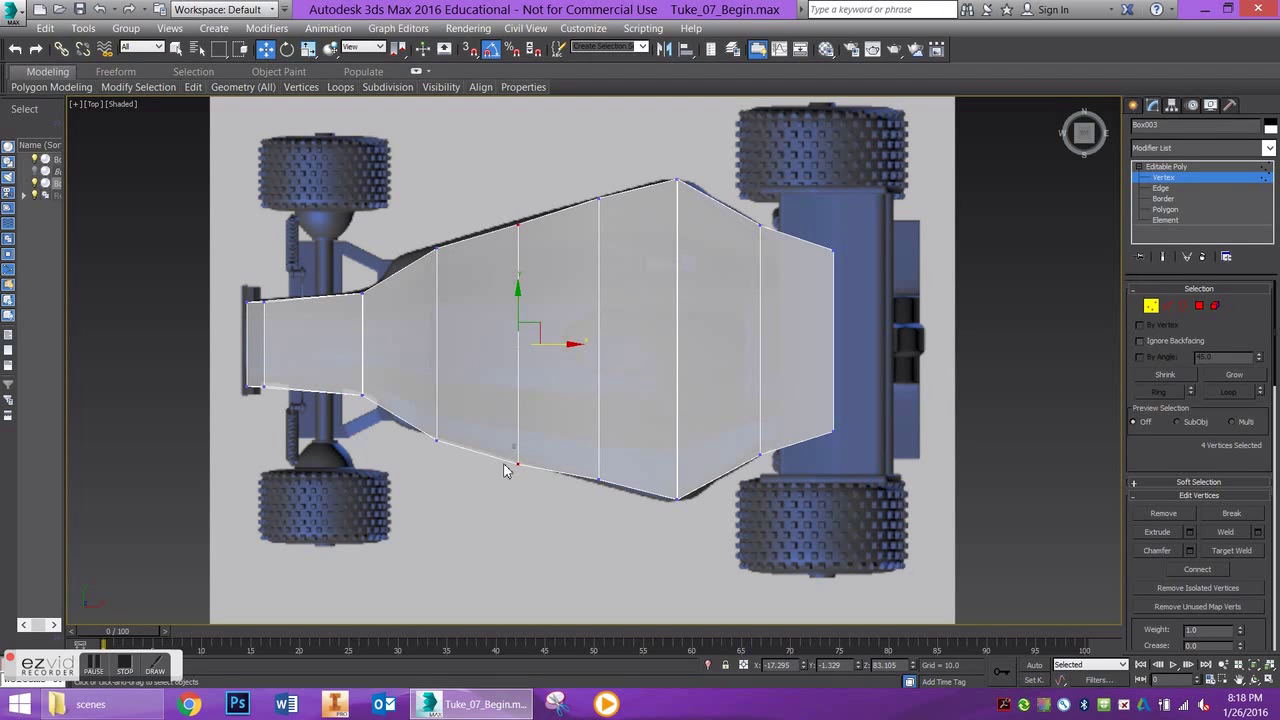
drag(501, 486, 399, 554)
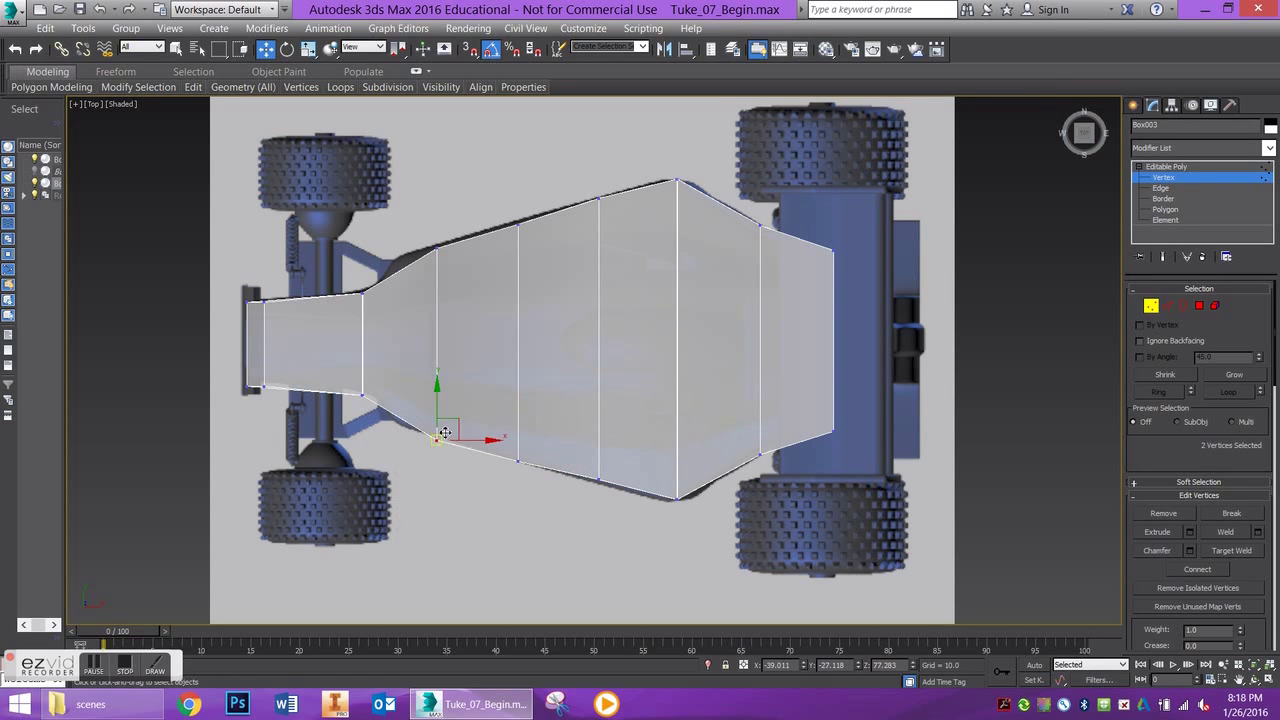
drag(440, 400, 440, 396)
Connect the lengthwise edges between the narrow nose and the widening body section with a new edge loop.
click(1151, 305)
key(2)
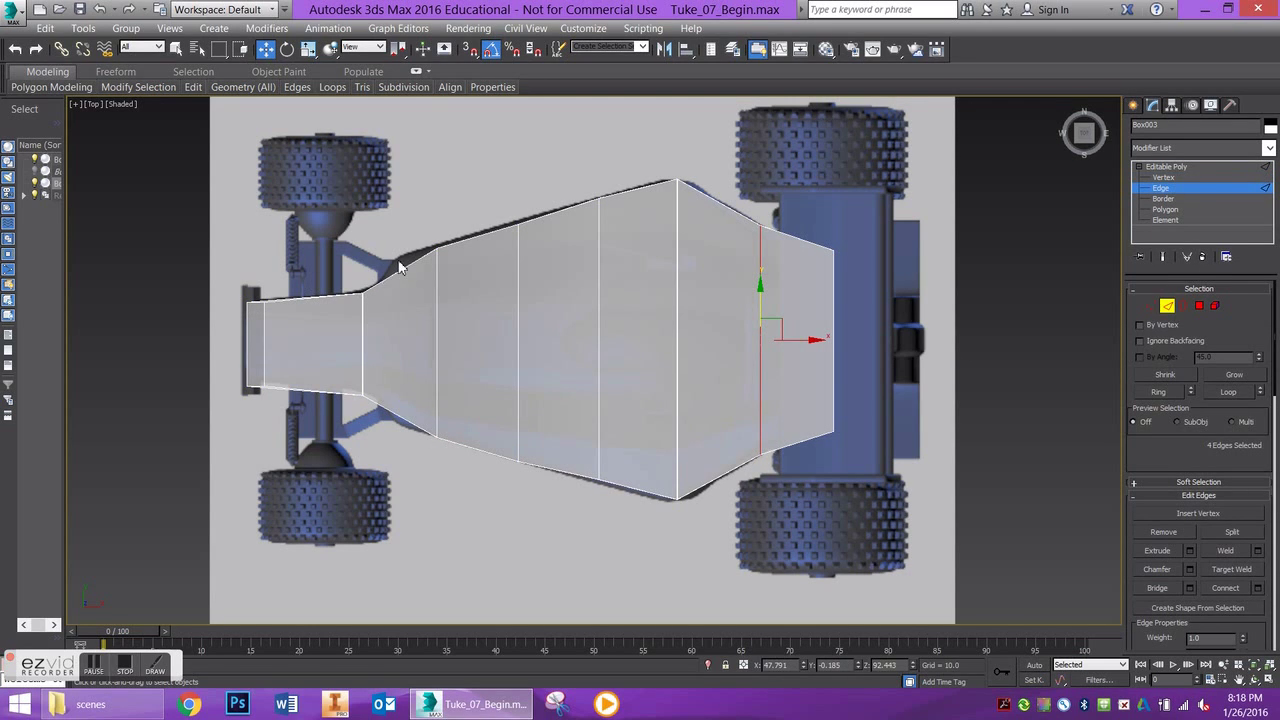
drag(446, 464, 400, 485)
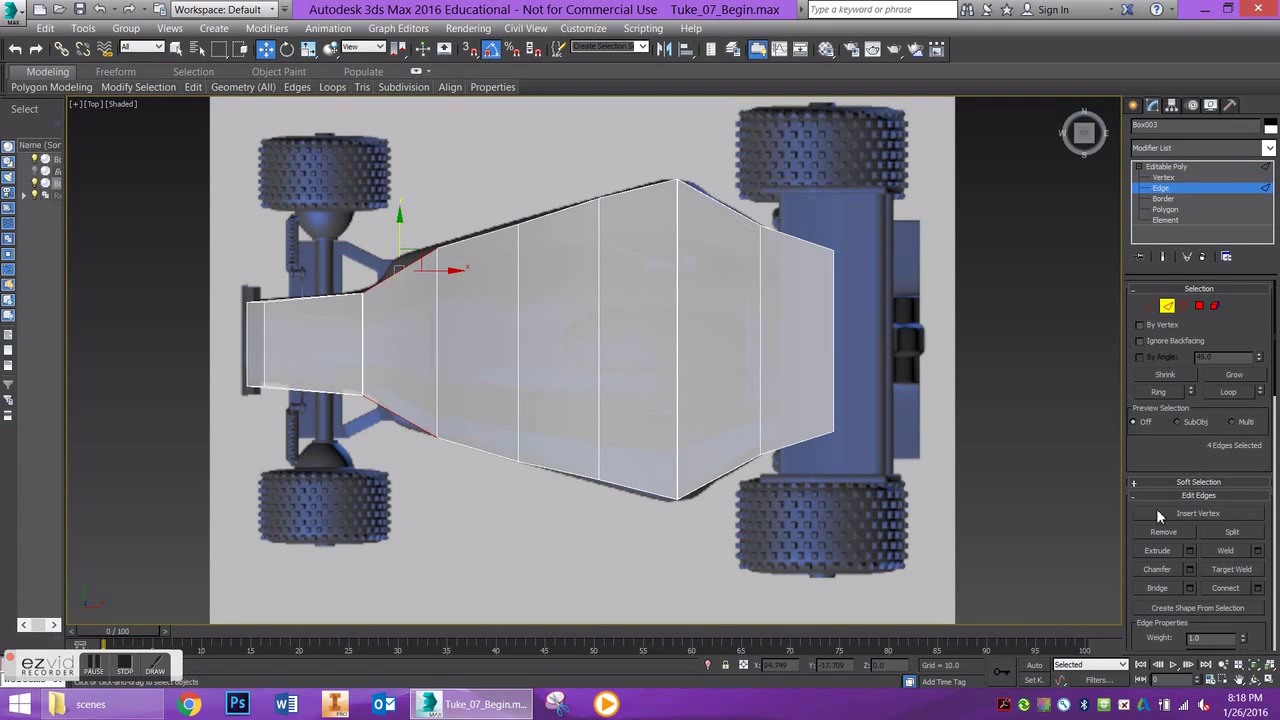
click(1213, 588)
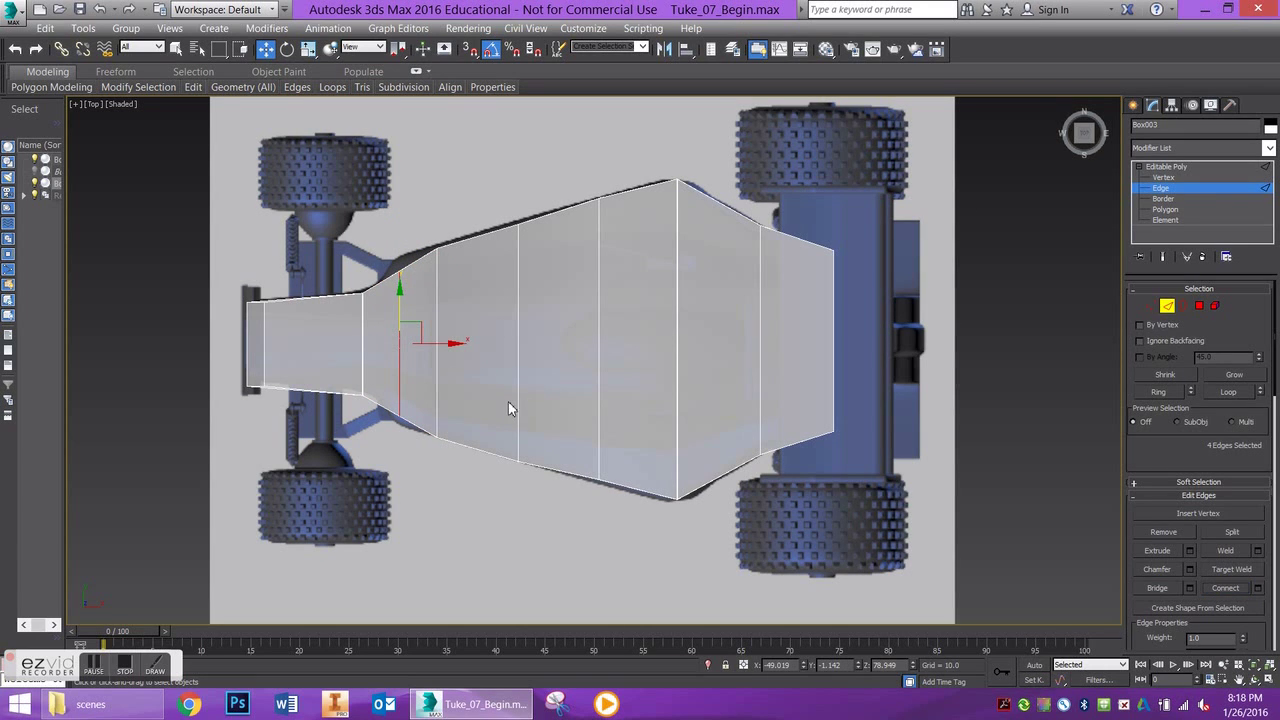
Move the new loop's side vertices outward on both sides to match the body's shoulder behind the front wheels.
key(1)
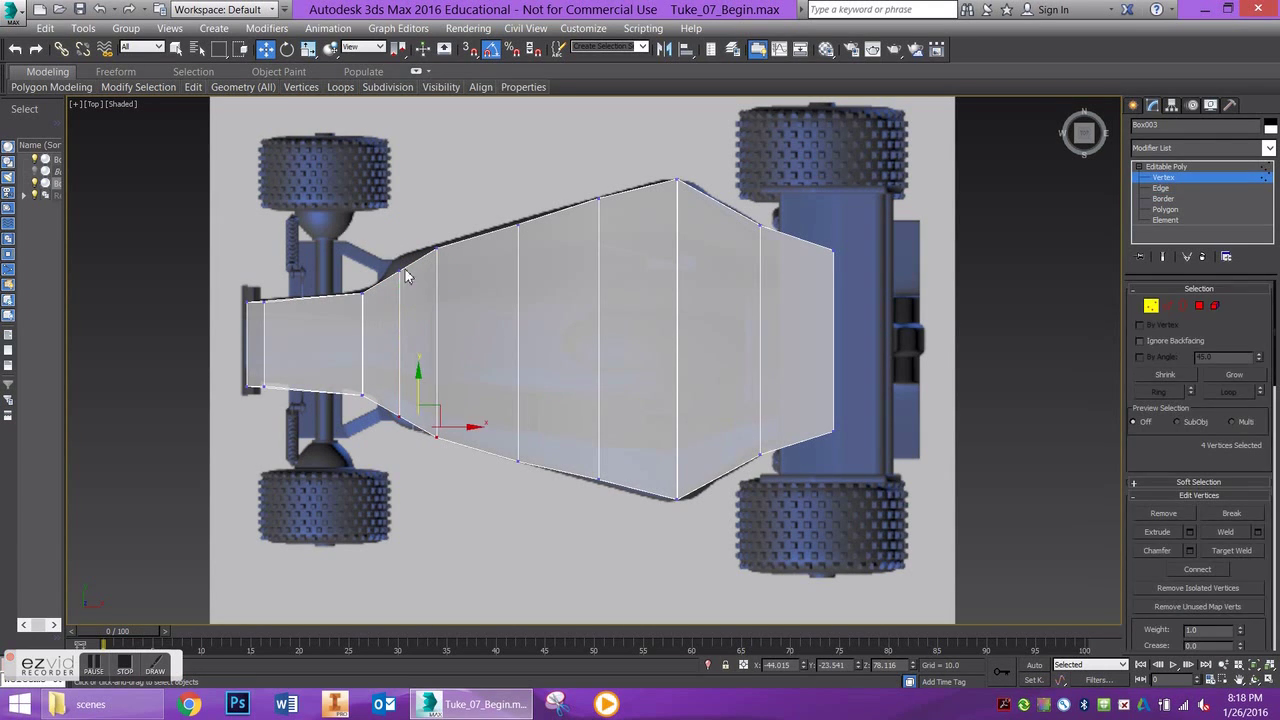
drag(405, 292, 403, 245)
drag(384, 437, 402, 412)
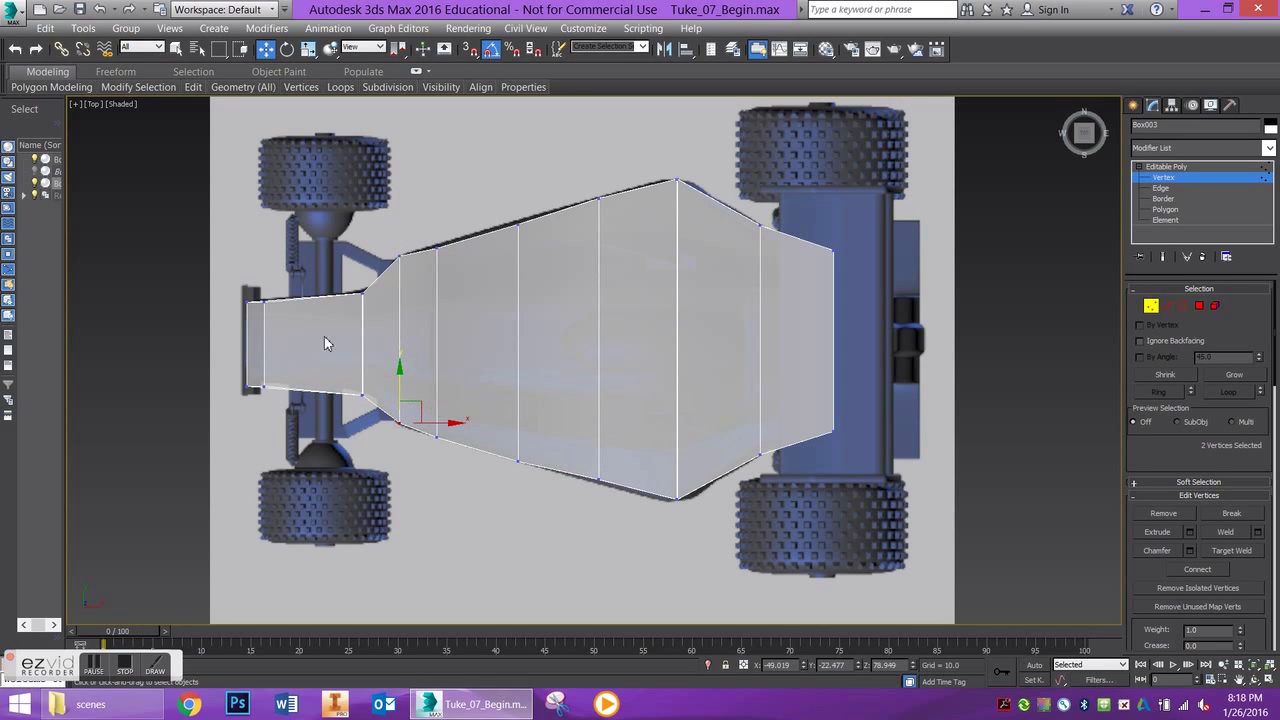
Try to connect the ring of the selected loop's edges and orbit around the body to inspect the new edges.
click(1167, 305)
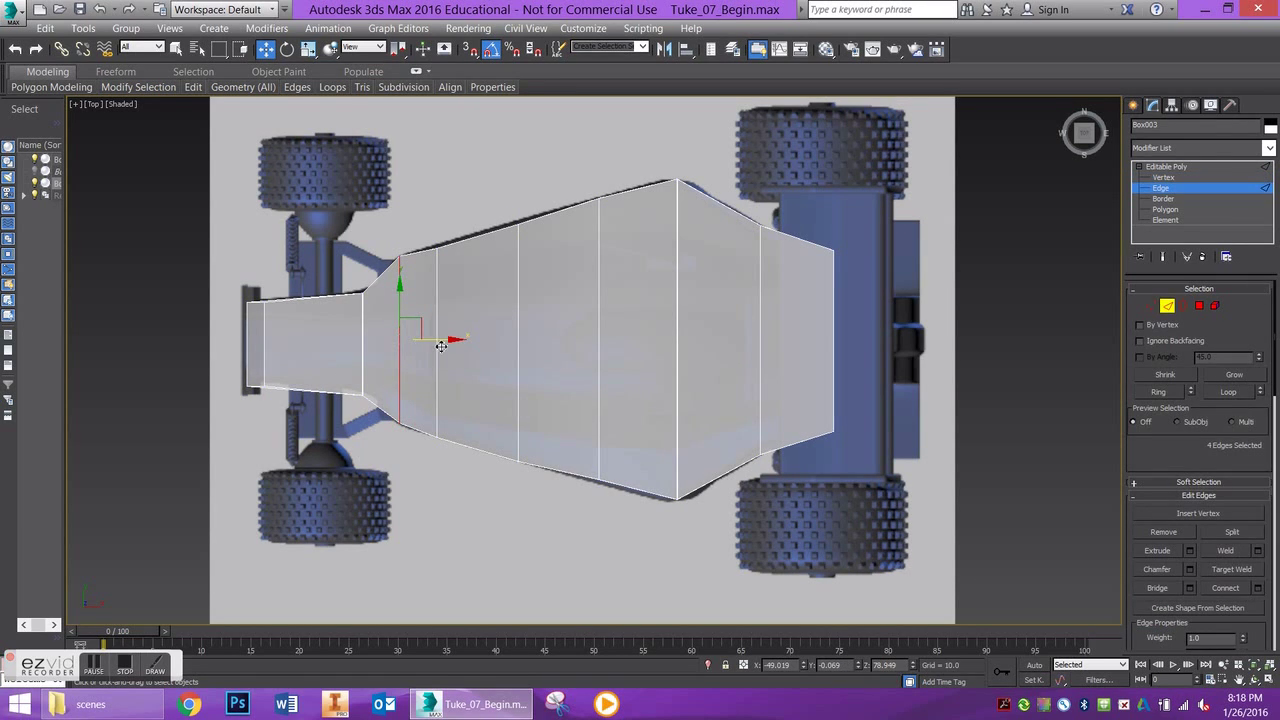
click(1158, 391)
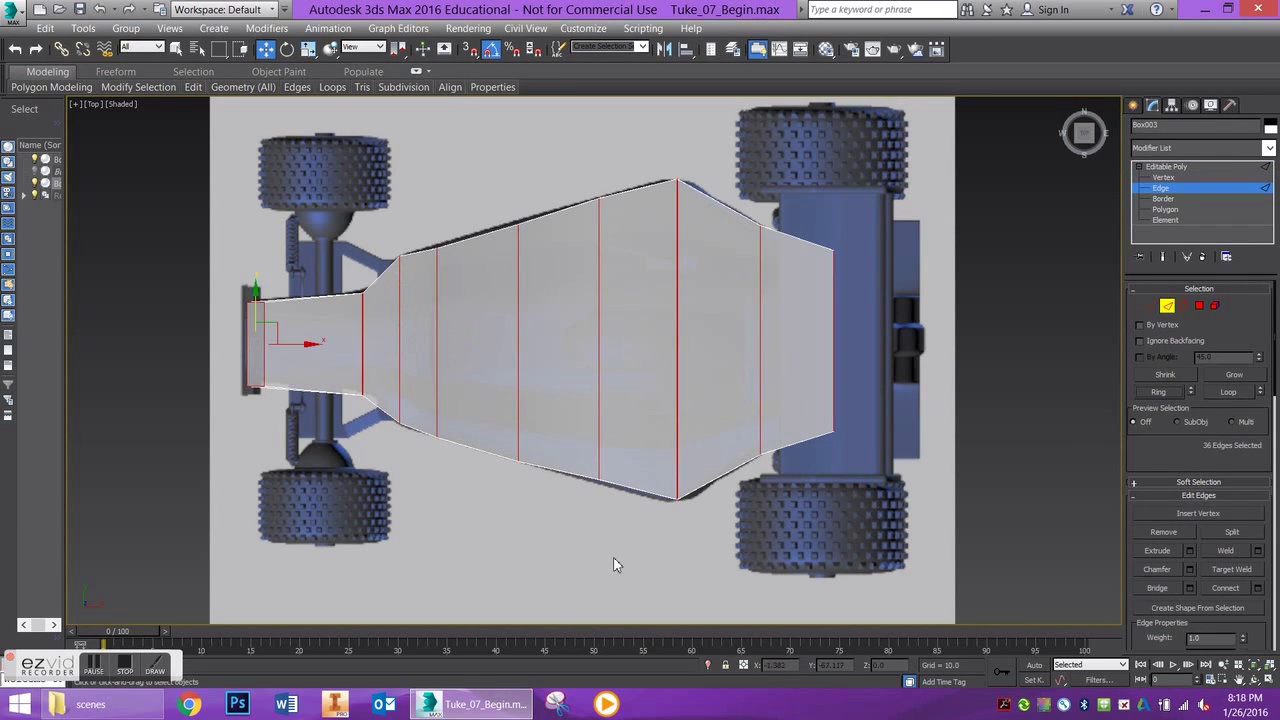
alt+middle_drag(606, 455, 680, 386)
key(t)
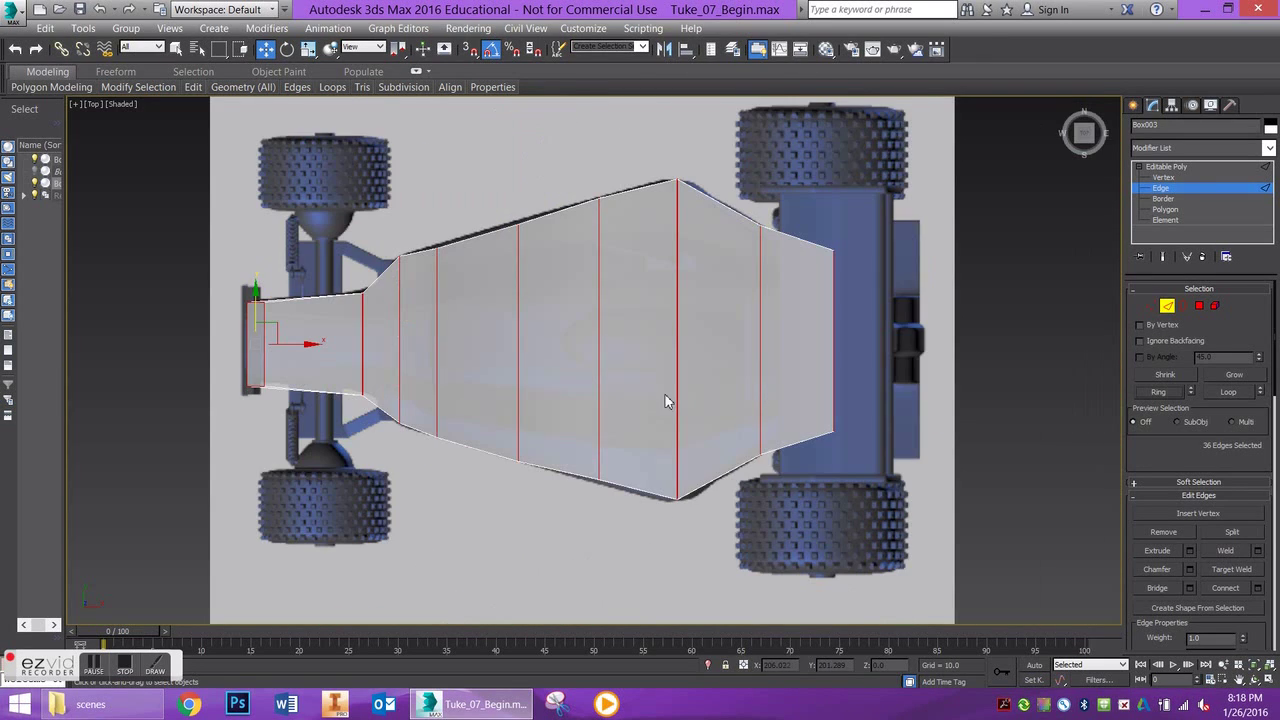
click(1228, 589)
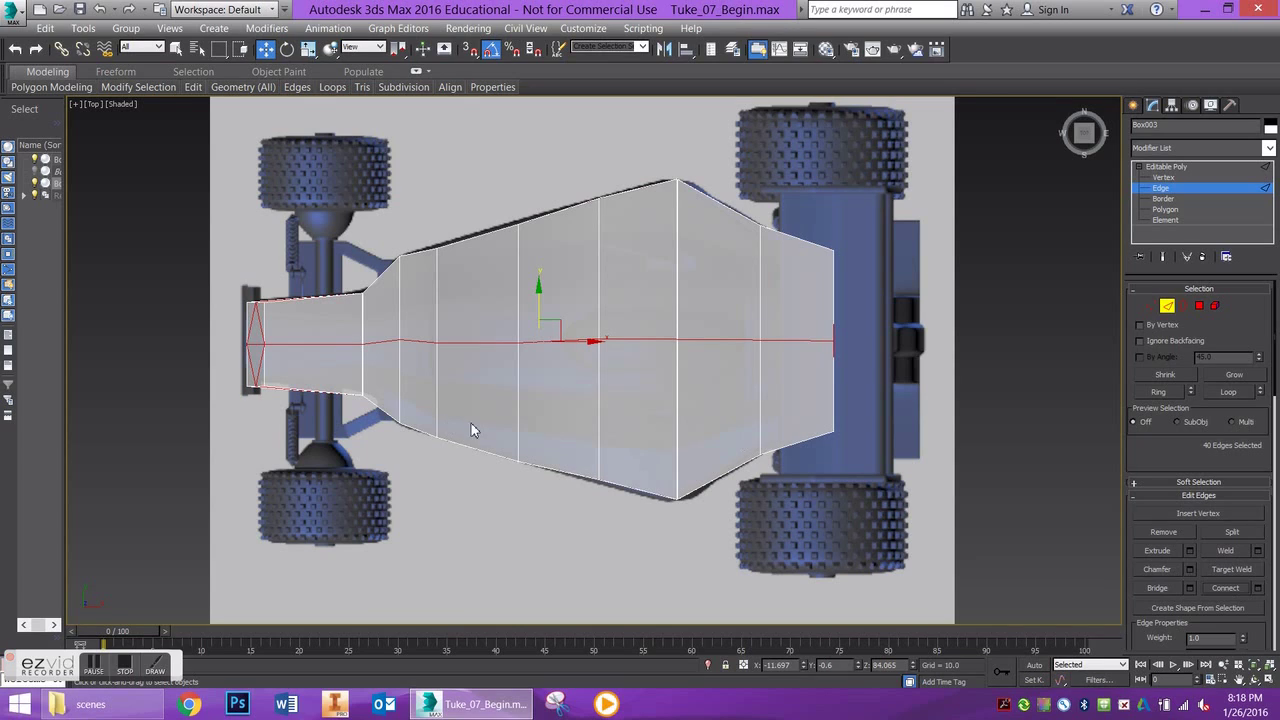
alt+middle_drag(248, 451, 389, 352)
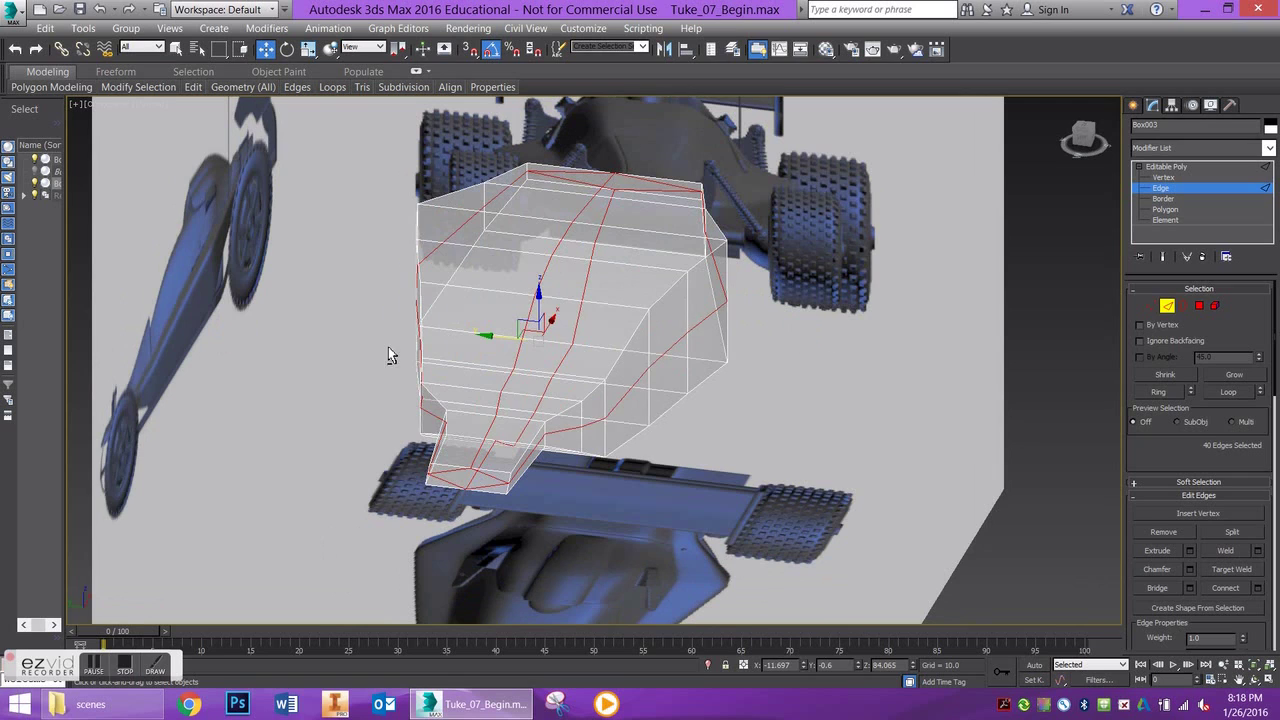
alt+middle_drag(475, 489, 381, 400)
click(477, 503)
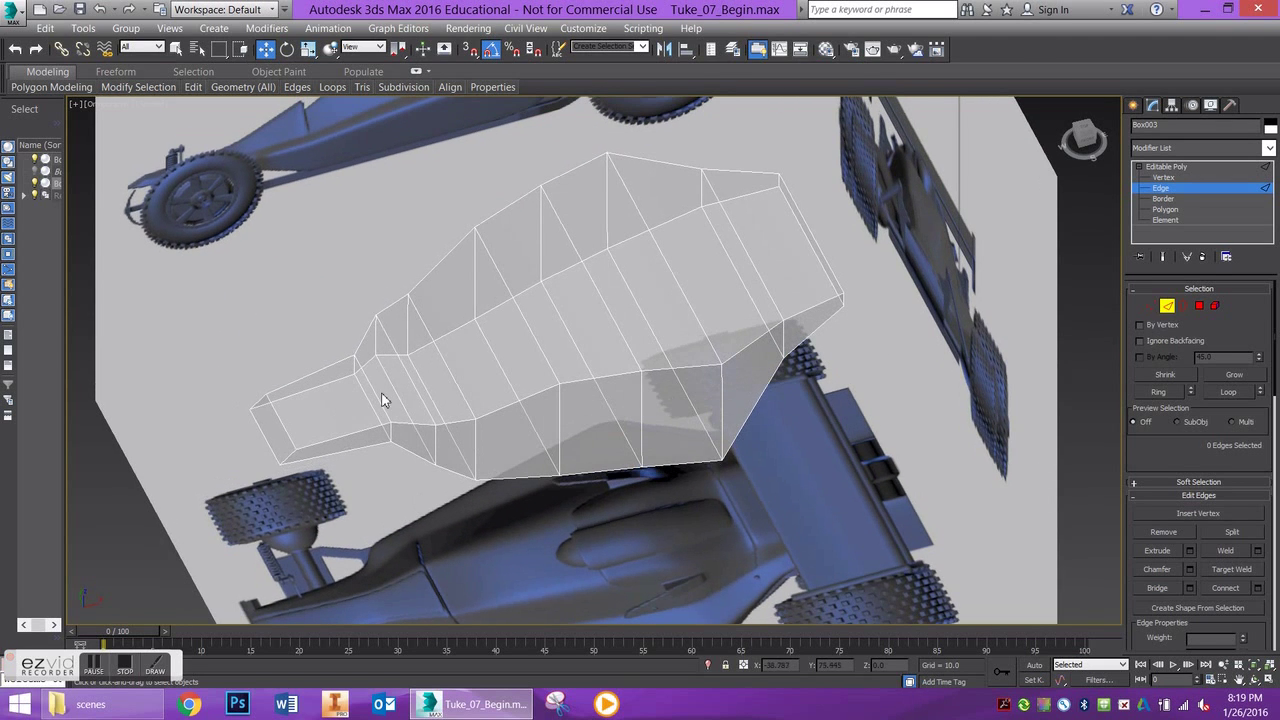
Connect the ring of crosswise edges on the body with 1 segment to add a lengthwise centre loop.
click(378, 400)
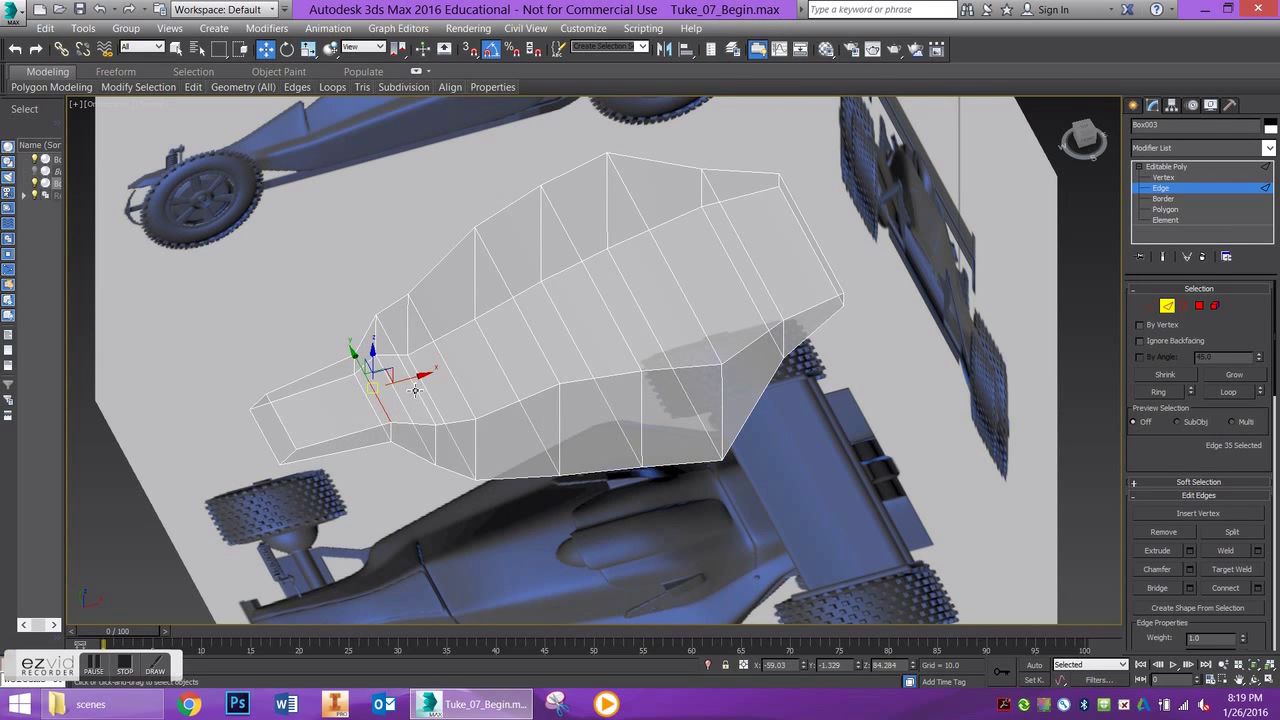
key(alt+r)
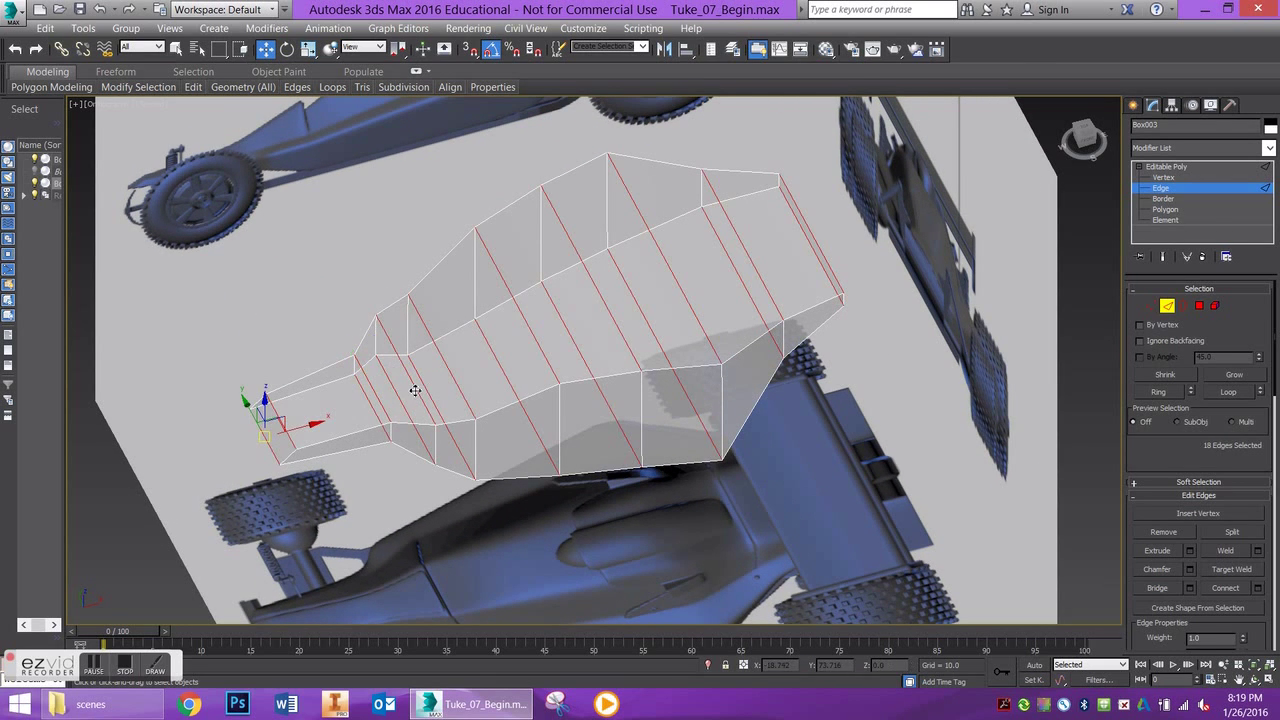
click(1258, 589)
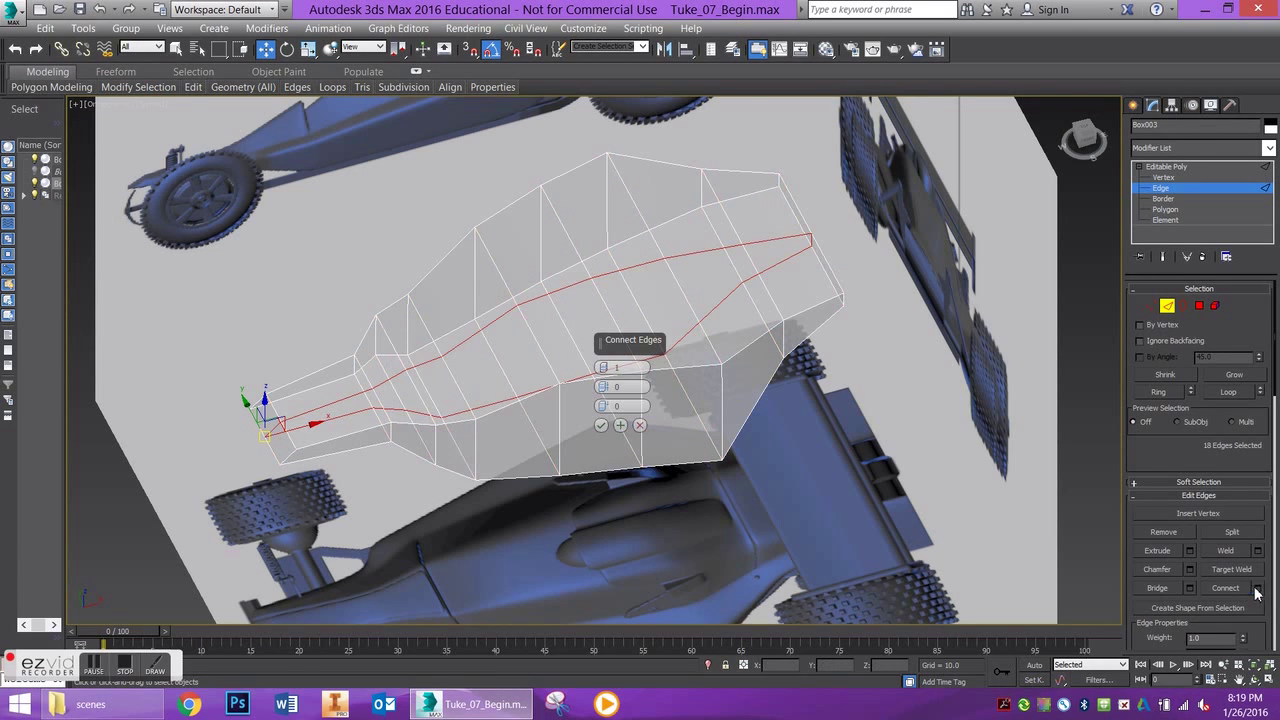
click(605, 408)
In the top view, move the centre loop's vertices at the front shoulder and mid-body sideways onto a straight centre line.
alt+middle_drag(509, 429, 483, 463)
key(t)
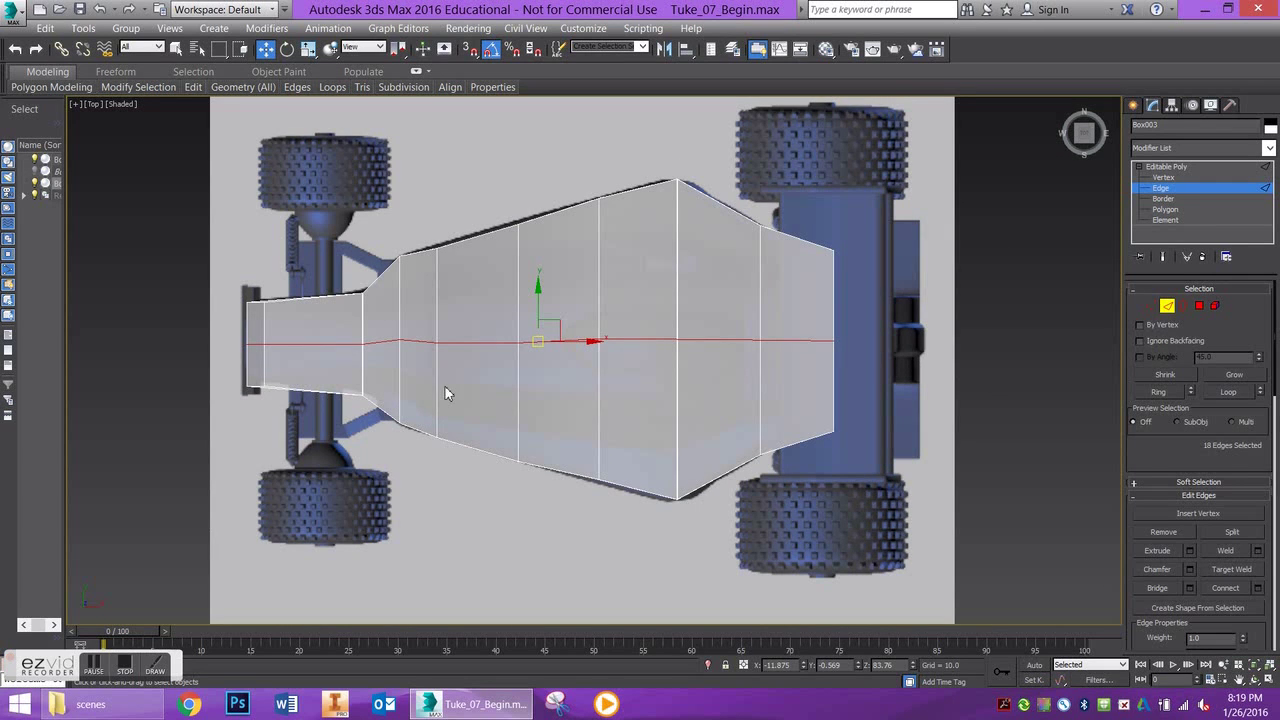
click(1151, 306)
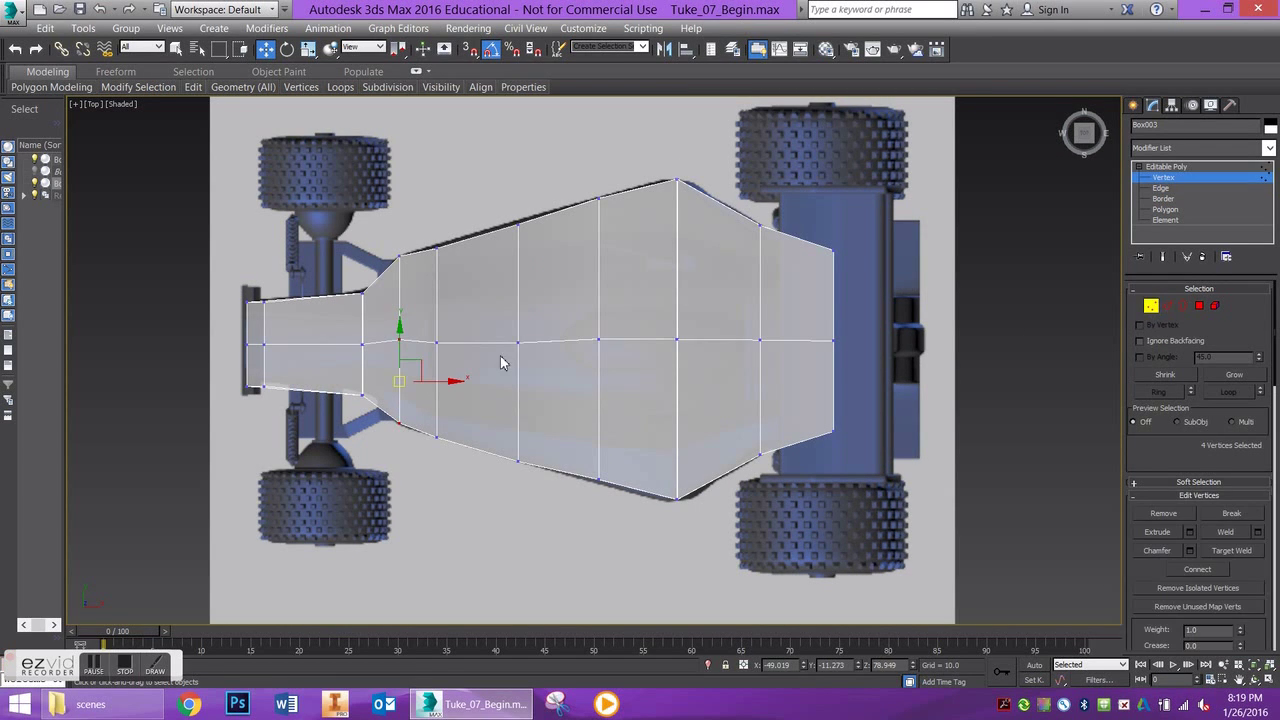
mouse_move(414, 321)
mouse_down()
mouse_move(392, 346)
mouse_move(398, 329)
mouse_up()
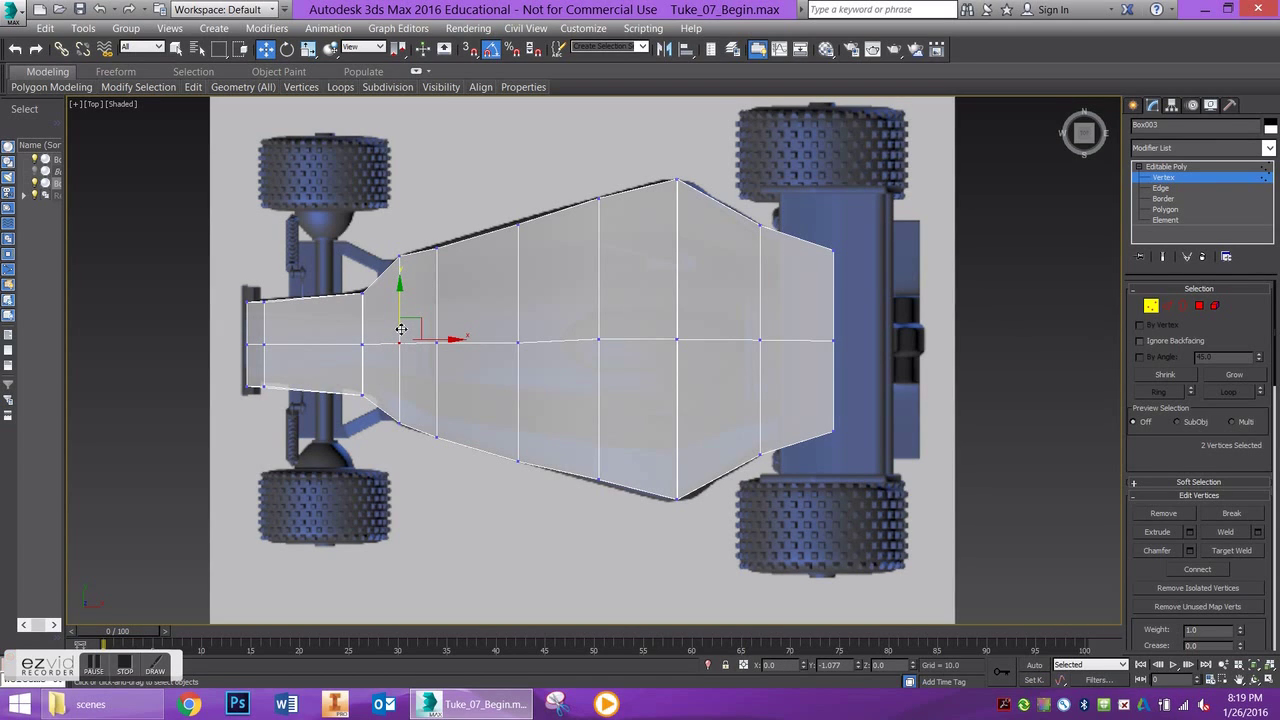
click(598, 341)
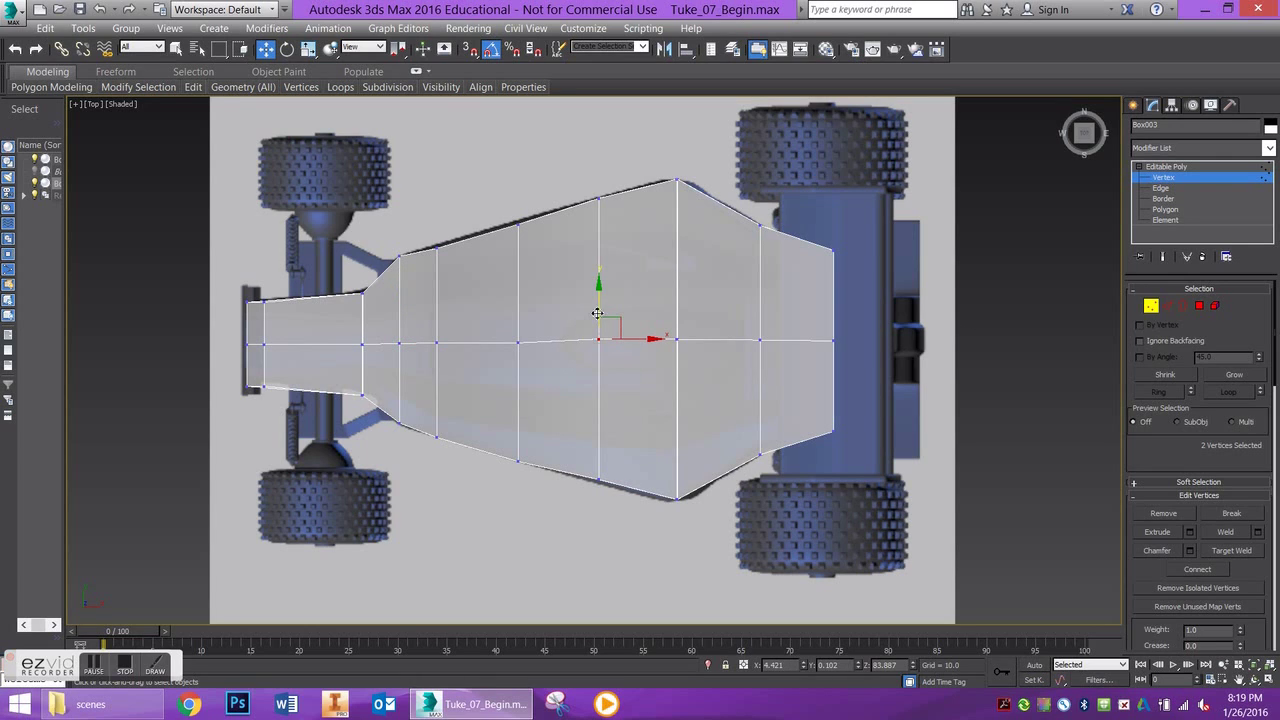
drag(600, 312, 599, 315)
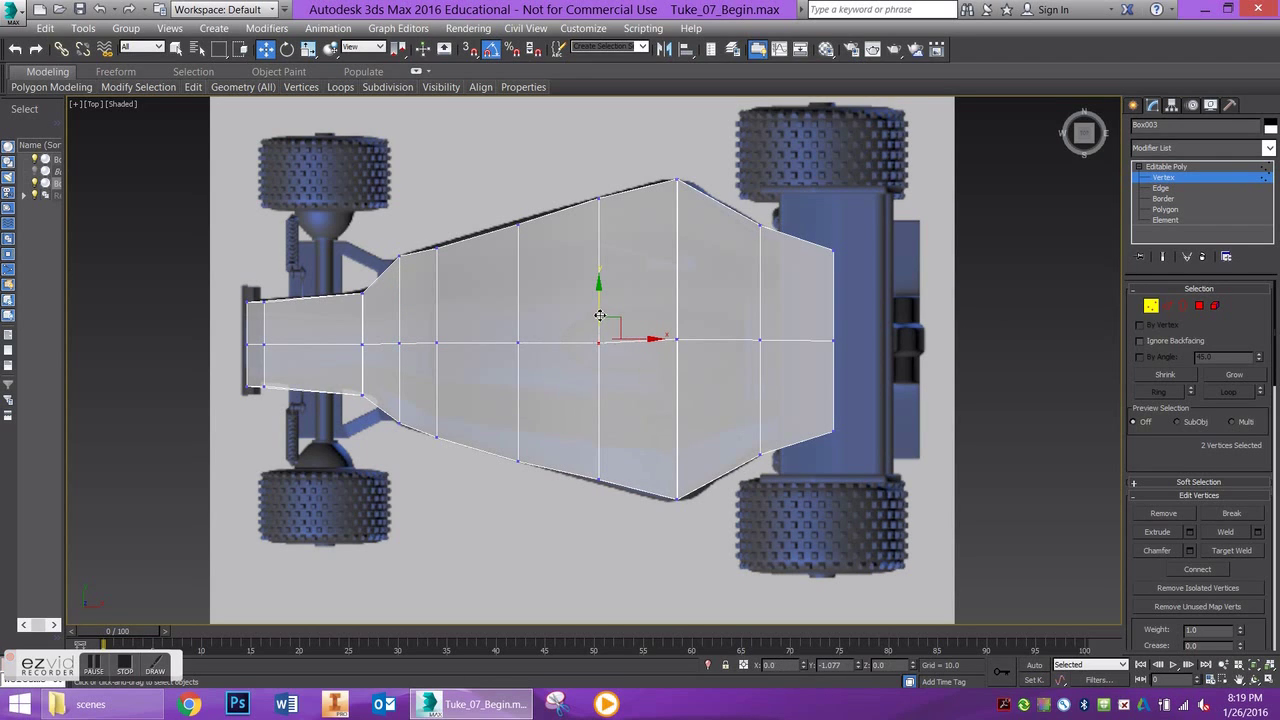
Align the rear vertices of the centre loop with the same line and nudge the side vertices behind the front shoulder outward to the body outline.
click(677, 341)
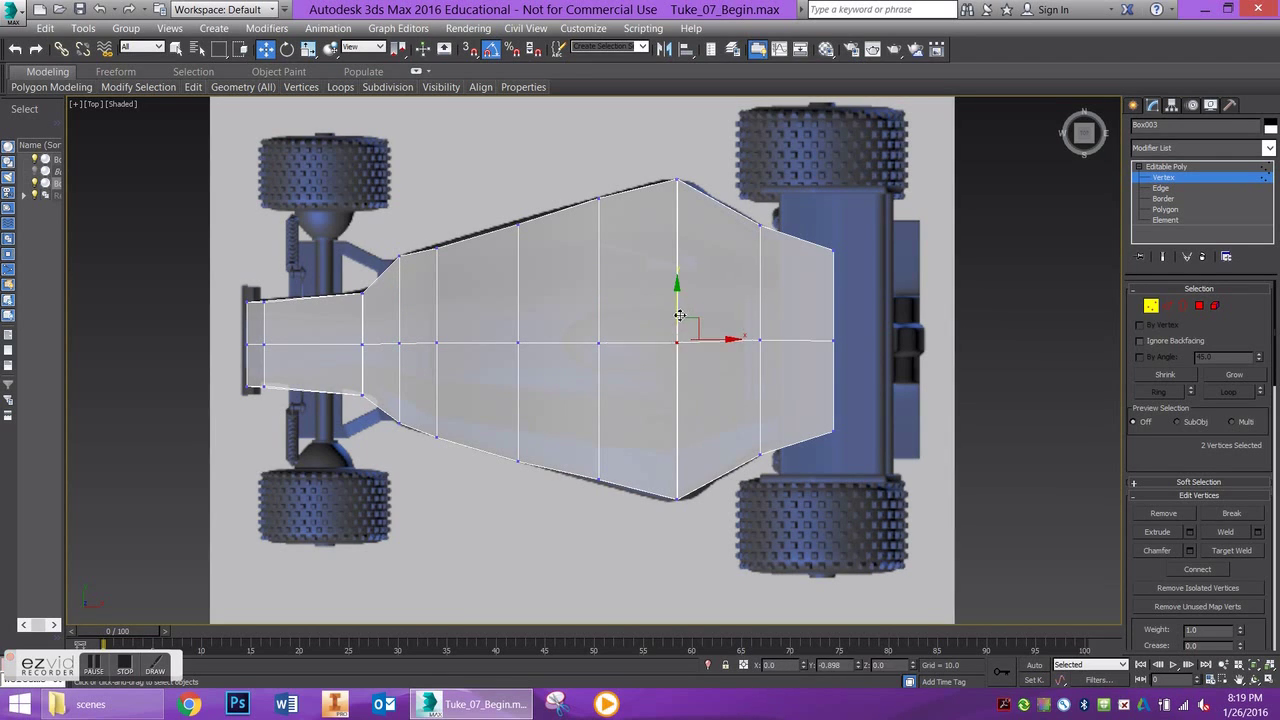
click(760, 340)
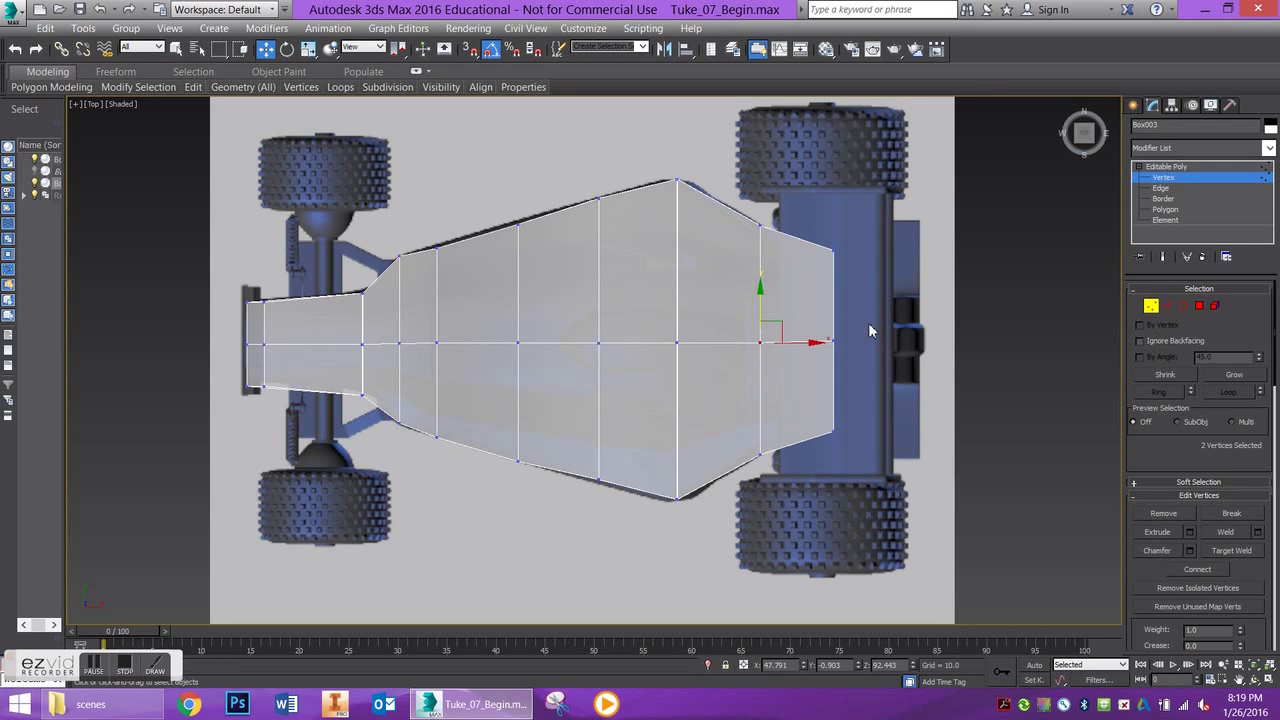
click(834, 340)
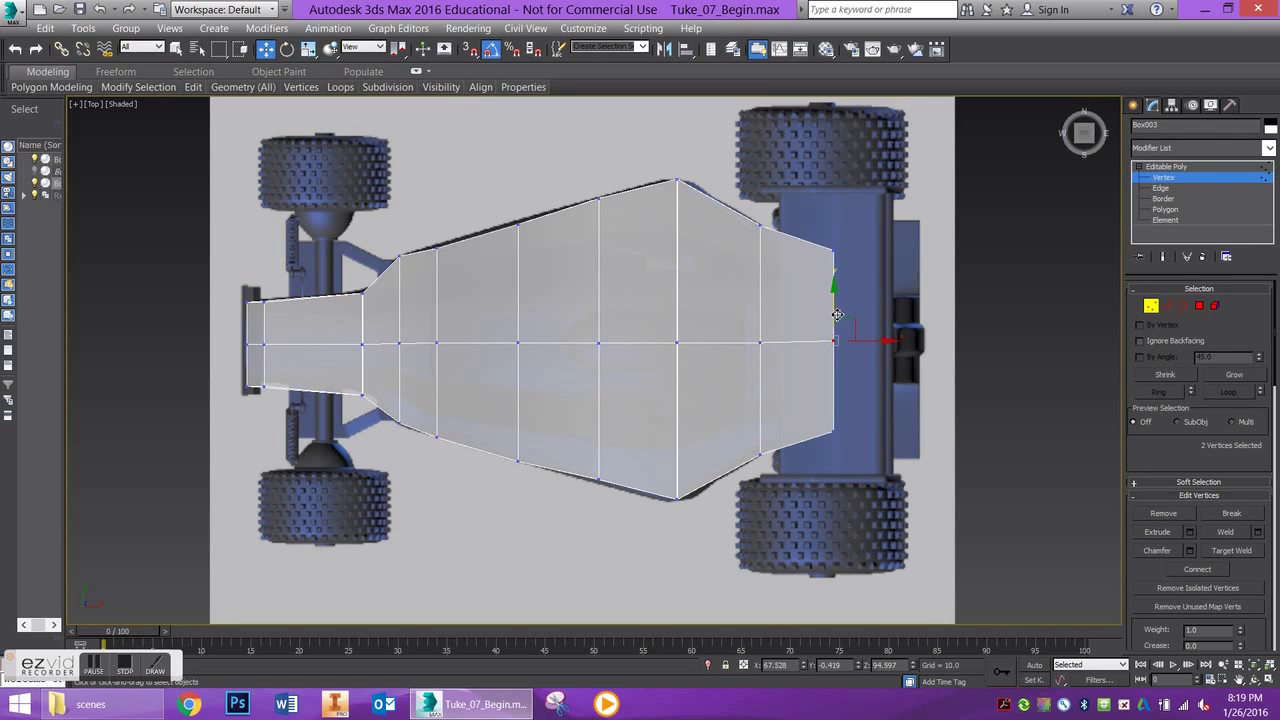
drag(837, 316, 838, 318)
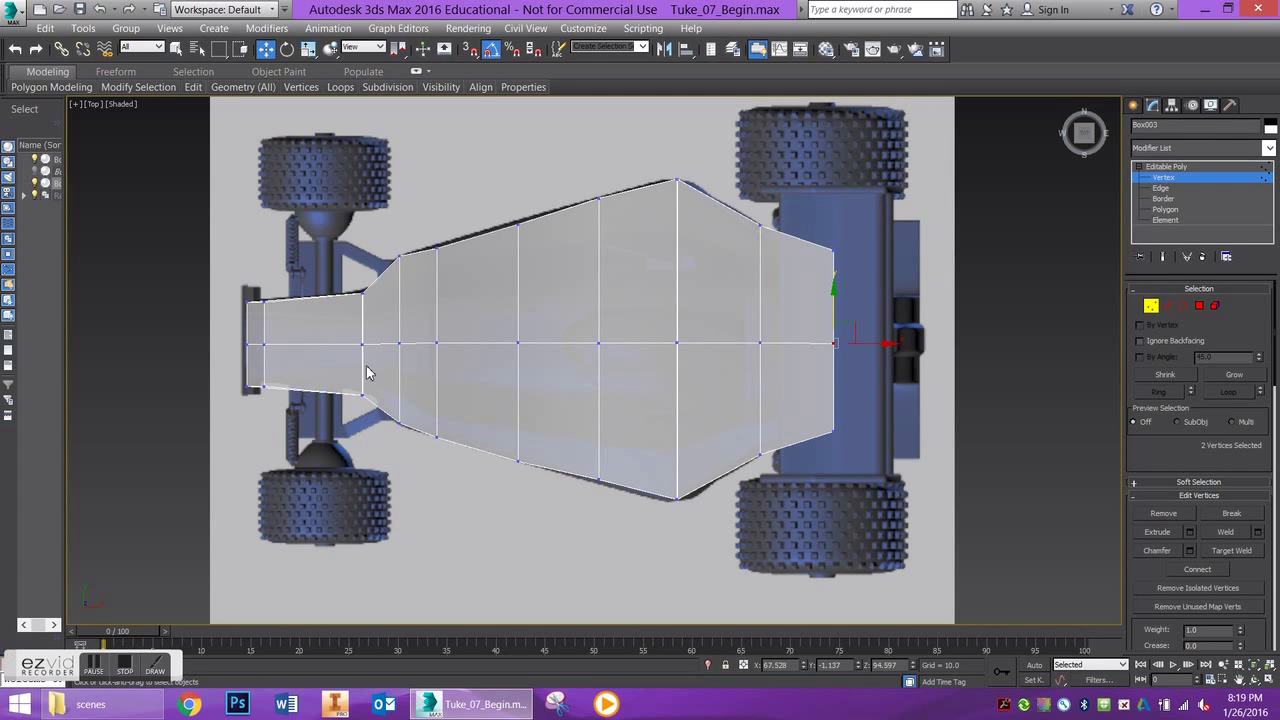
click(436, 246)
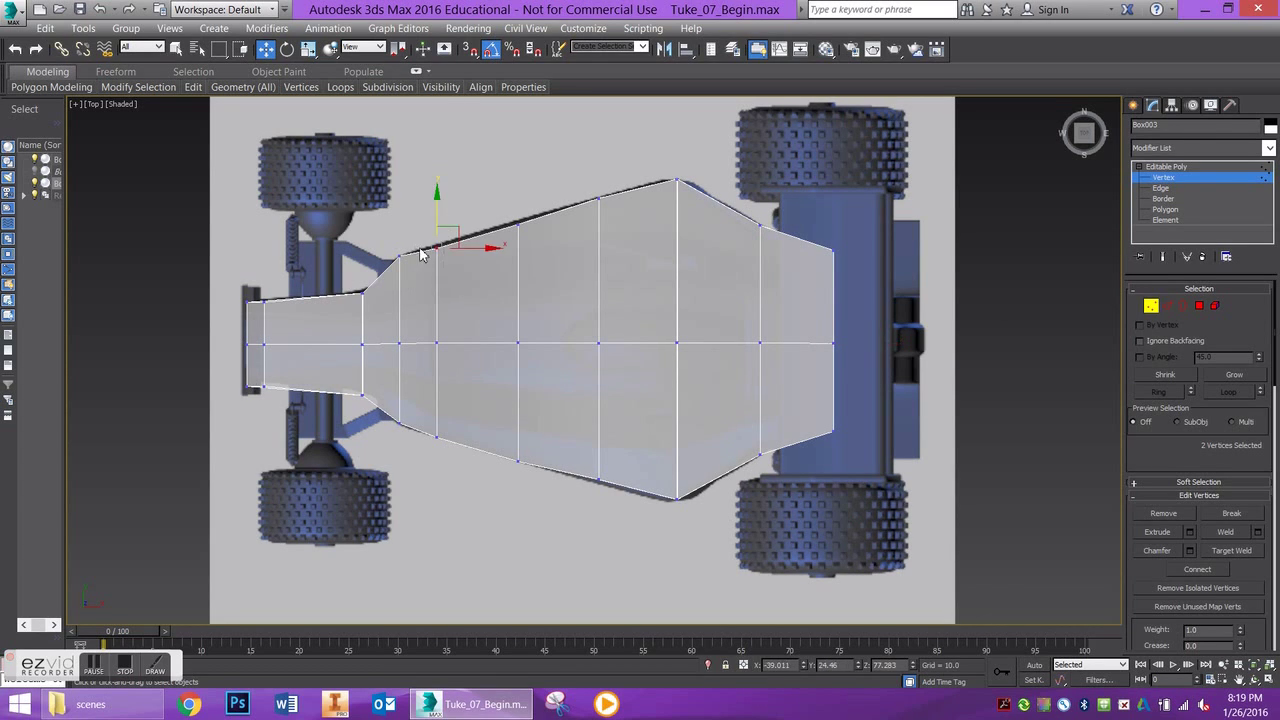
drag(437, 219, 437, 216)
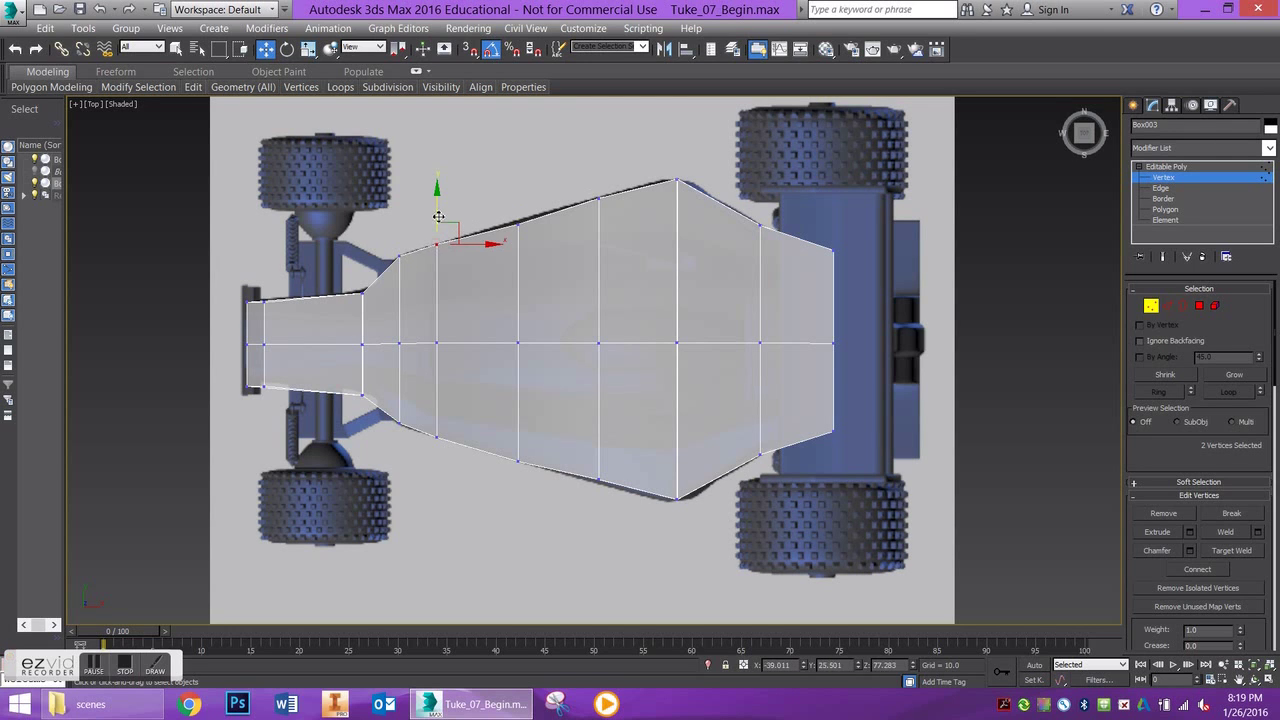
In the left view, select all vertices of the centre loop and shift them slightly sideways to the body's middle.
key(l)
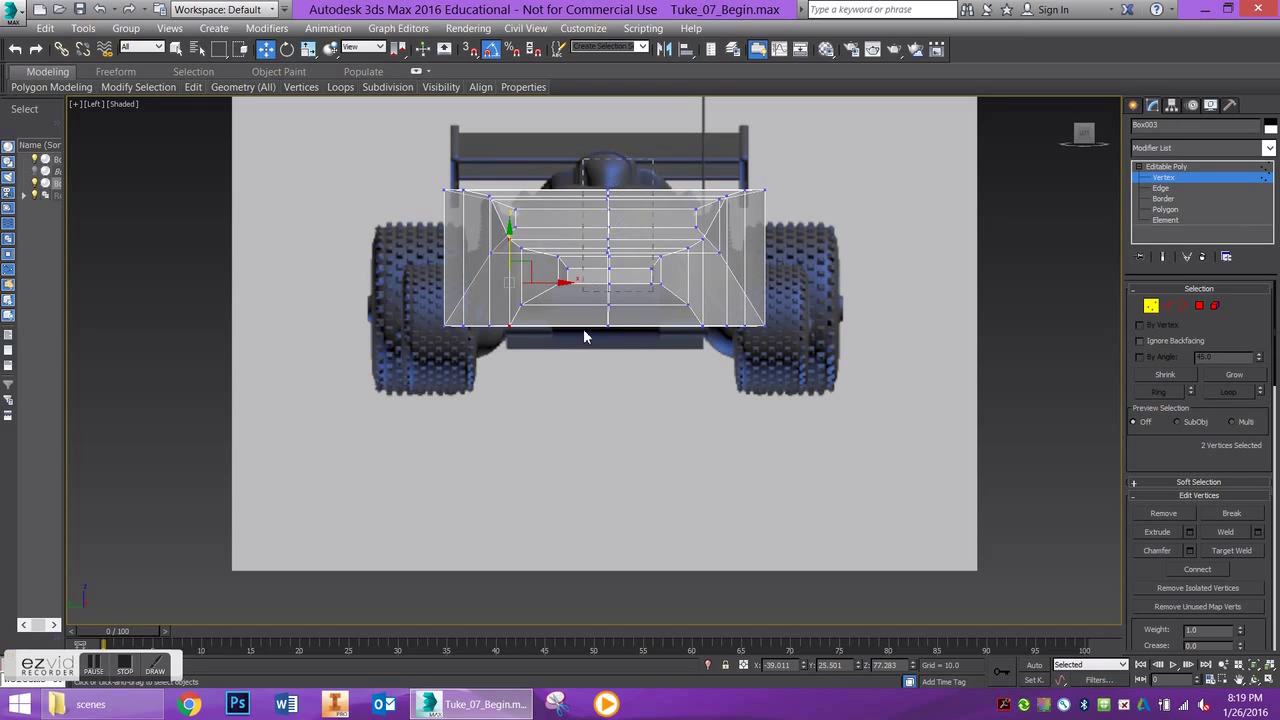
drag(584, 330, 584, 380)
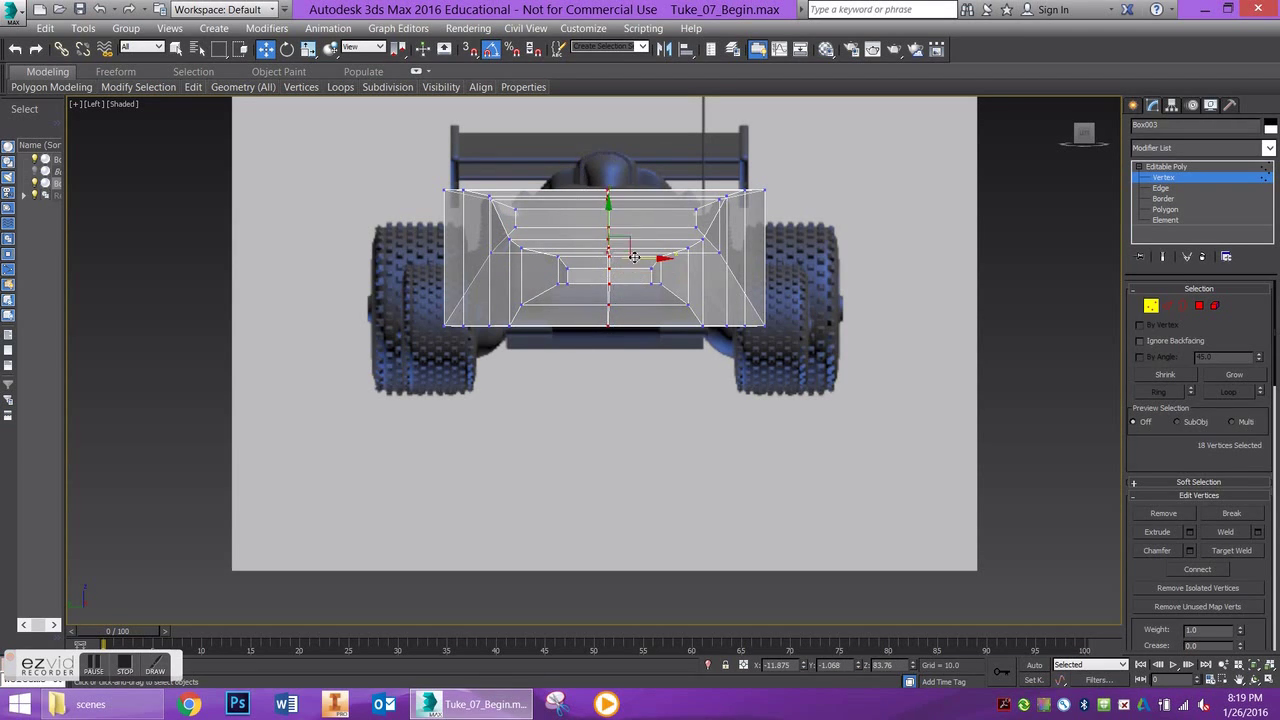
drag(639, 259, 638, 258)
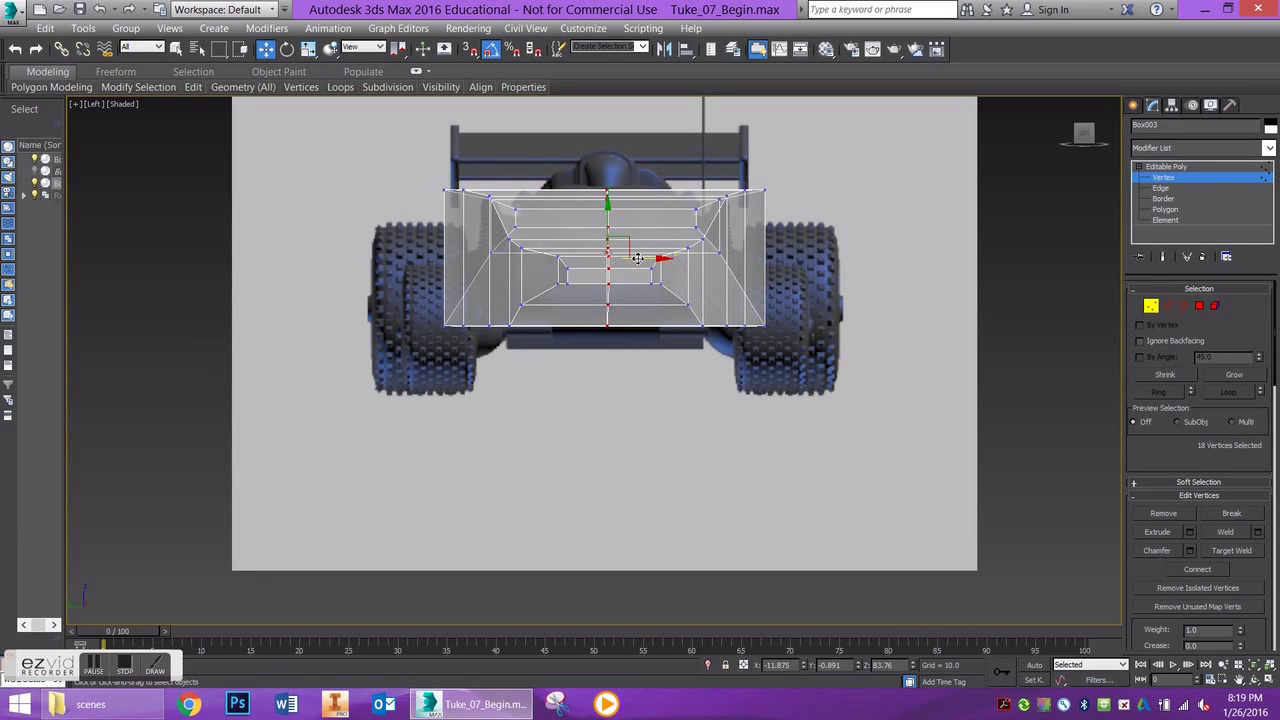
alt+middle_drag(638, 258, 651, 377)
click(636, 378)
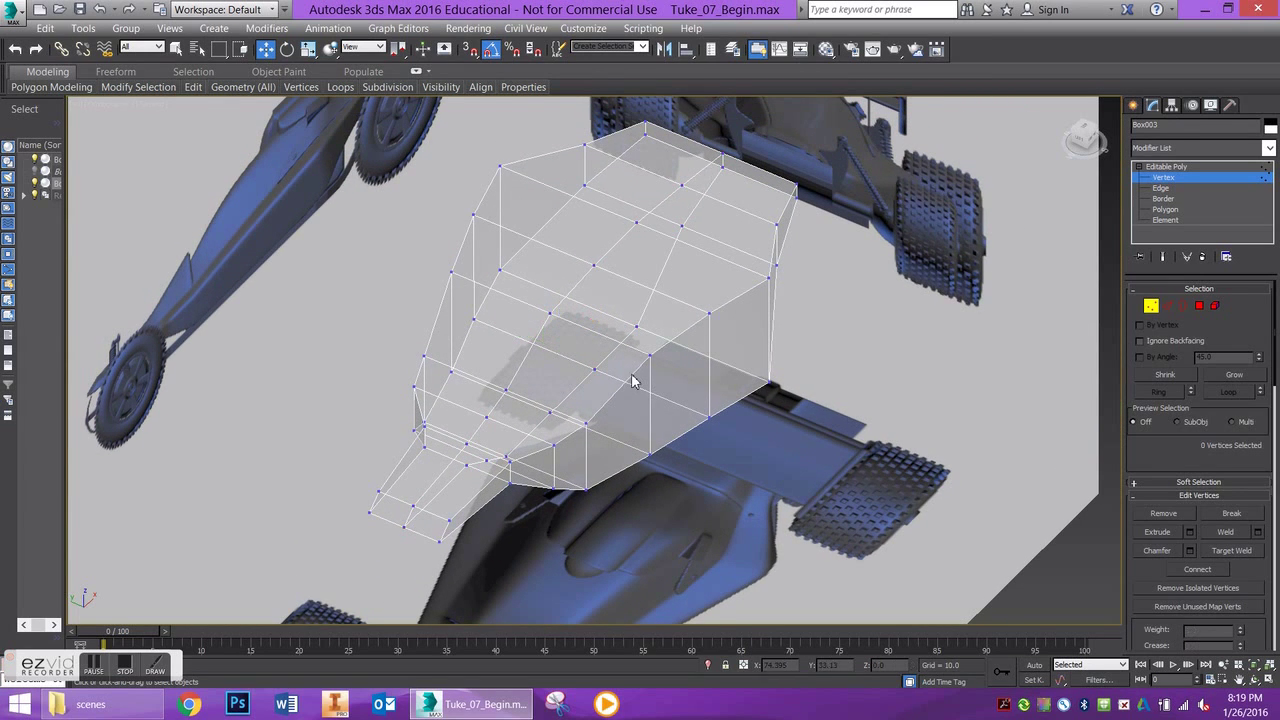
Chamfer the lengthwise centre edge loop with an amount of 5.557 and 1 segment, splitting it into two parallel loops.
alt+middle_drag(429, 239, 408, 320)
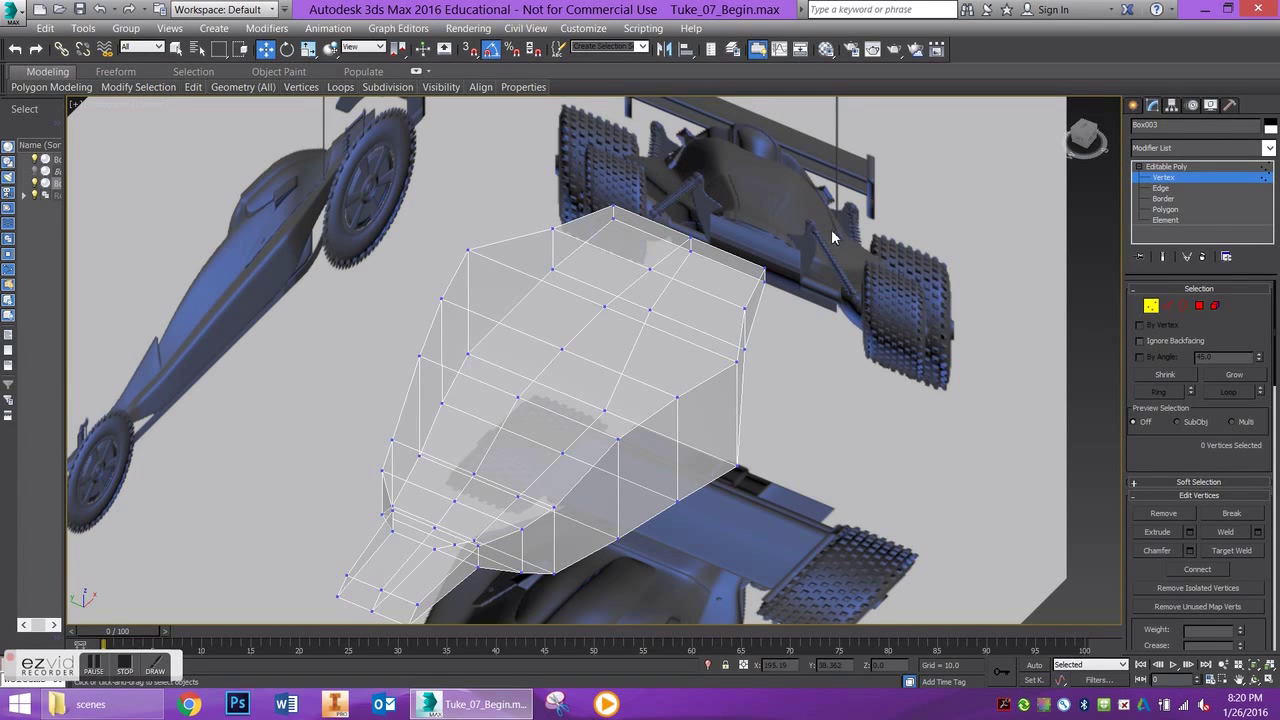
click(1084, 136)
middle_drag(641, 304, 629, 223)
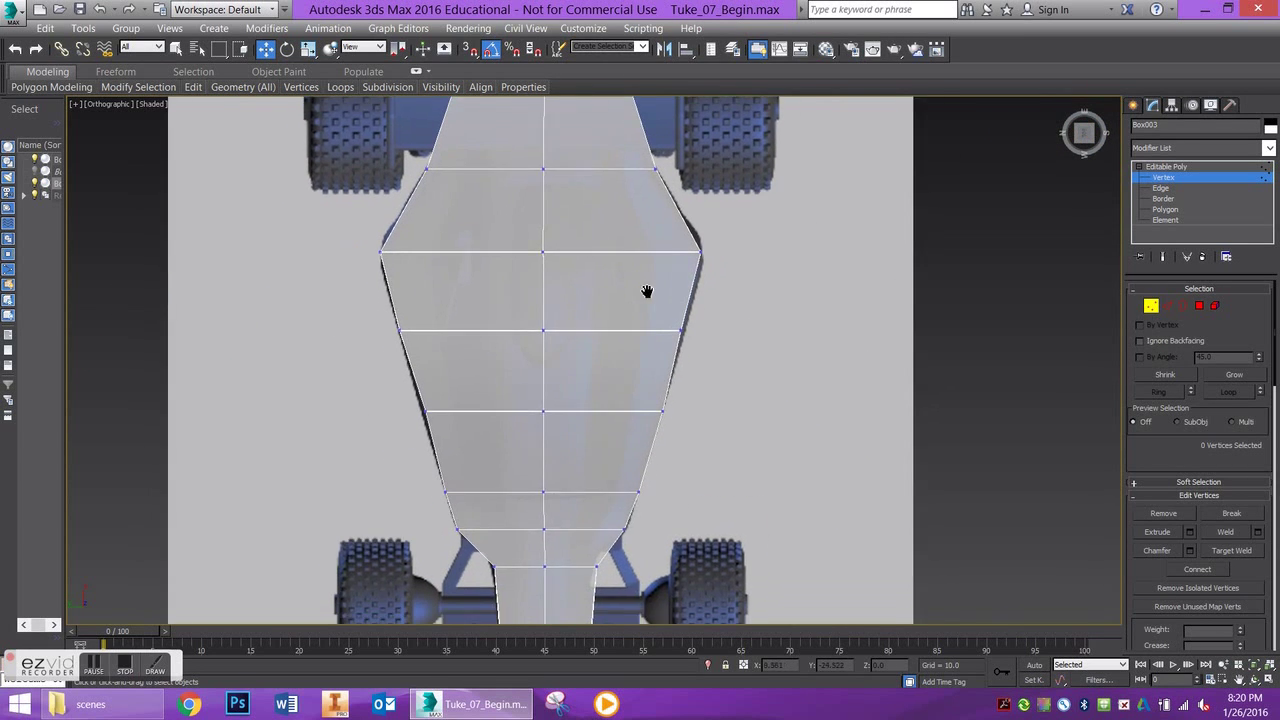
click(1168, 306)
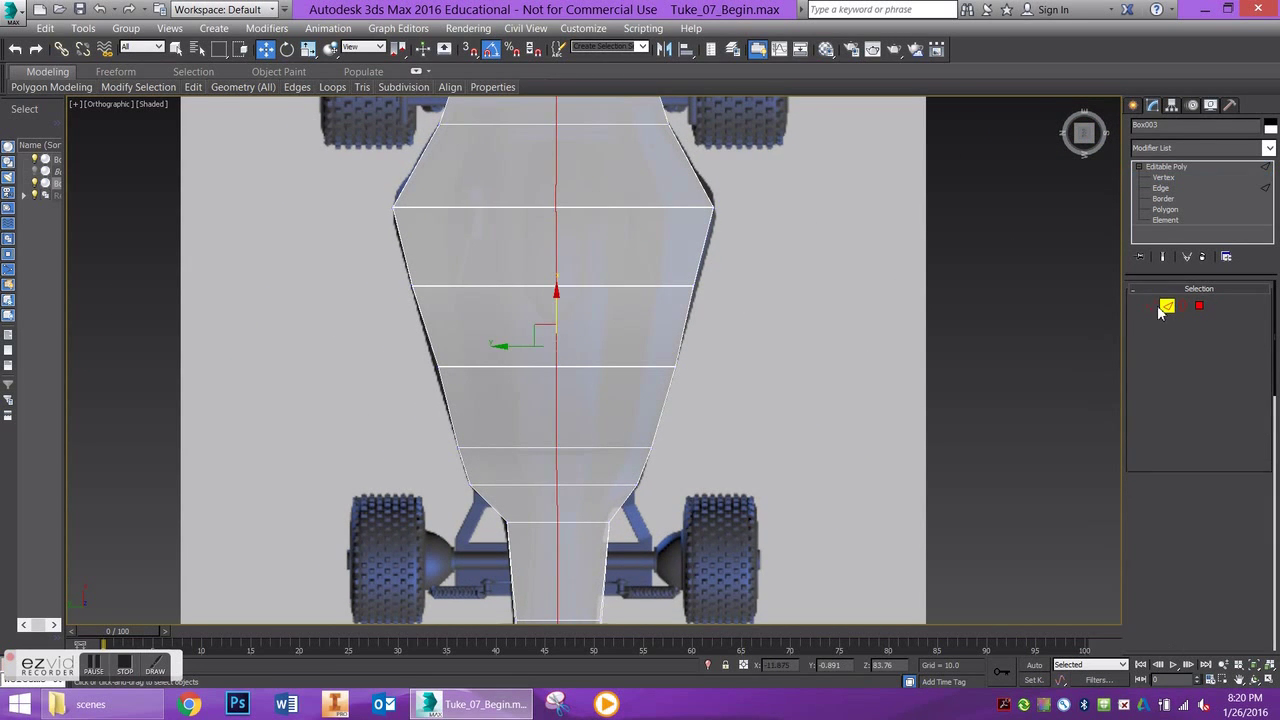
middle_drag(598, 512, 583, 425)
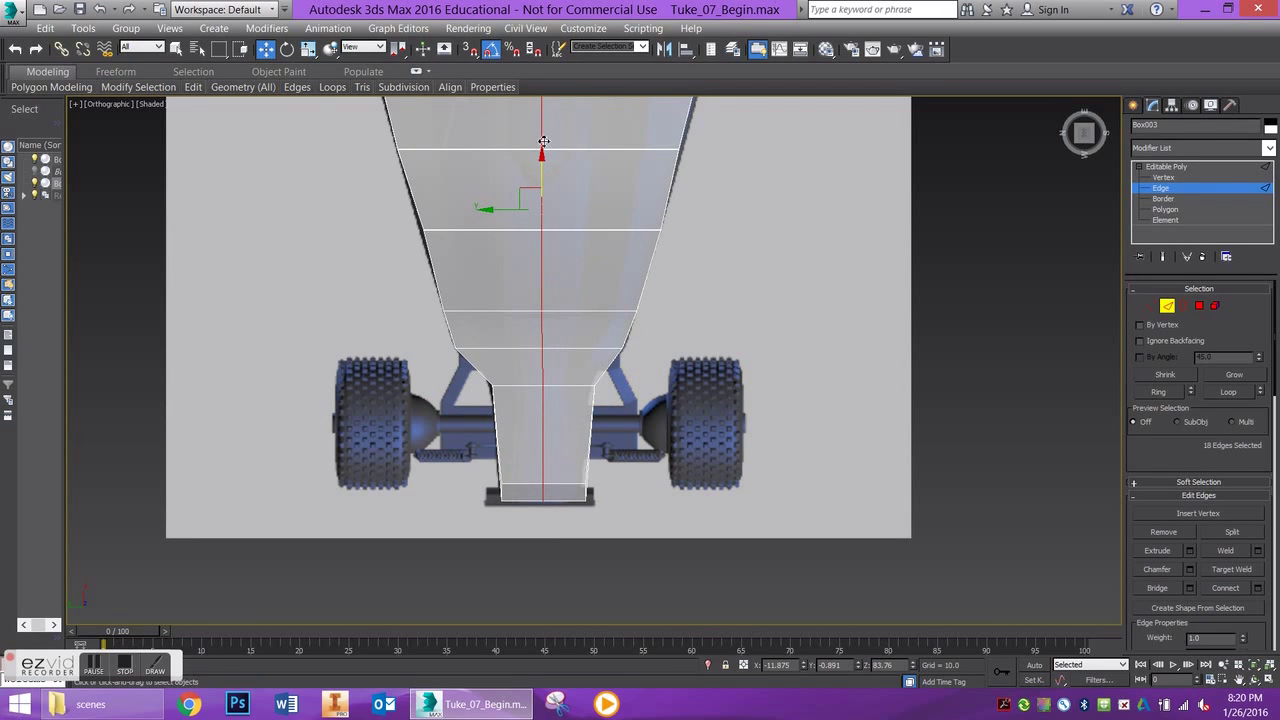
scroll(543, 211, down, 4)
middle_drag(543, 263, 537, 321)
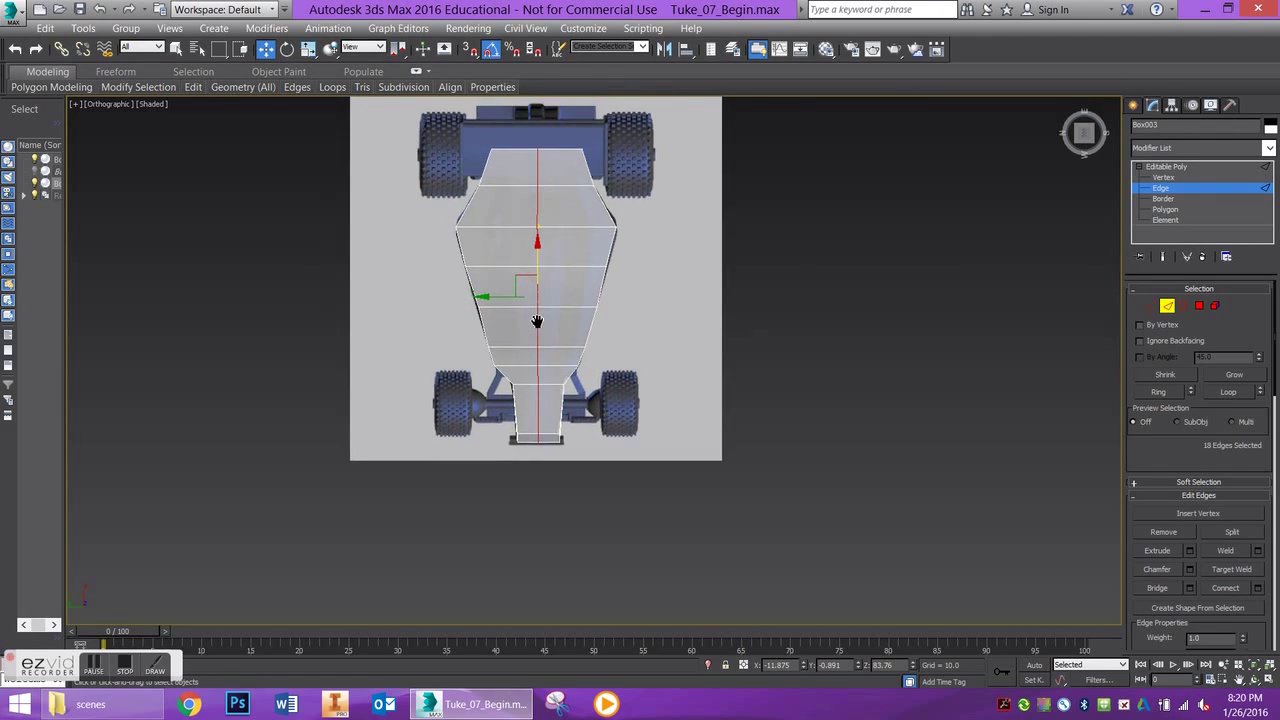
scroll(537, 321, up, 2)
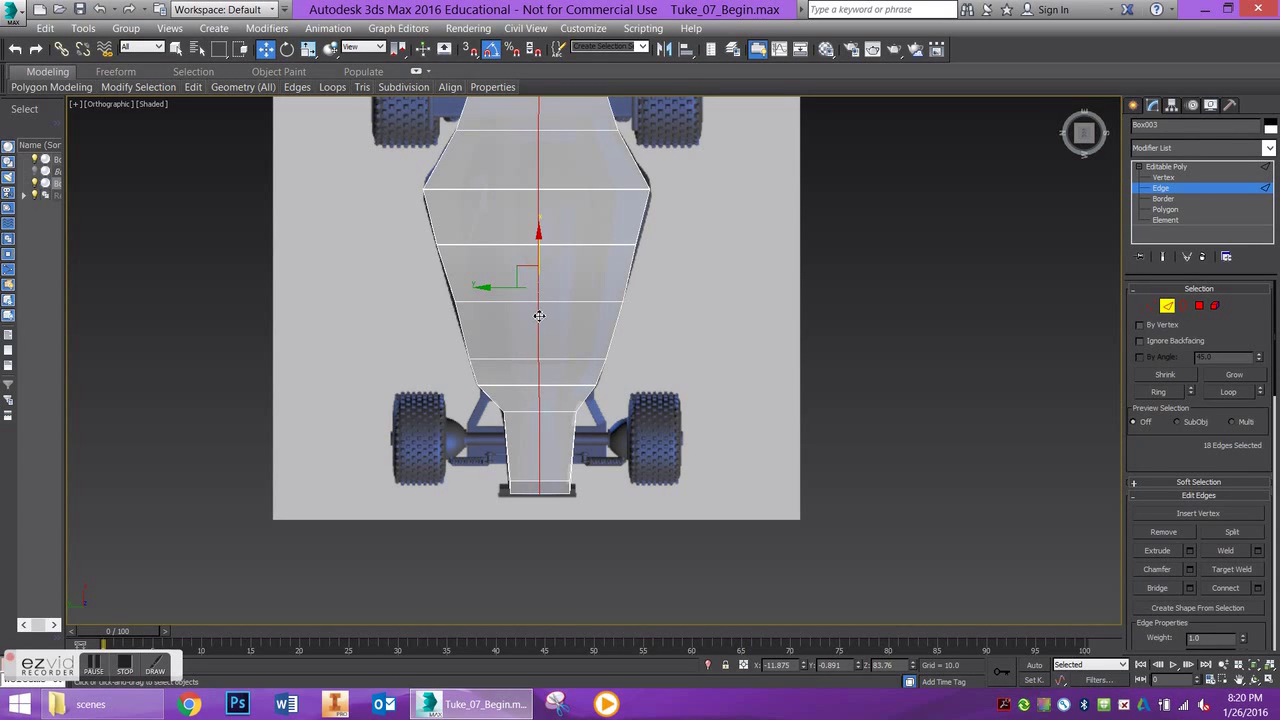
click(1189, 570)
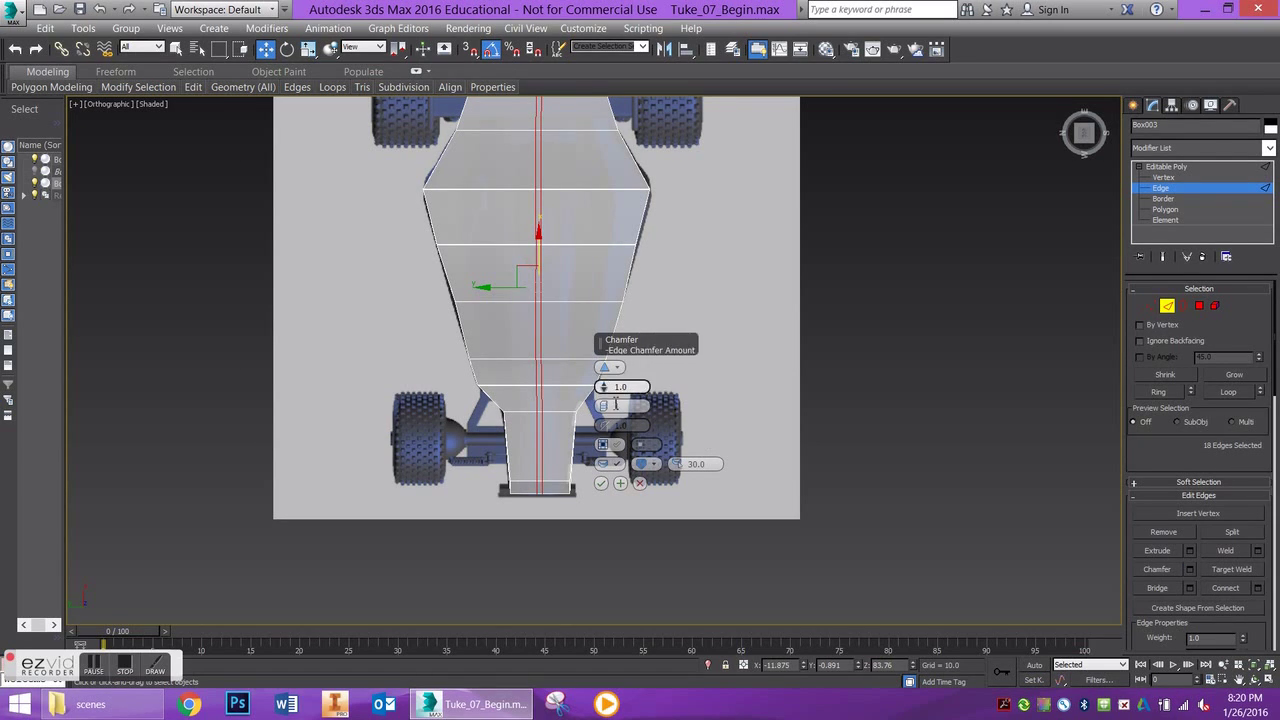
drag(603, 386, 599, 376)
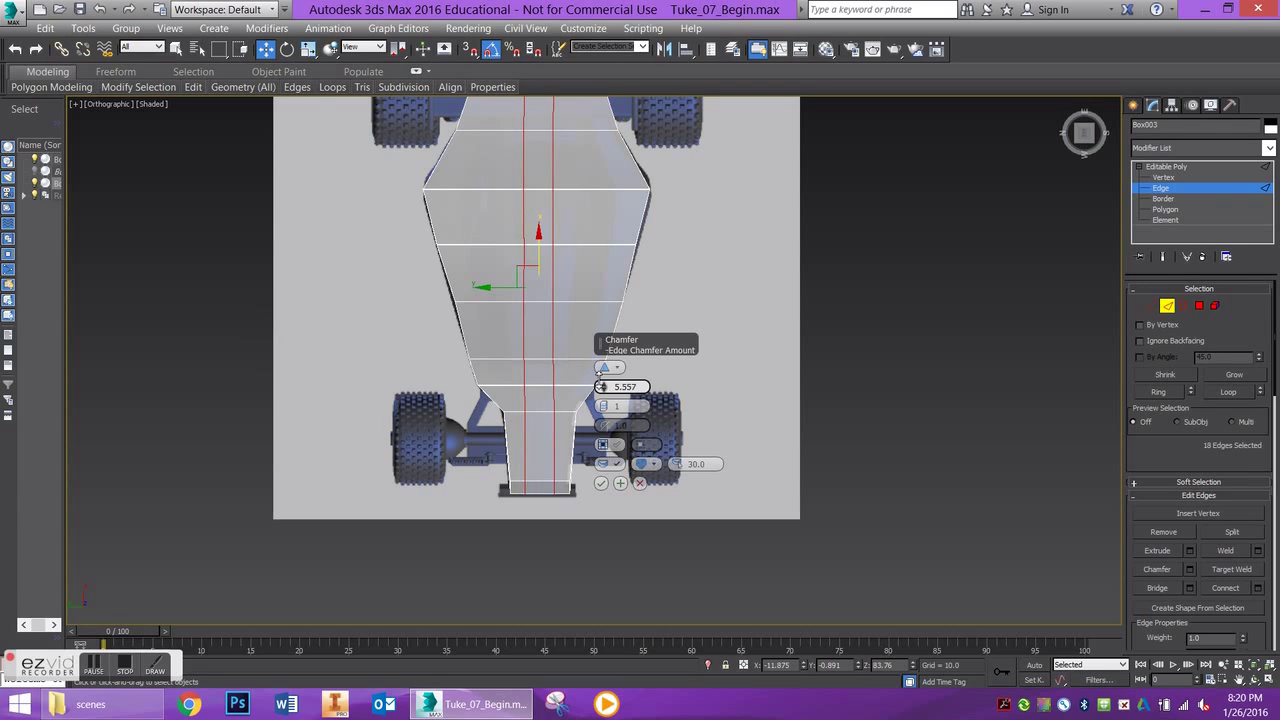
click(600, 484)
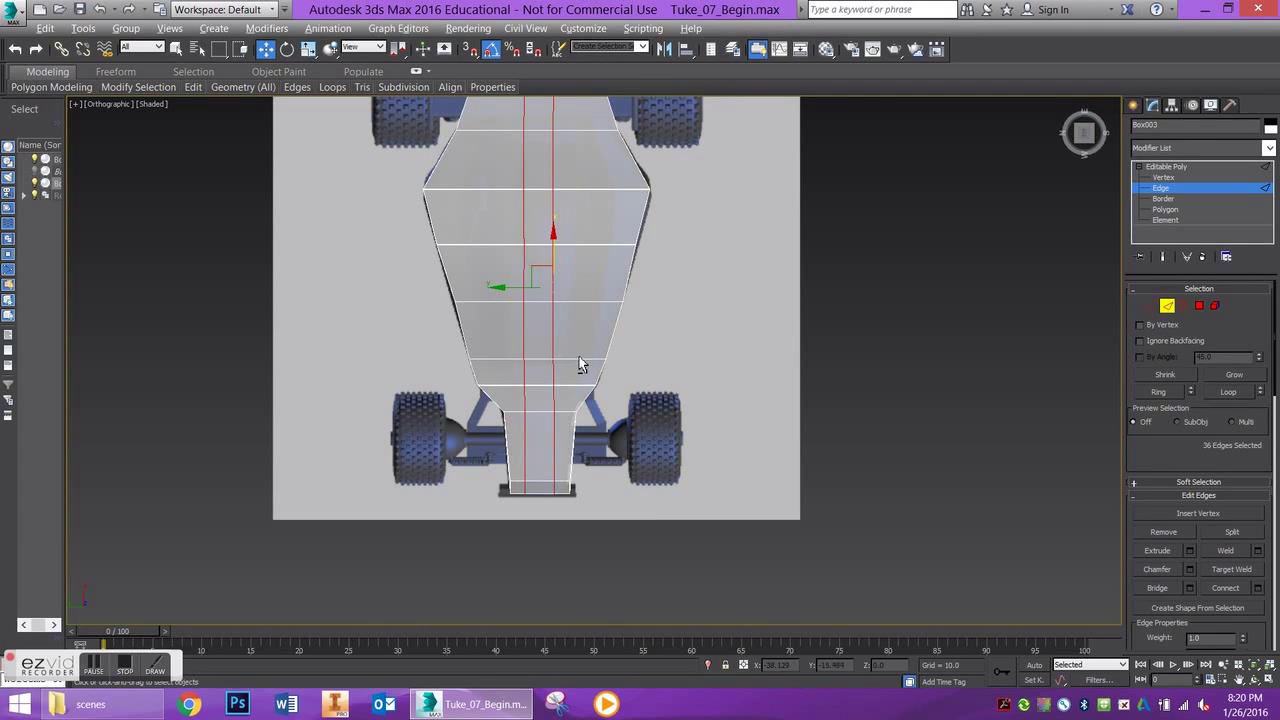
alt+middle_drag(580, 363, 571, 282)
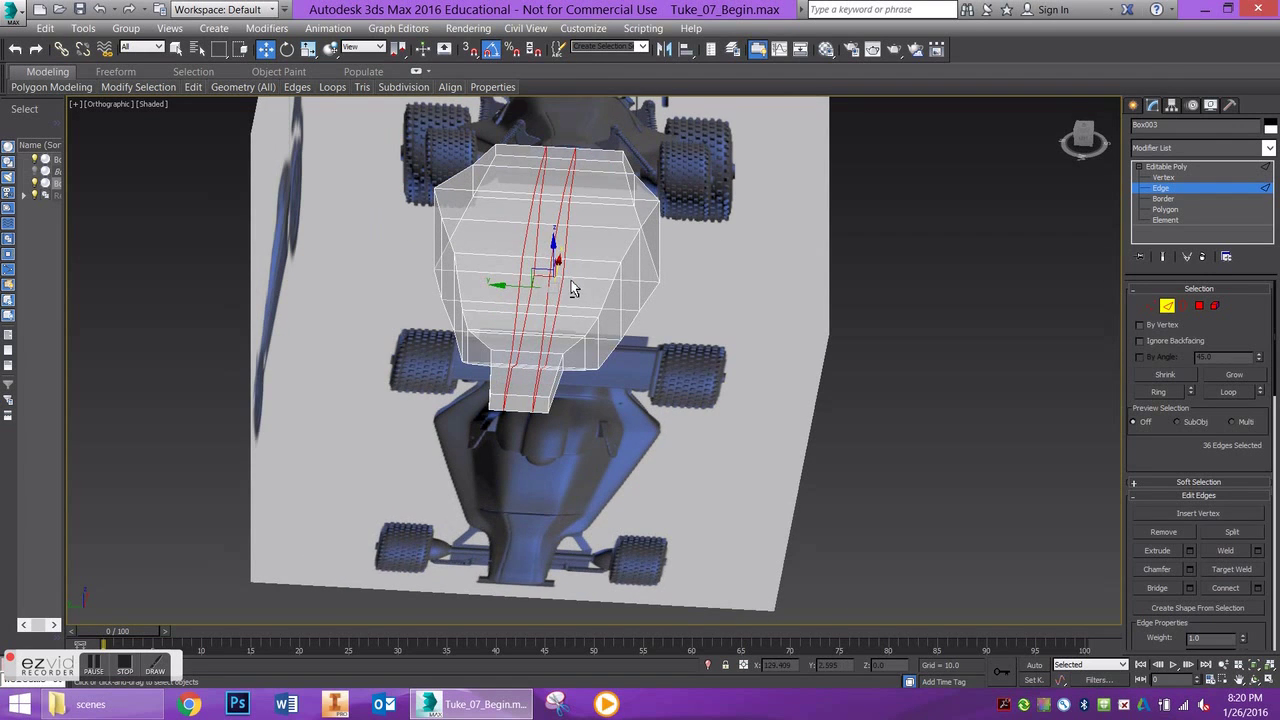
click(1085, 131)
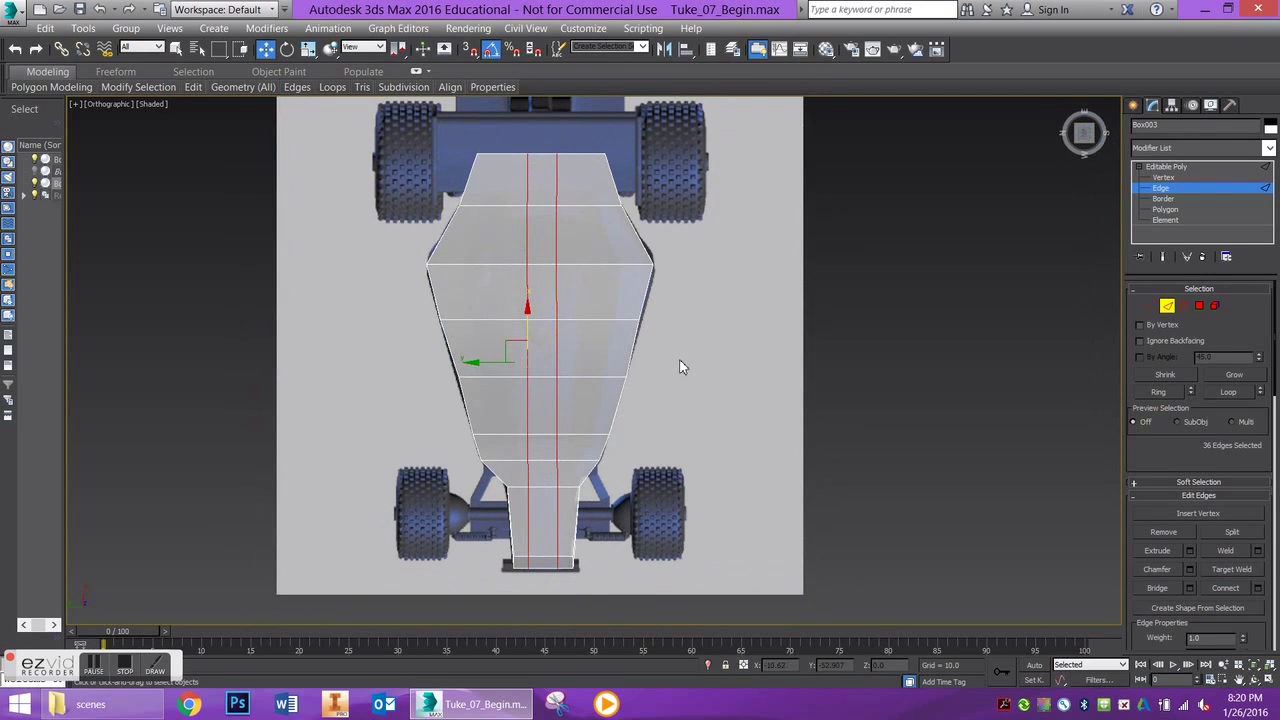
click(95, 665)
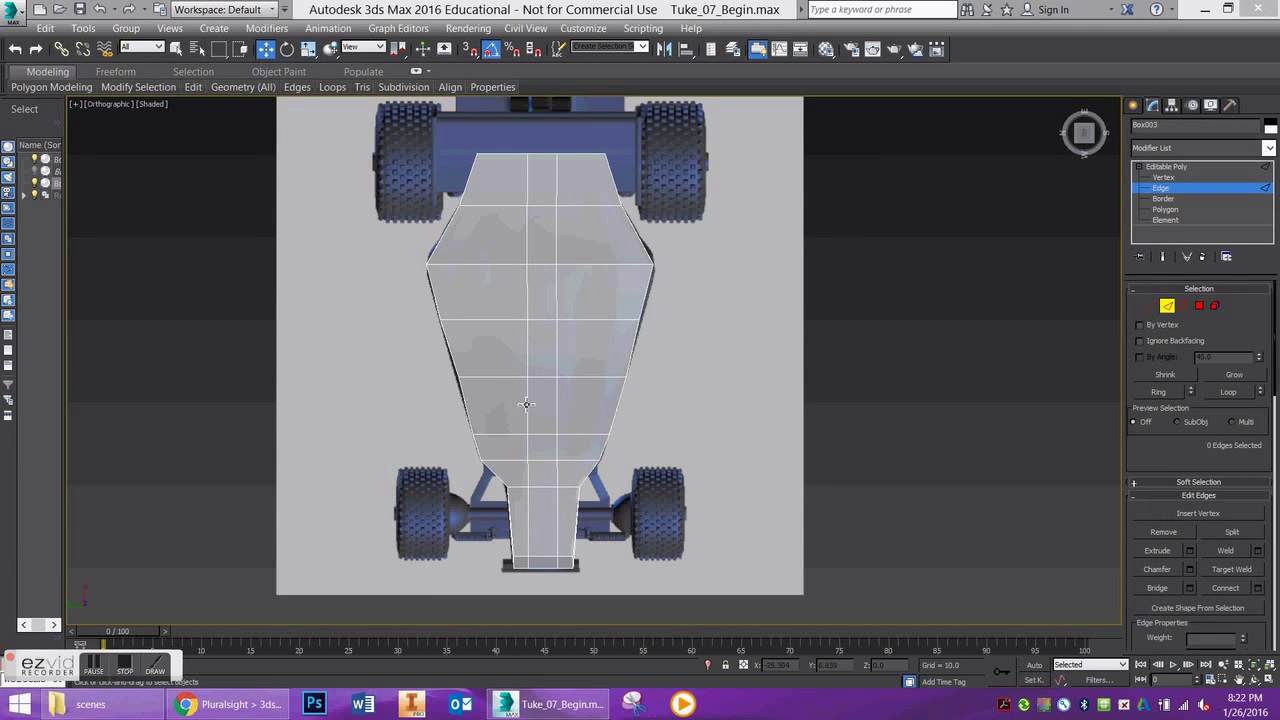
Select the four upper outer edges along one side of the body, from behind the nose to the rear shoulder.
alt+middle_drag(527, 404, 476, 322)
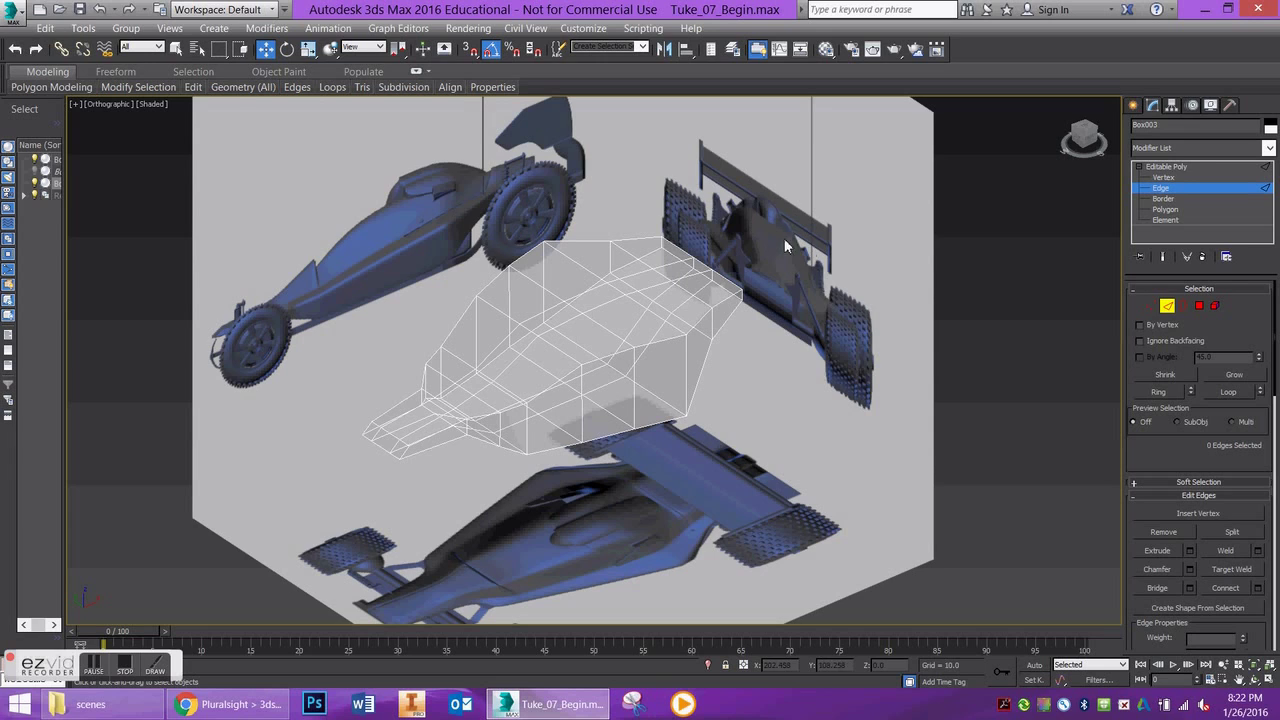
click(557, 389)
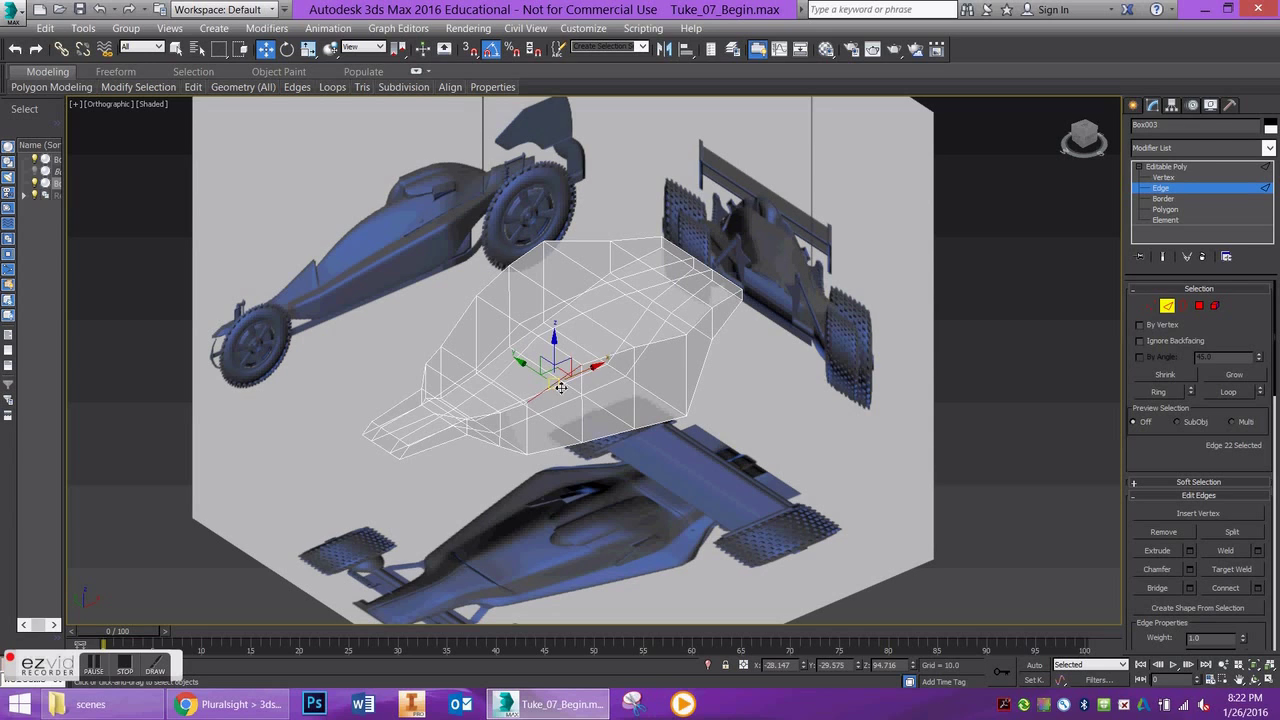
double_click(614, 356)
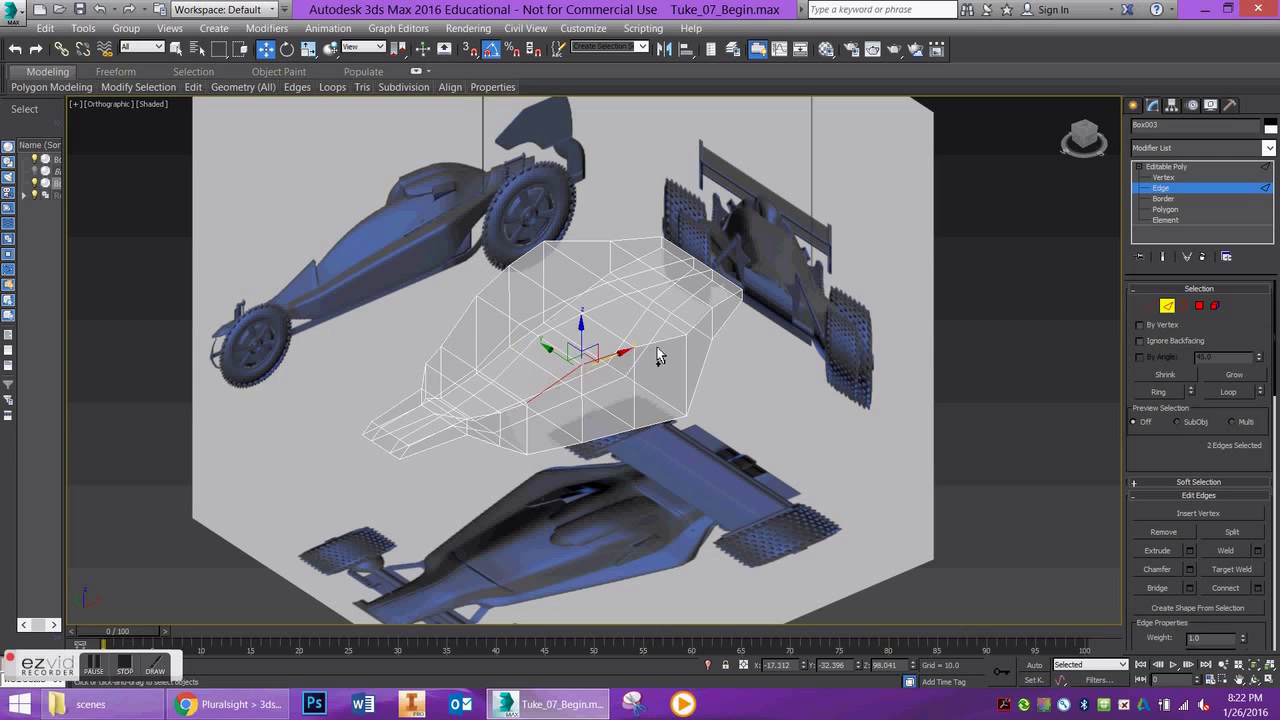
ctrl+click(516, 412)
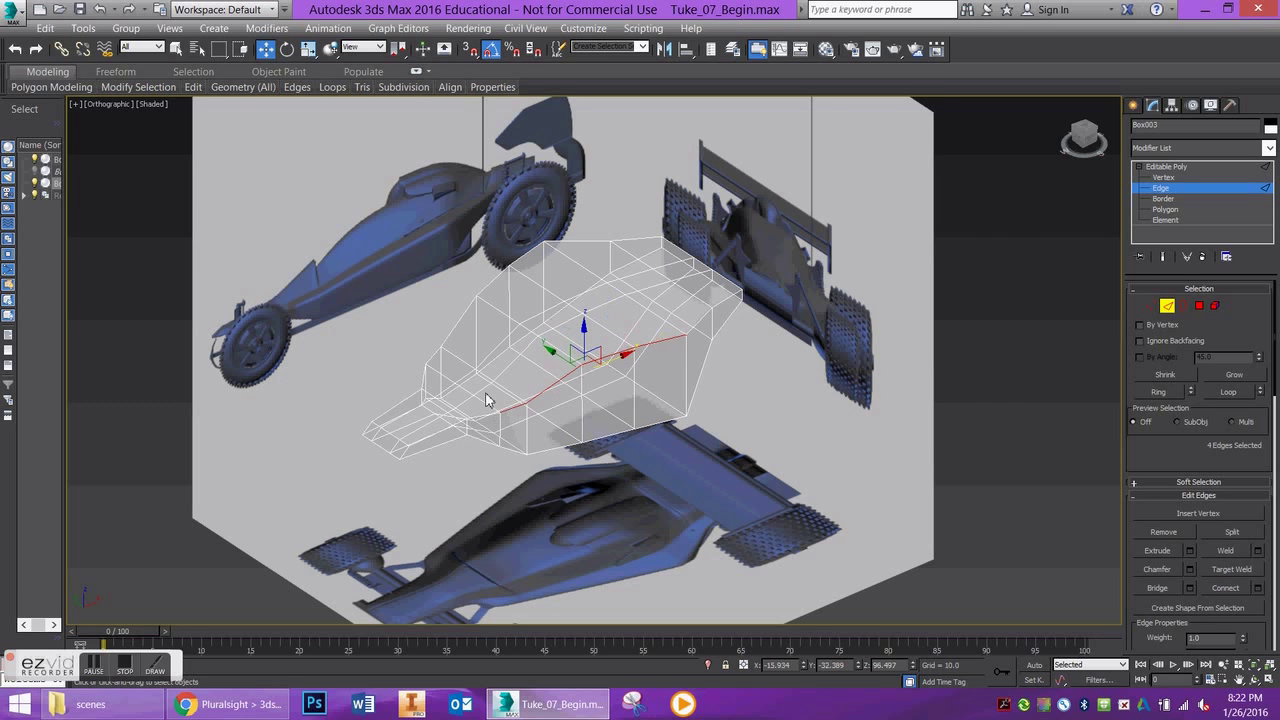
key(space)
mouse_move(490, 400)
middle_down()
mouse_move(563, 417)
mouse_move(477, 383)
middle_up()
alt+middle_drag(597, 498, 566, 424)
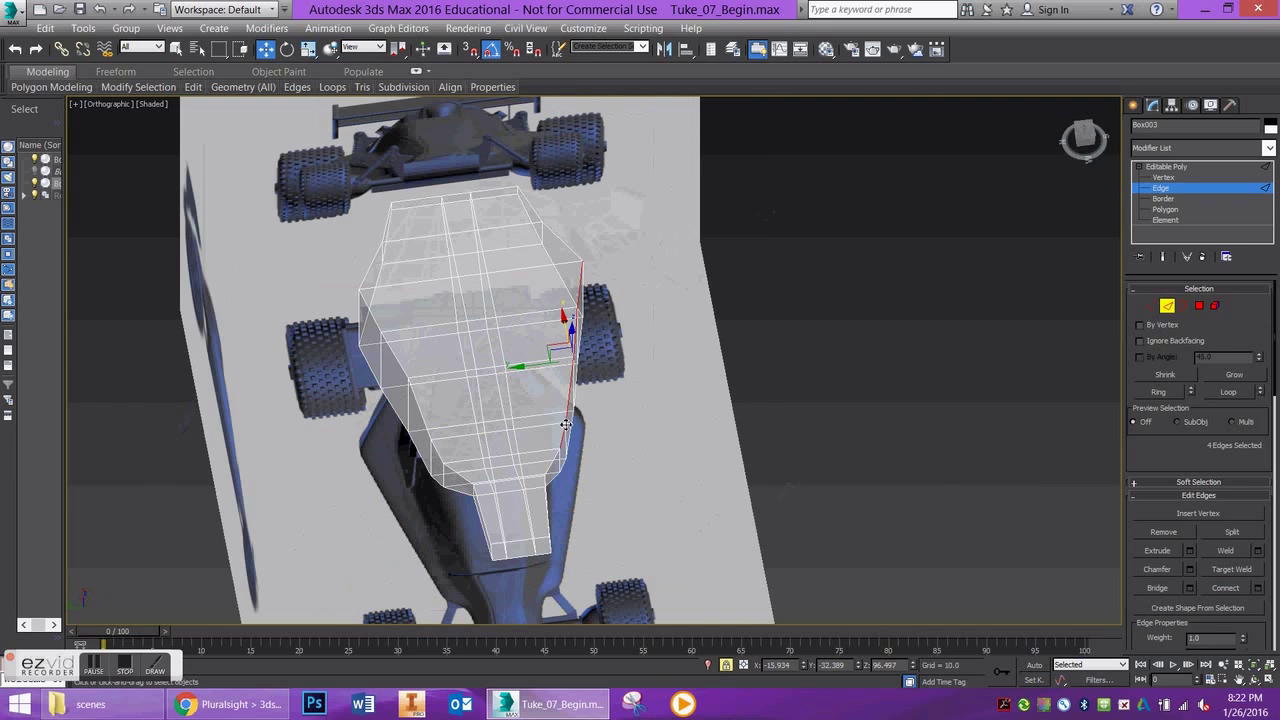
click(565, 432)
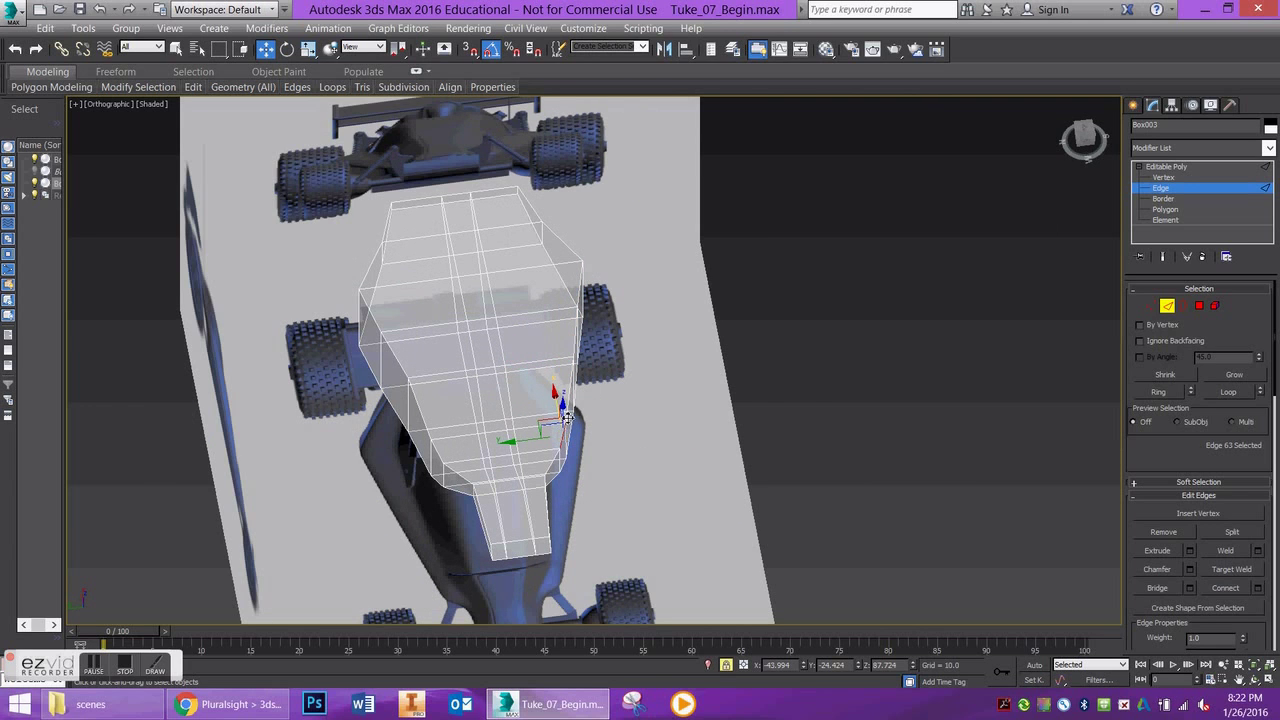
double_click(572, 425)
scroll(573, 432, up, 4)
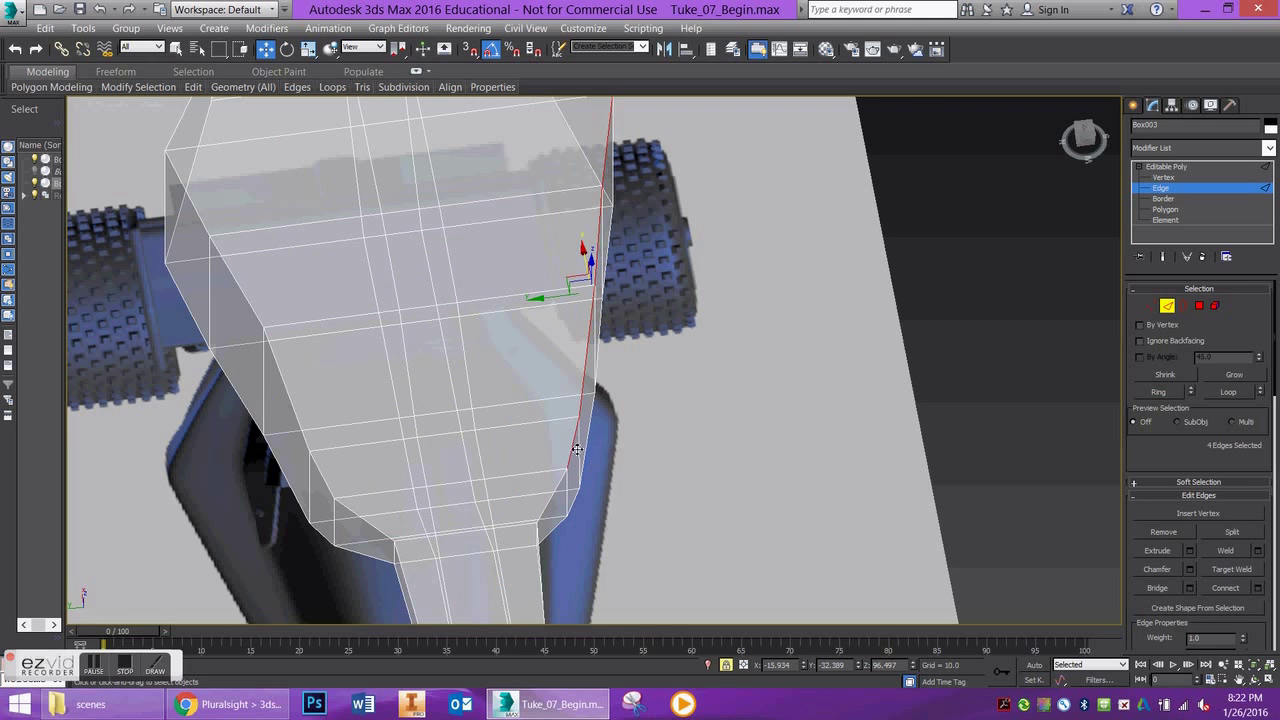
alt+middle_drag(577, 449, 466, 376)
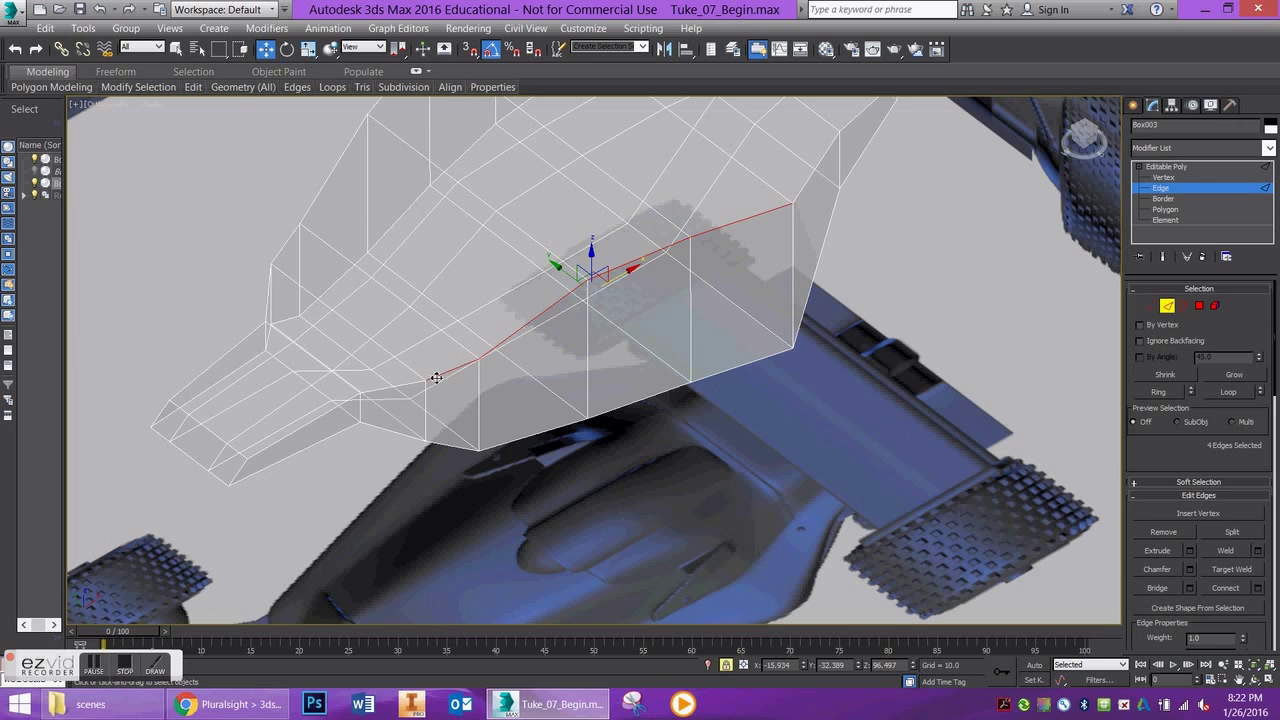
alt+middle_drag(384, 343, 450, 363)
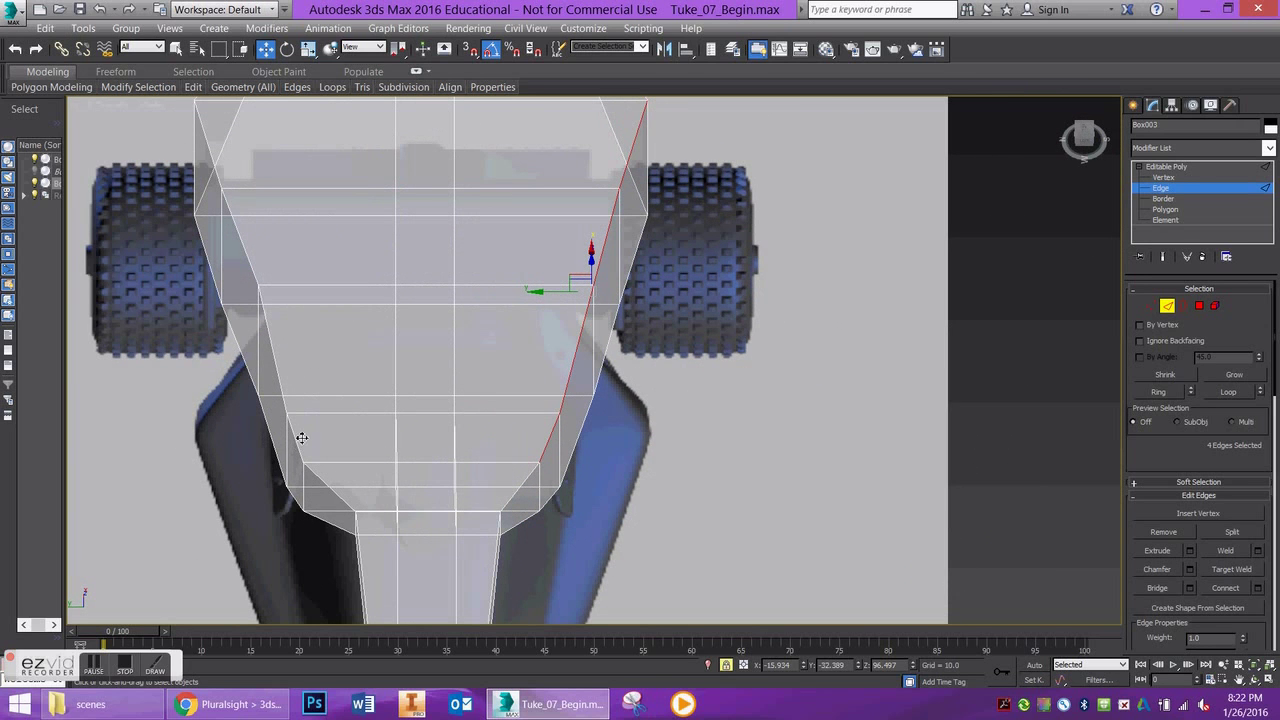
alt+middle_drag(257, 436, 282, 420)
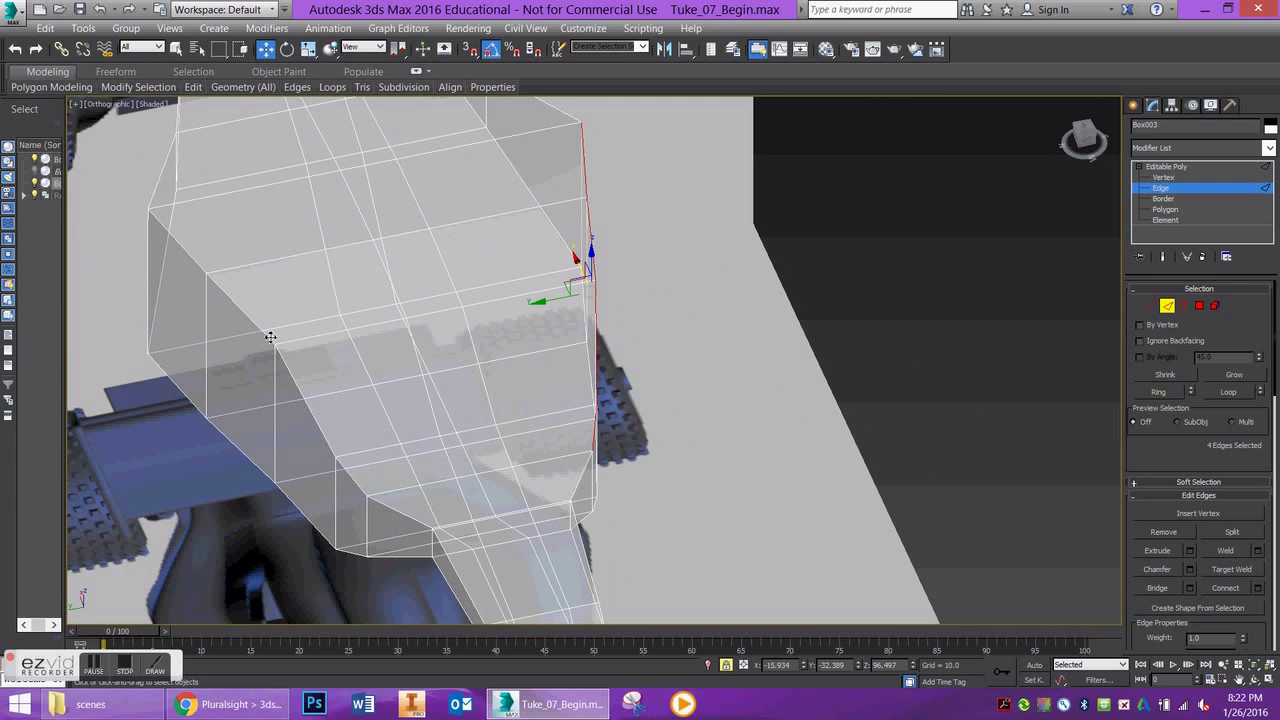
click(1167, 306)
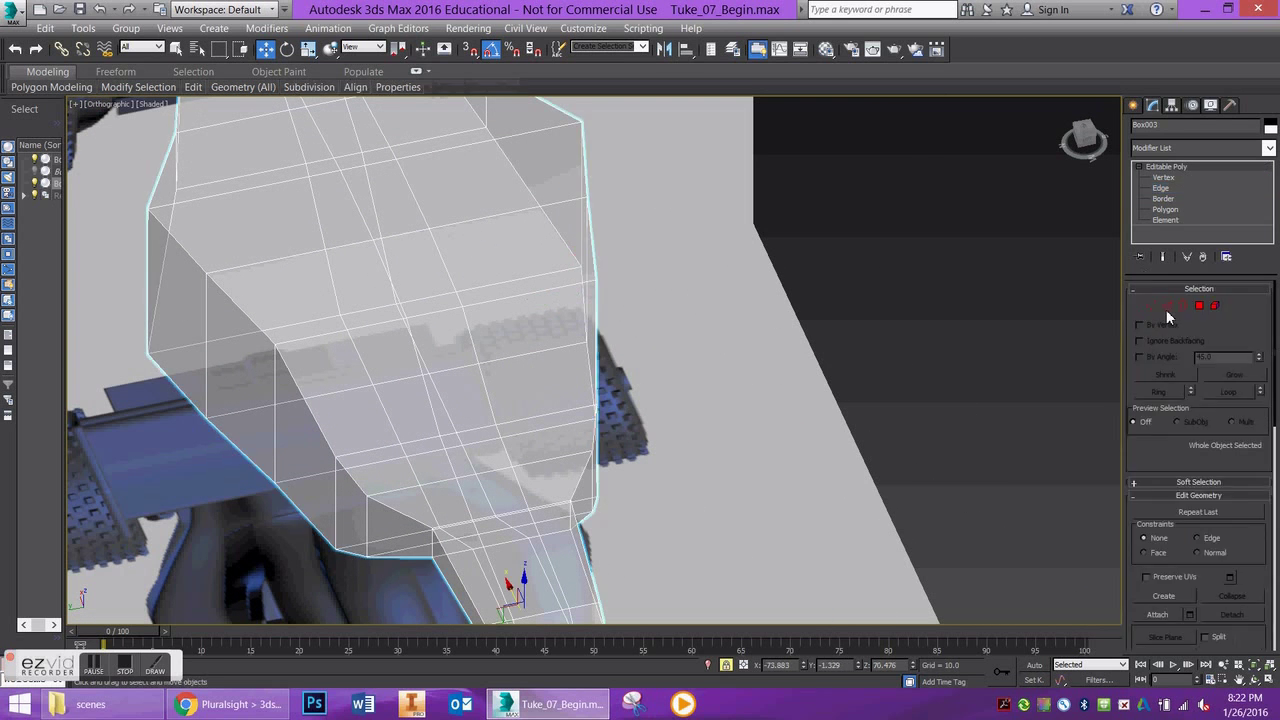
click(1167, 306)
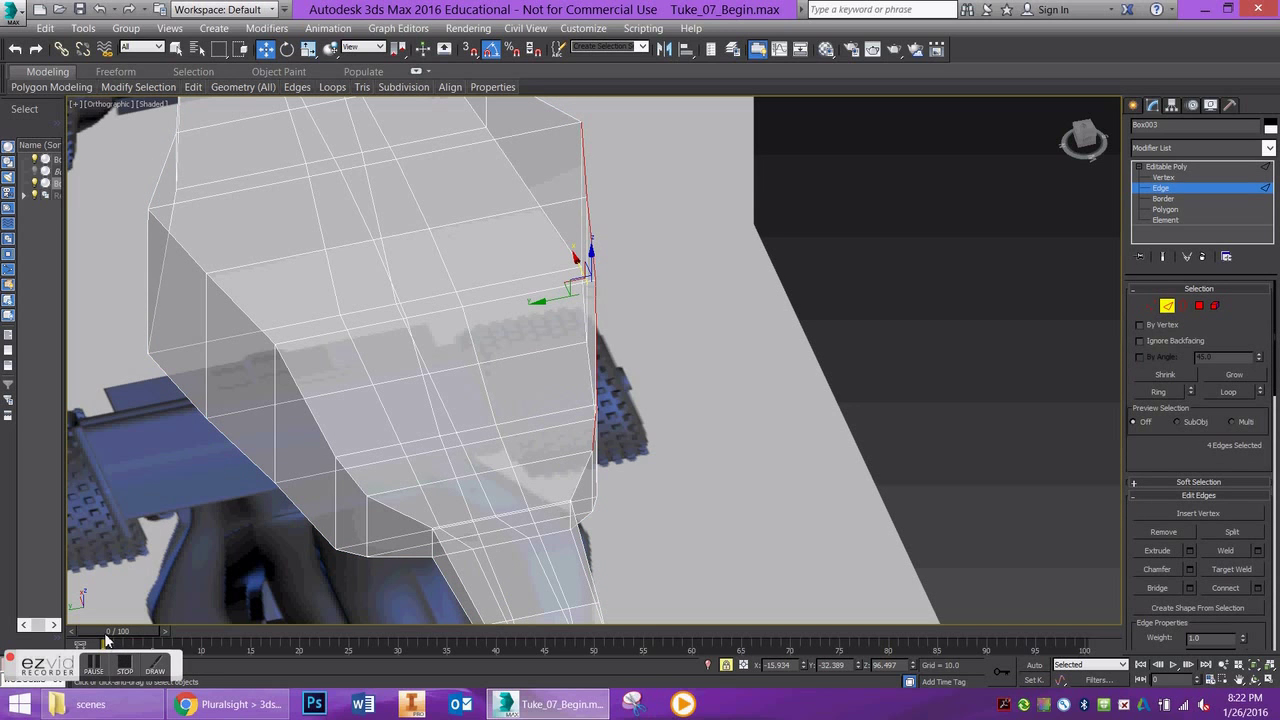
alt+middle_drag(355, 534, 271, 500)
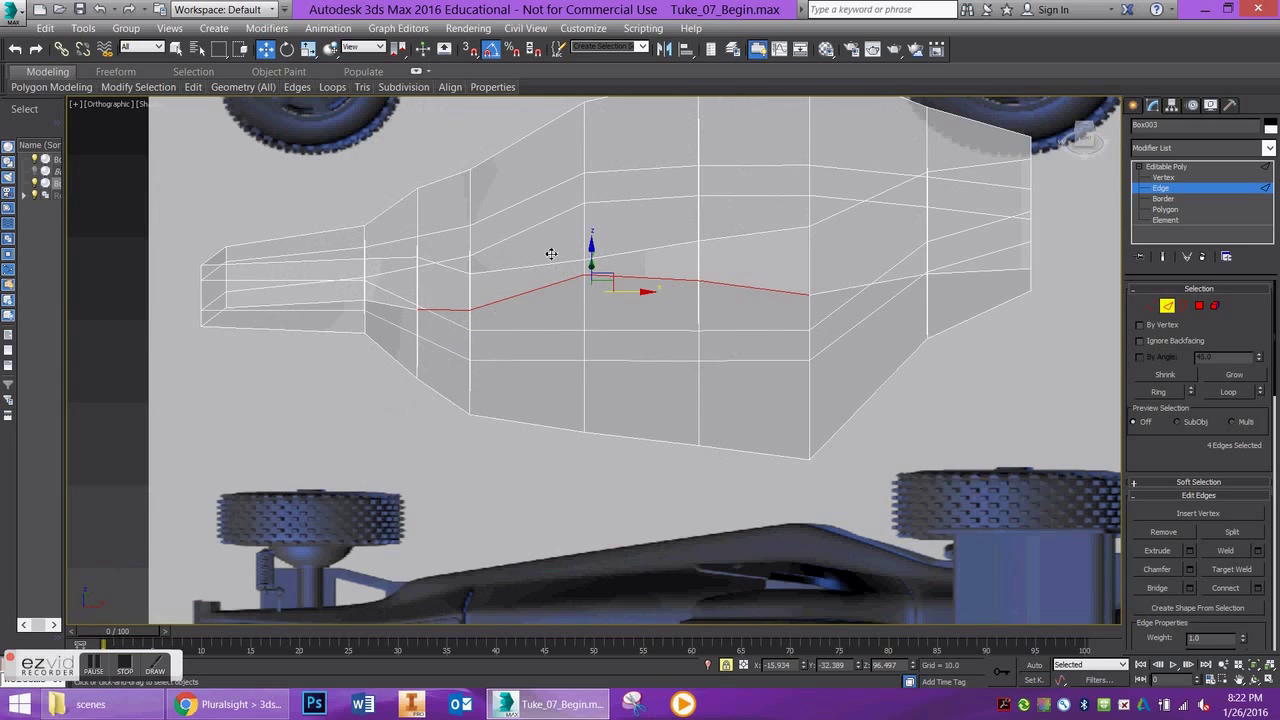
Try to move the four selected side edges vertically downward, and undo the move.
drag(598, 261, 590, 296)
scroll(1155, 380, down, 5)
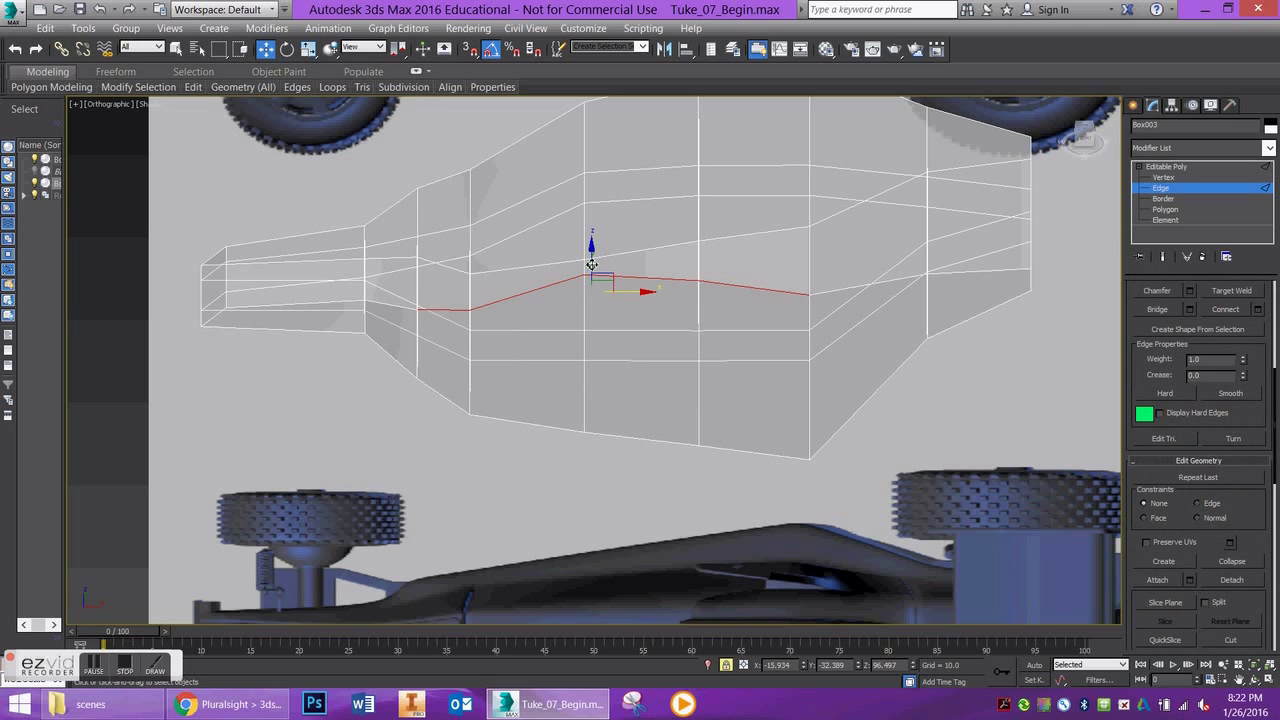
drag(594, 258, 600, 274)
key(ctrl+z)
alt+middle_drag(511, 327, 651, 335)
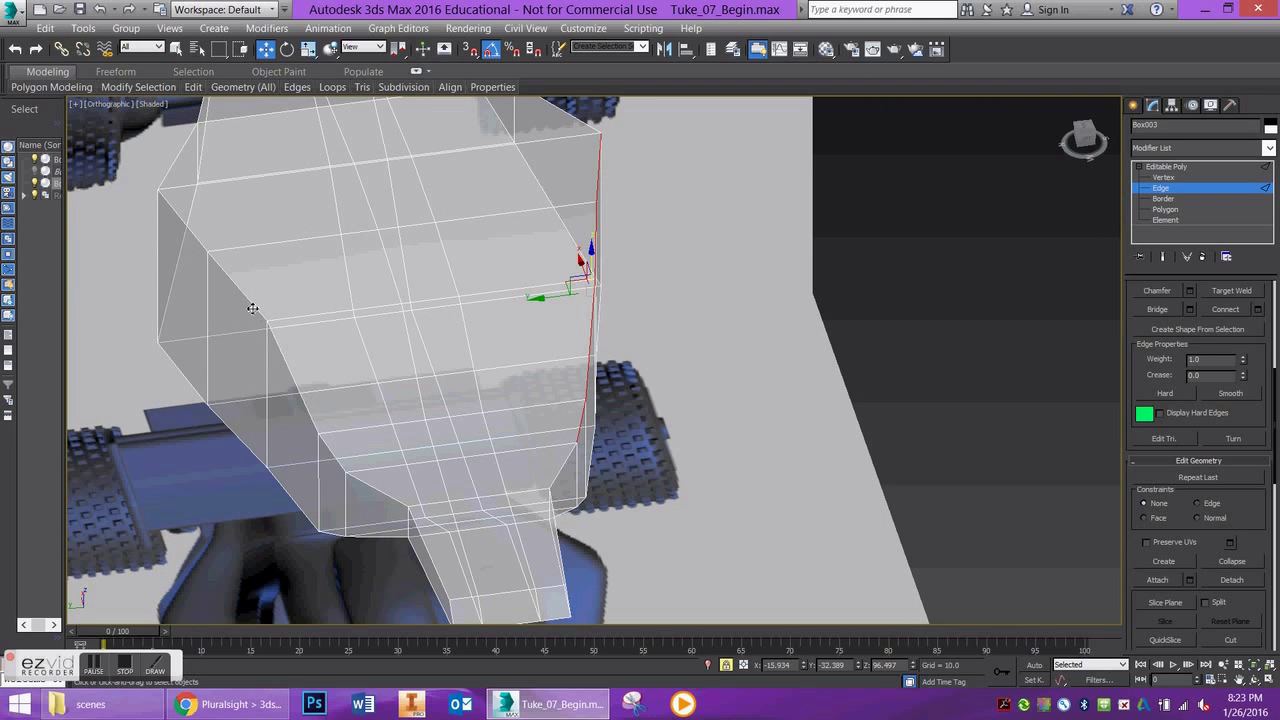
click(95, 668)
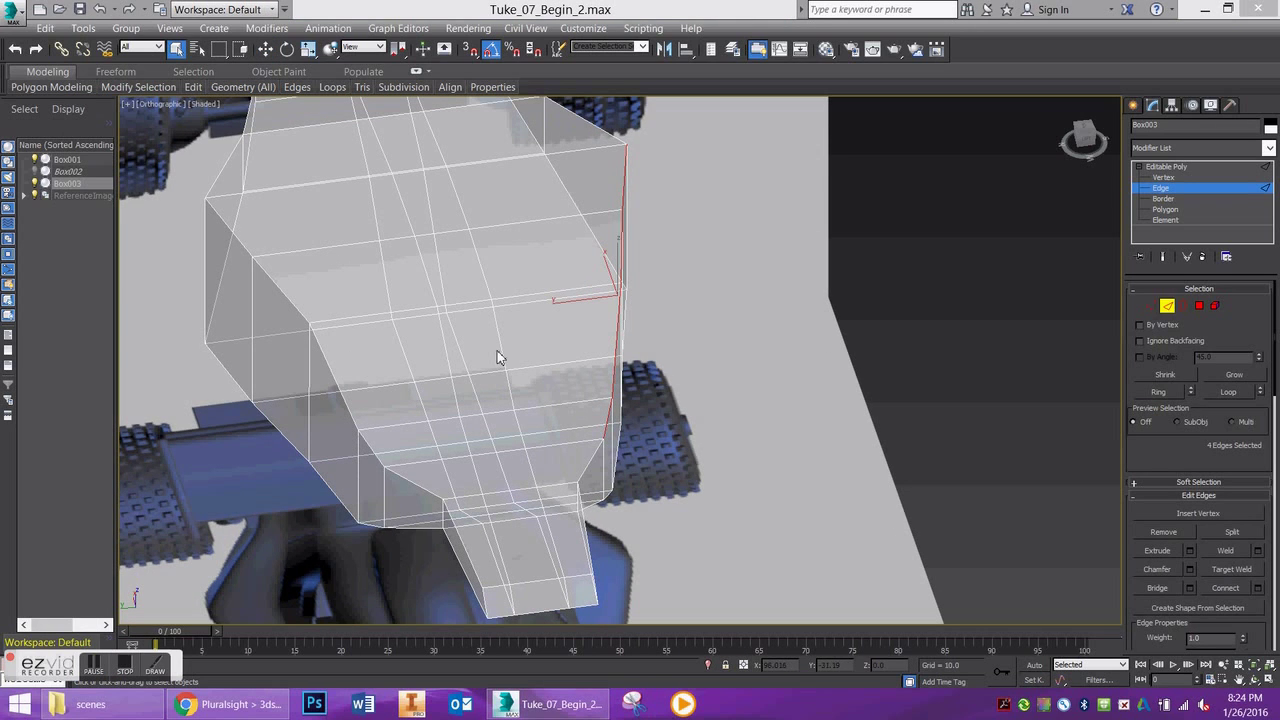
Add the four matching upper outer edges on the opposite side of the body to the selection.
ctrl+click(375, 458)
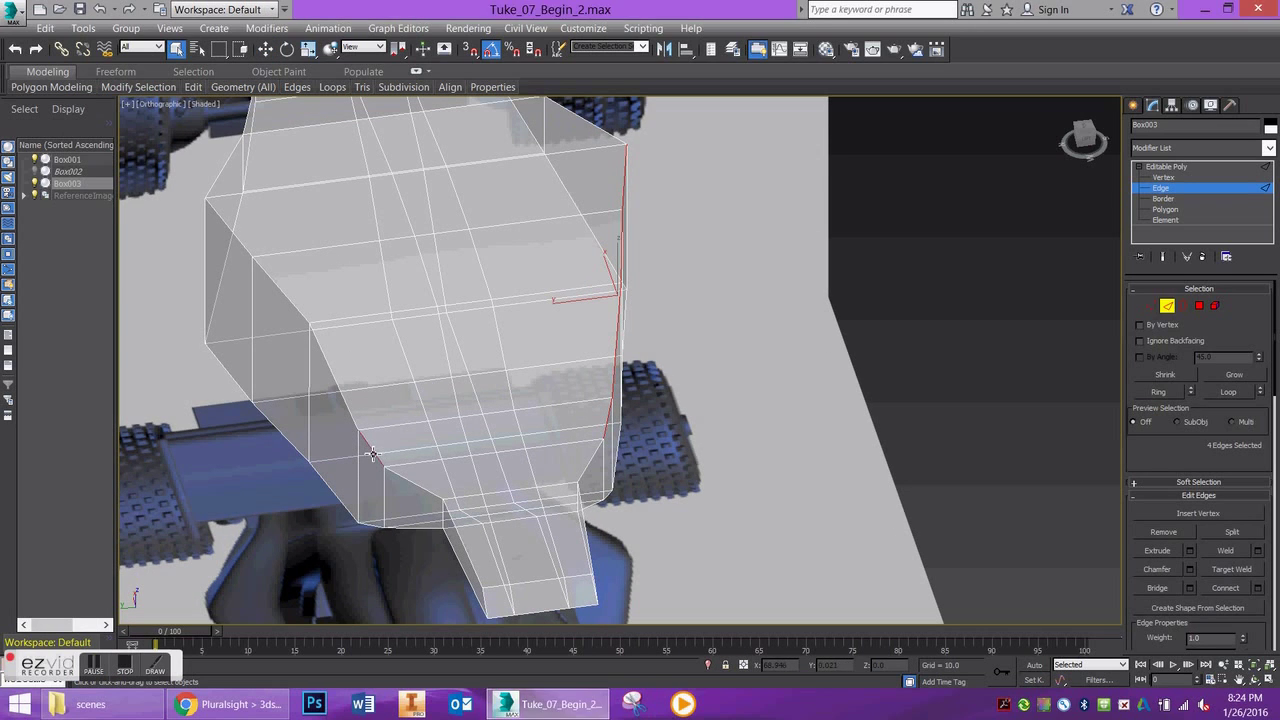
ctrl+click(344, 403)
ctrl+click(279, 291)
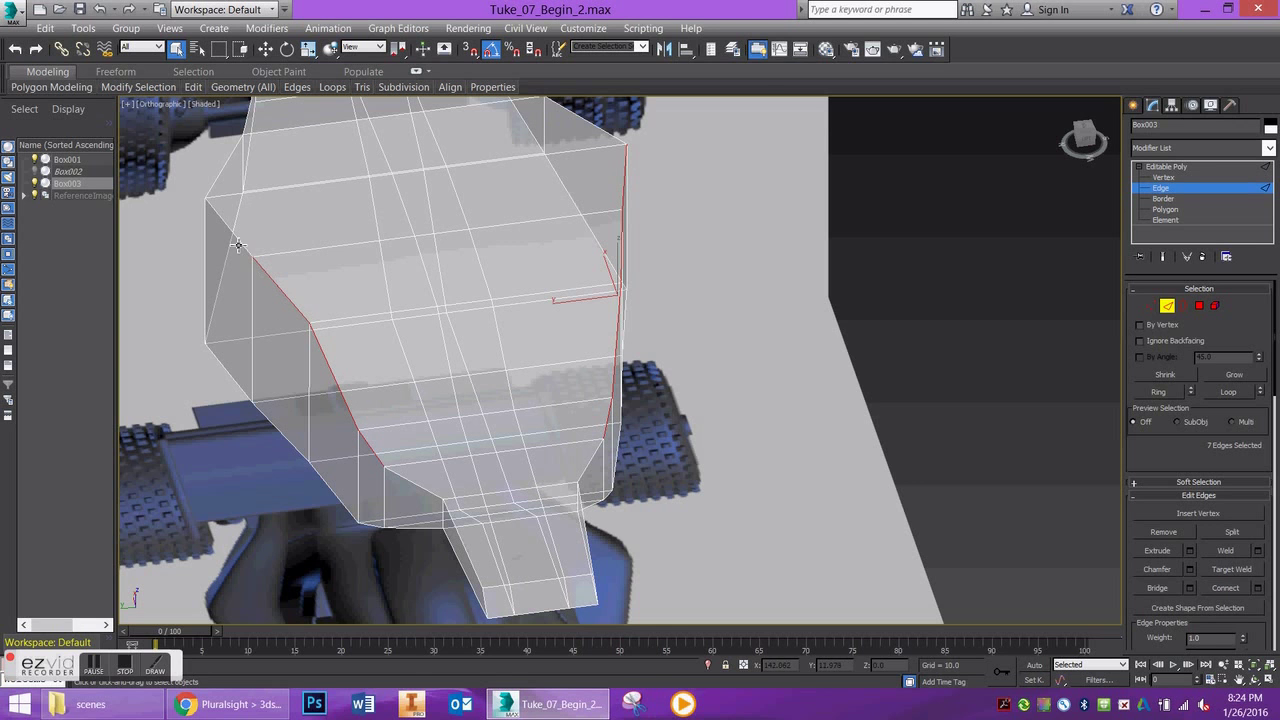
alt+middle_drag(471, 314, 346, 283)
alt+middle_drag(997, 374, 933, 214)
alt+middle_drag(740, 308, 708, 341)
scroll(705, 338, up, 2)
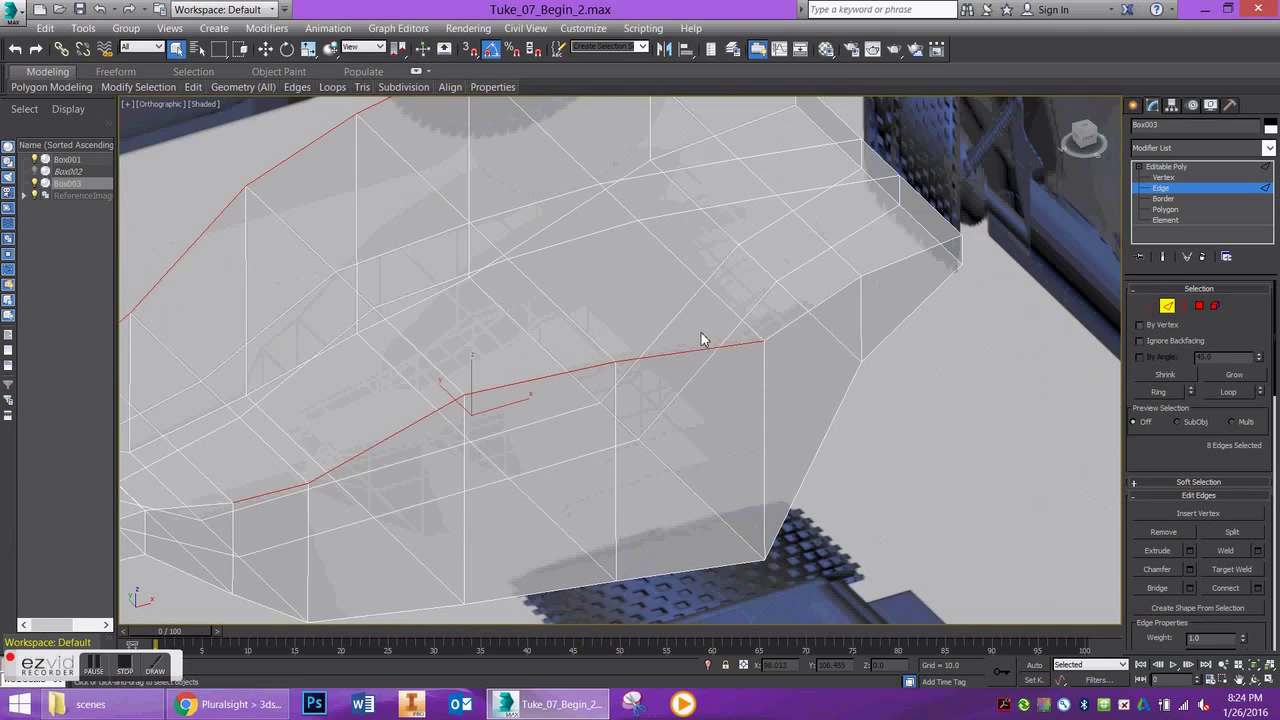
scroll(621, 314, down, 2)
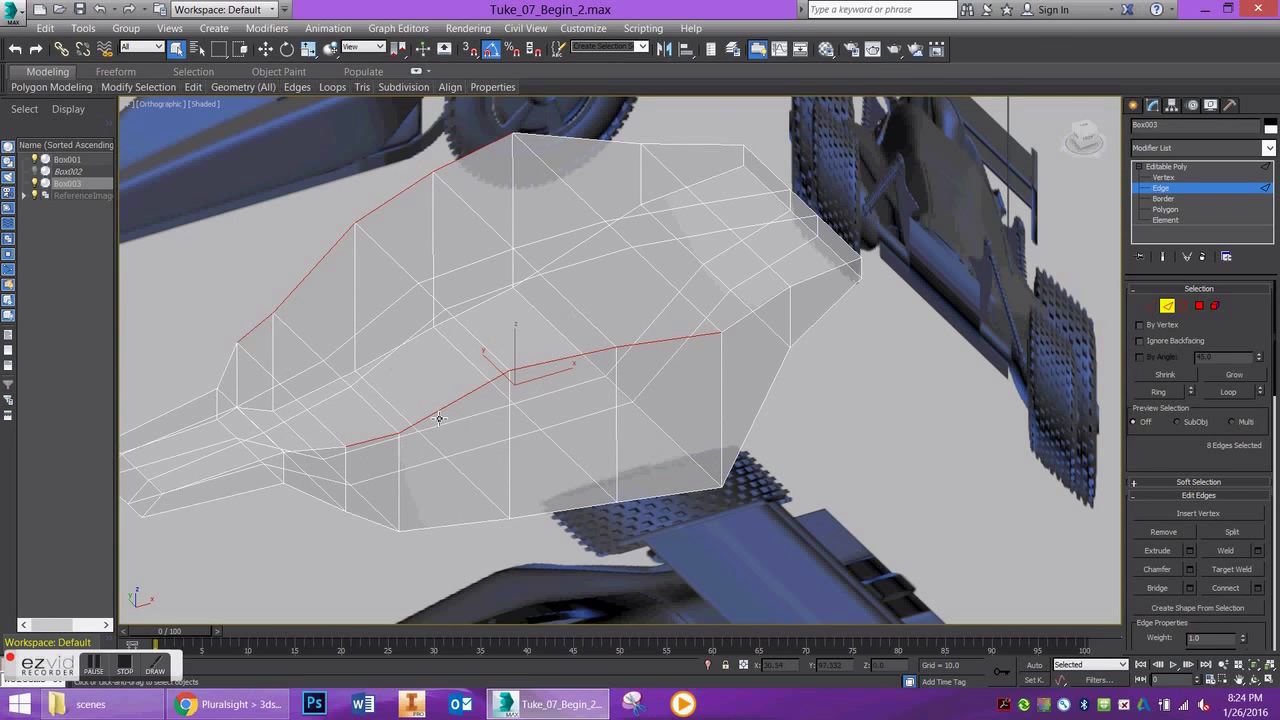
Try lowering the eight side edges, then only six without the front edge on each side, and undo both attempts.
key(w)
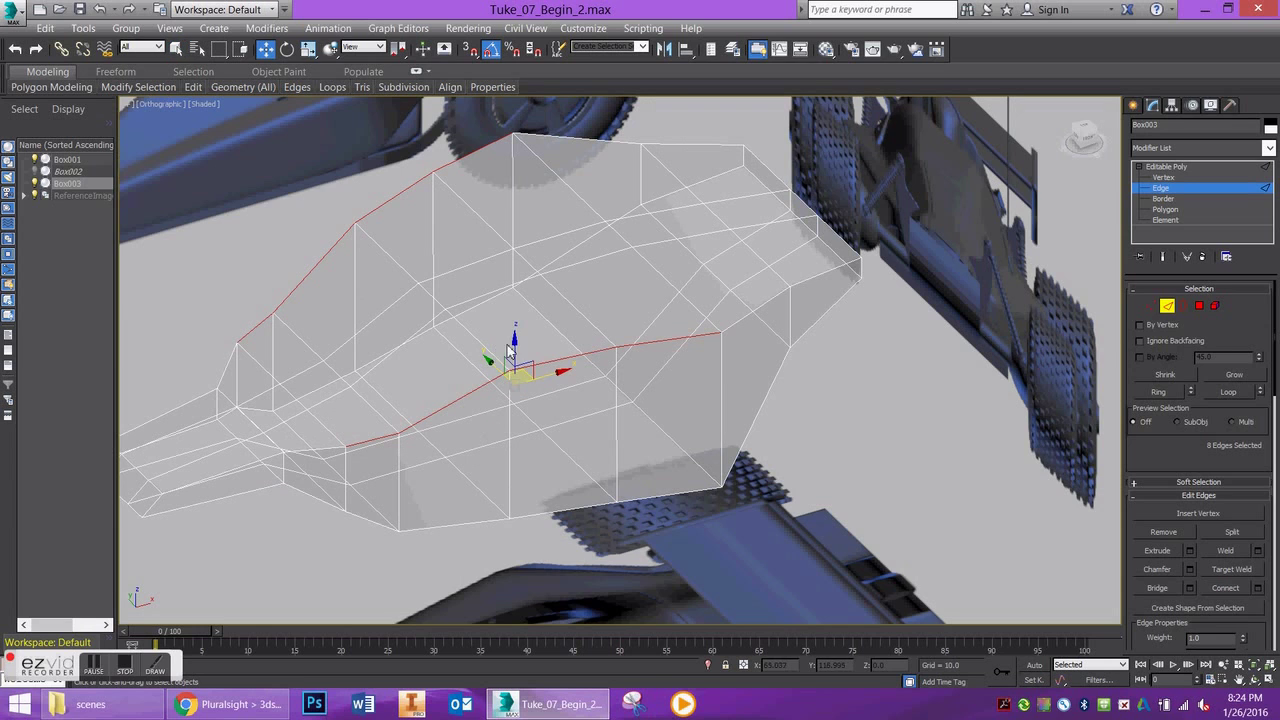
drag(516, 340, 540, 383)
key(ctrl+z)
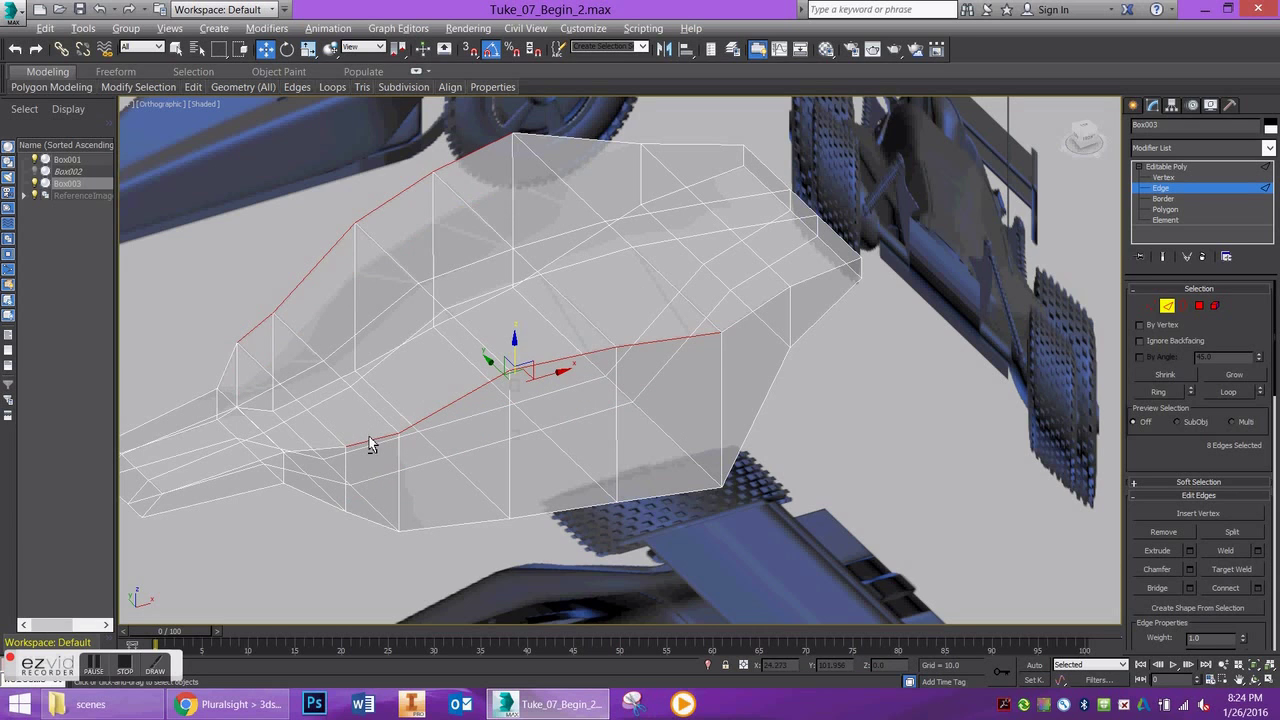
alt+click(369, 444)
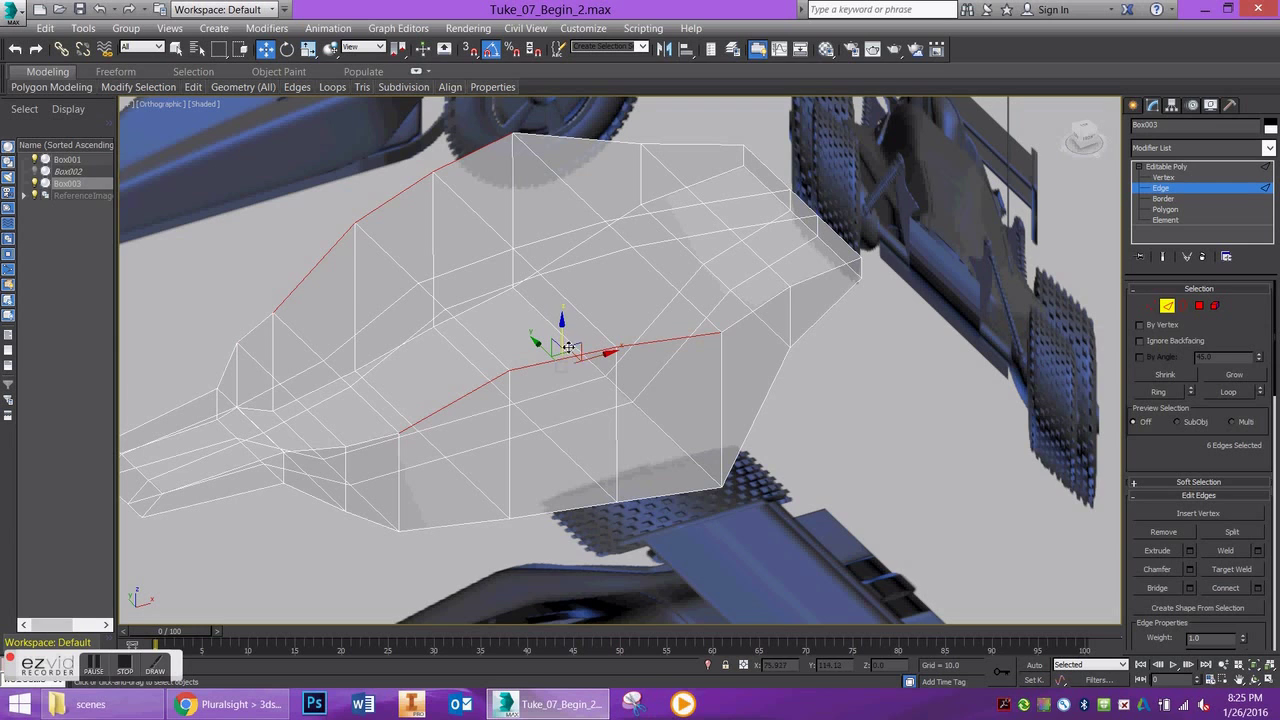
drag(570, 355, 572, 380)
key(ctrl+z)
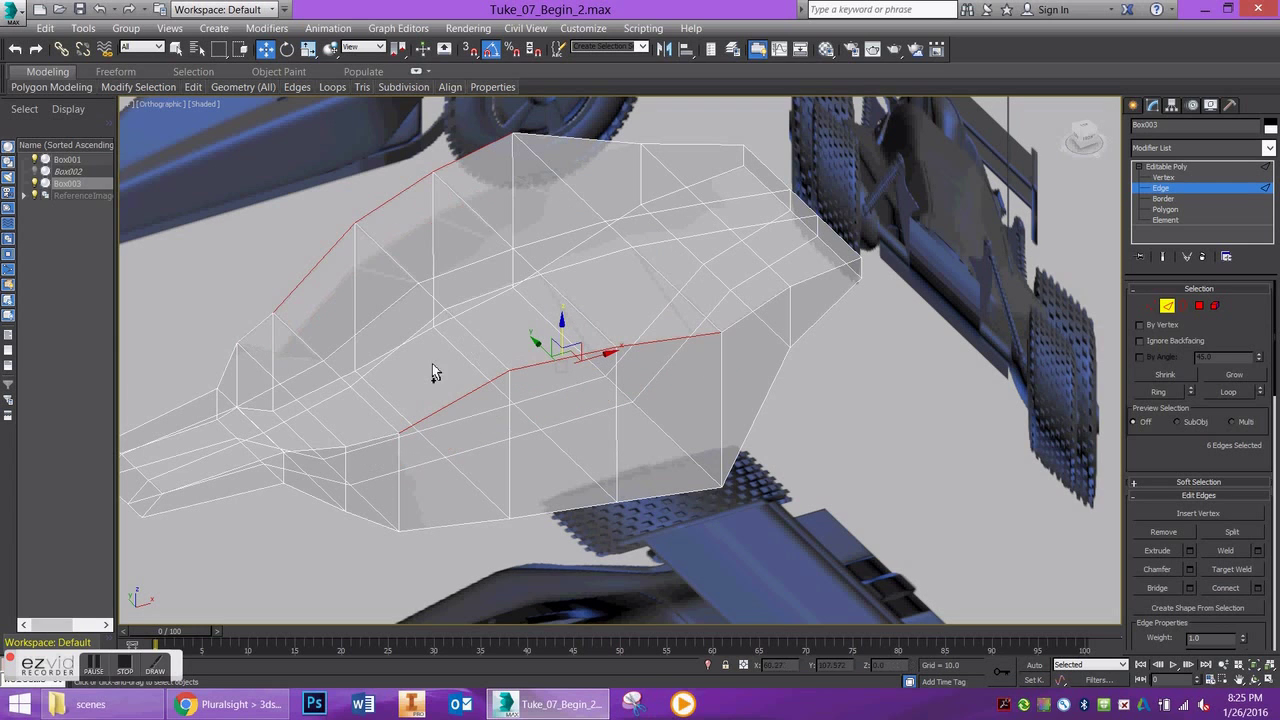
key(ctrl+z)
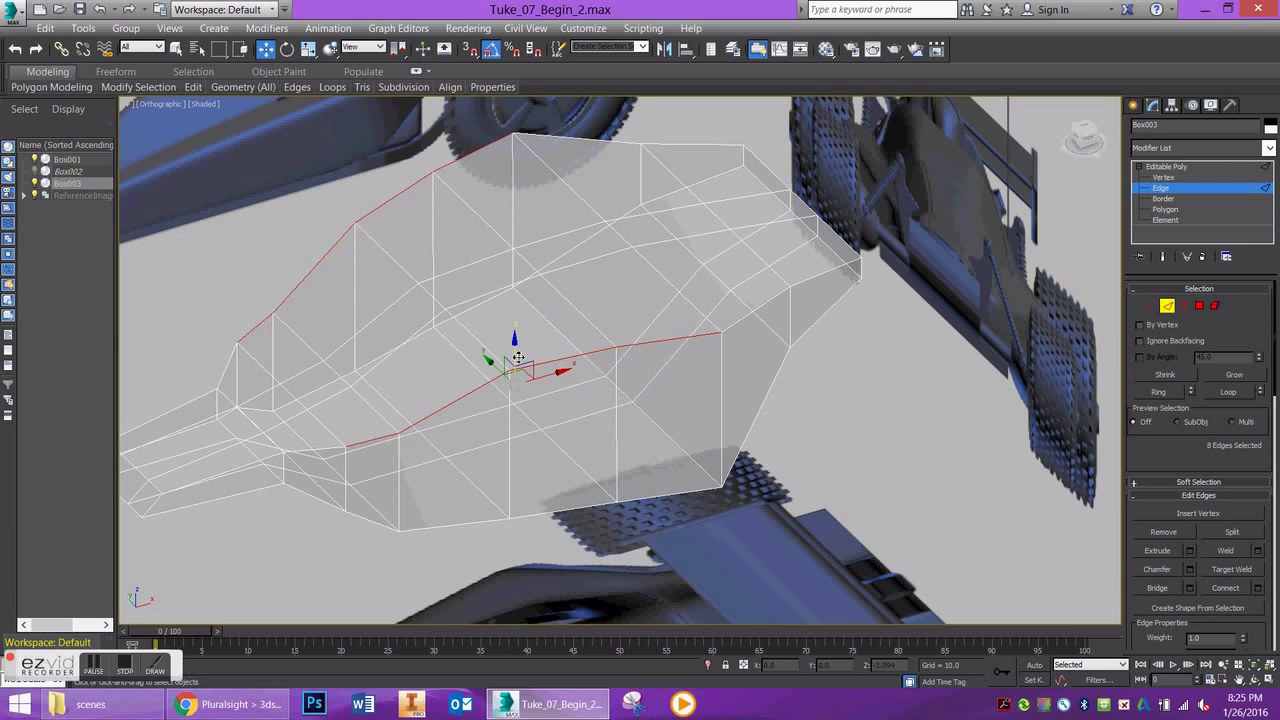
Lower the eight upper side edges by about 8.6 units along Z and fine-tune their height in the left view.
drag(517, 346, 525, 380)
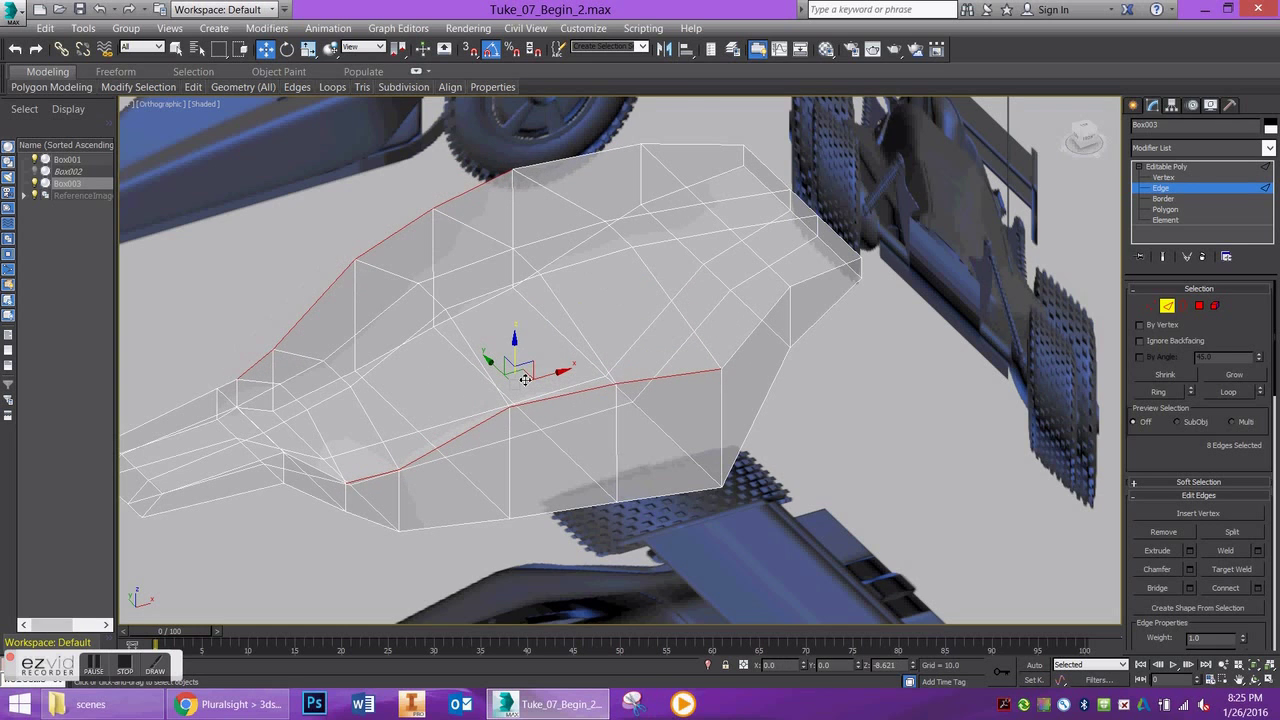
key(l)
middle_drag(607, 254, 568, 407)
scroll(568, 407, up, 2)
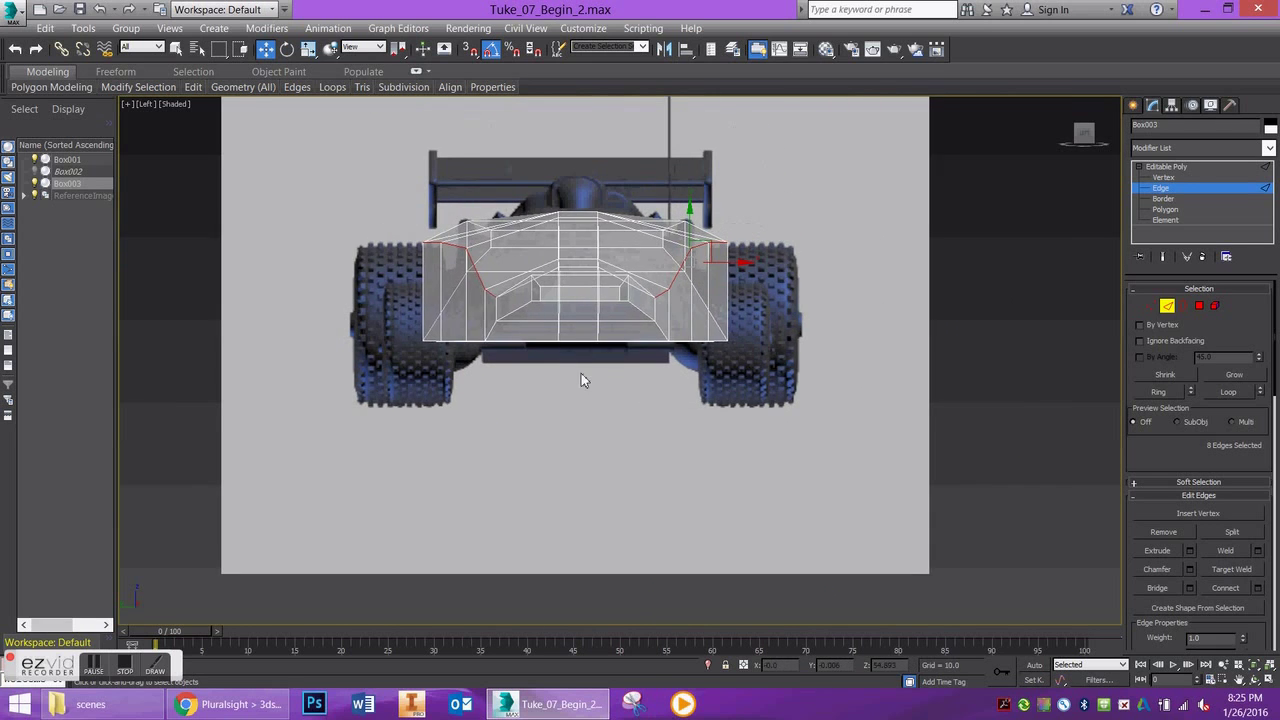
scroll(592, 356, up, 2)
middle_drag(698, 234, 740, 294)
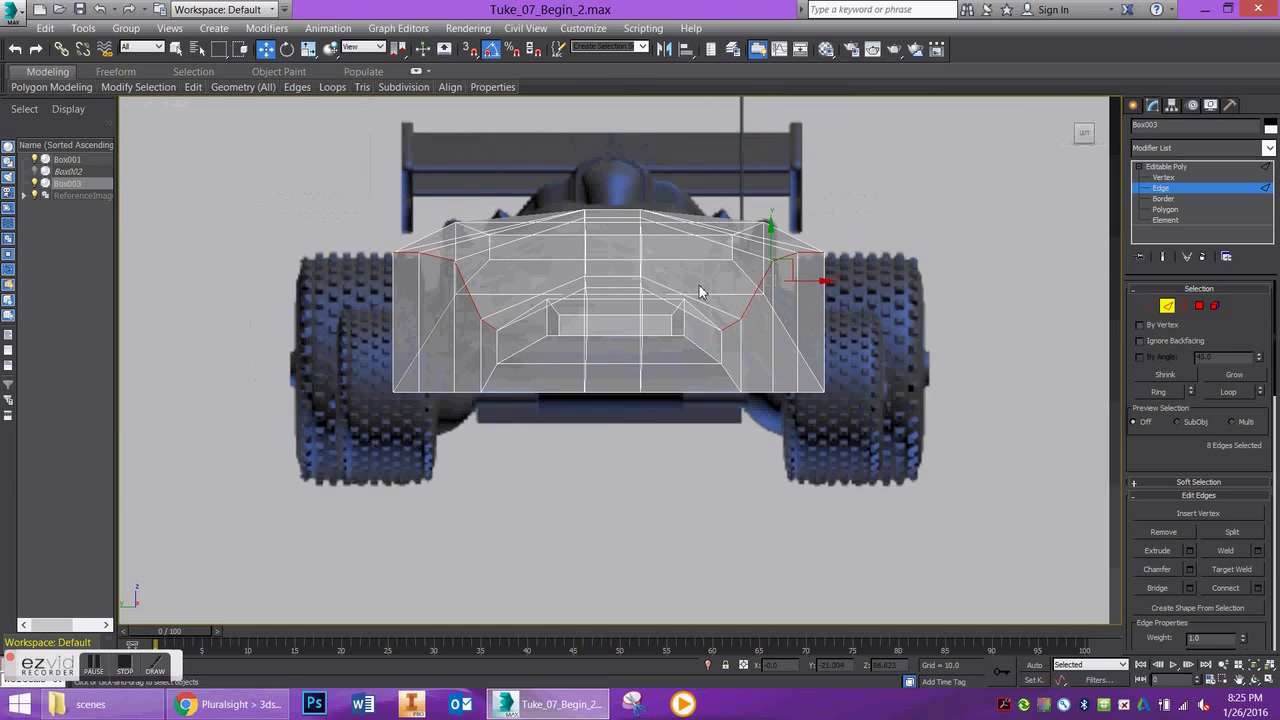
scroll(700, 291, up, 2)
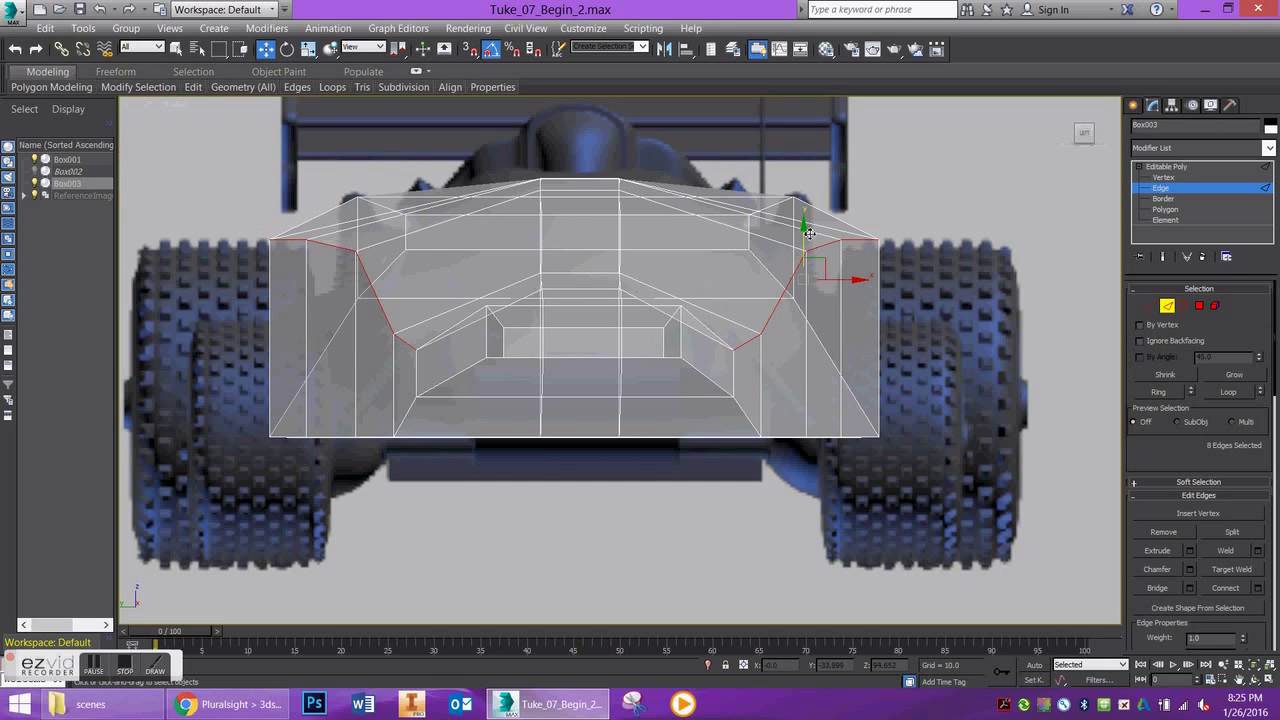
mouse_move(805, 230)
mouse_down()
mouse_move(805, 214)
mouse_move(805, 230)
mouse_up()
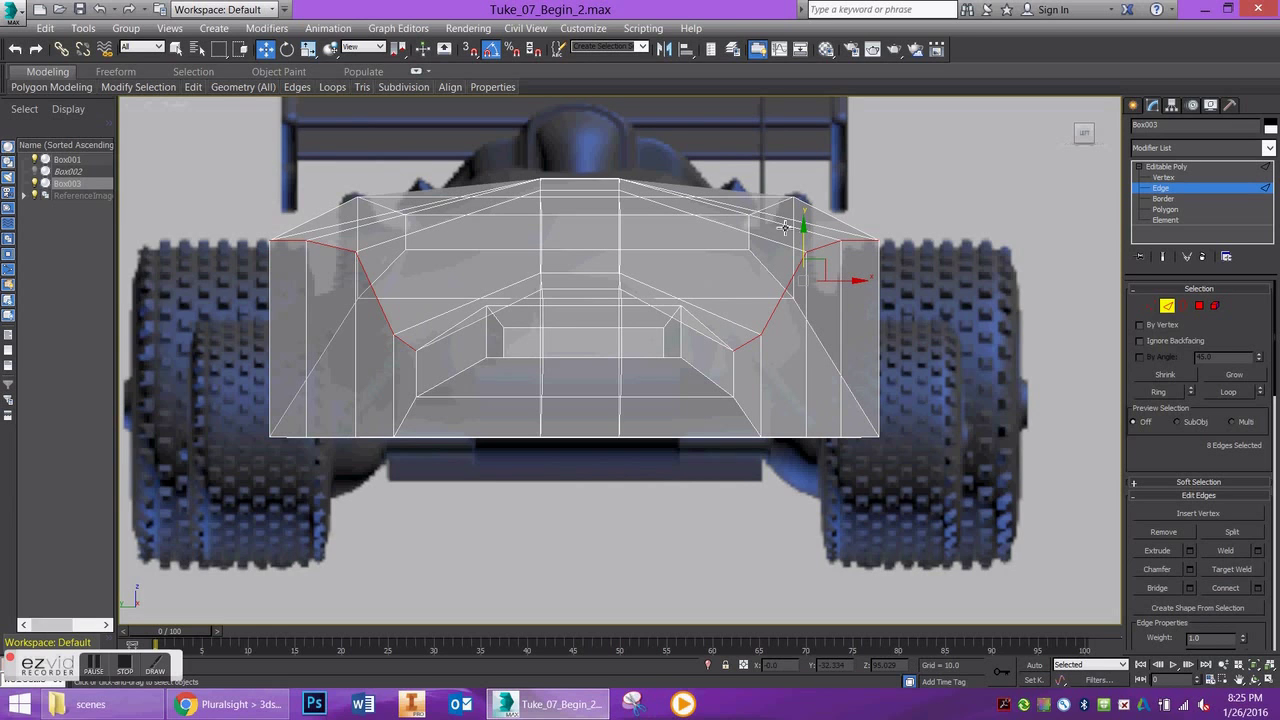
In the front view, lower the two foremost vertex pairs of the upper side line to just above the body's lower edge.
key(f)
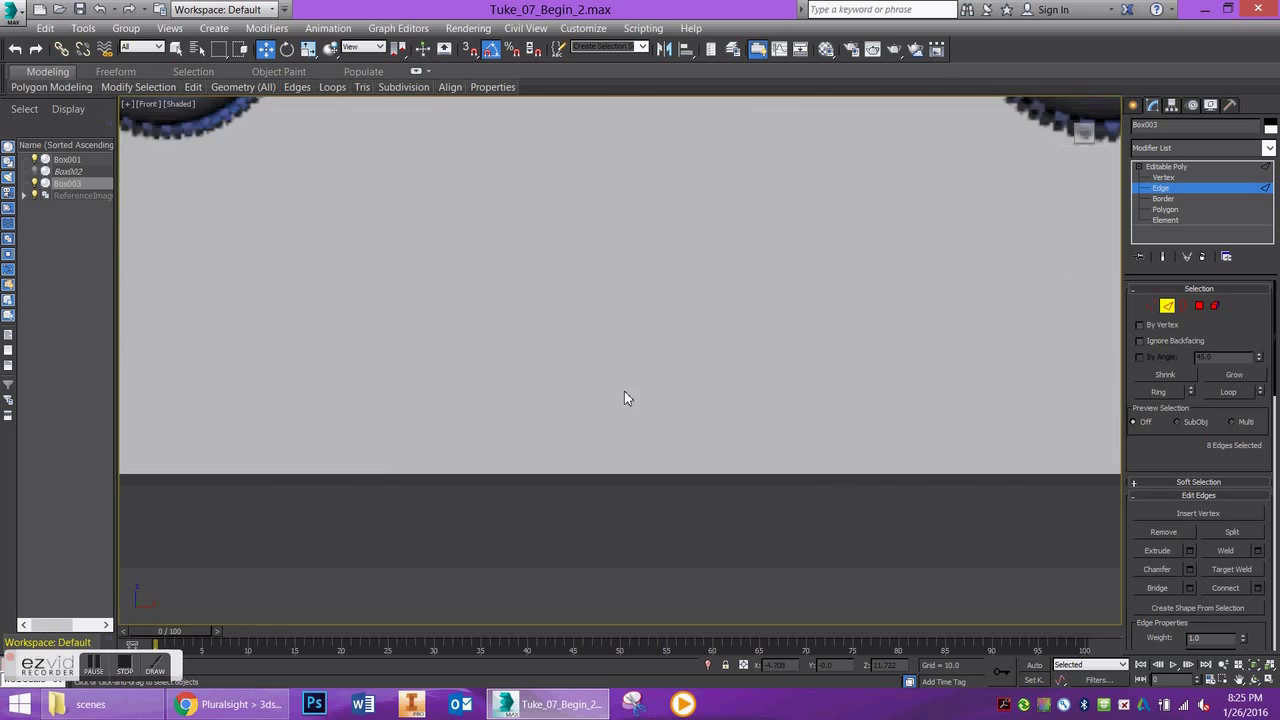
scroll(563, 310, up, 8)
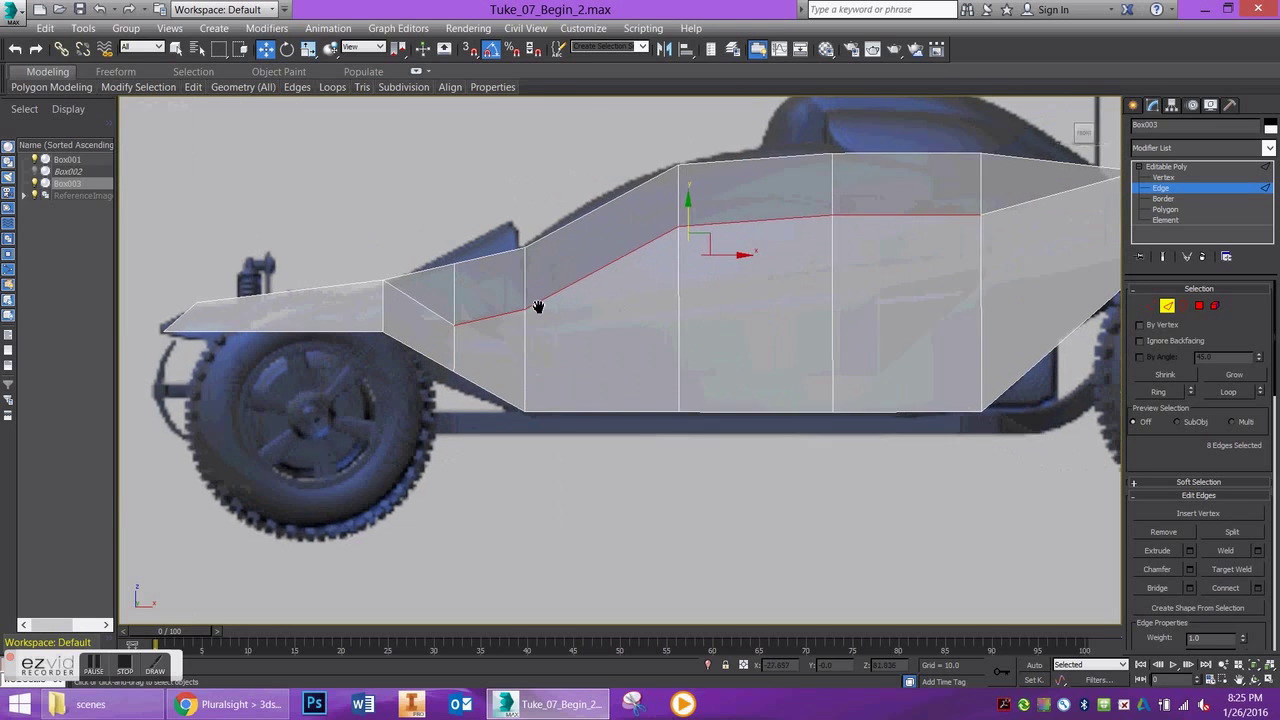
click(1151, 305)
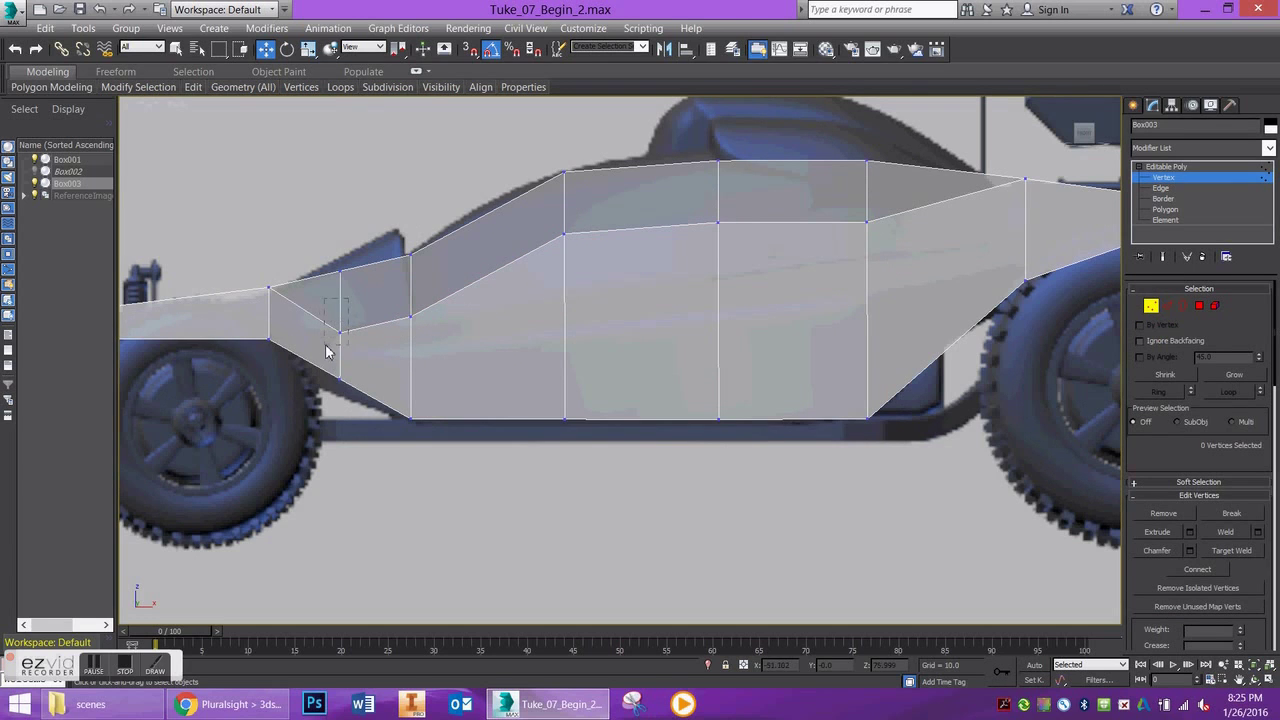
drag(326, 350, 327, 351)
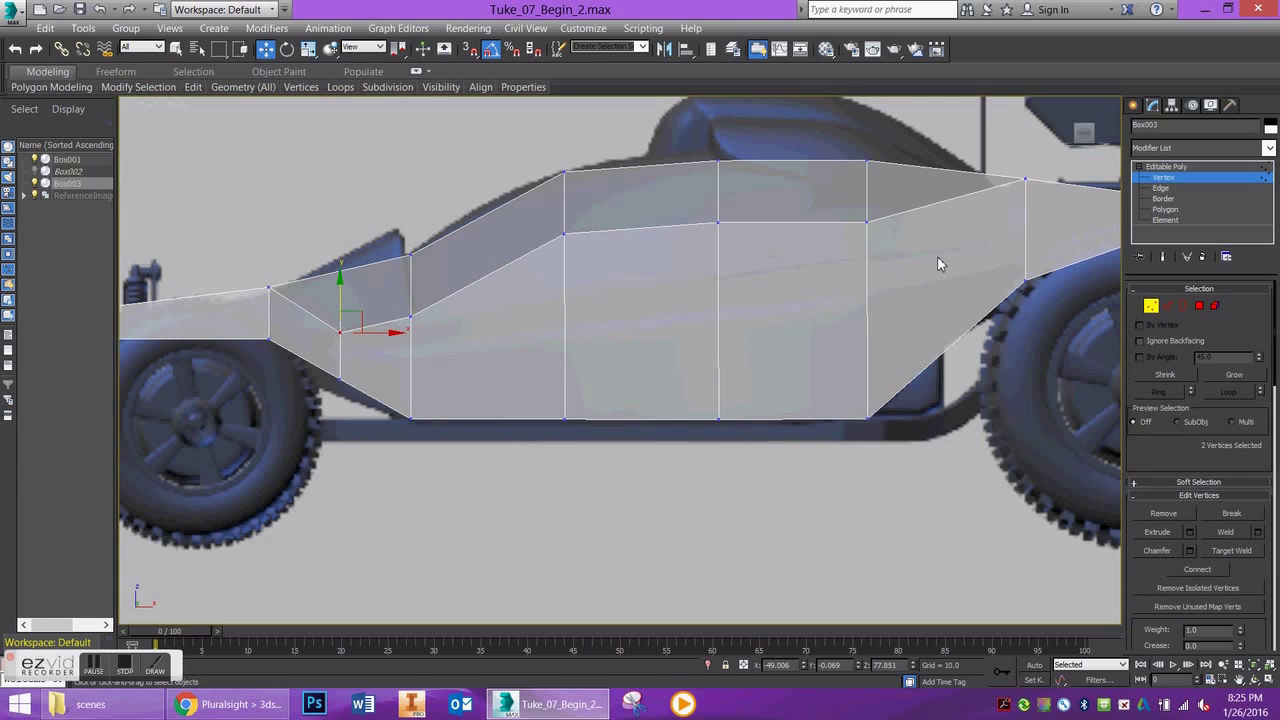
drag(339, 290, 427, 331)
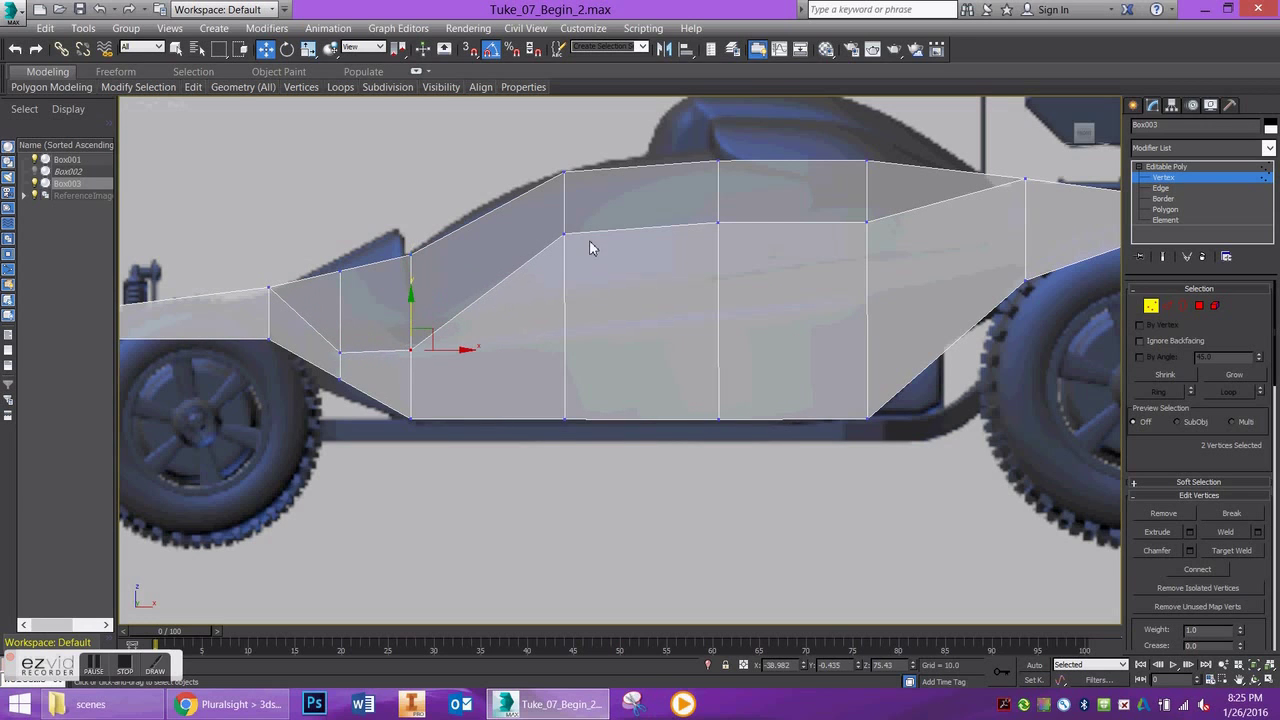
Lower the next three vertex pairs of the upper side line so it rises gently toward the rear of the body.
click(556, 227)
drag(566, 219, 585, 308)
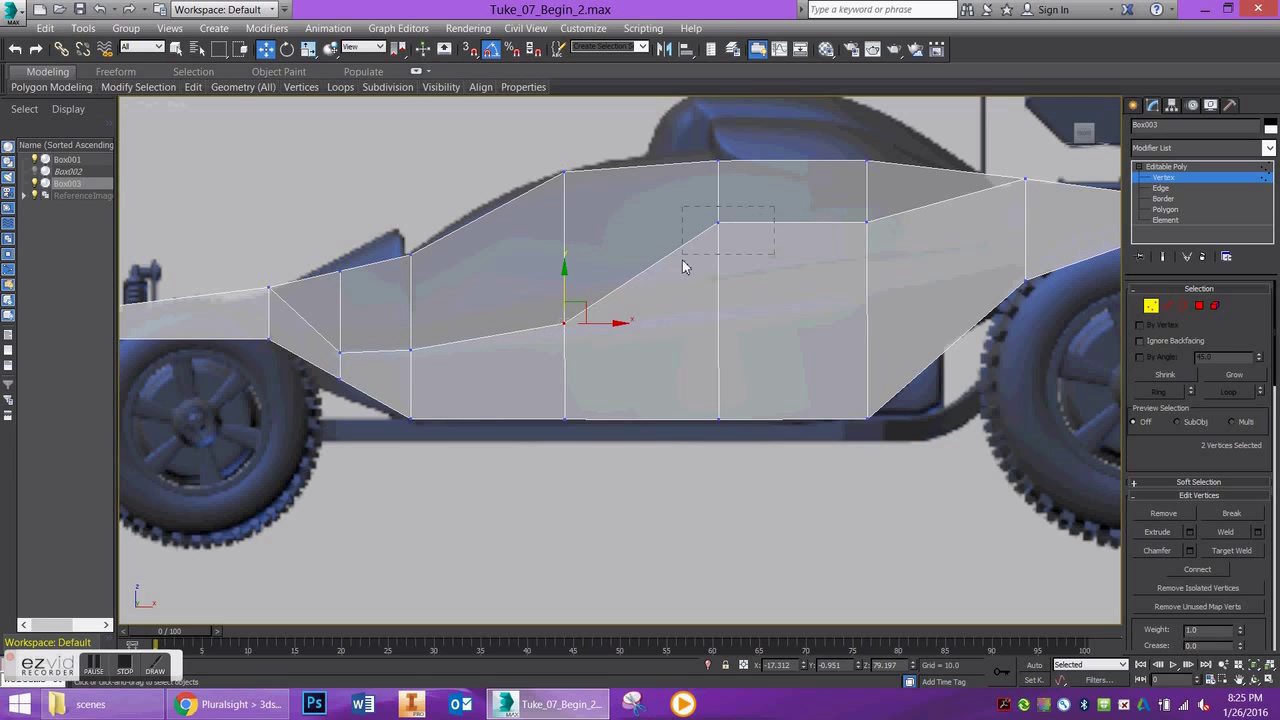
drag(680, 271, 680, 271)
drag(738, 212, 742, 294)
drag(900, 218, 897, 256)
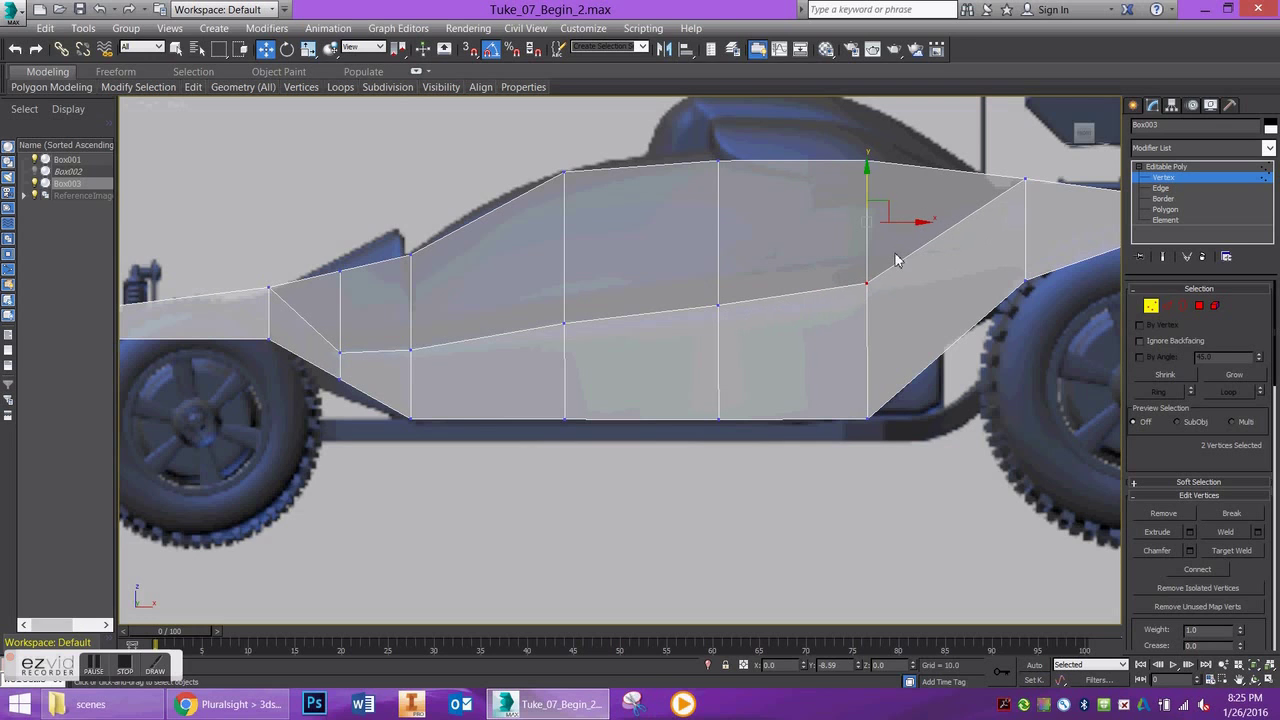
Connect the edge ring of the slanted rear side edge to add a vertical edge loop just ahead of the rear wheel.
key(2)
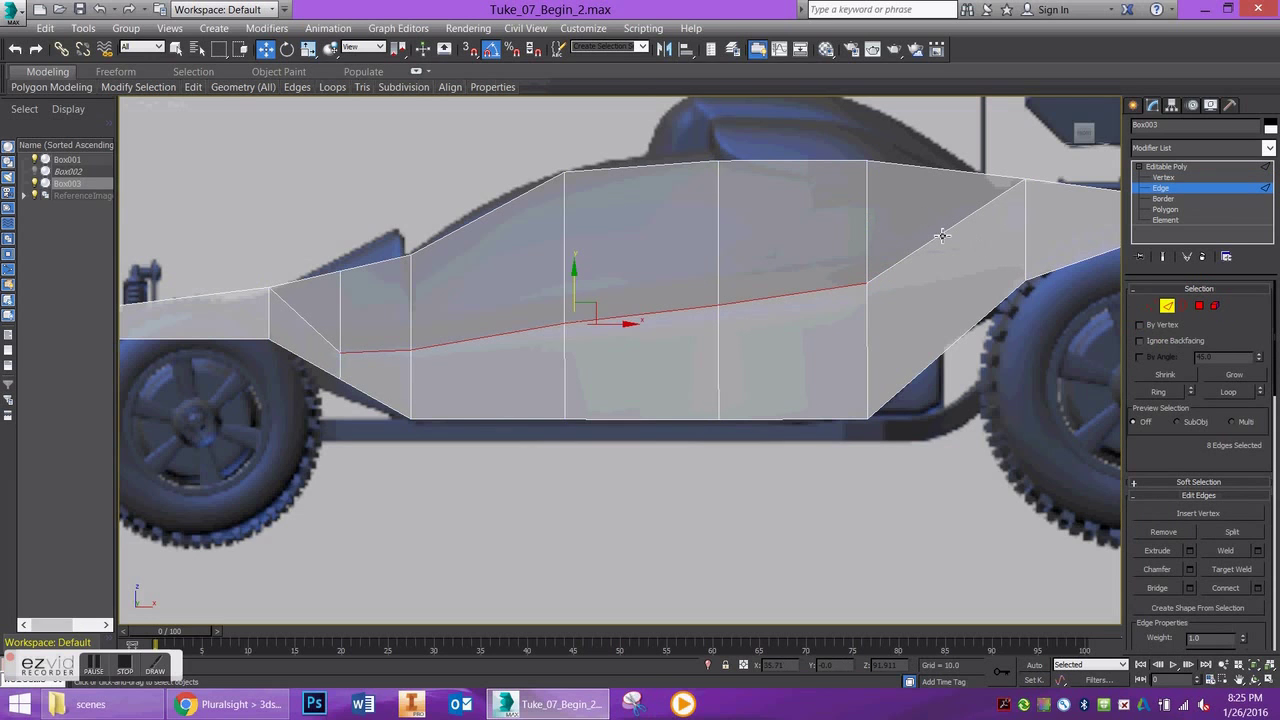
click(941, 235)
click(1226, 392)
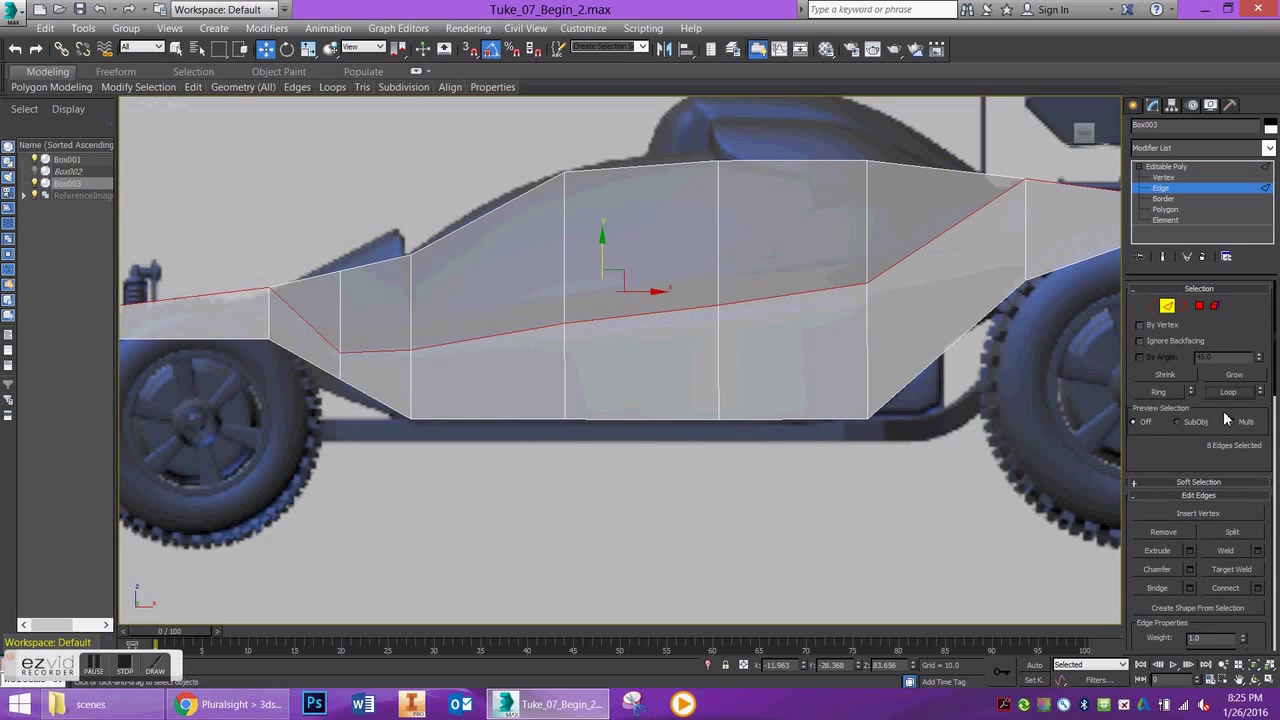
click(944, 232)
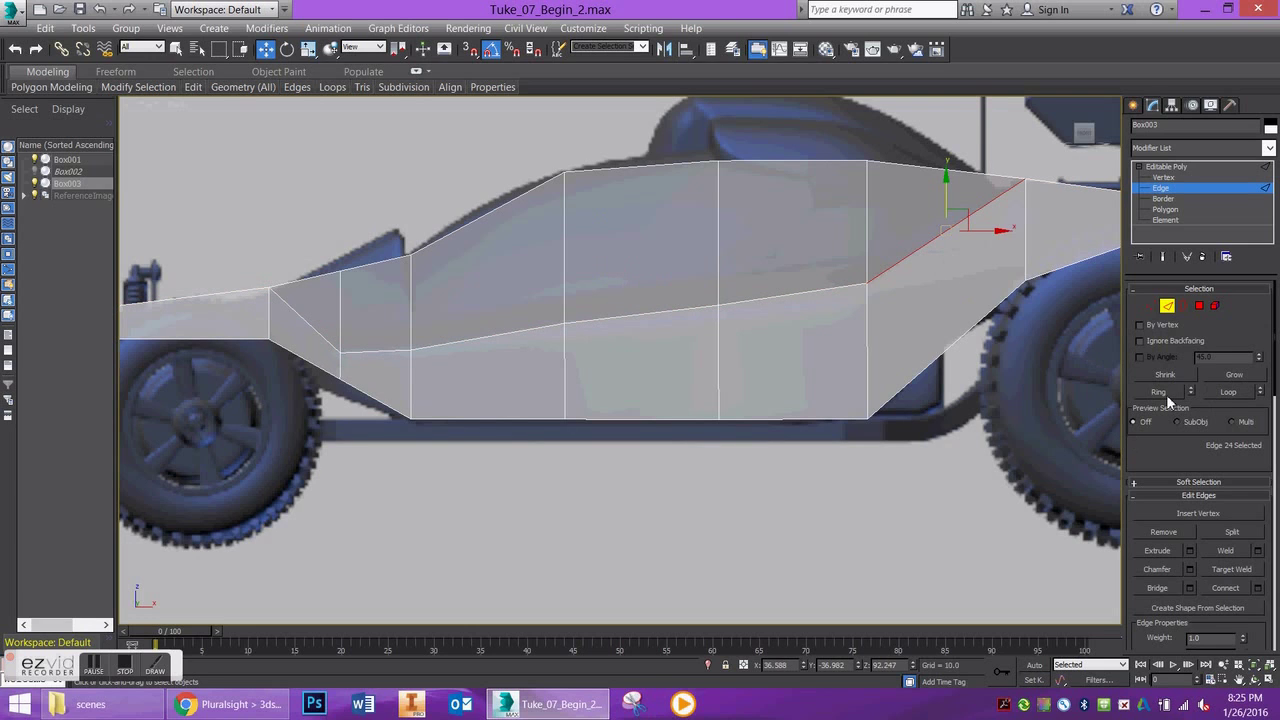
click(1163, 391)
scroll(1184, 451, down, 1)
click(1228, 560)
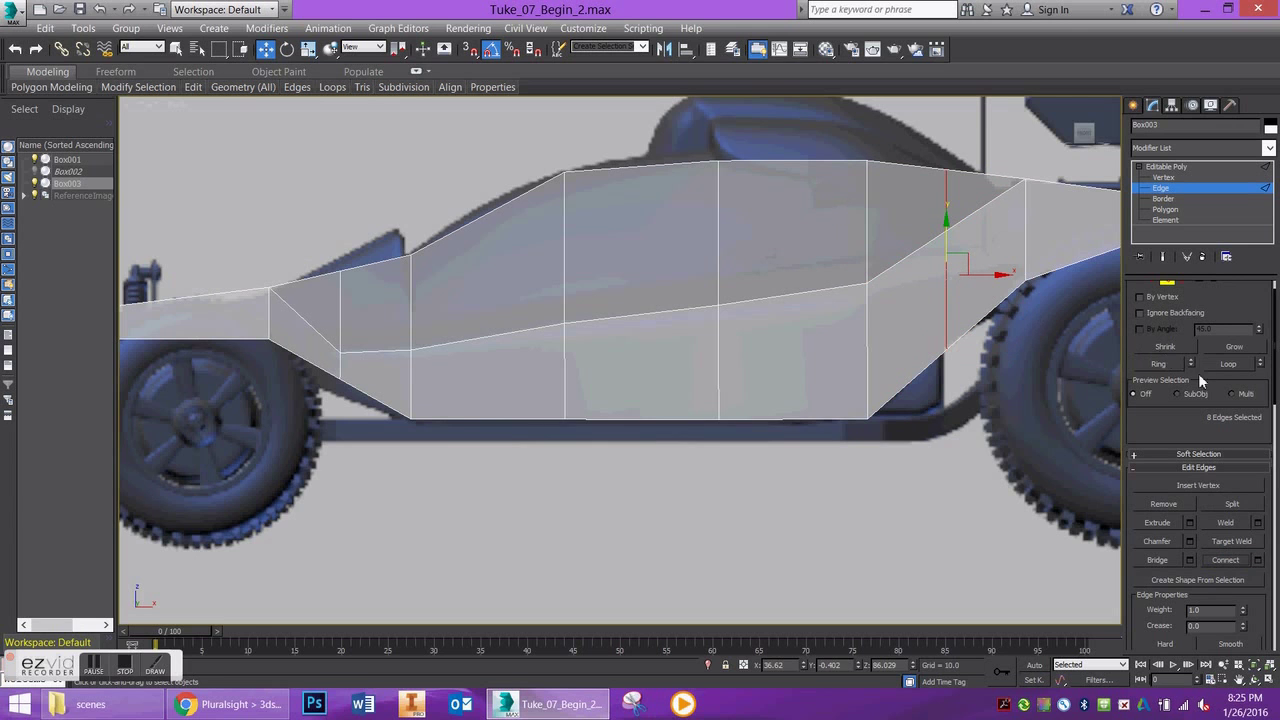
In the front view, lower the new loop's vertex pair on the upper side line to continue the gentle slope.
click(1166, 178)
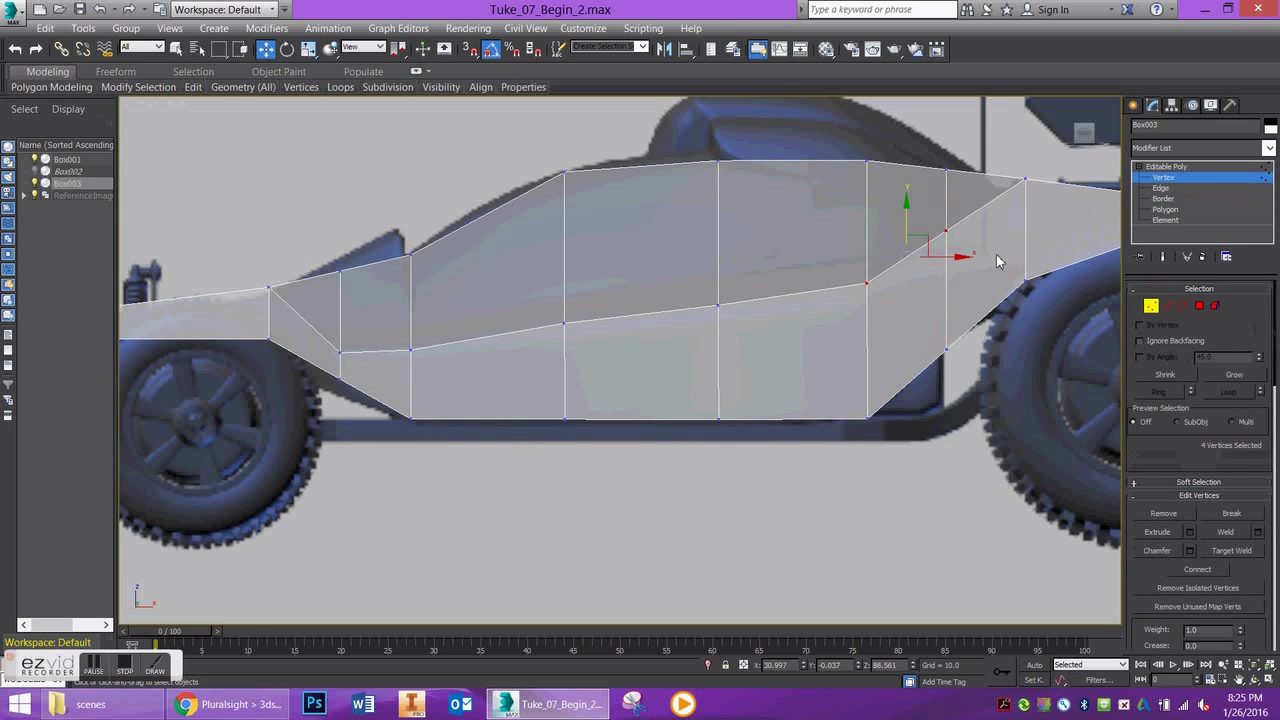
alt+middle_drag(868, 298, 923, 314)
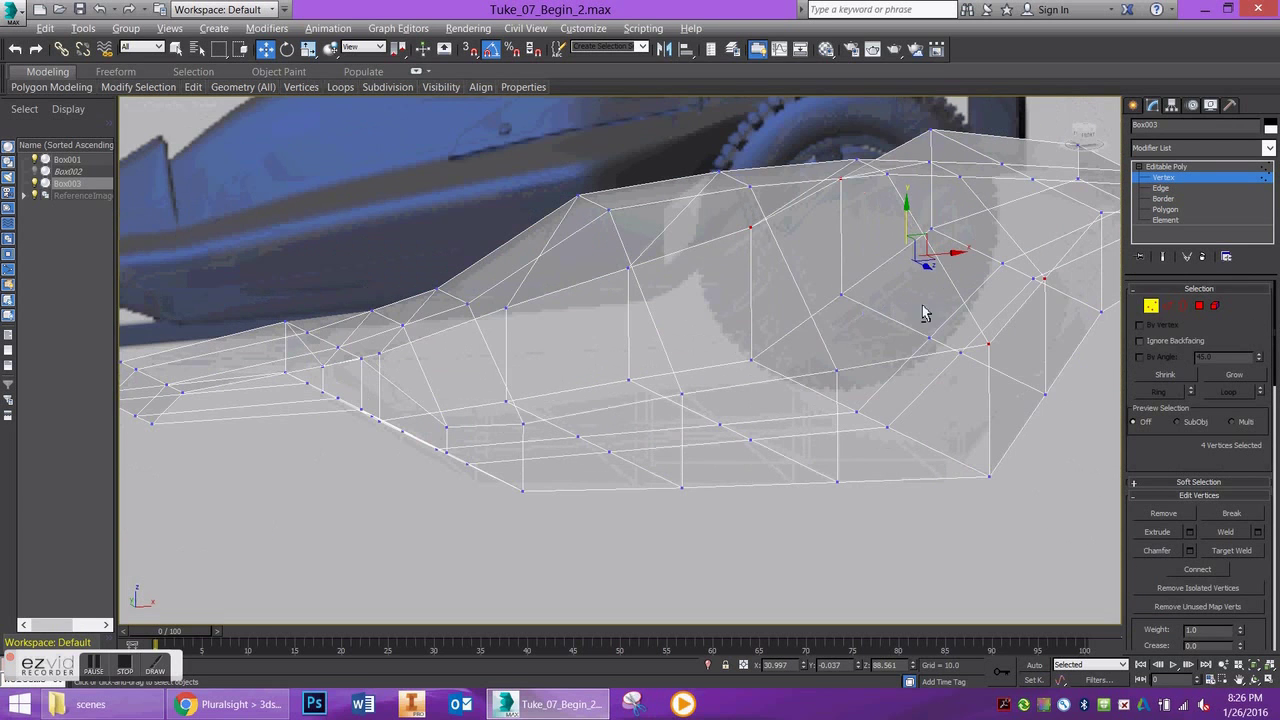
click(1053, 286)
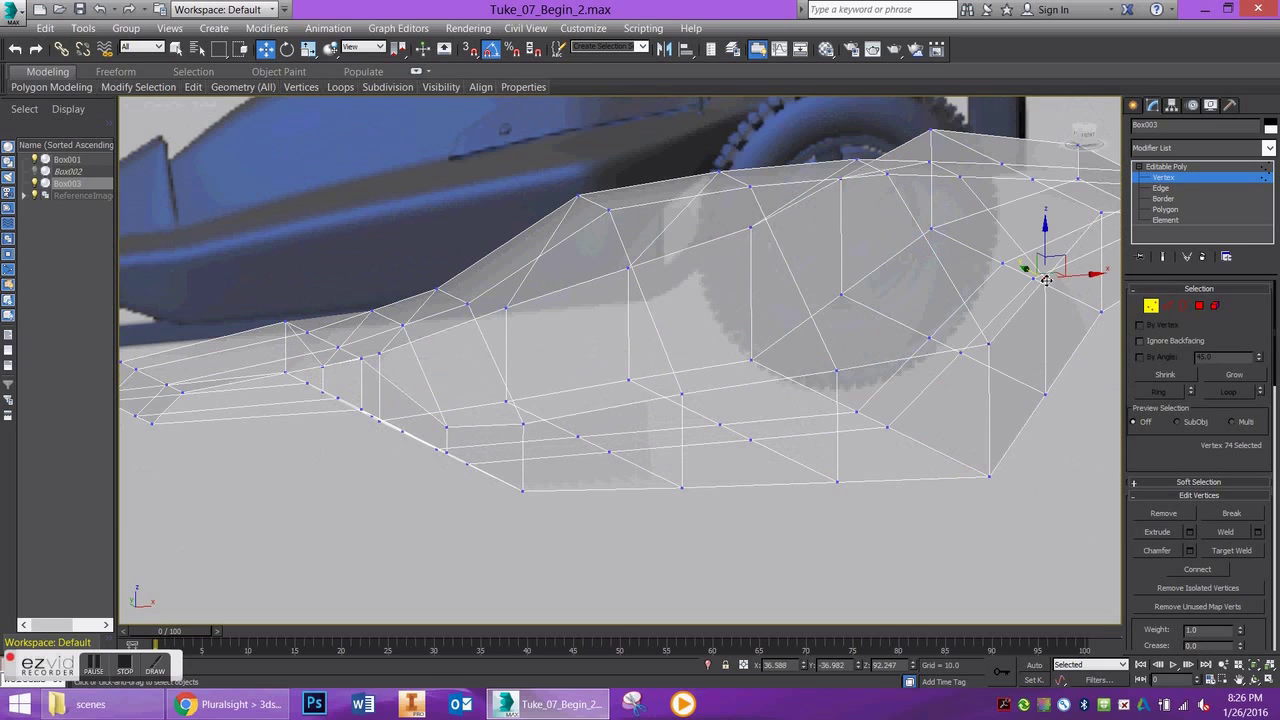
click(1088, 140)
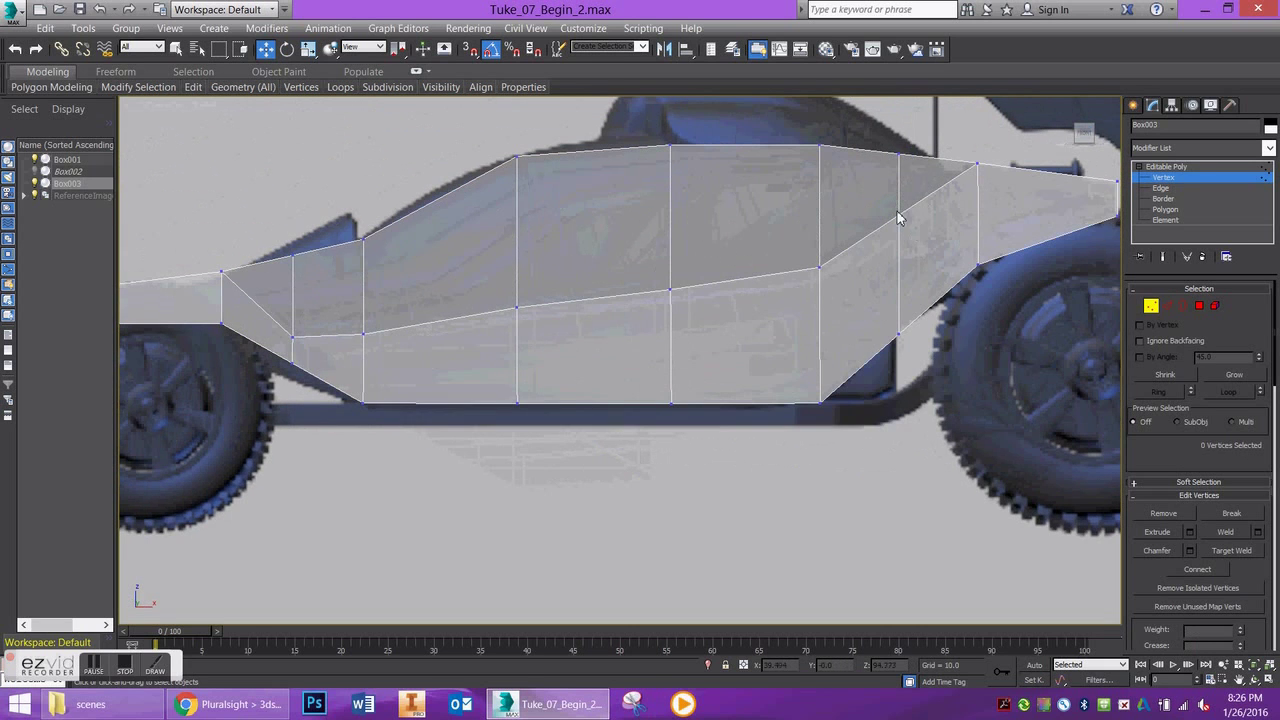
mouse_move(880, 235)
mouse_down()
mouse_move(926, 206)
mouse_move(903, 200)
mouse_move(902, 228)
mouse_up()
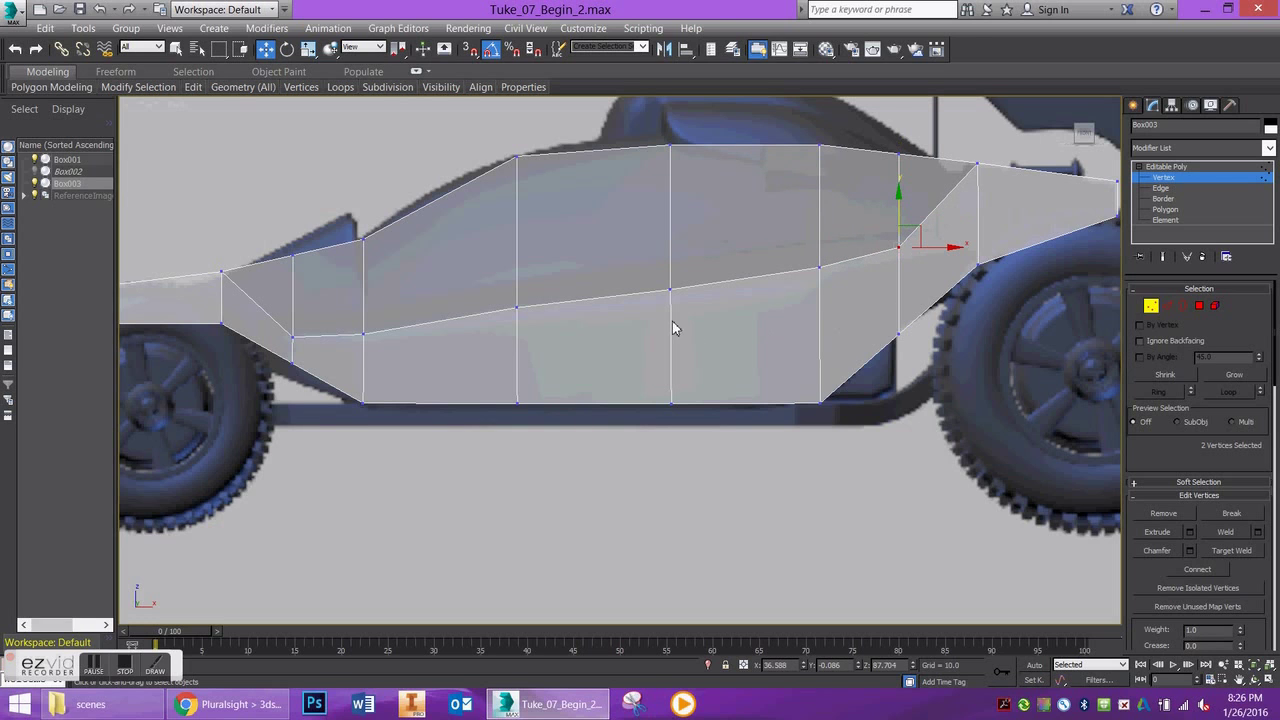
Lower the four upper vertices where the nose meets the body by about 0.8 units along Z.
middle_drag(673, 328, 763, 326)
drag(300, 294, 316, 256)
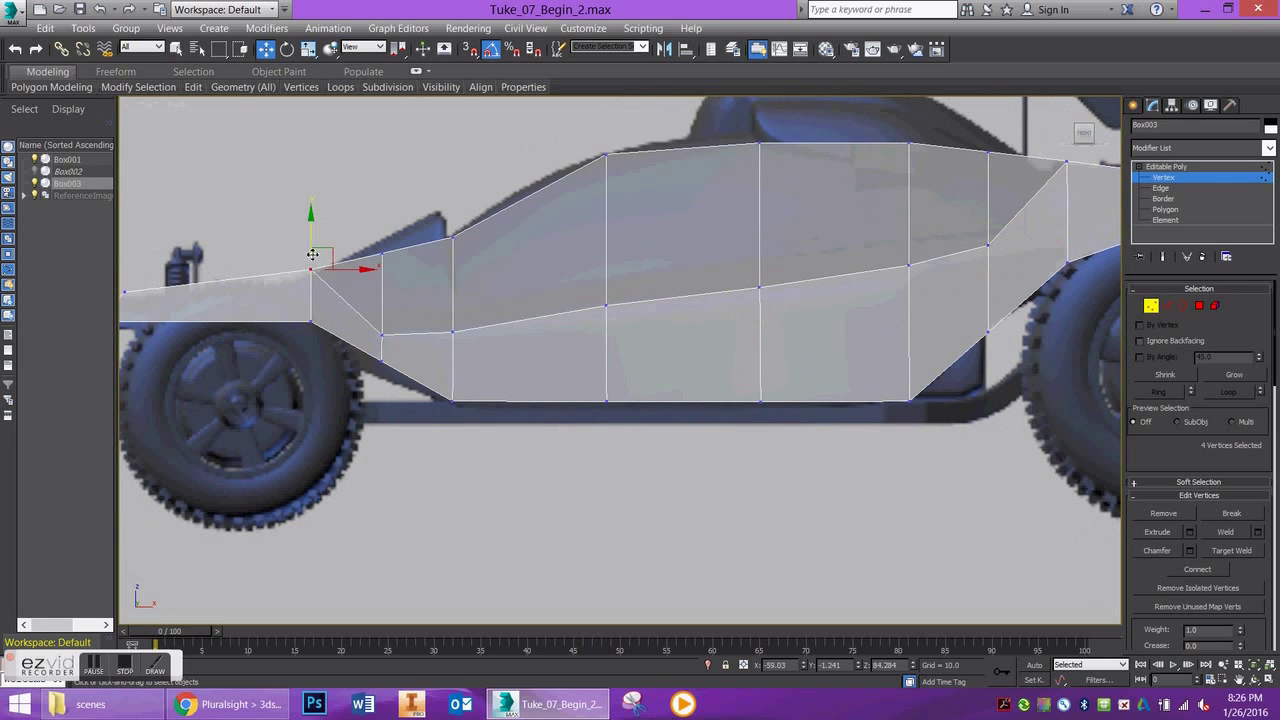
alt+middle_drag(323, 266, 314, 274)
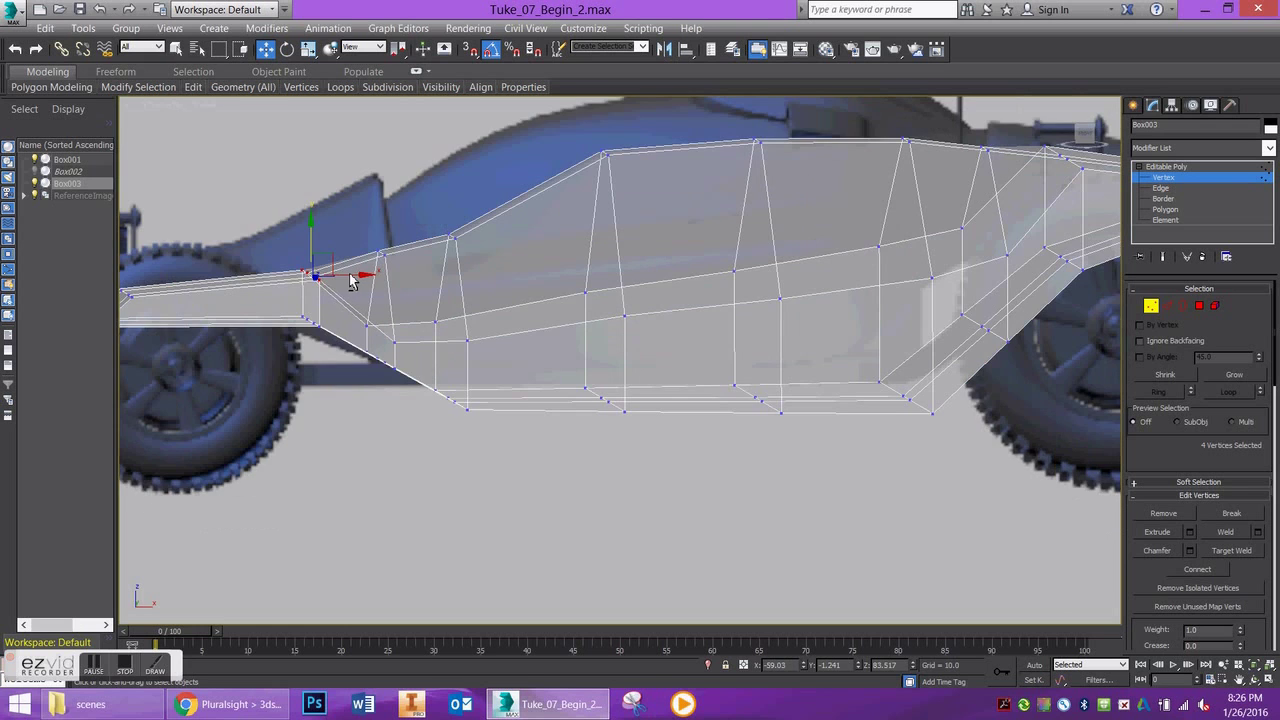
Turn off see-through display and examine the body's shape from the left view and several orbited angles.
key(l)
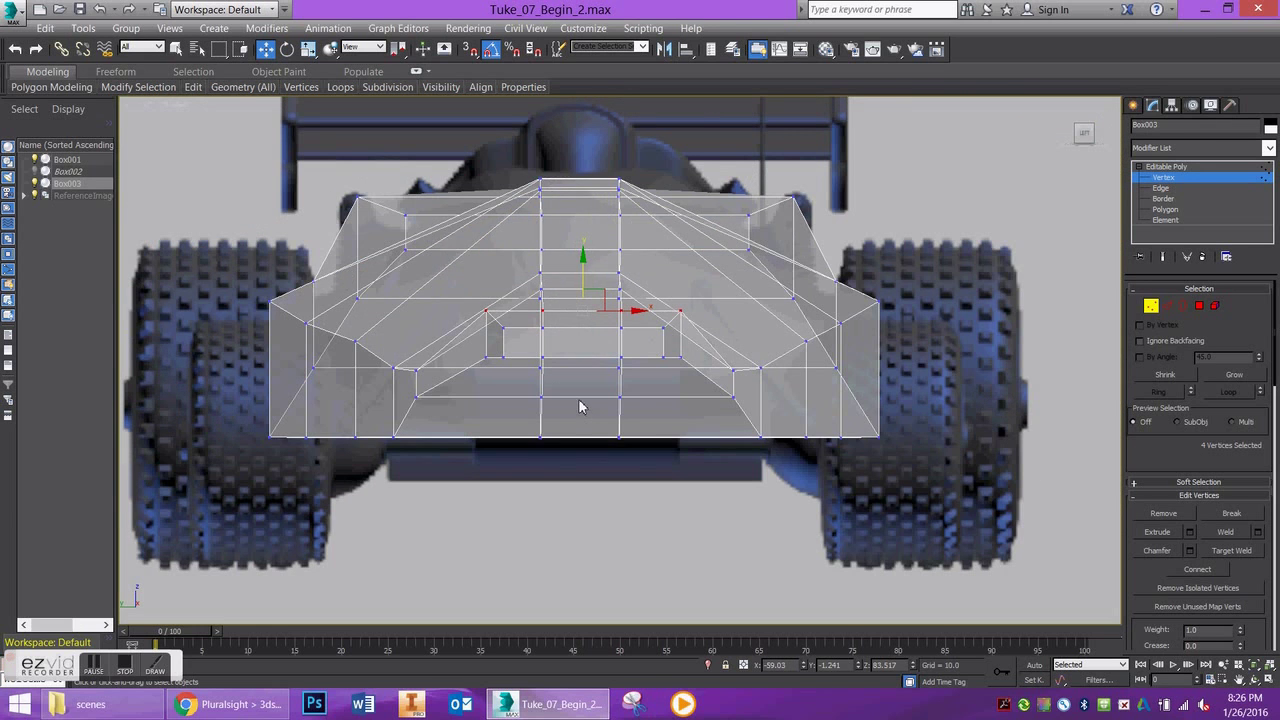
key(alt+x)
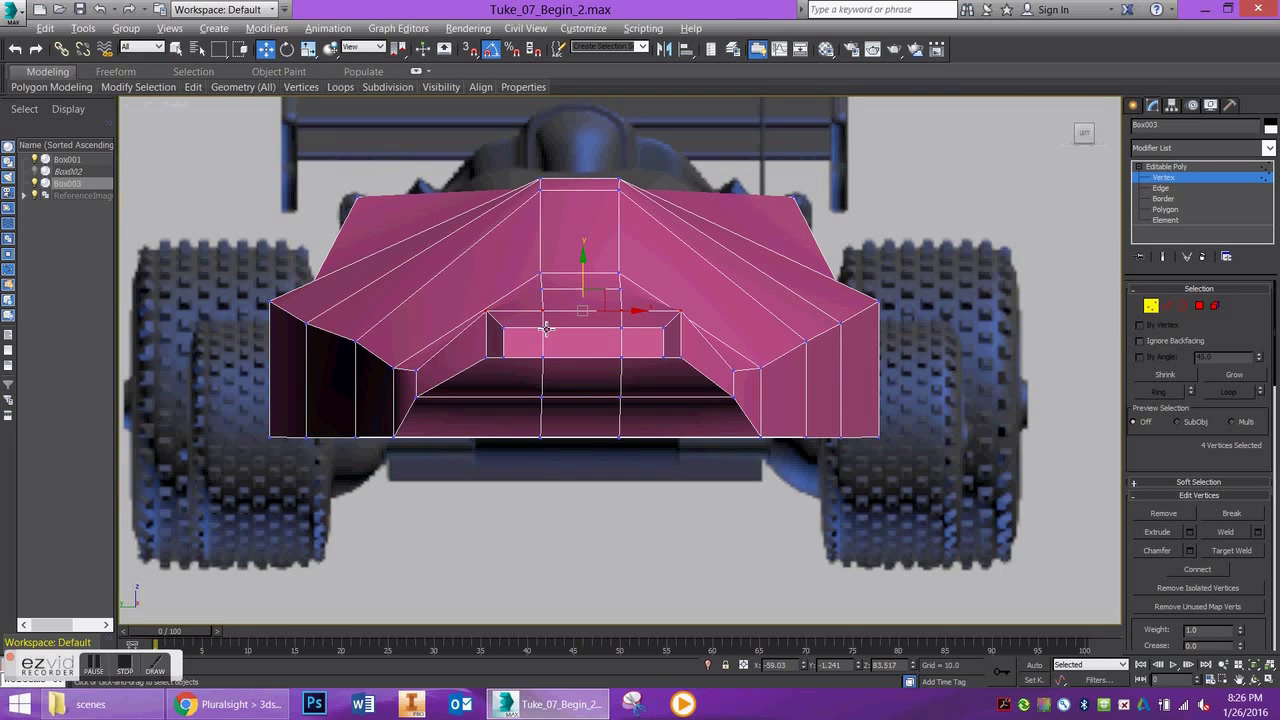
alt+middle_drag(666, 337, 814, 217)
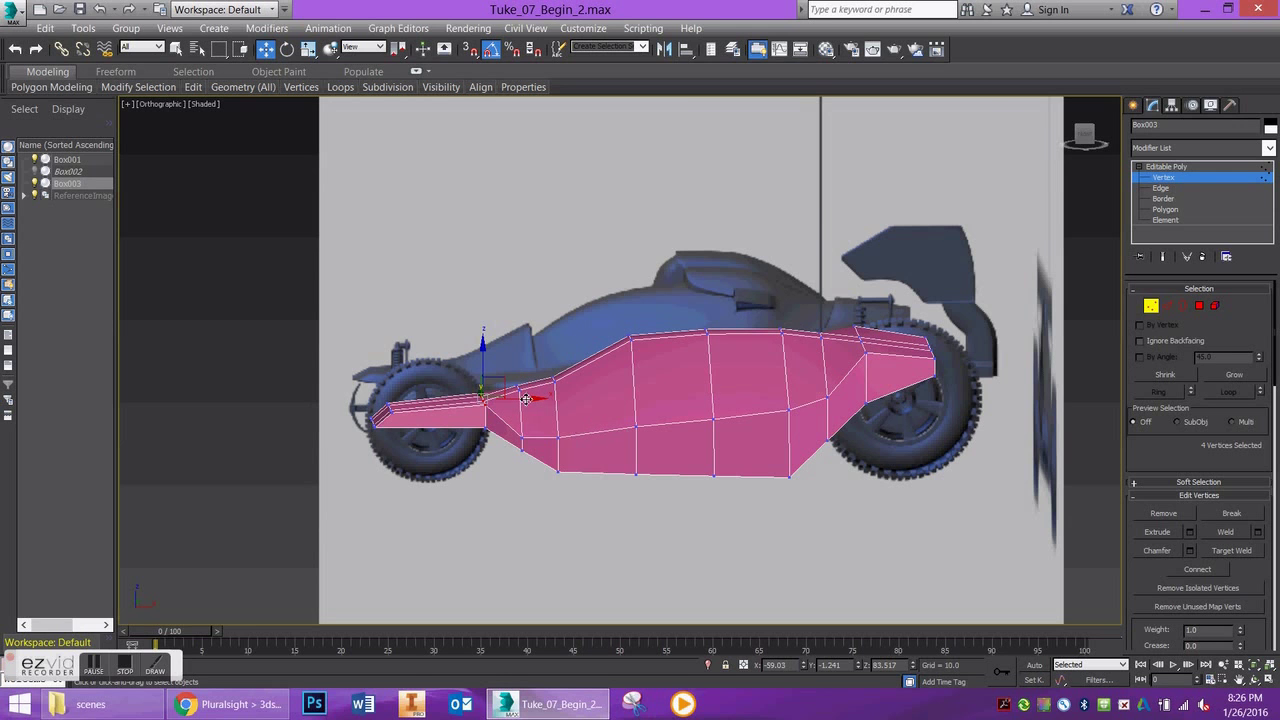
alt+middle_drag(538, 432, 585, 190)
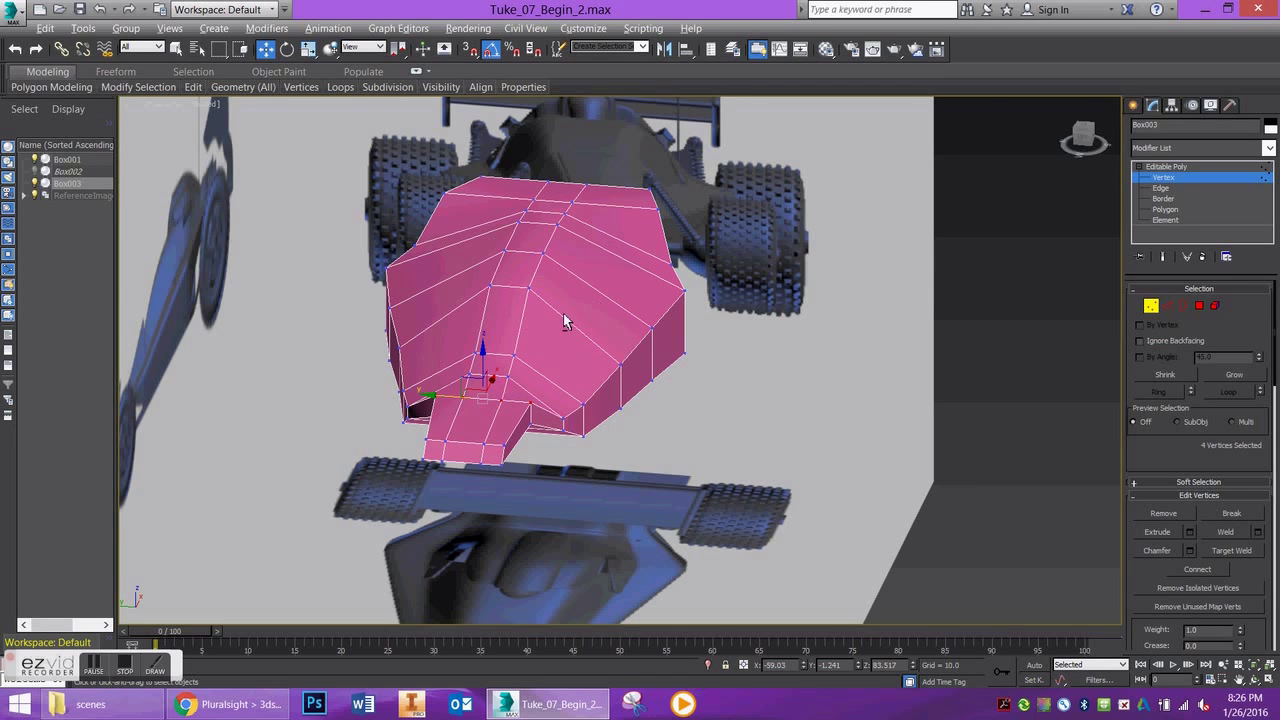
alt+middle_drag(564, 318, 615, 316)
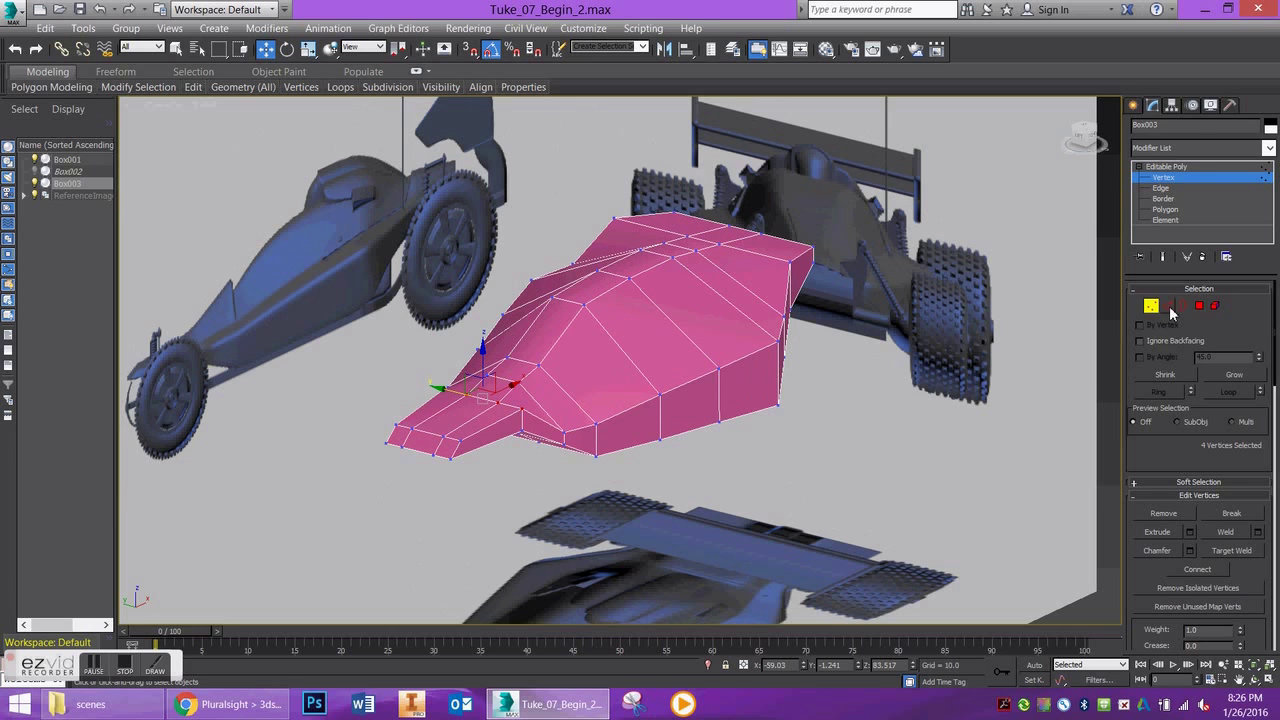
alt+middle_drag(640, 362, 613, 324)
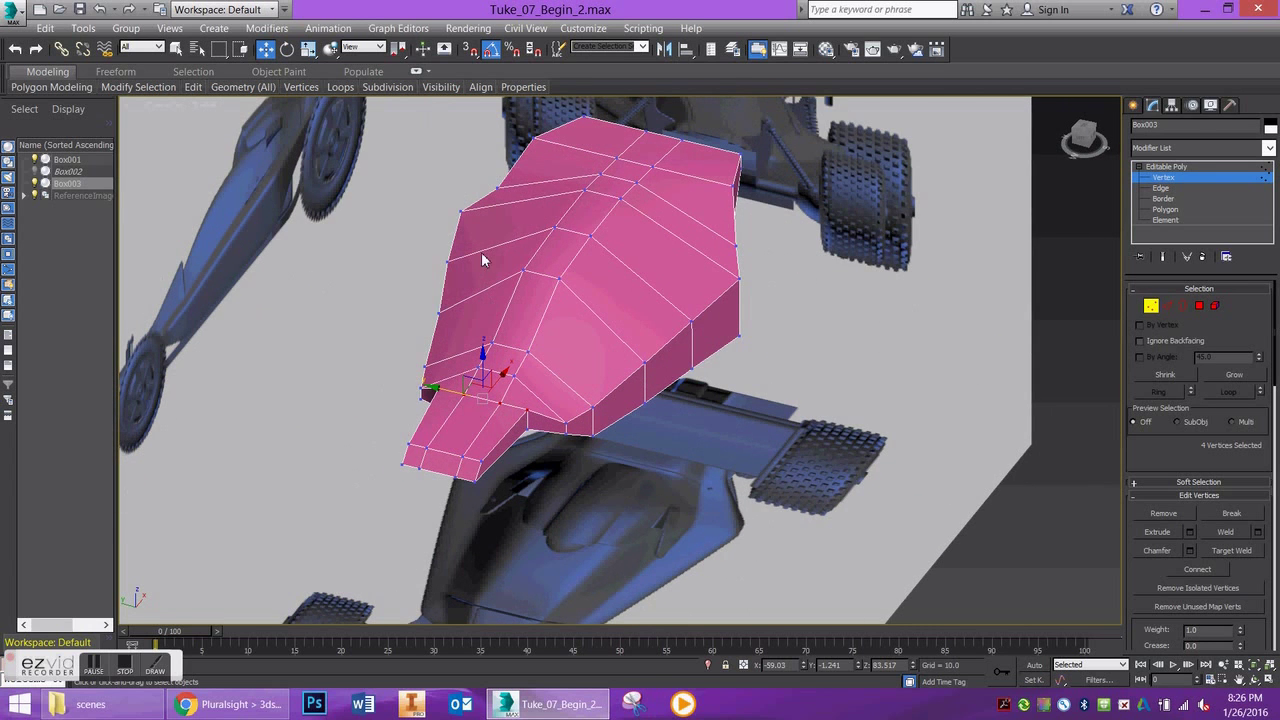
alt+middle_drag(688, 181, 755, 186)
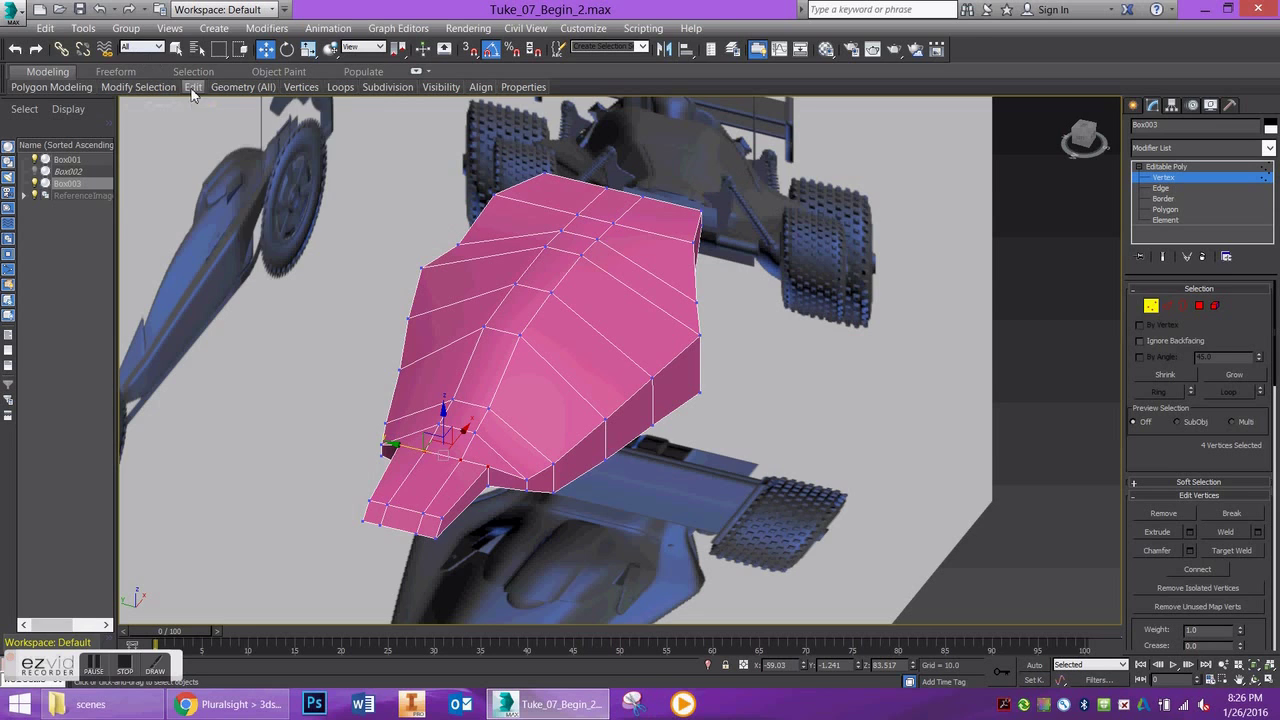
In the top view, add two lengthwise edge loops with Swift Loop, one on each side between centre strip and outer edge.
mouse_move(192, 93)
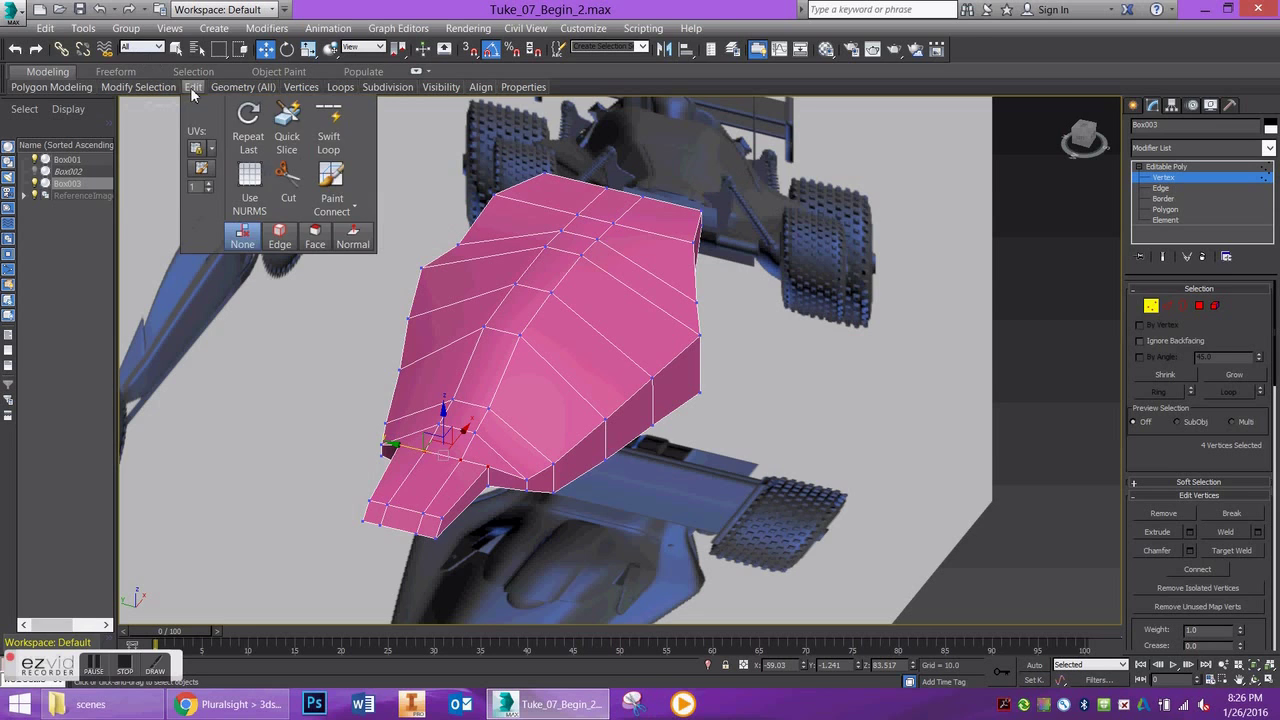
click(331, 133)
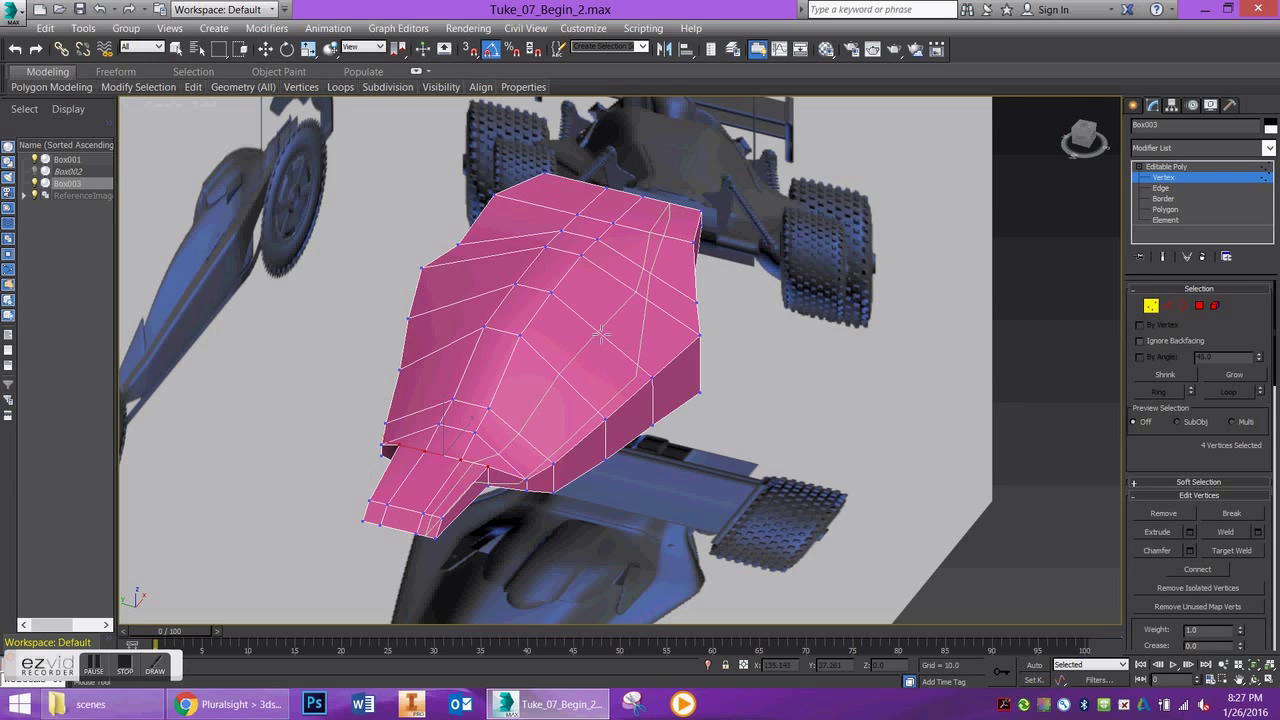
key(t)
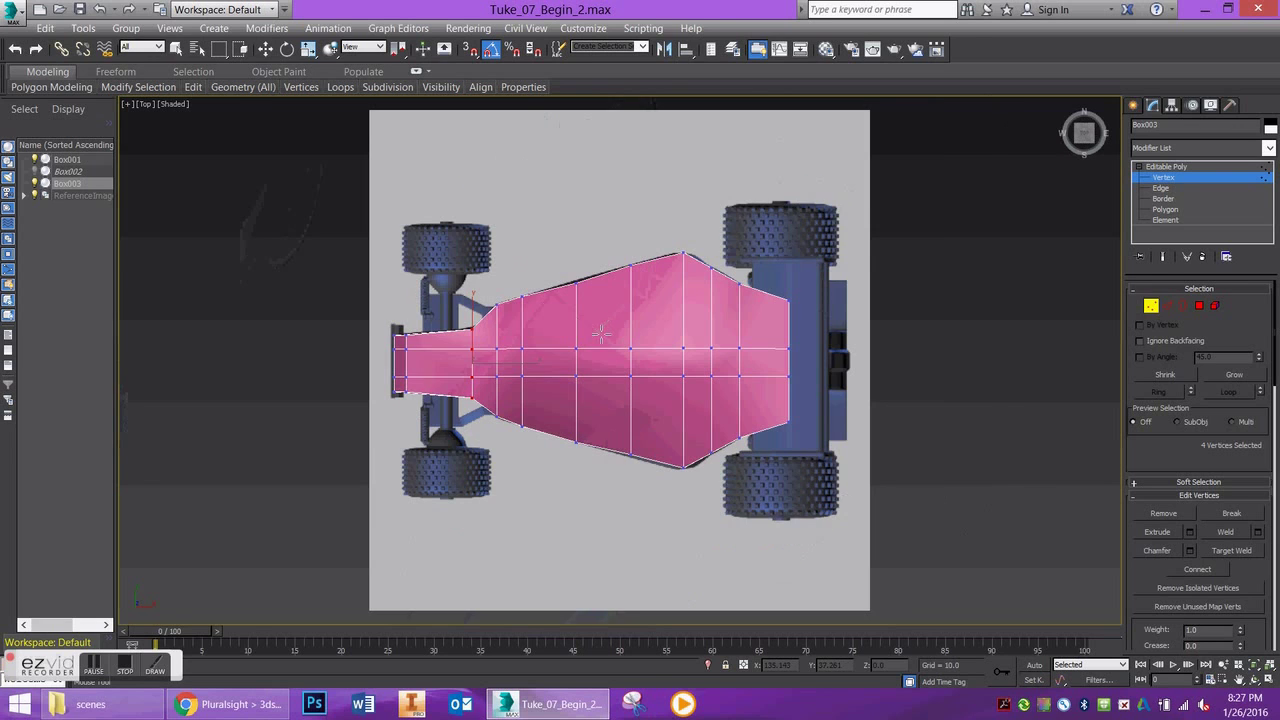
click(514, 400)
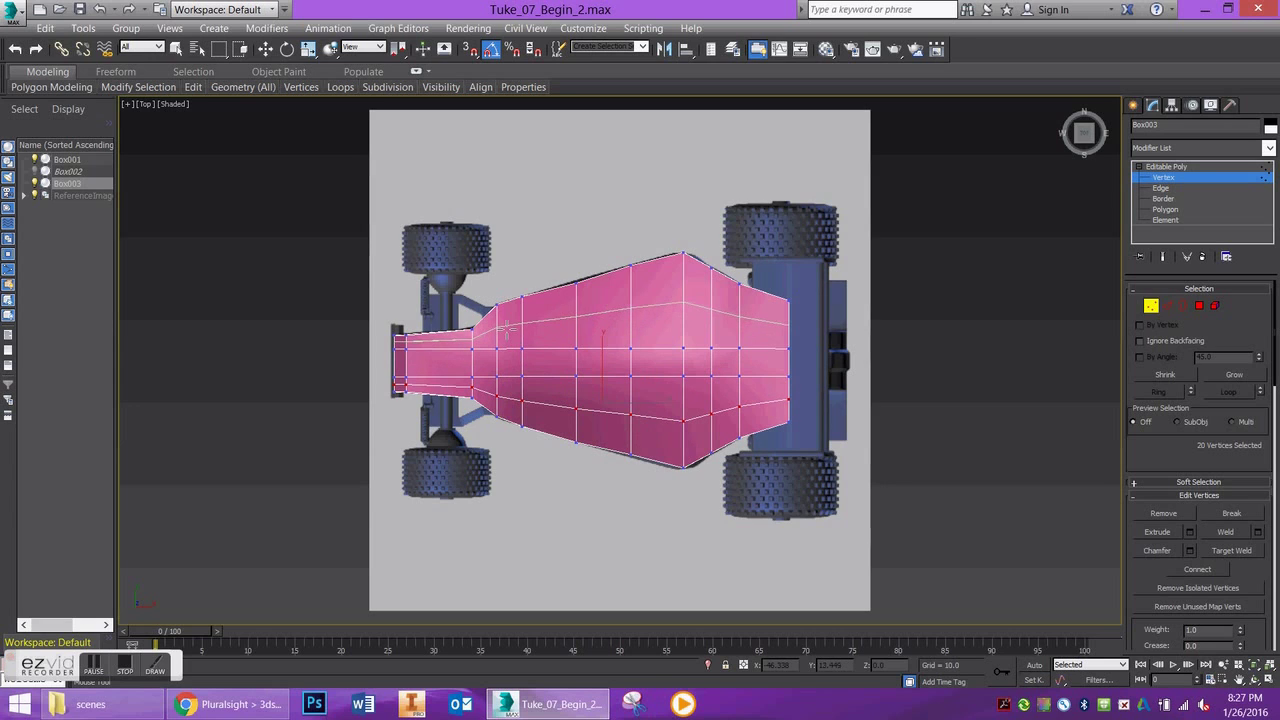
click(506, 324)
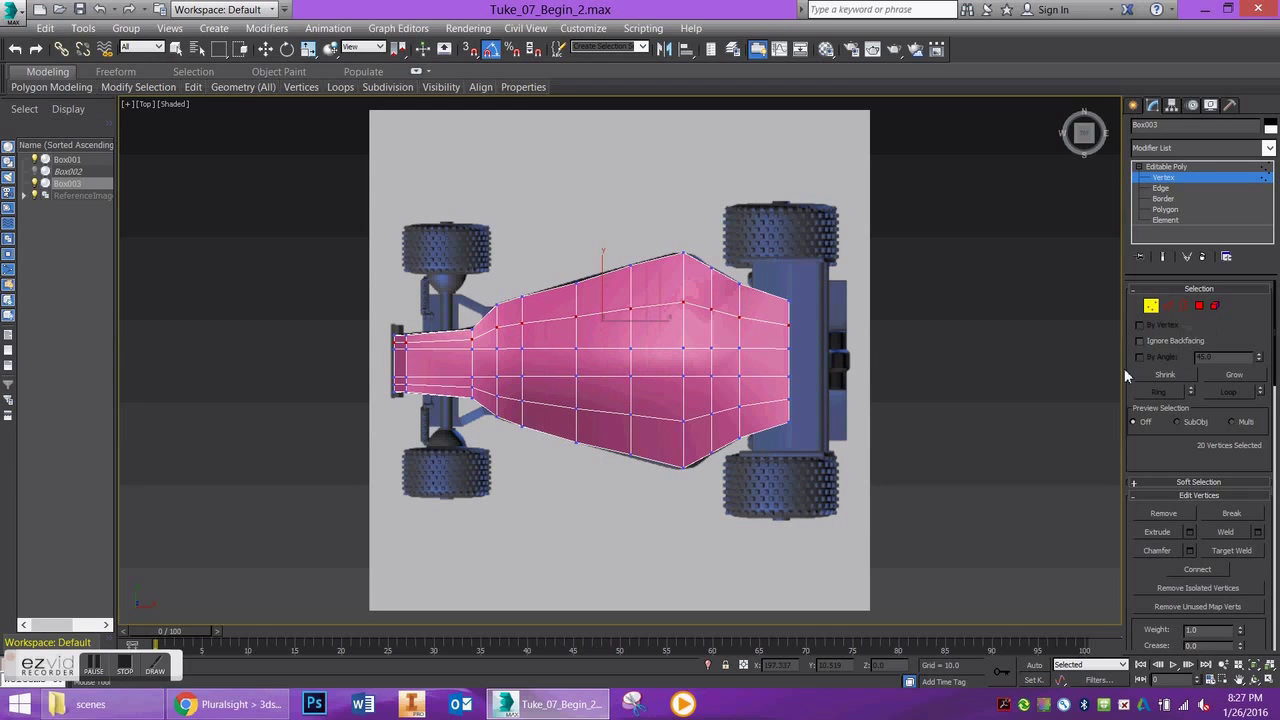
Select the three middle edges of the new lengthwise loop on each side of the body, six edges in all.
click(1167, 305)
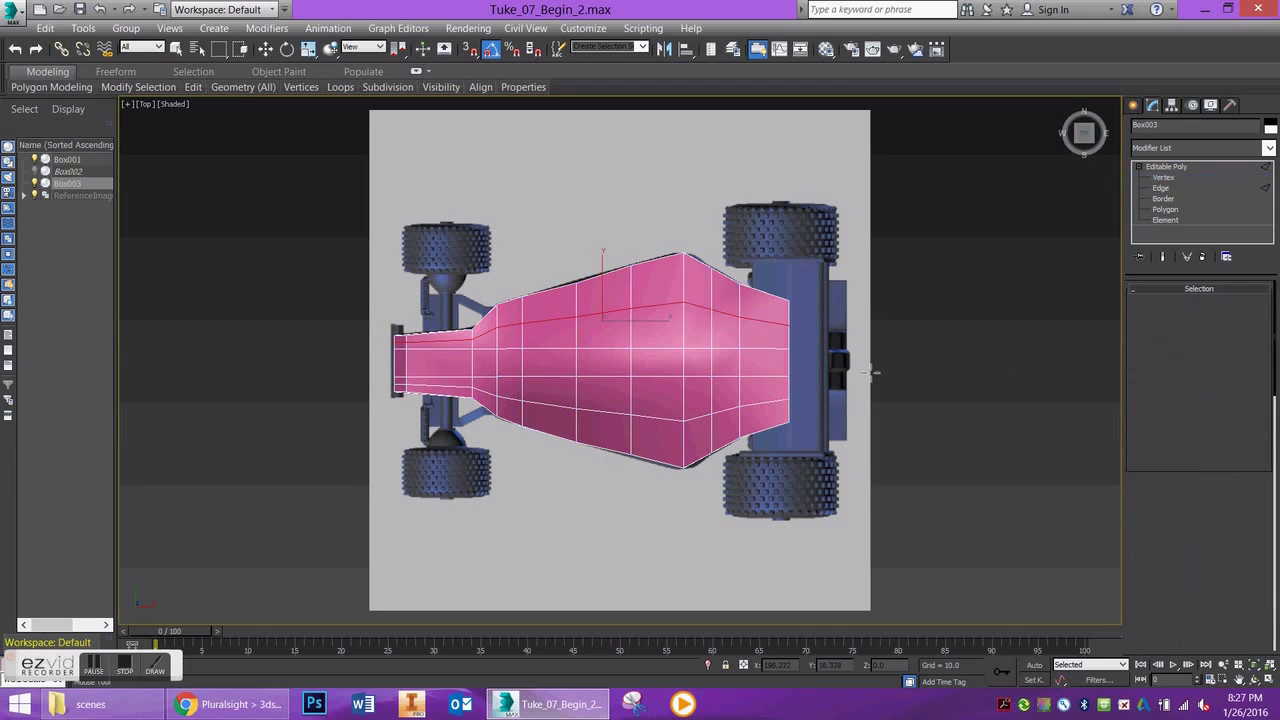
alt+middle_drag(577, 375, 616, 345)
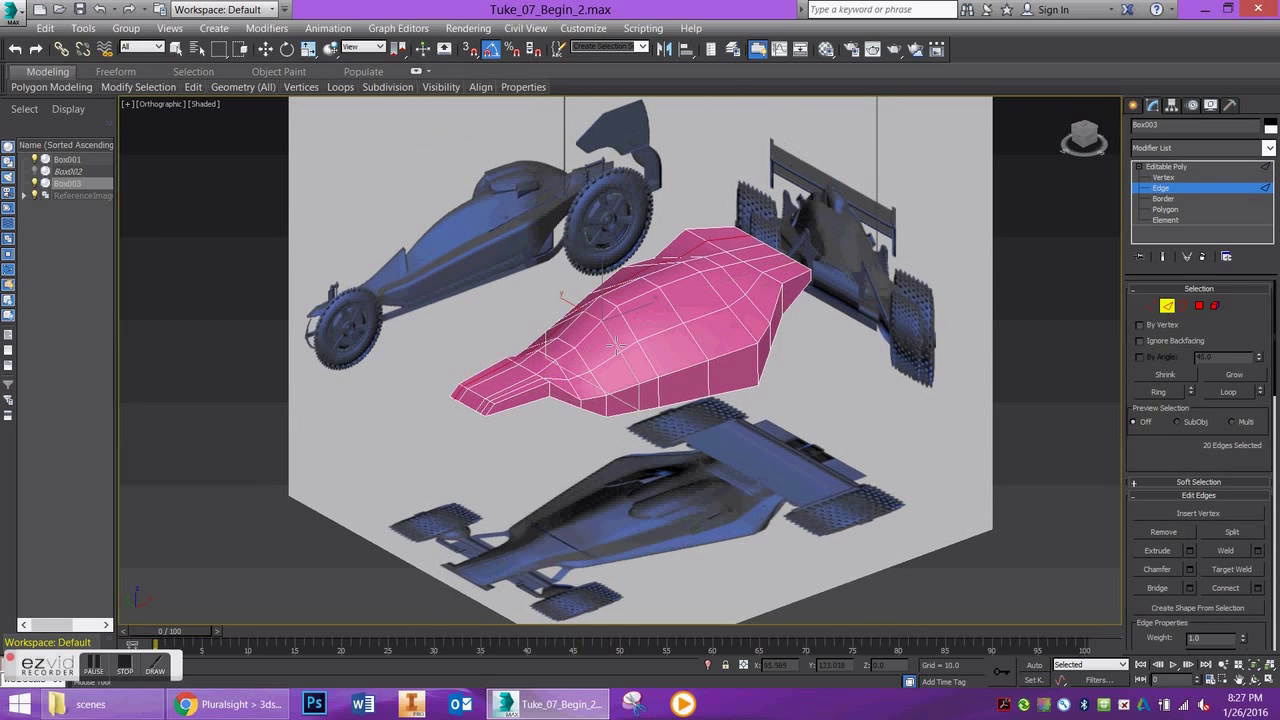
click(264, 49)
scroll(600, 310, up, 5)
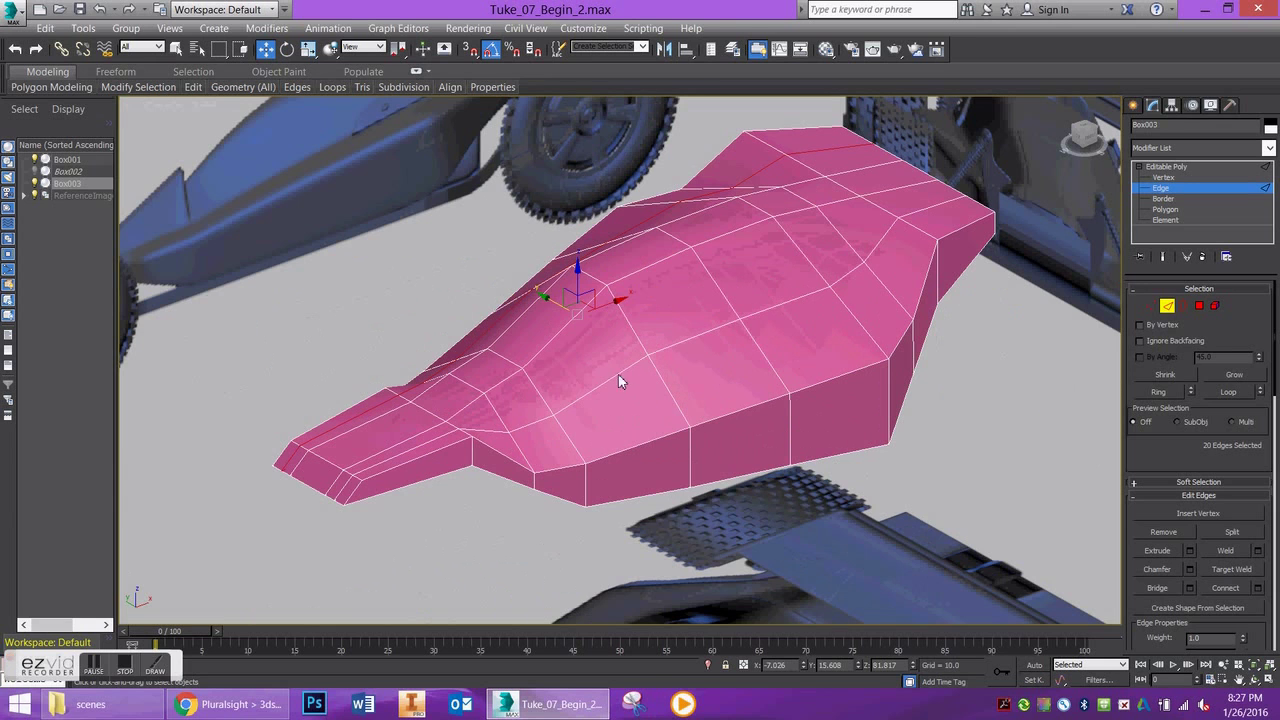
click(621, 376)
ctrl+click(492, 330)
alt+middle_drag(558, 326, 597, 369)
ctrl+click(530, 234)
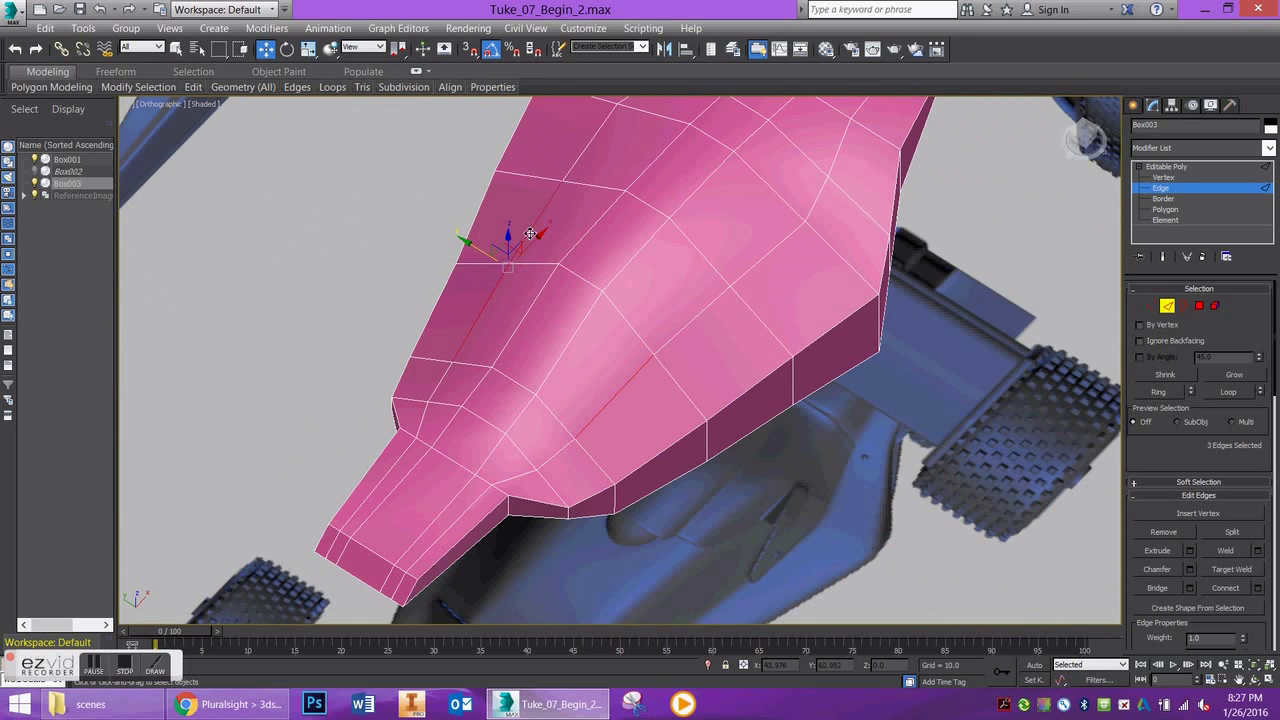
ctrl+click(575, 152)
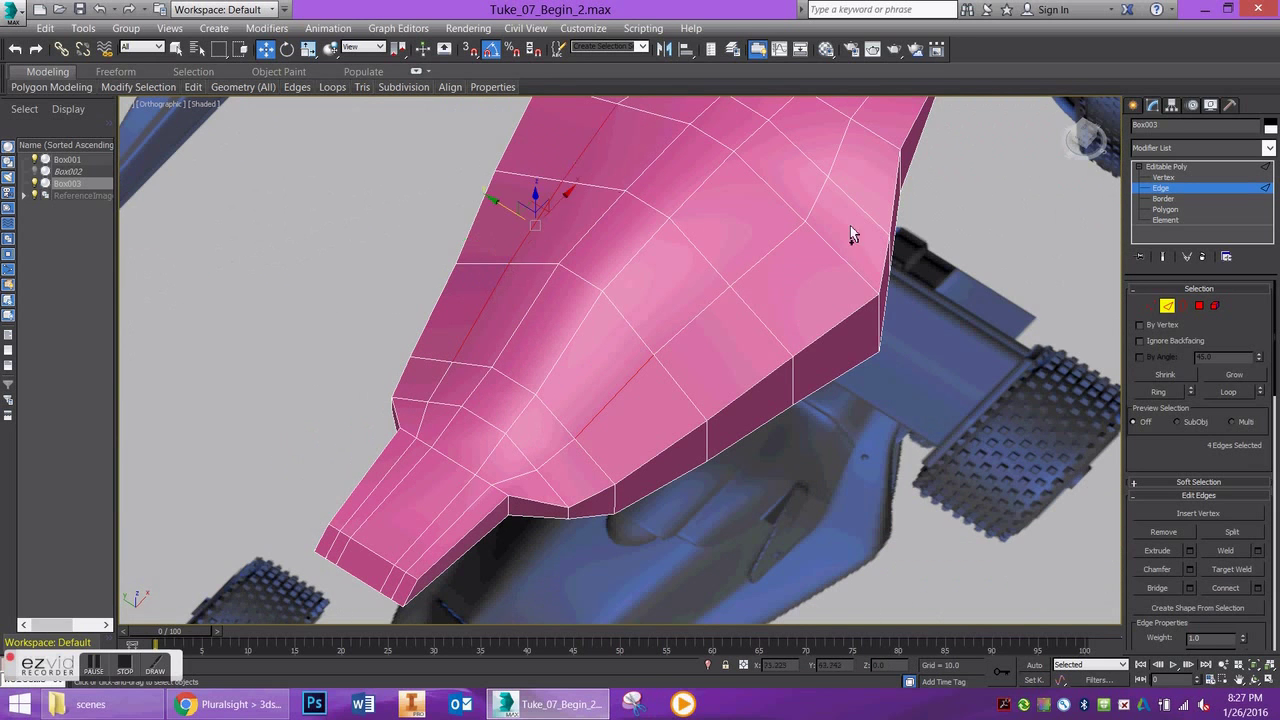
ctrl+click(760, 263)
ctrl+click(704, 312)
In the front view, lower the six selected edges to sit a little above the lower side line.
key(f)
middle_drag(648, 286, 677, 503)
scroll(668, 424, up, 3)
drag(592, 231, 591, 272)
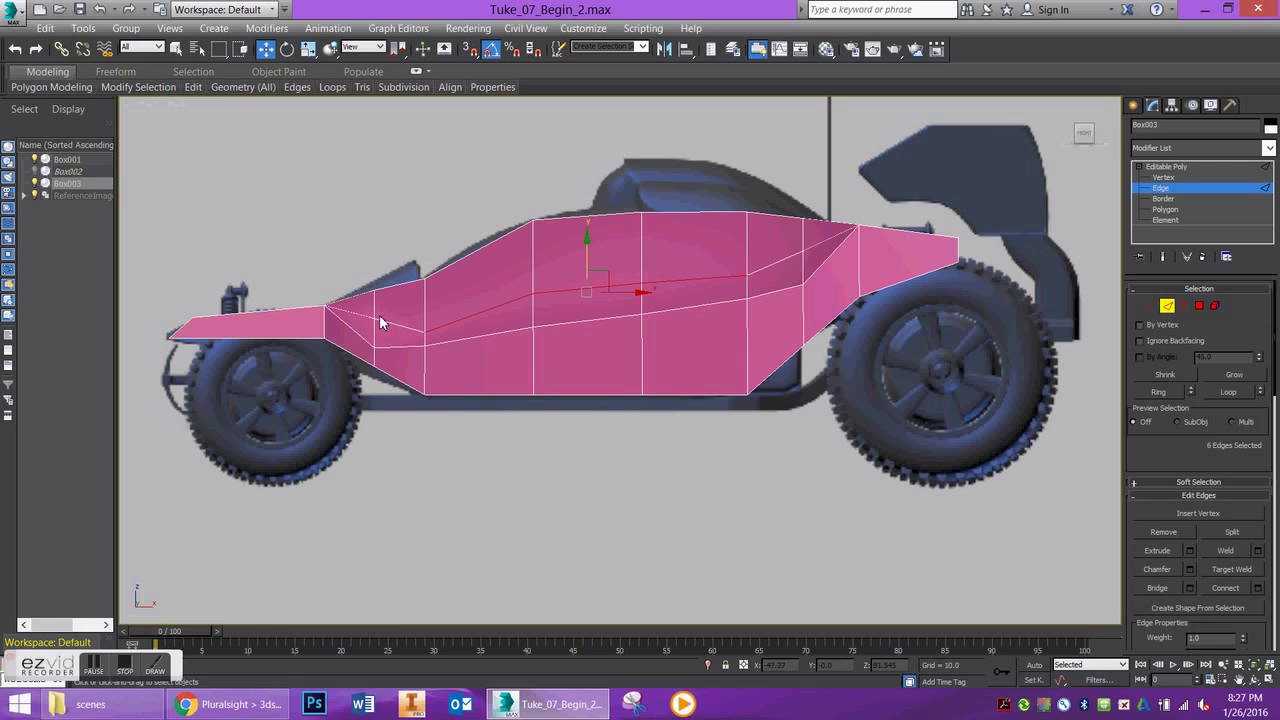
With see-through display on, lower the three foremost vertex pairs of the new loops to just above the lower side line.
key(alt+x)
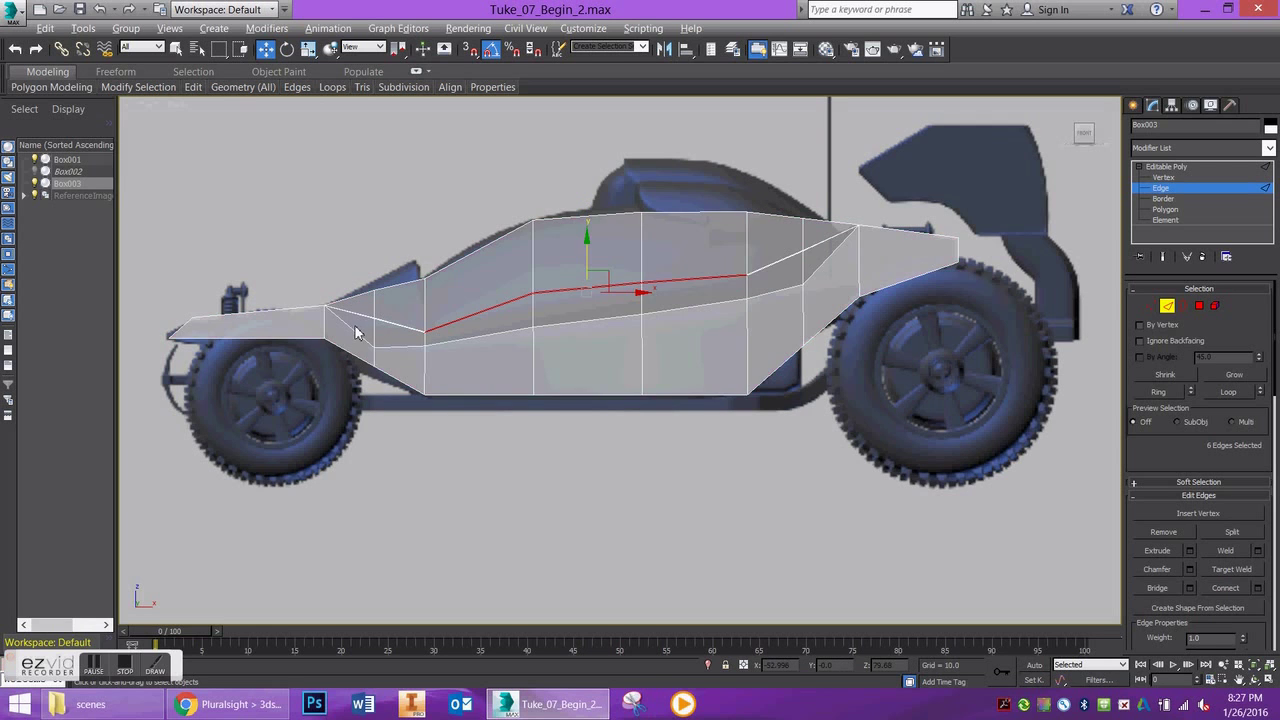
scroll(381, 314, up, 5)
scroll(445, 342, up, 2)
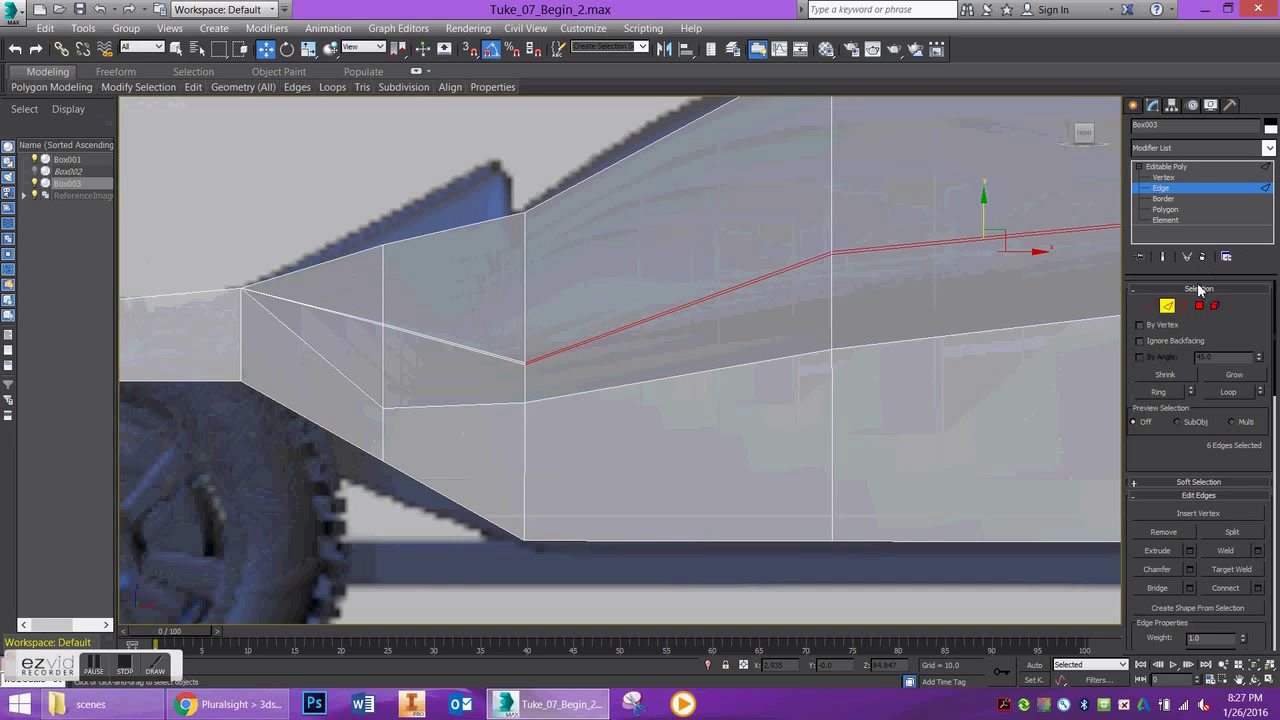
click(1149, 307)
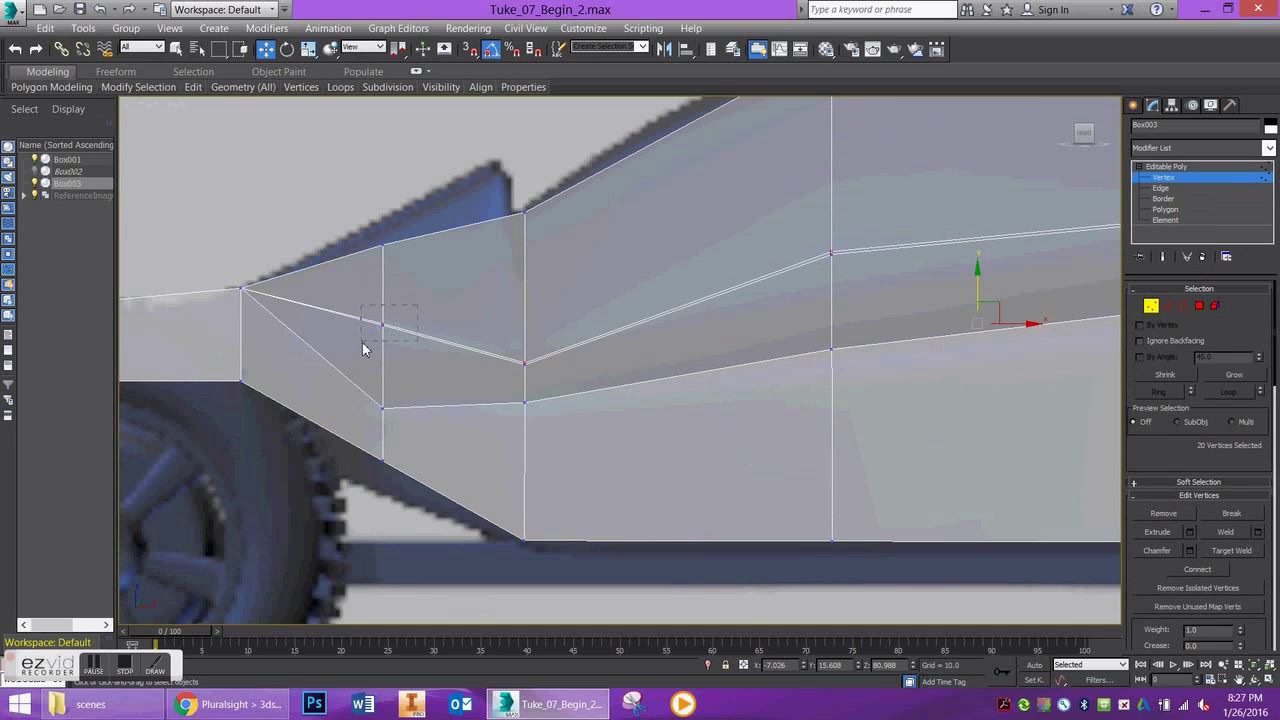
drag(363, 348, 392, 361)
drag(565, 346, 530, 362)
middle_drag(590, 345, 564, 321)
drag(631, 259, 603, 287)
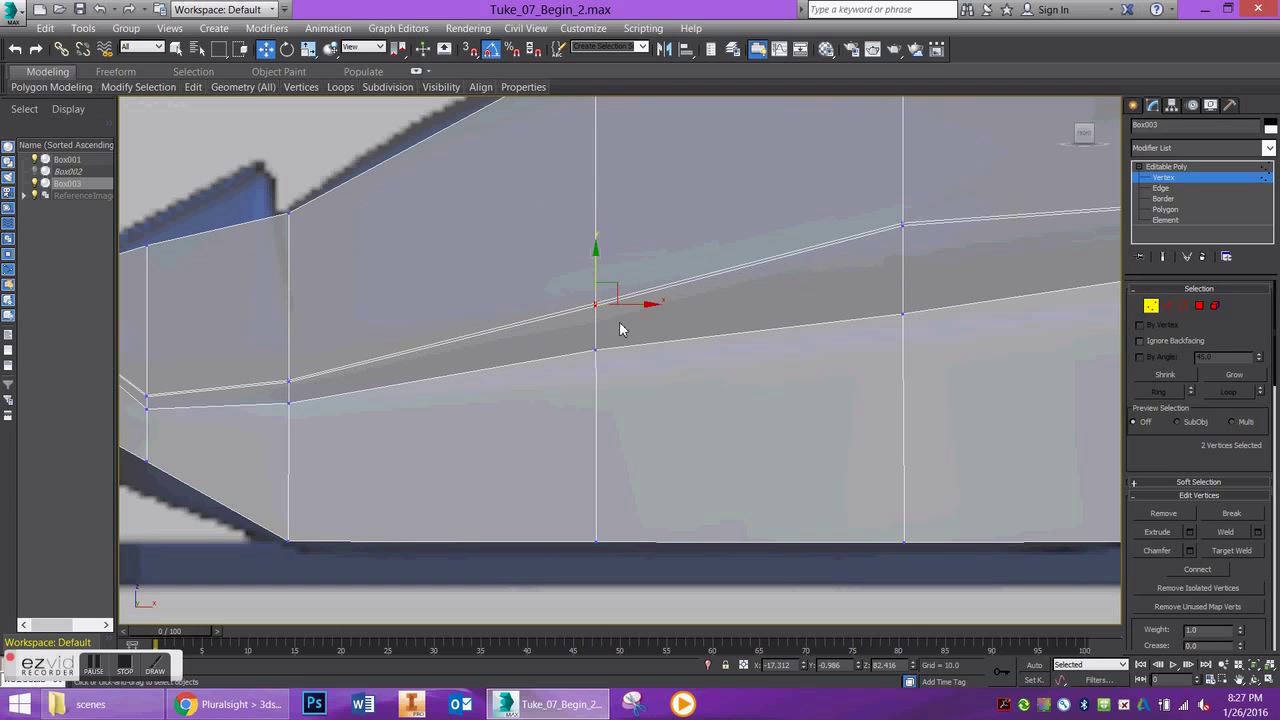
In the front view, raise the near-side loop vertices in the three front columns to overlap their far-side counterparts.
scroll(278, 381, up, 3)
click(300, 381)
drag(300, 362, 299, 351)
middle_drag(373, 357, 638, 350)
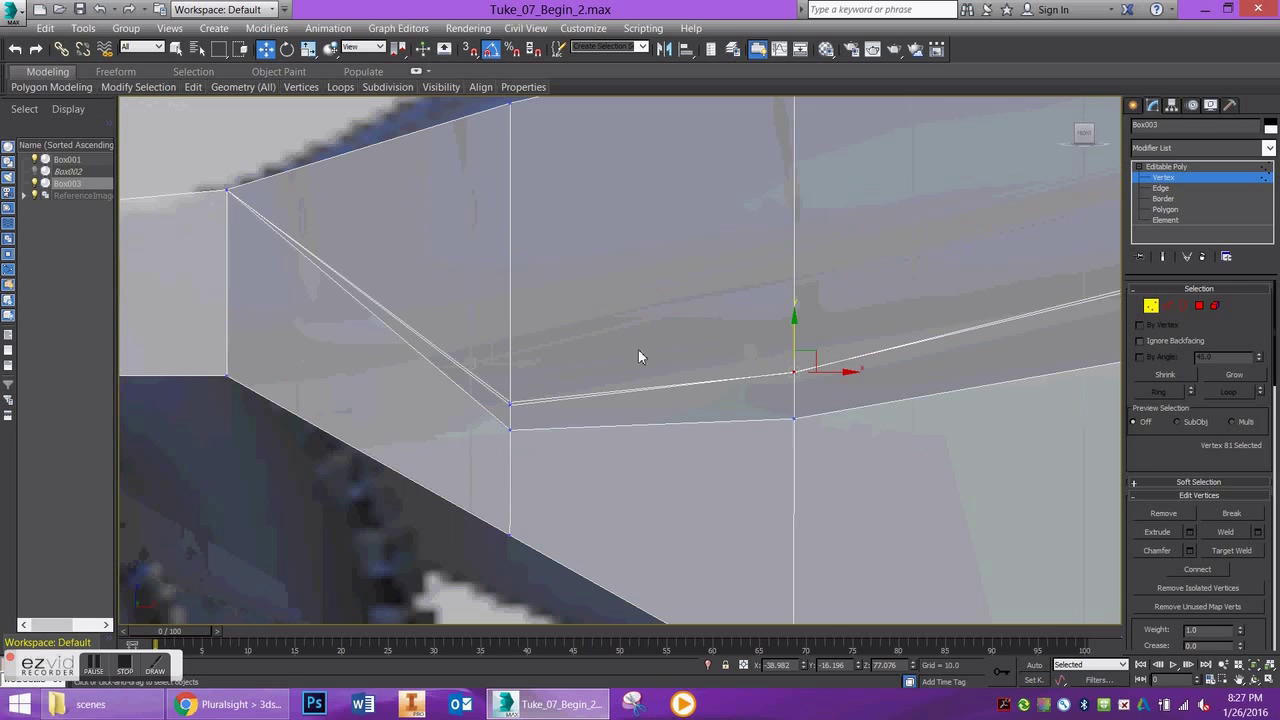
click(510, 402)
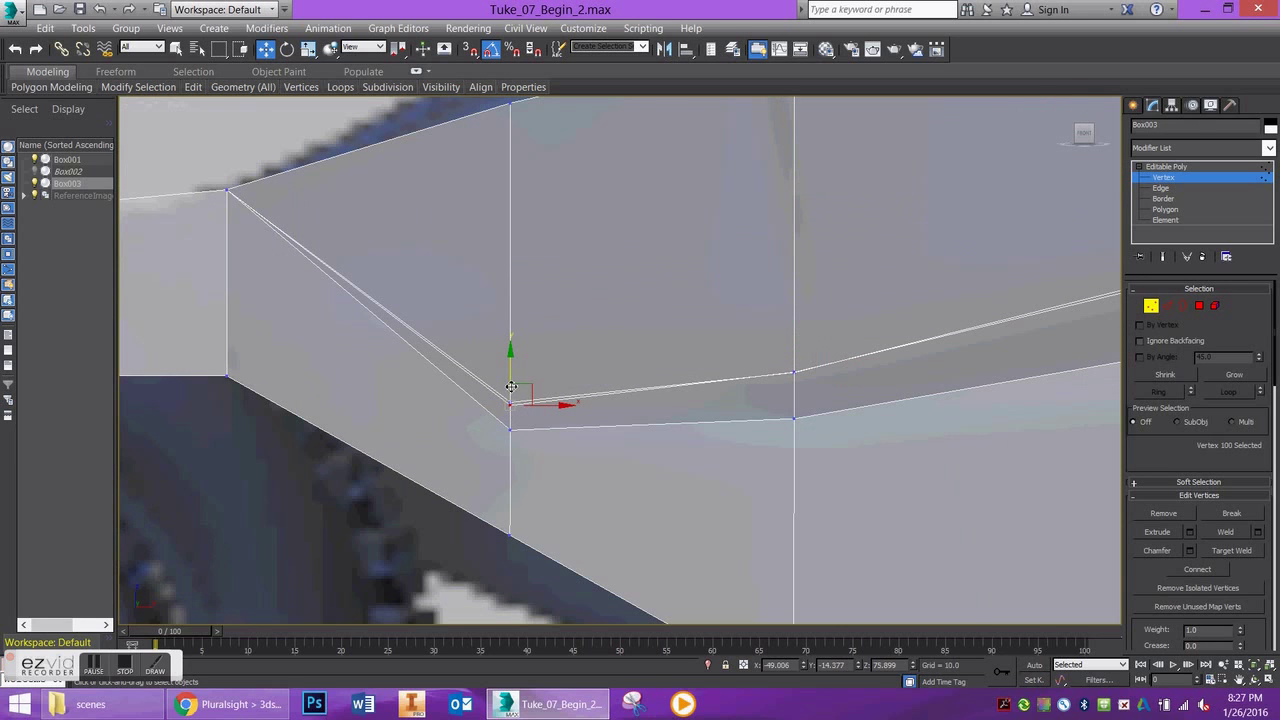
drag(511, 387, 511, 383)
middle_drag(829, 371, 641, 388)
click(736, 310)
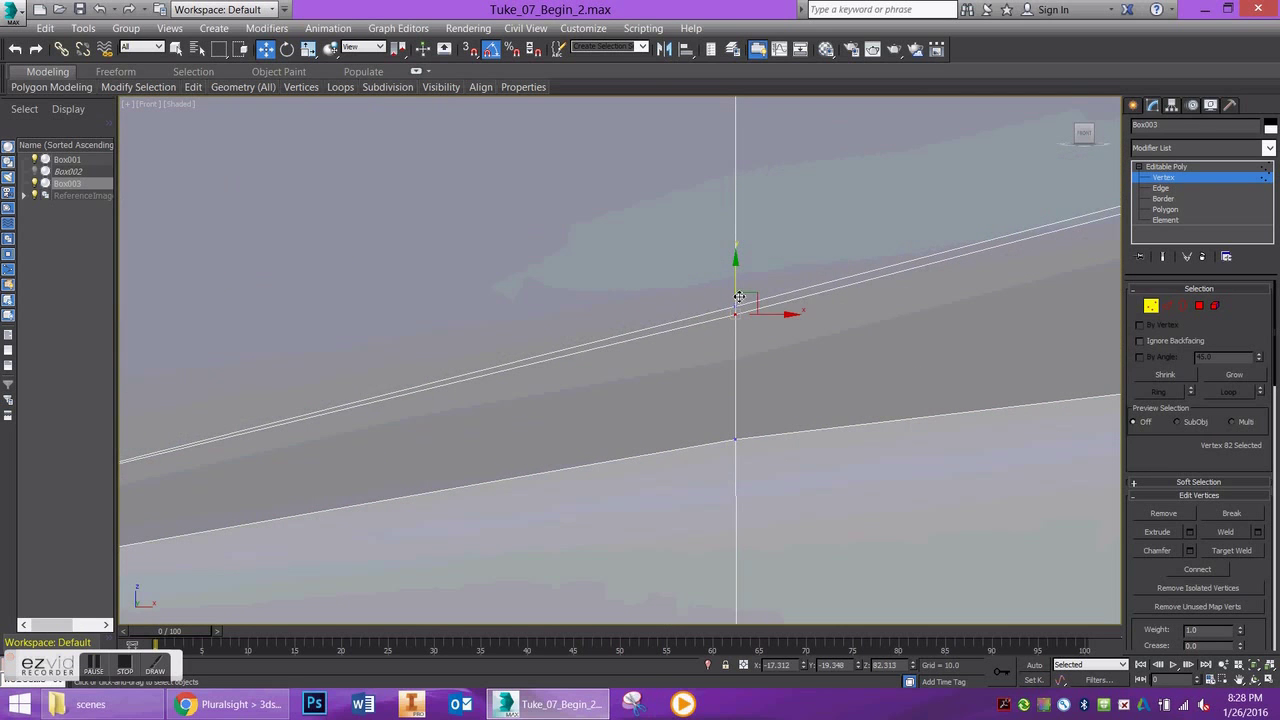
drag(738, 296, 738, 288)
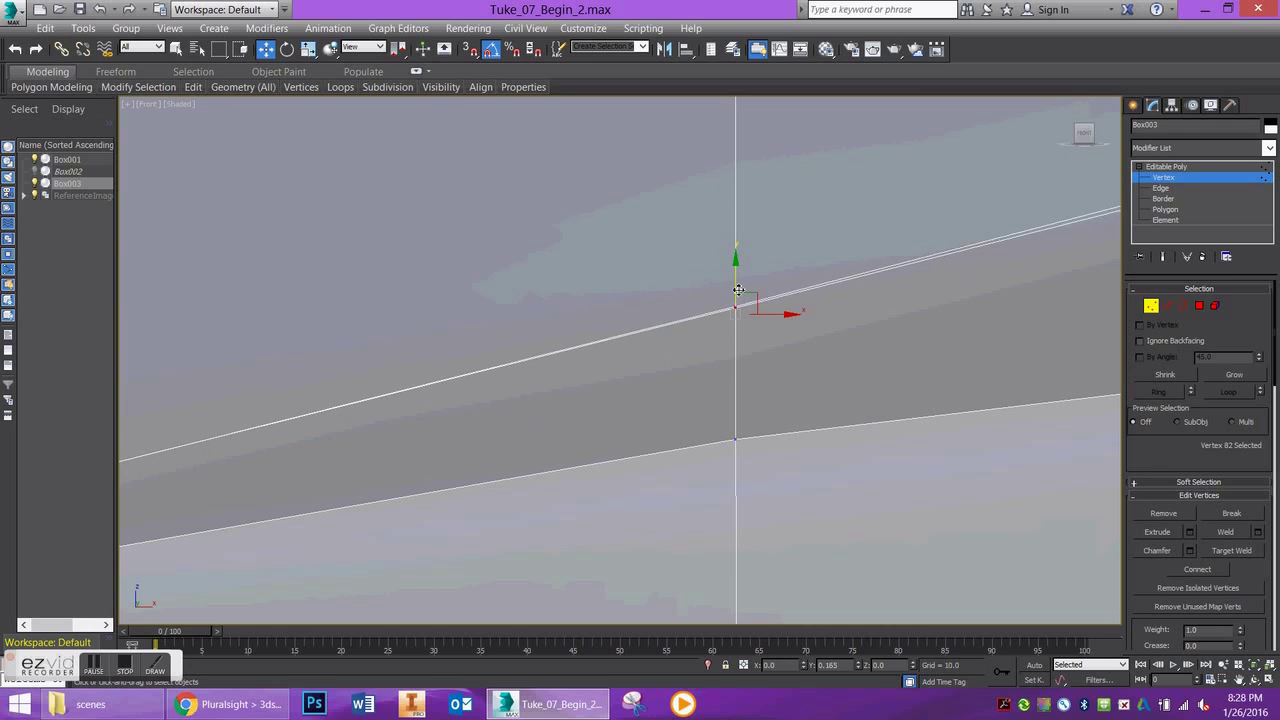
middle_drag(882, 303, 486, 334)
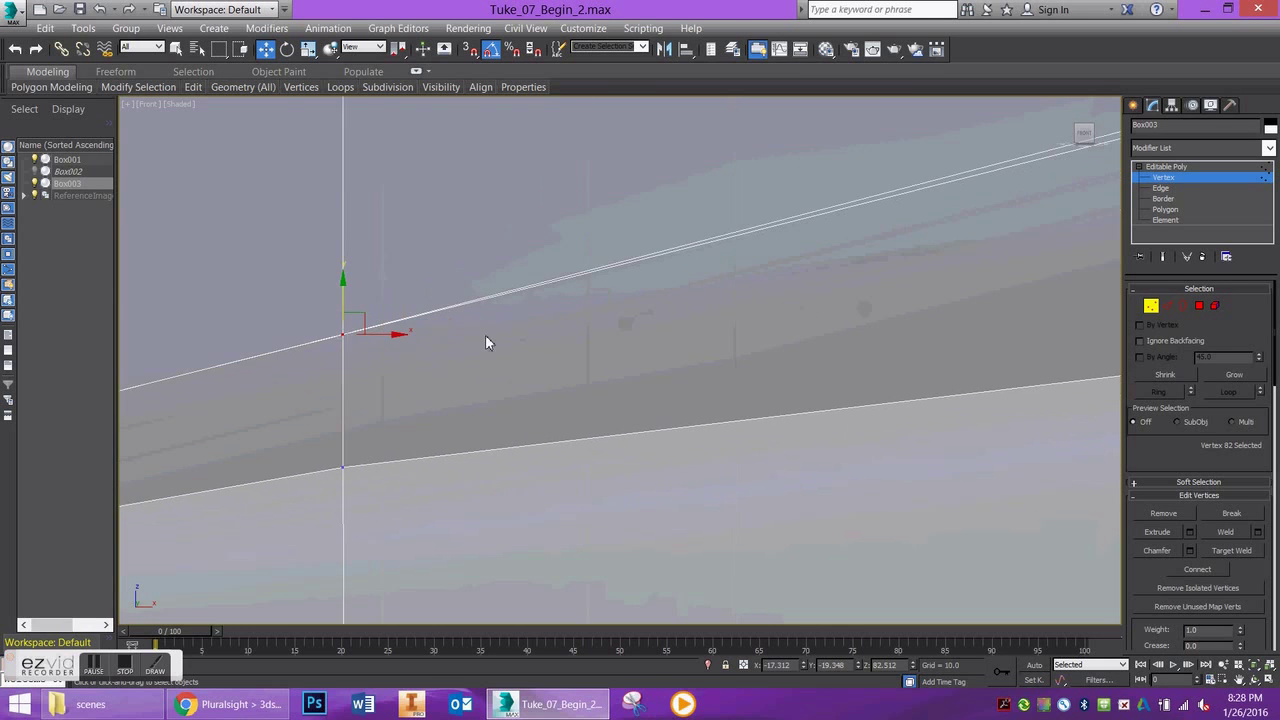
Align the next near-side loop vertex rearward with its far-side counterpart, and lower the pair to a height of about 85.8.
middle_drag(1085, 225, 430, 310)
click(556, 191)
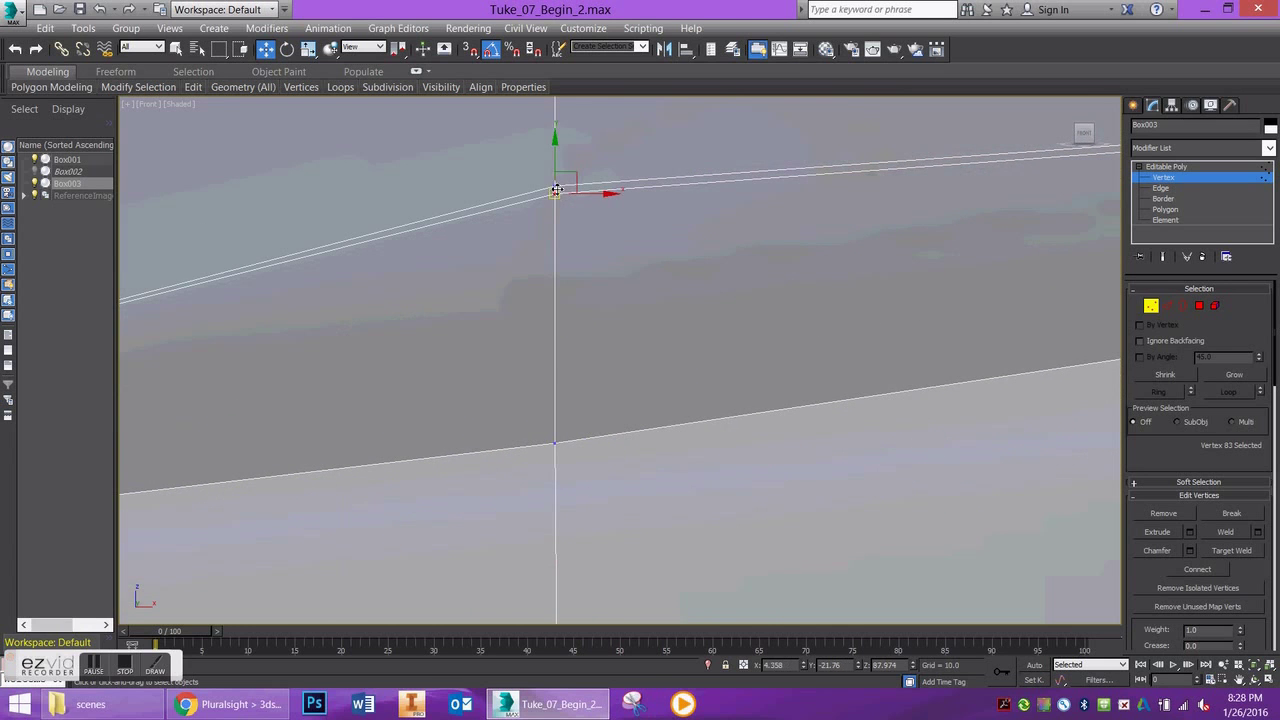
drag(557, 188, 557, 174)
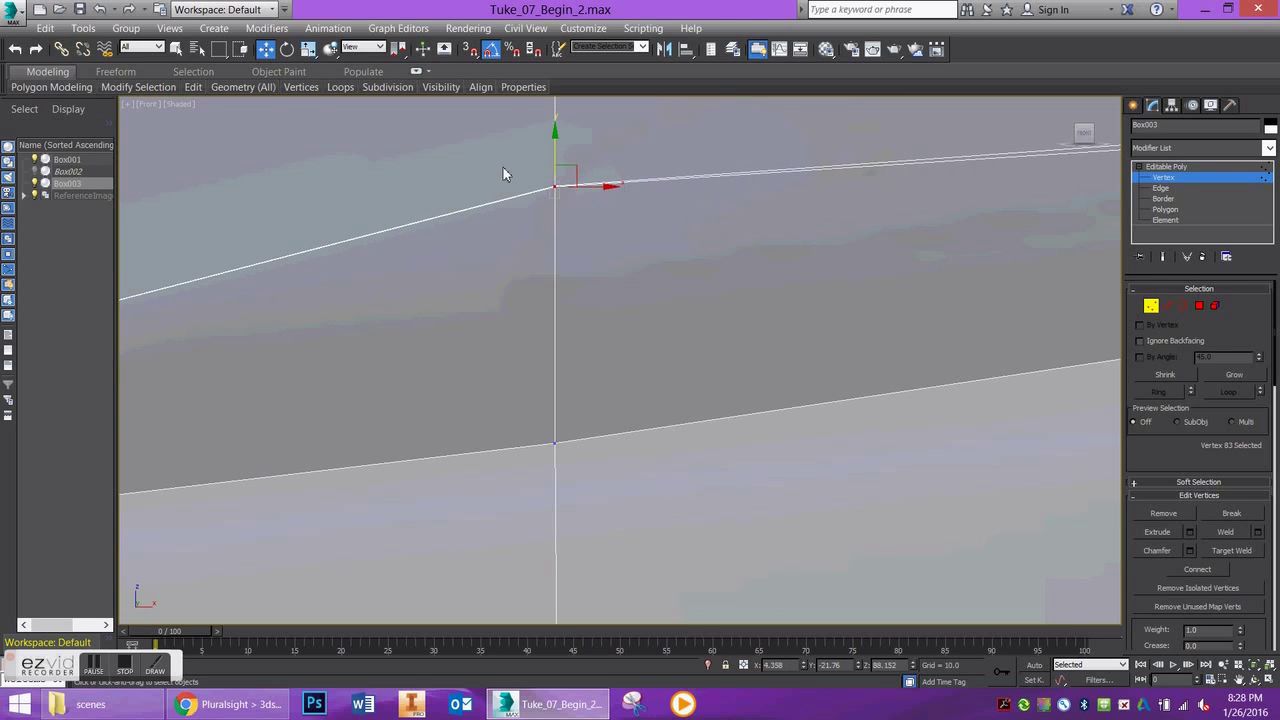
drag(501, 165, 576, 213)
drag(556, 150, 596, 246)
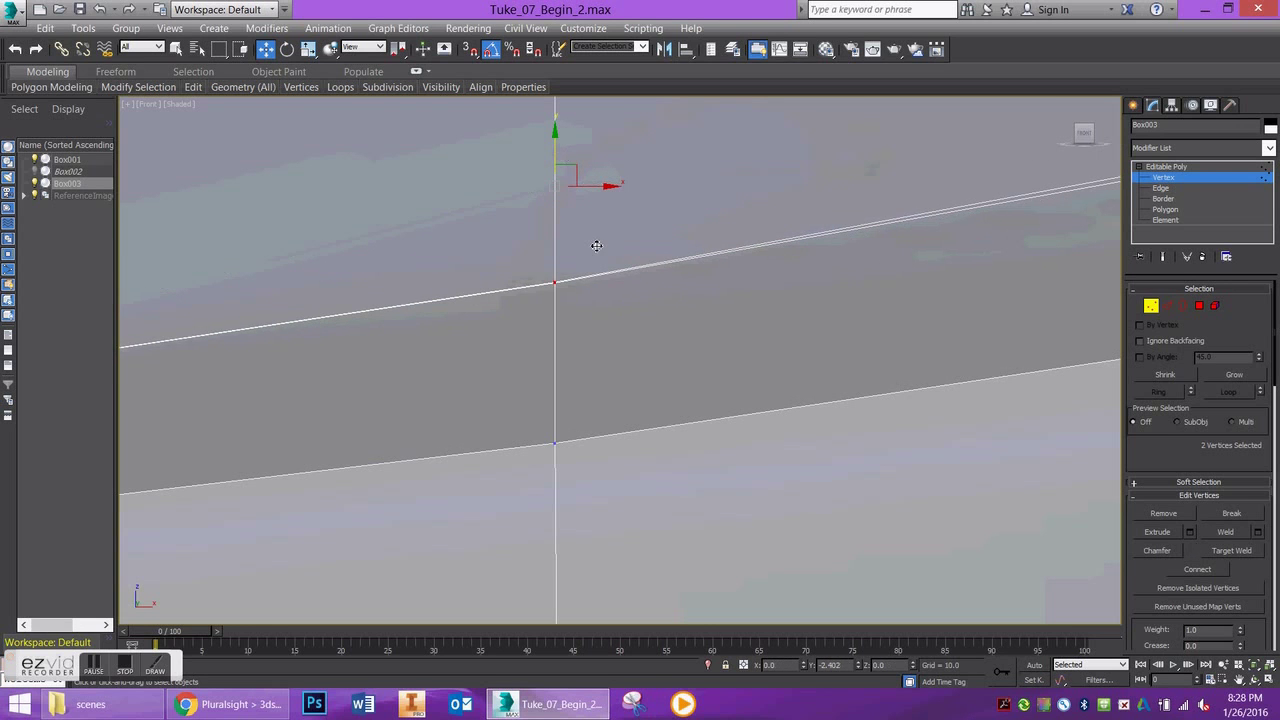
Align the loop vertices above the rear corner of the body's flat underside, and lower the pair to a height of about 86.4.
scroll(670, 307, down, 8)
scroll(787, 268, up, 5)
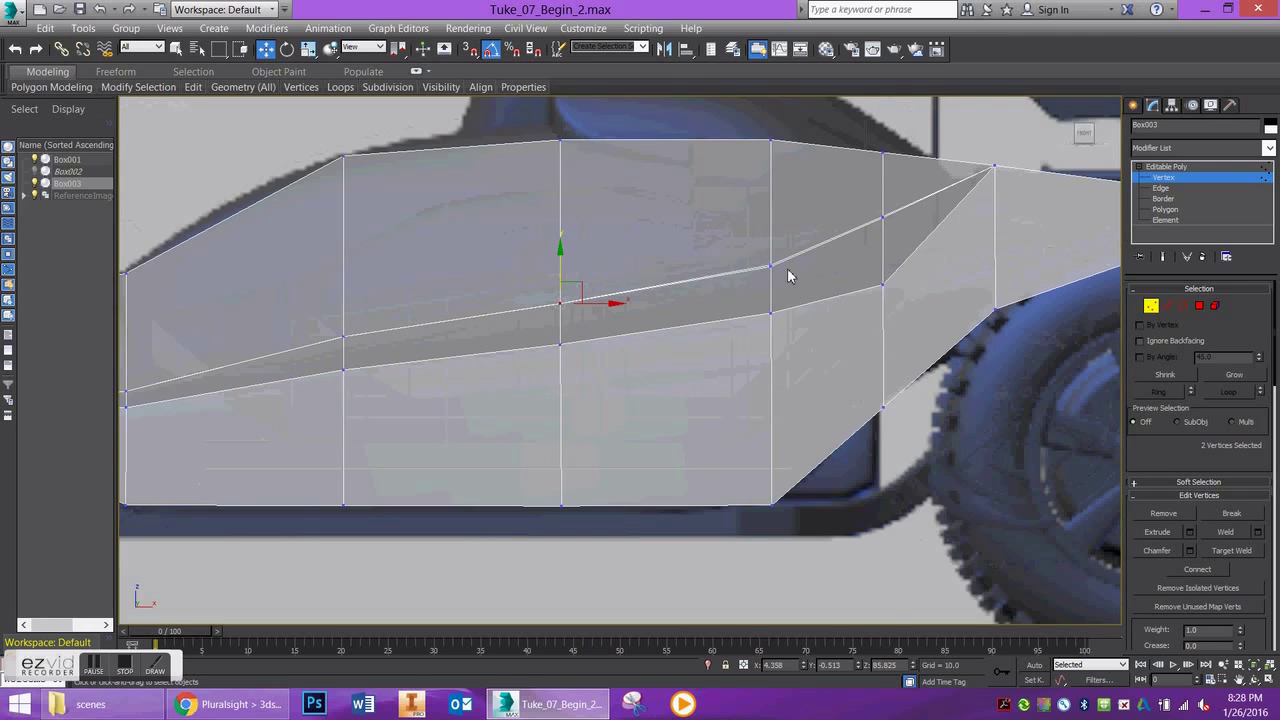
scroll(787, 268, up, 4)
click(559, 284)
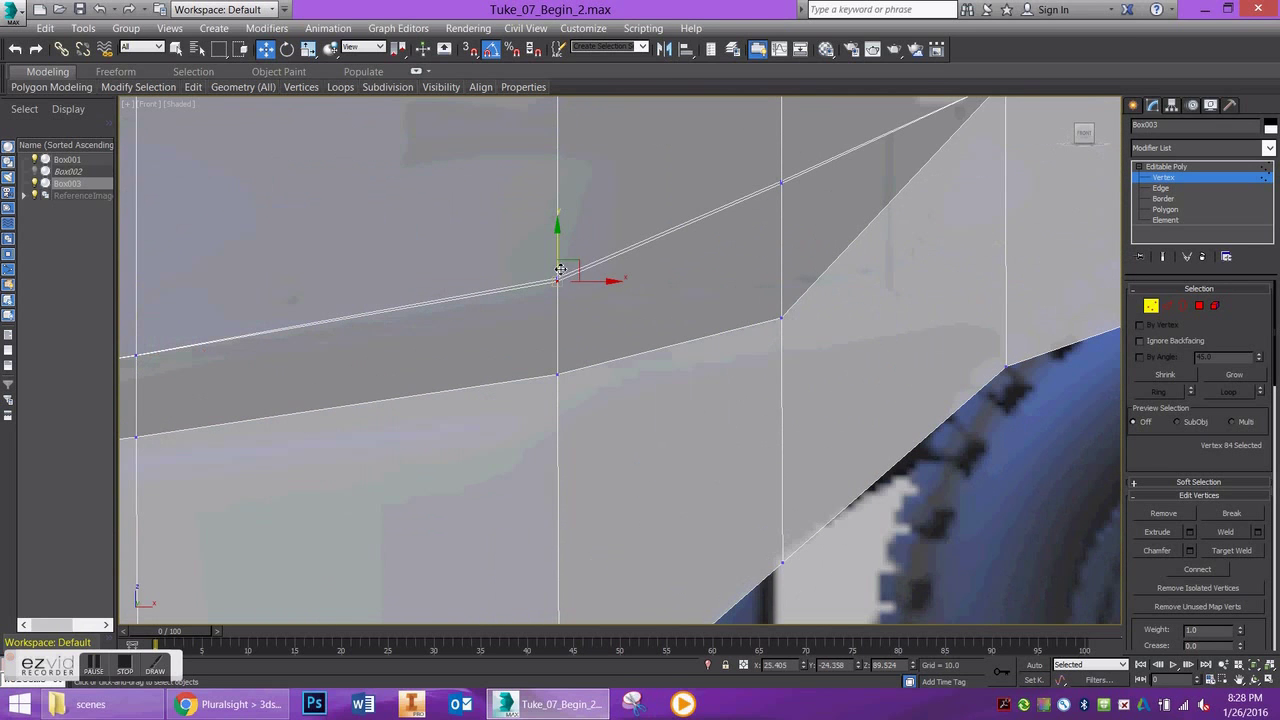
click(561, 300)
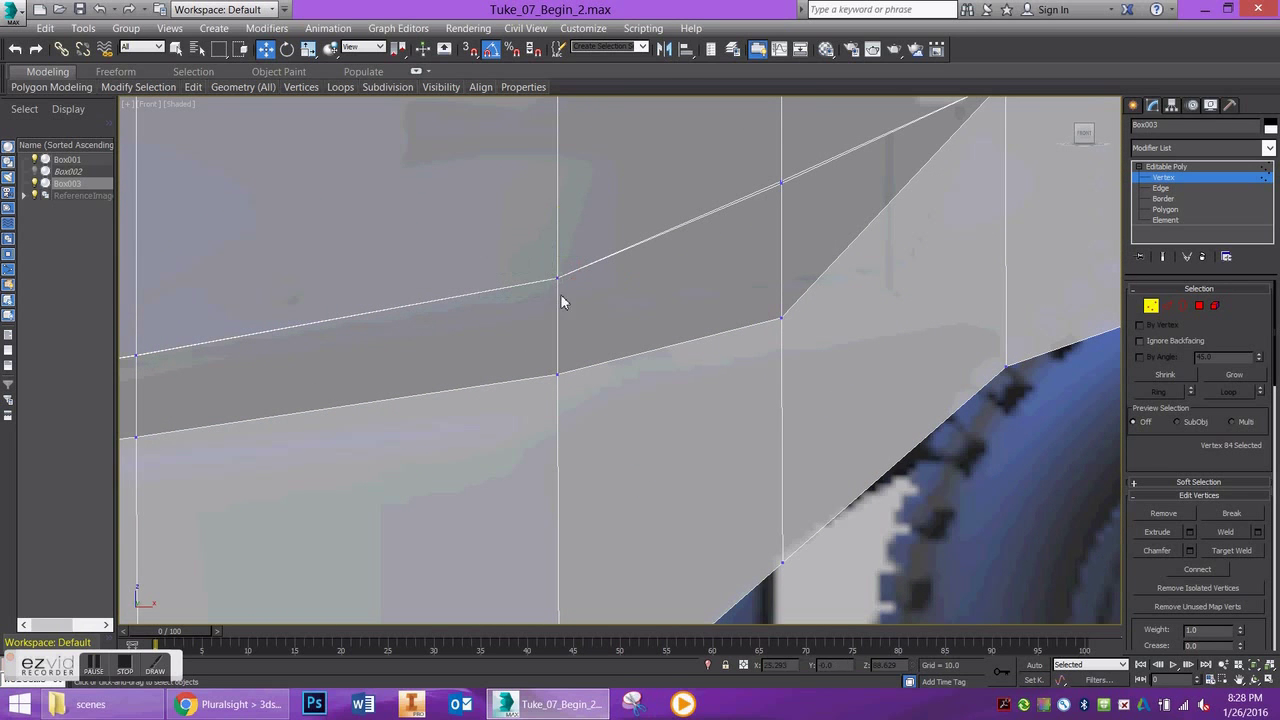
drag(599, 303, 600, 304)
drag(562, 244, 566, 270)
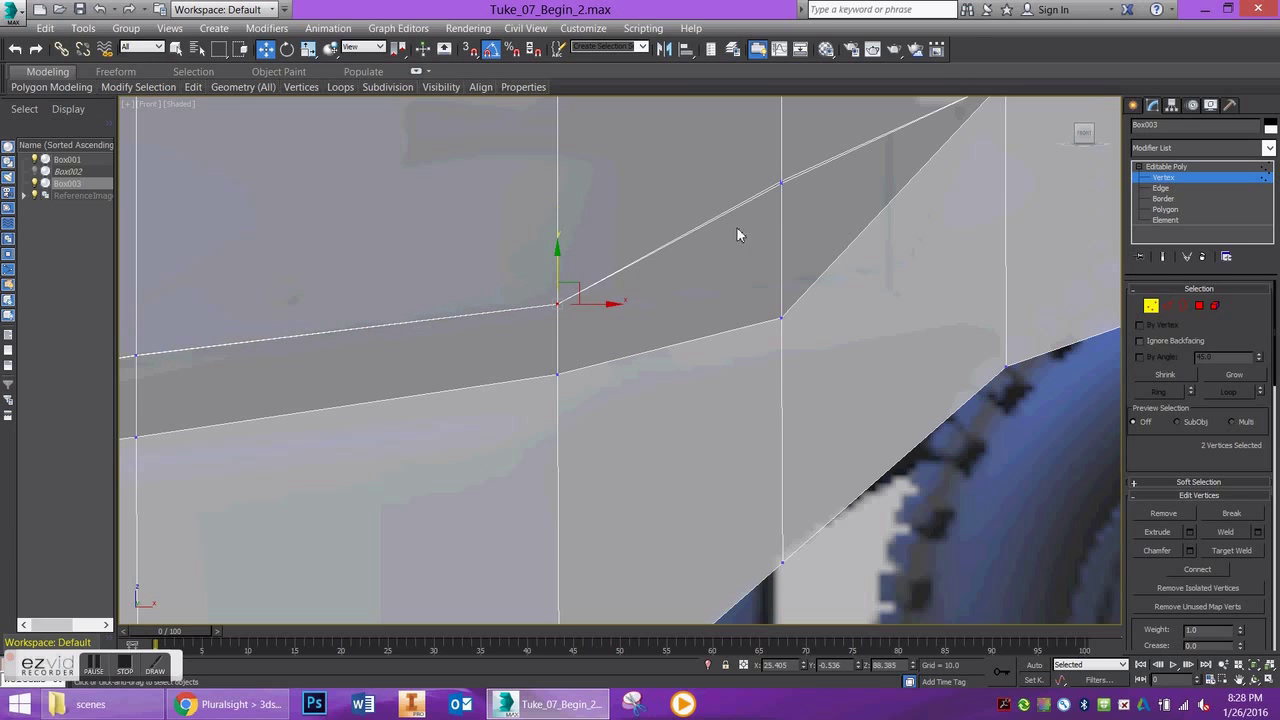
Align the rearmost bent loop vertices and lower the pair to just above the lower side line, at a height of about 89.6.
click(782, 185)
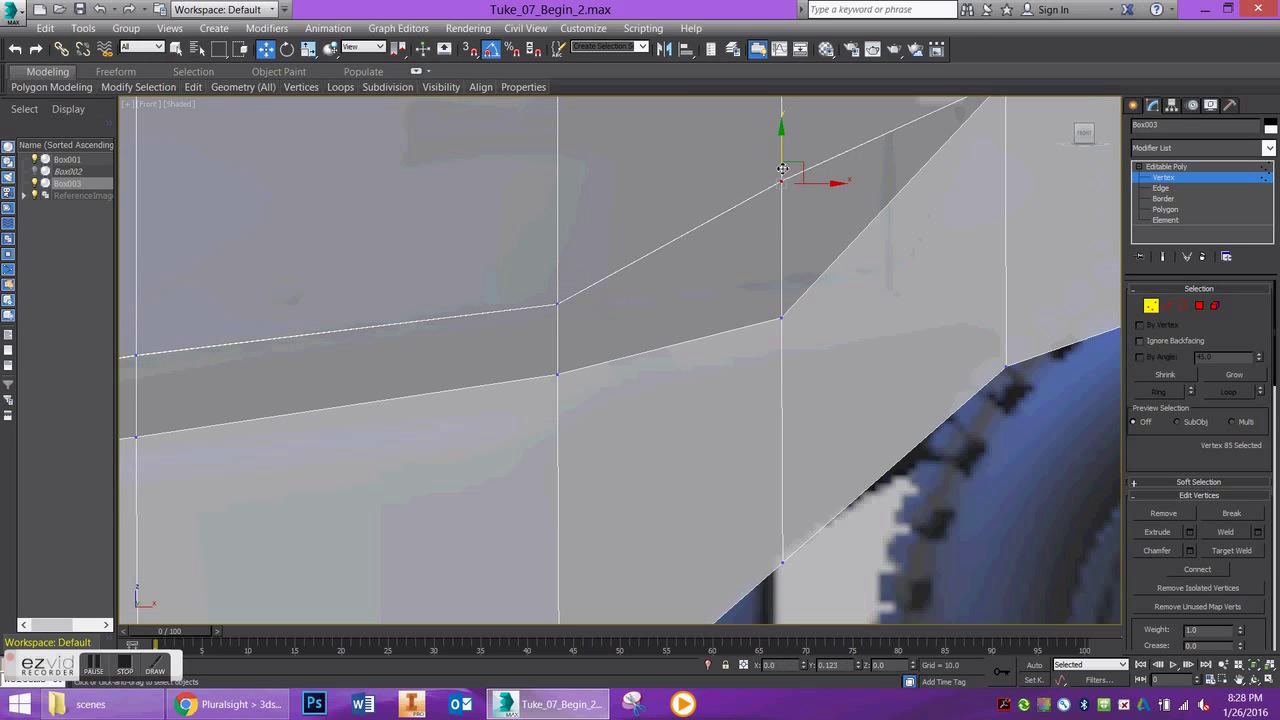
drag(829, 223, 775, 257)
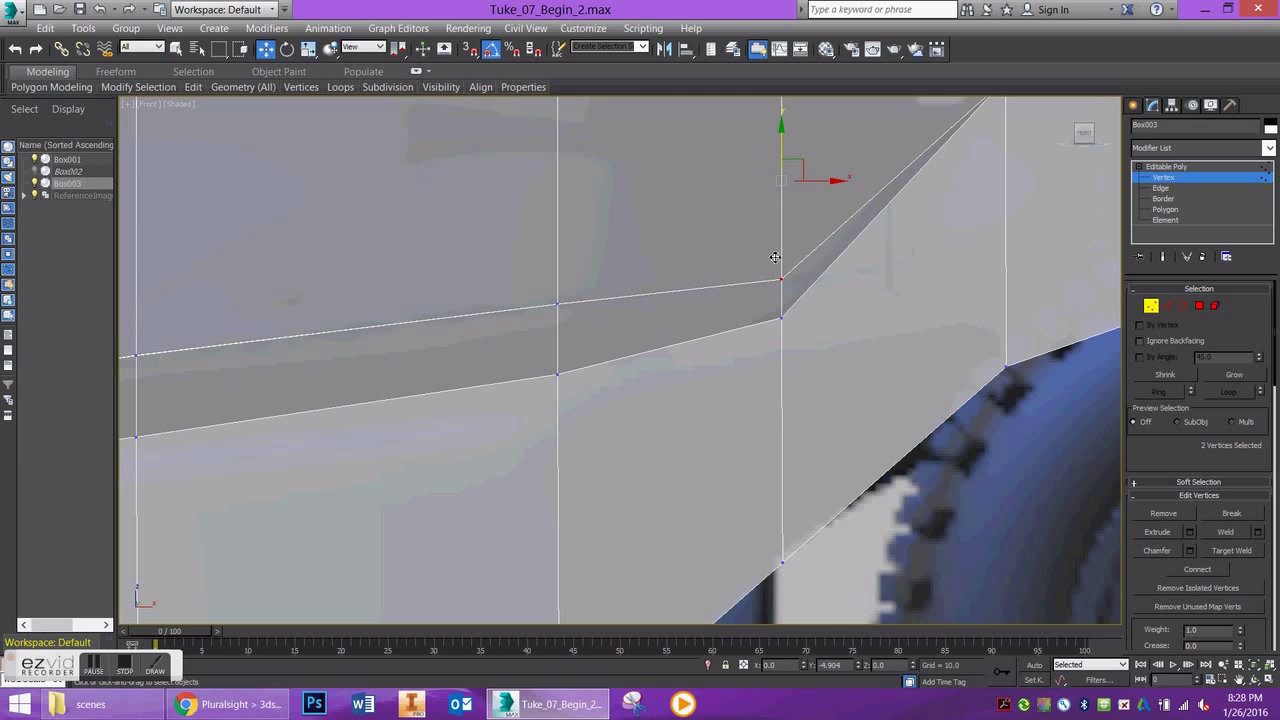
scroll(680, 275, down, 5)
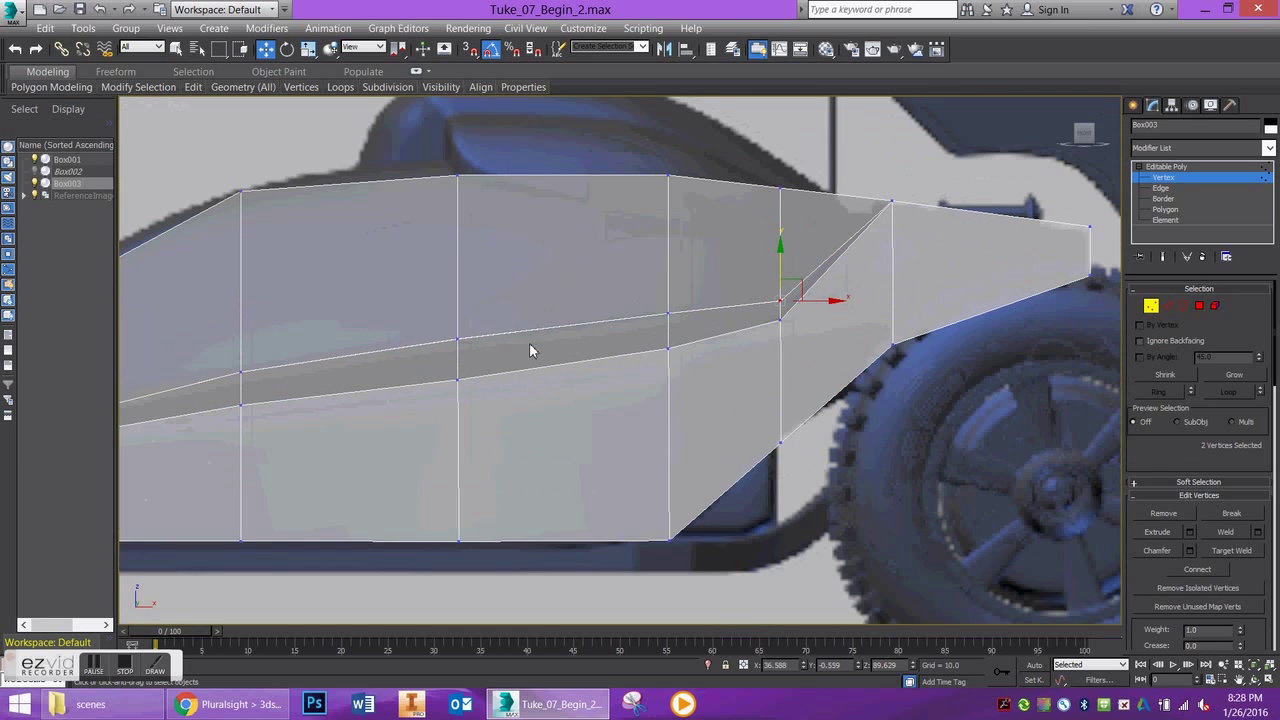
View the body from its nose end and turn off the see-through display.
alt+middle_drag(520, 355, 609, 364)
scroll(628, 369, down, 4)
middle_drag(723, 359, 783, 368)
key(f)
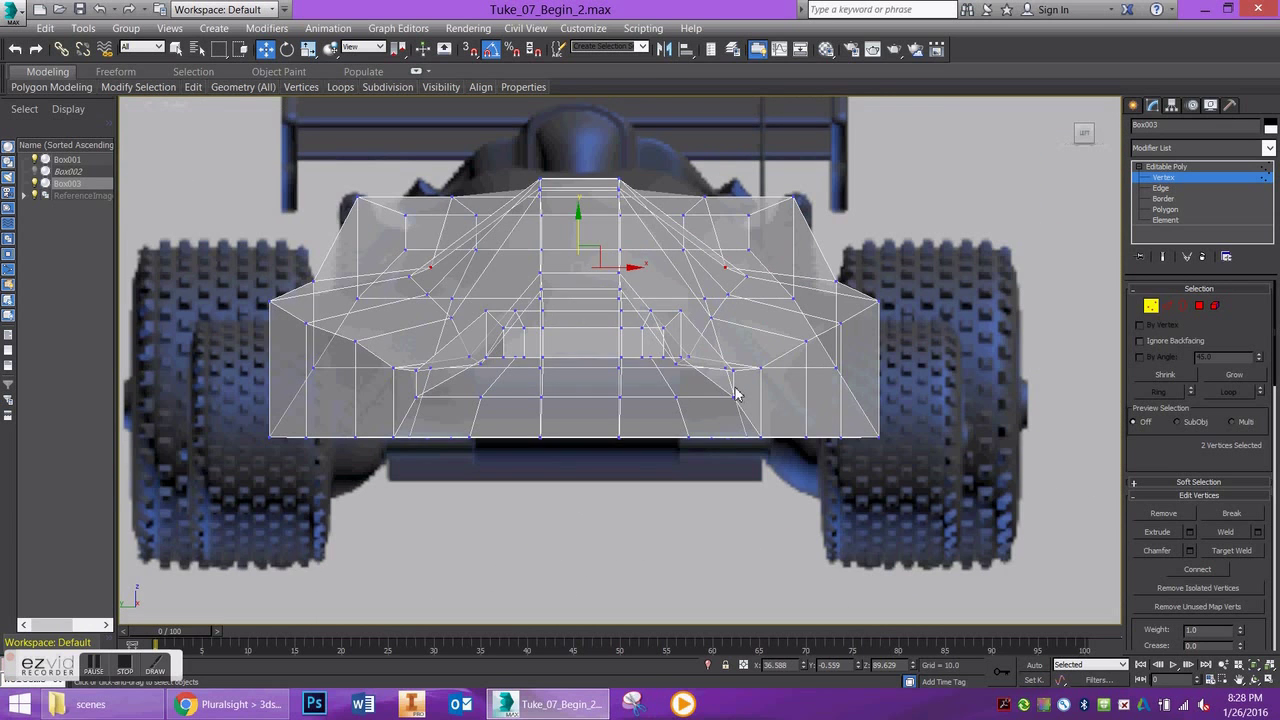
key(alt+x)
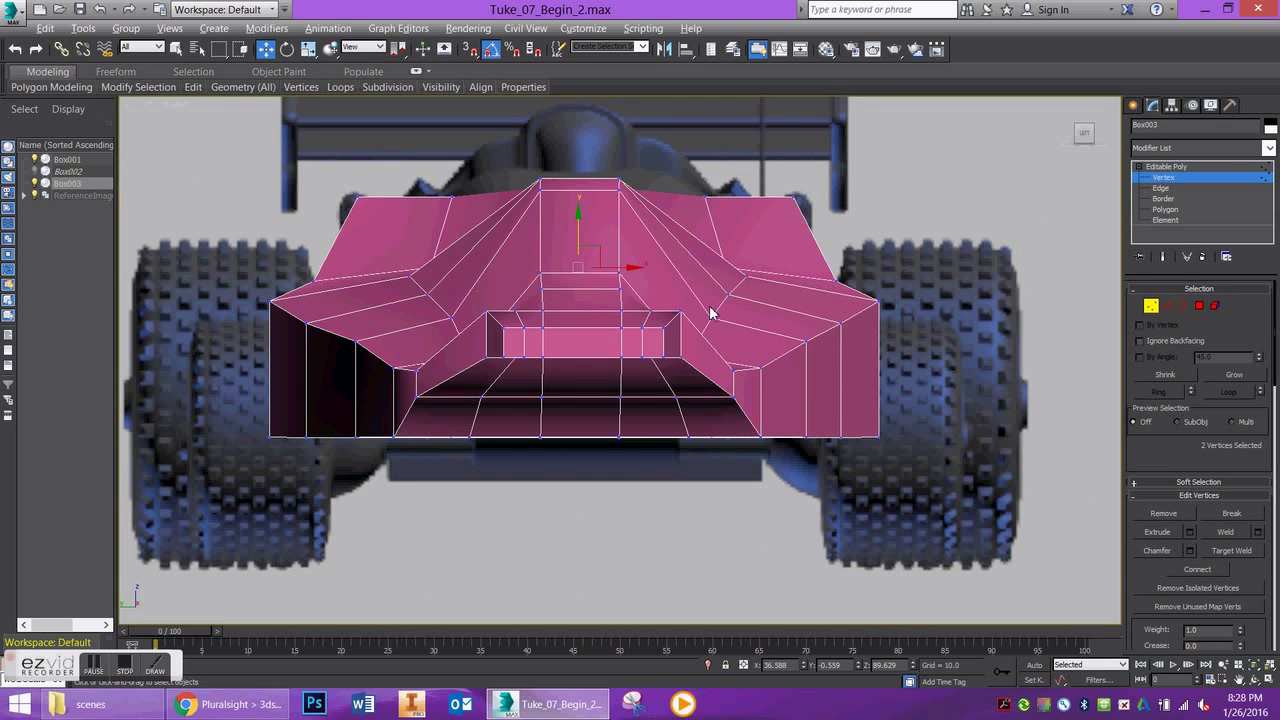
alt+middle_drag(686, 320, 463, 329)
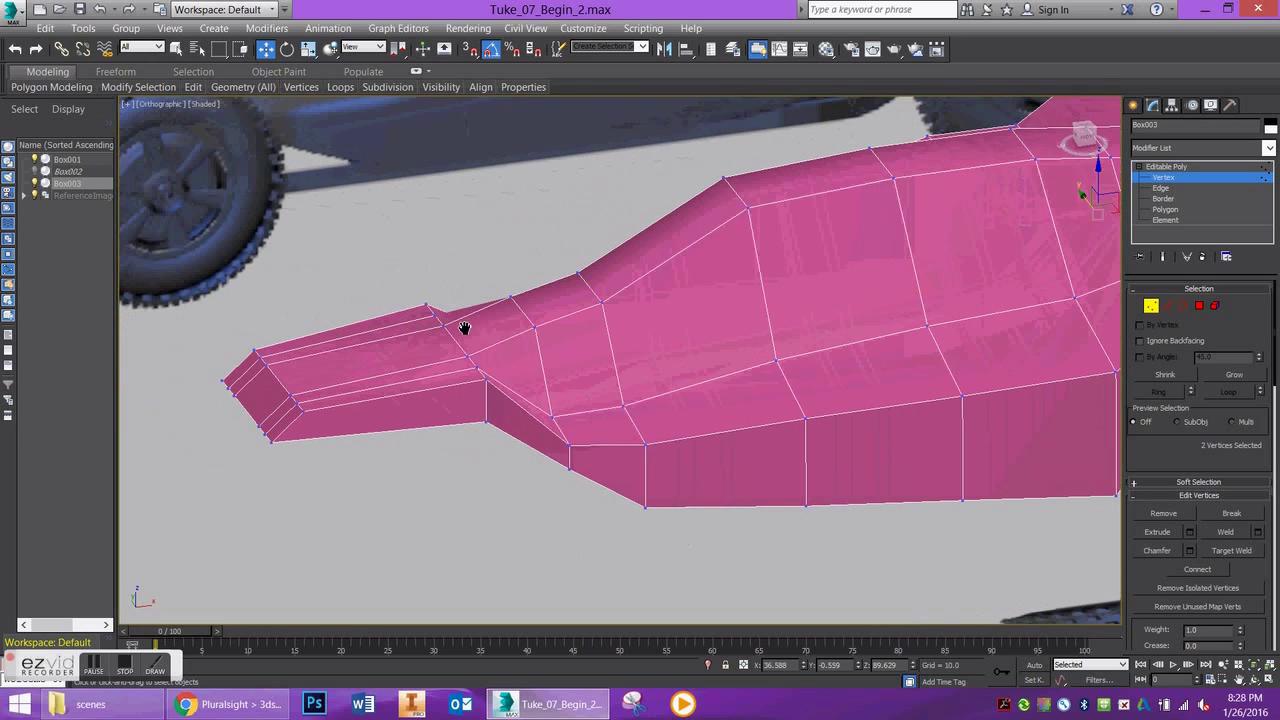
Scale the four outer top vertices at the base of the nose to 88% across the width and lower them to a height of about 79.
click(484, 381)
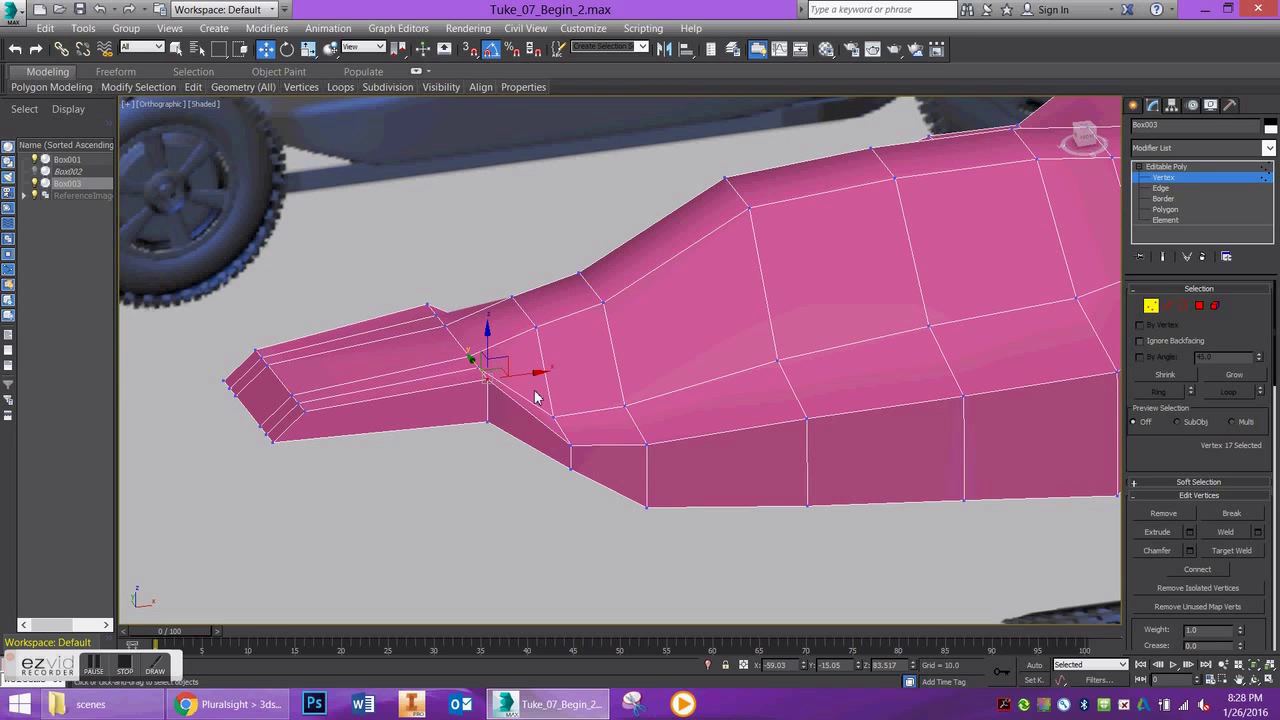
ctrl+click(478, 367)
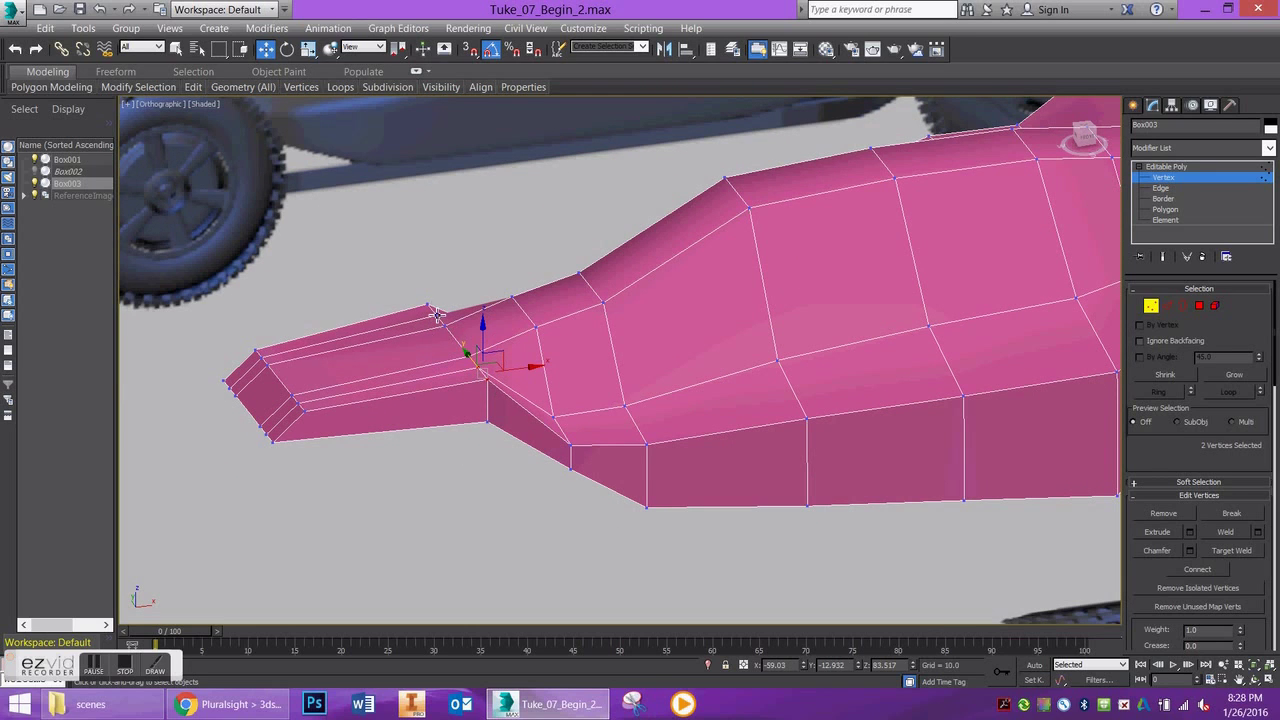
ctrl+click(437, 315)
ctrl+click(428, 305)
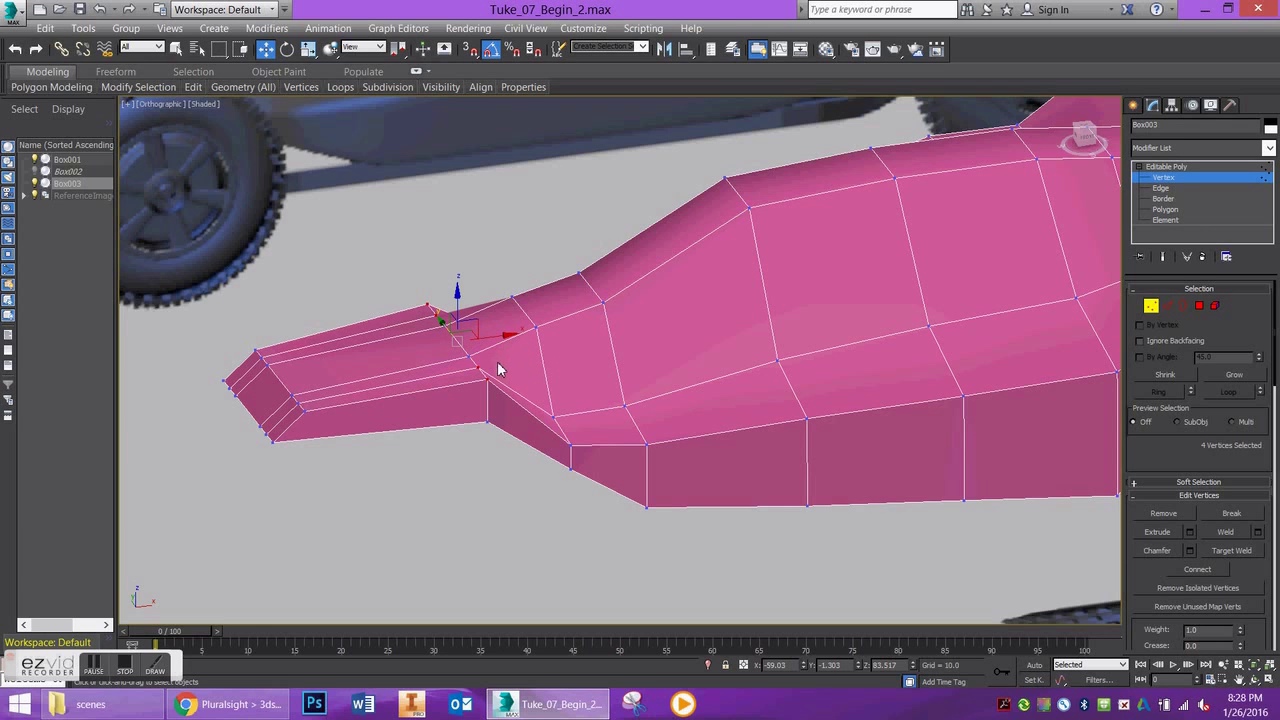
key(r)
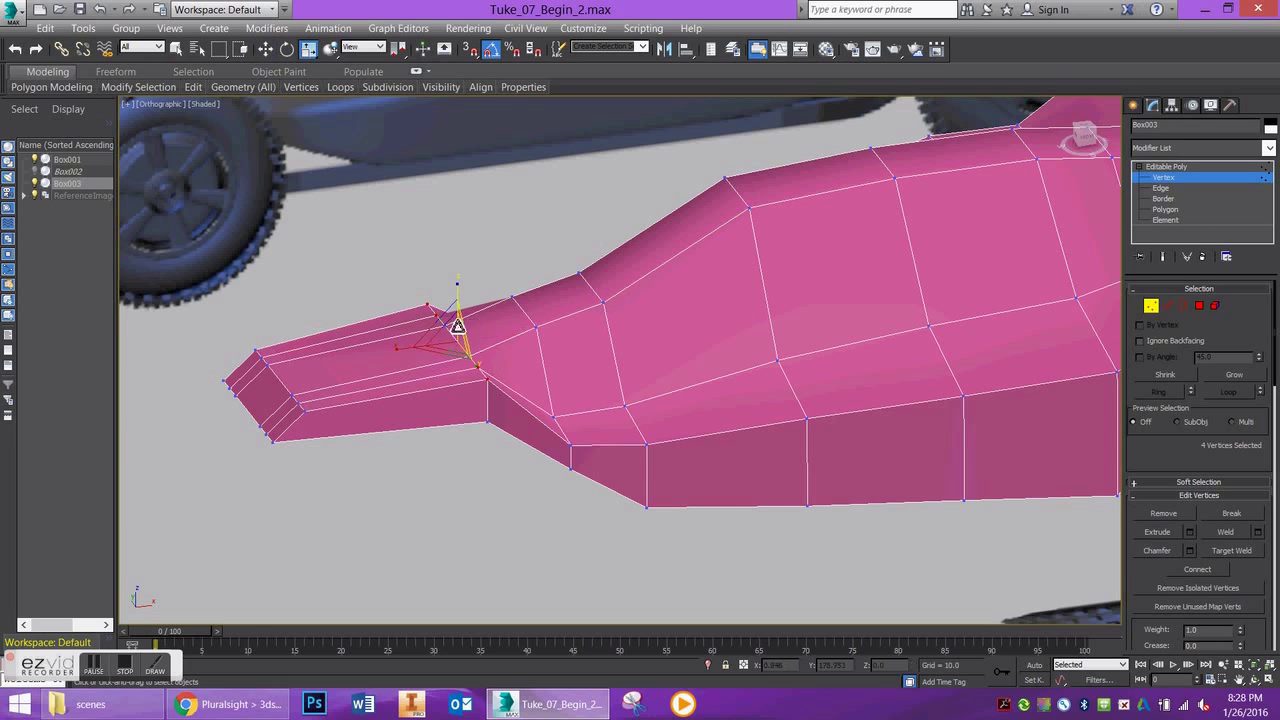
drag(481, 368, 479, 366)
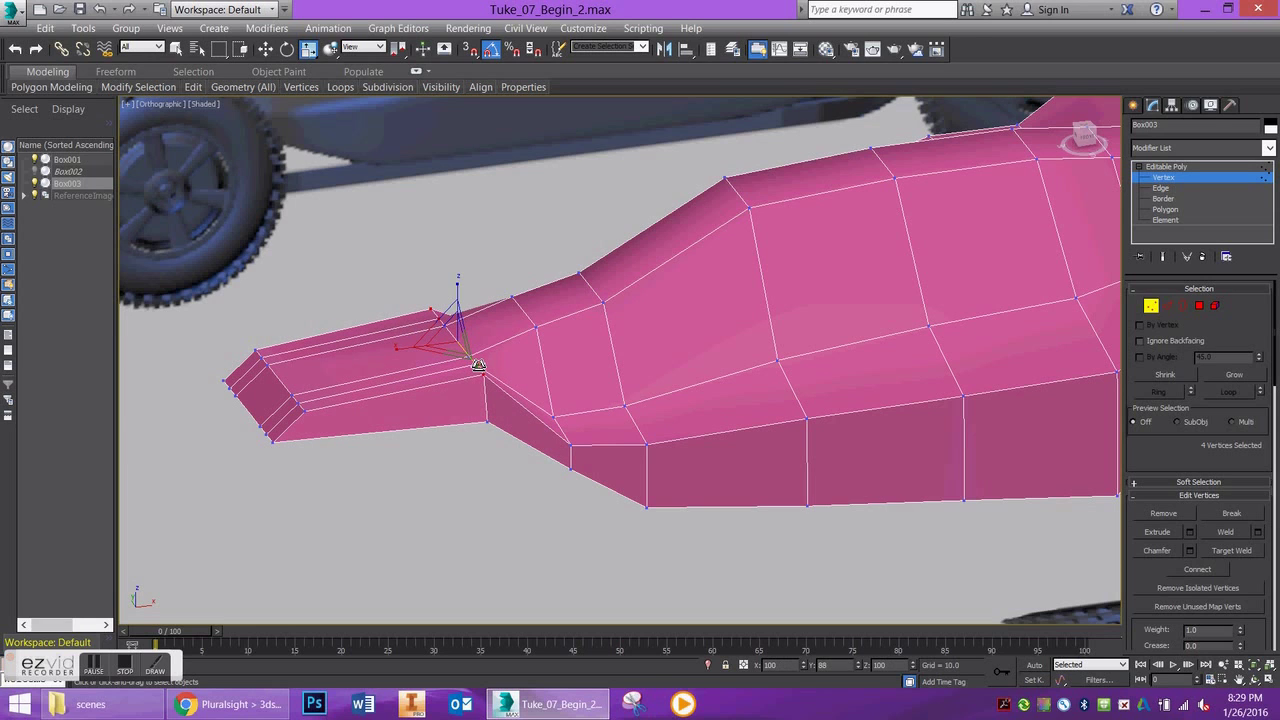
key(w)
drag(461, 306, 451, 346)
Lower only the outermost top vertex on each side of the nose base to a height of about 77.5.
alt+middle_drag(451, 346, 422, 380)
scroll(422, 380, up, 2)
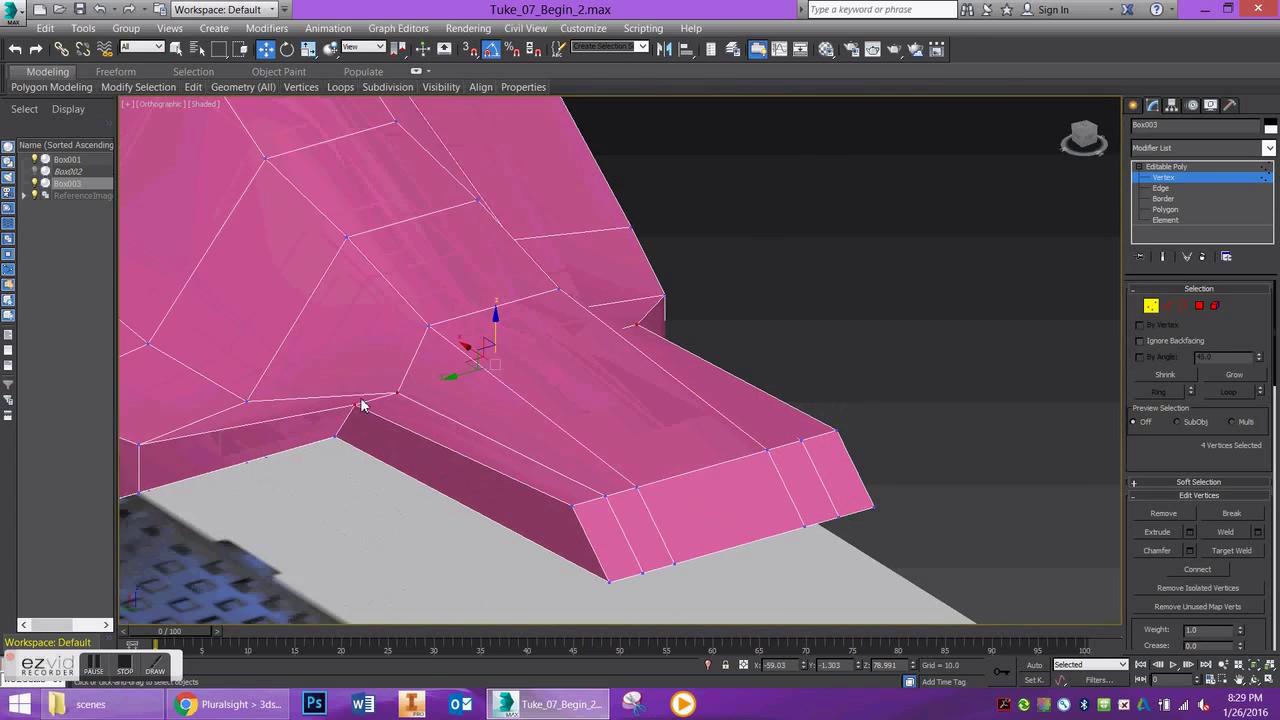
click(358, 407)
alt+middle_drag(438, 444, 572, 458)
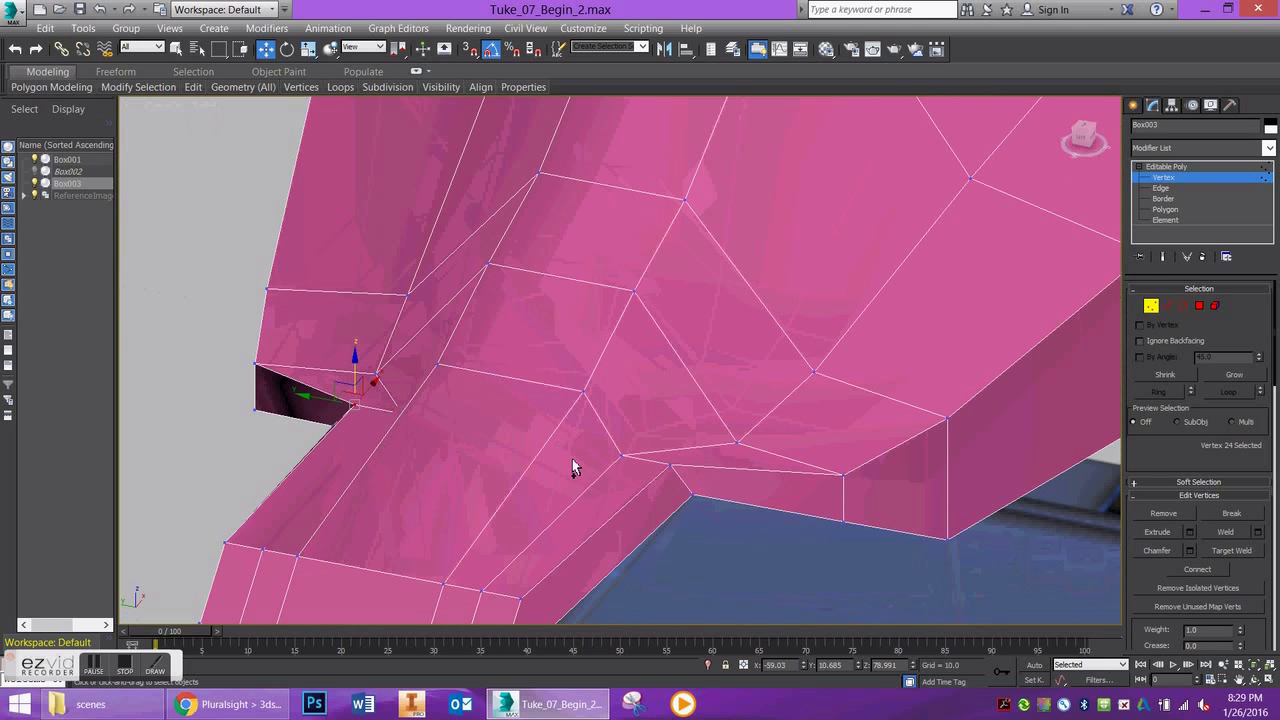
ctrl+click(676, 468)
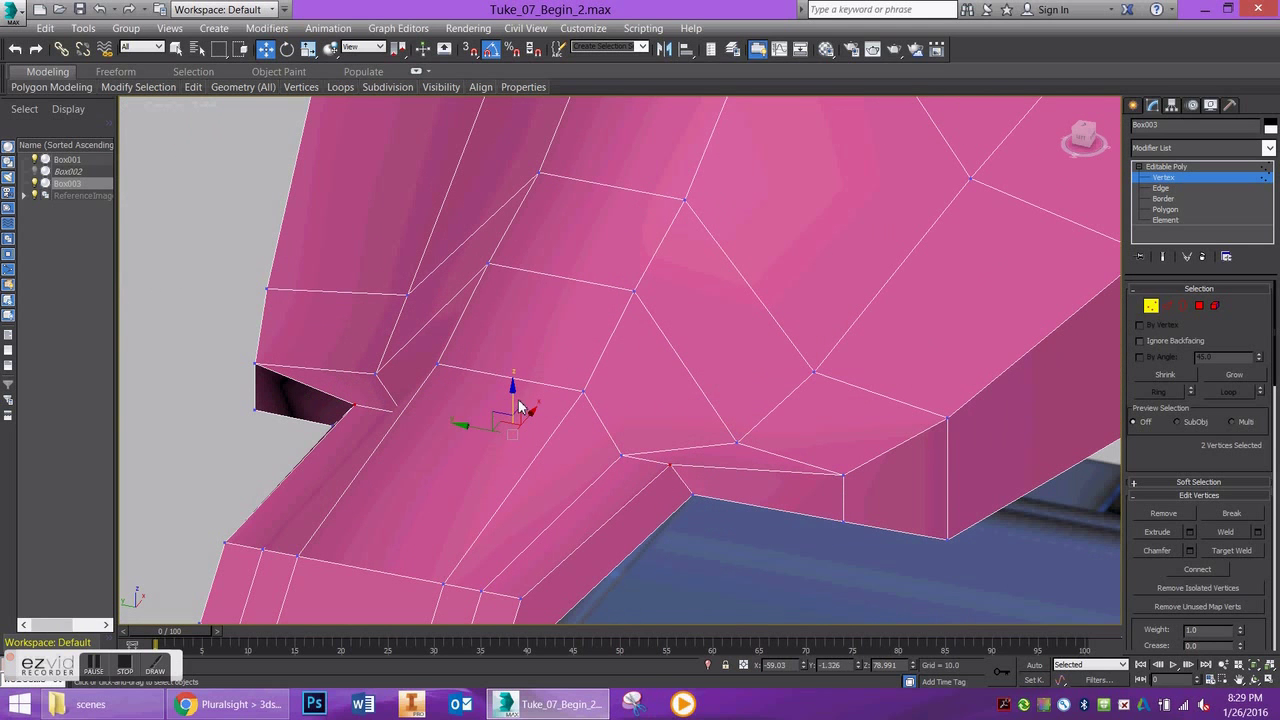
drag(513, 401, 513, 419)
alt+middle_drag(492, 438, 539, 424)
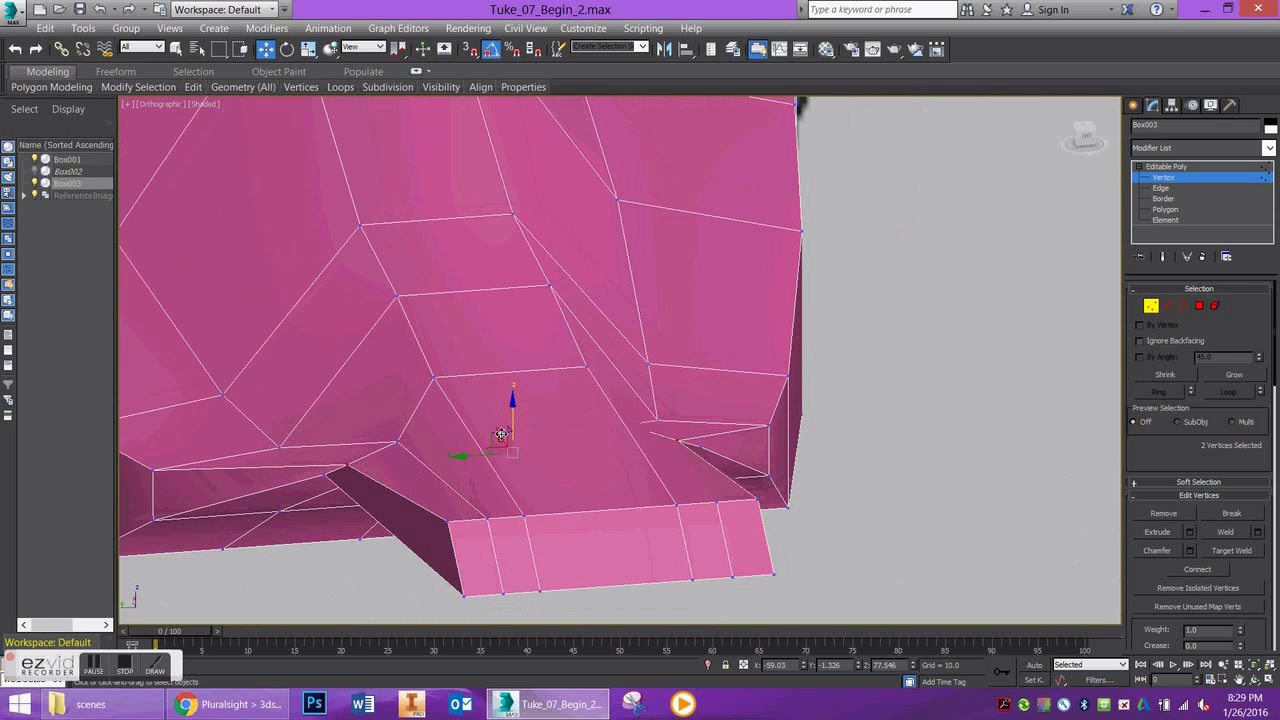
Lower the bottom corner vertex on each side of the nose base to restore depth to its side faces.
click(322, 477)
alt+middle_drag(694, 463, 633, 471)
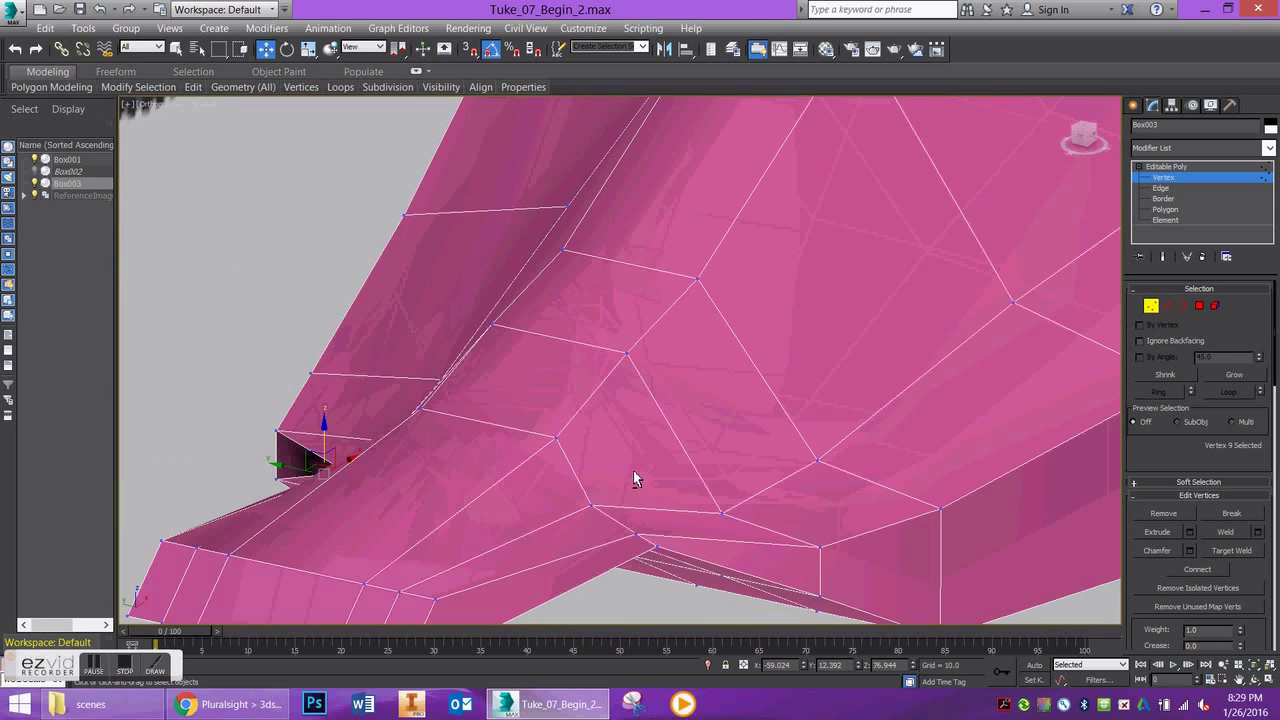
ctrl+click(641, 538)
alt+middle_drag(651, 543, 548, 336)
drag(508, 331, 515, 369)
alt+middle_drag(515, 369, 488, 472)
Lower the two outer top corner vertices of the nose tip and scale them slightly closer together.
click(428, 472)
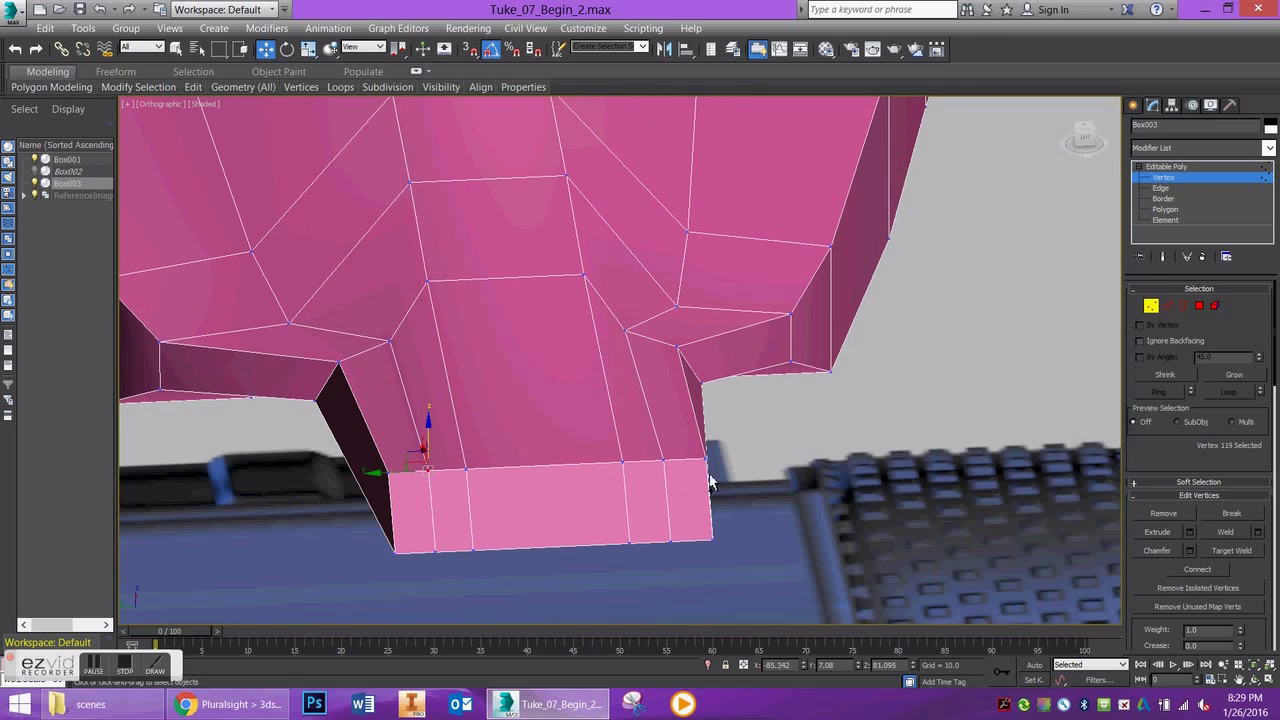
click(702, 461)
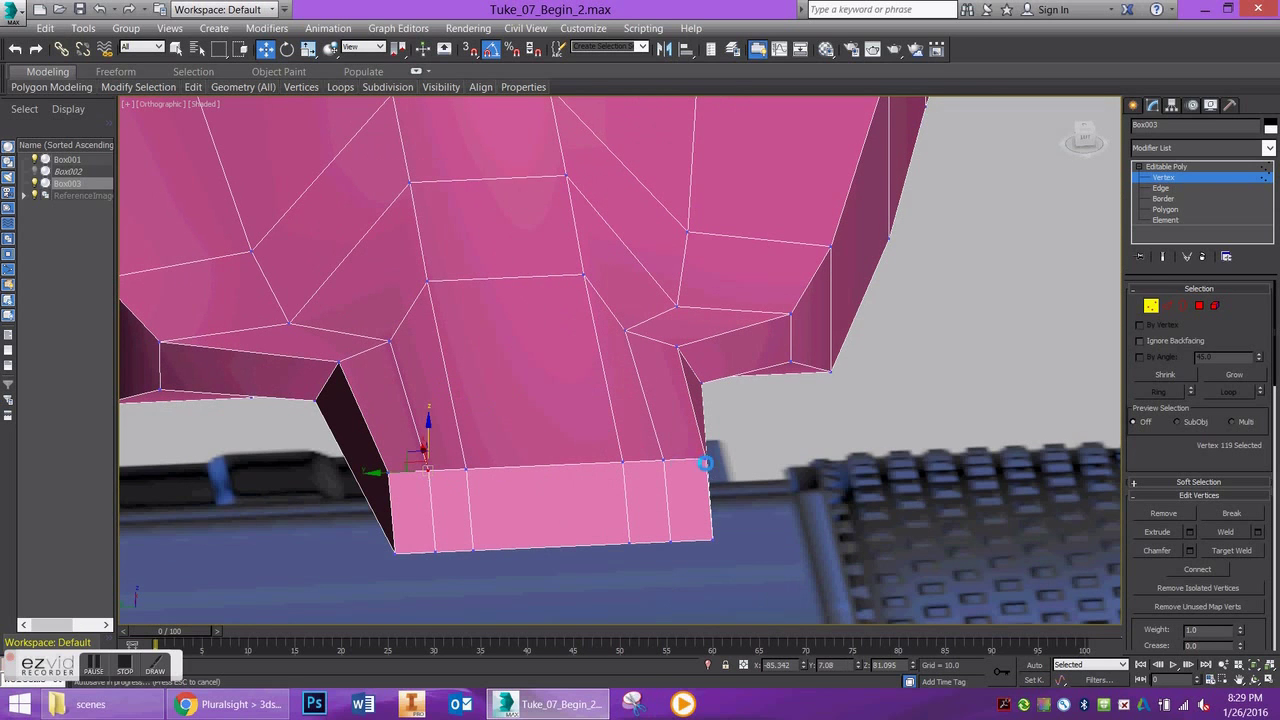
ctrl+click(393, 474)
drag(547, 432, 563, 468)
key(r)
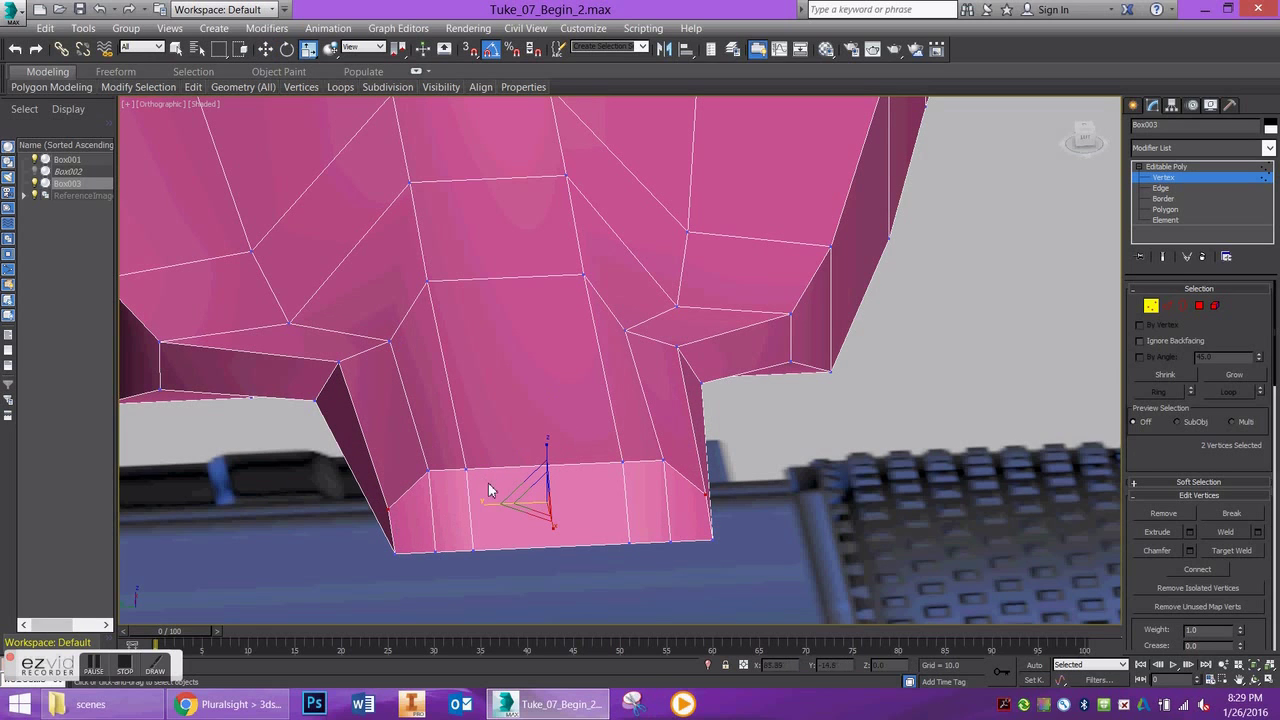
drag(493, 494, 433, 483)
Lower the adjacent pair of top vertices on the nose tip by about 1.3 and scale them slightly inward to round the edge.
click(432, 479)
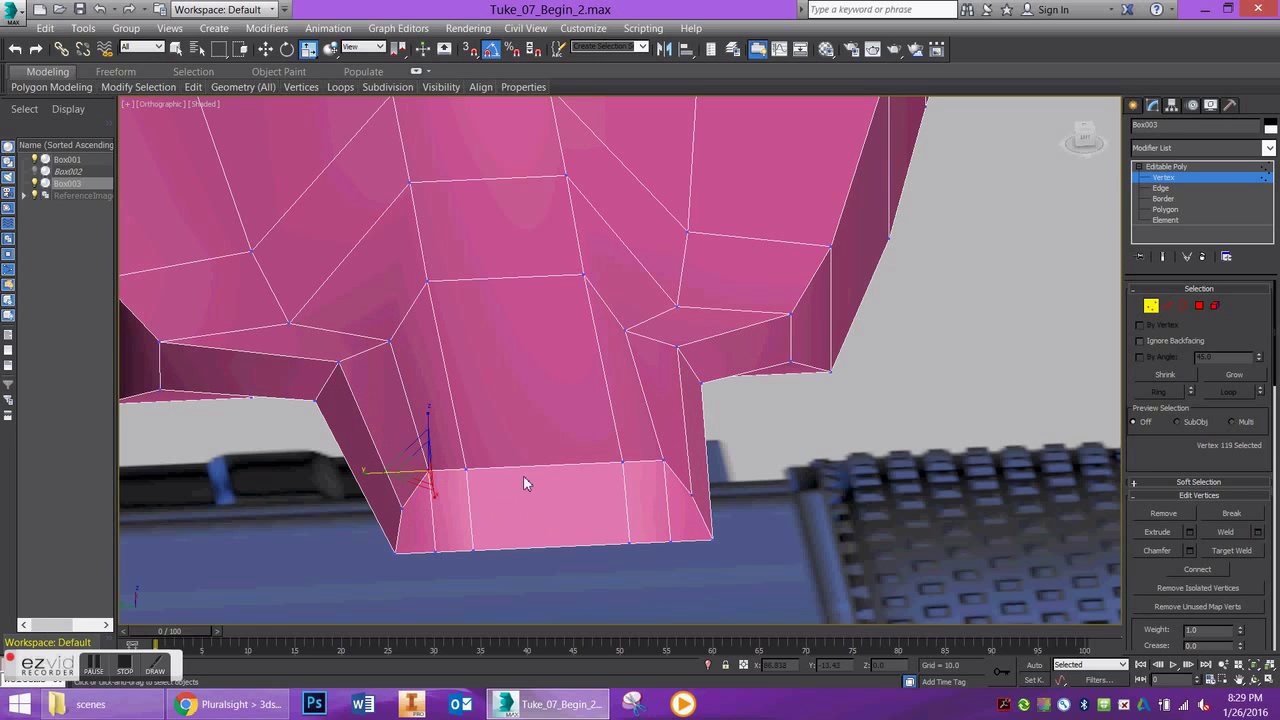
ctrl+click(664, 462)
key(w)
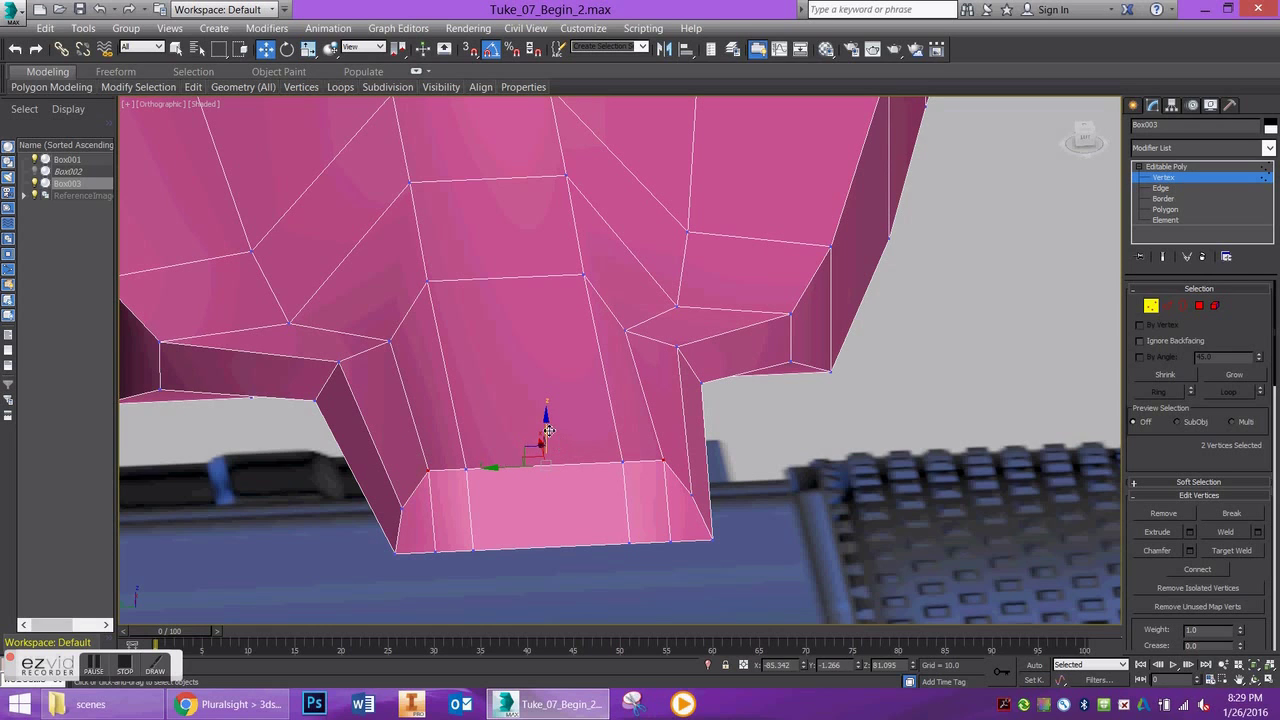
drag(552, 432, 555, 447)
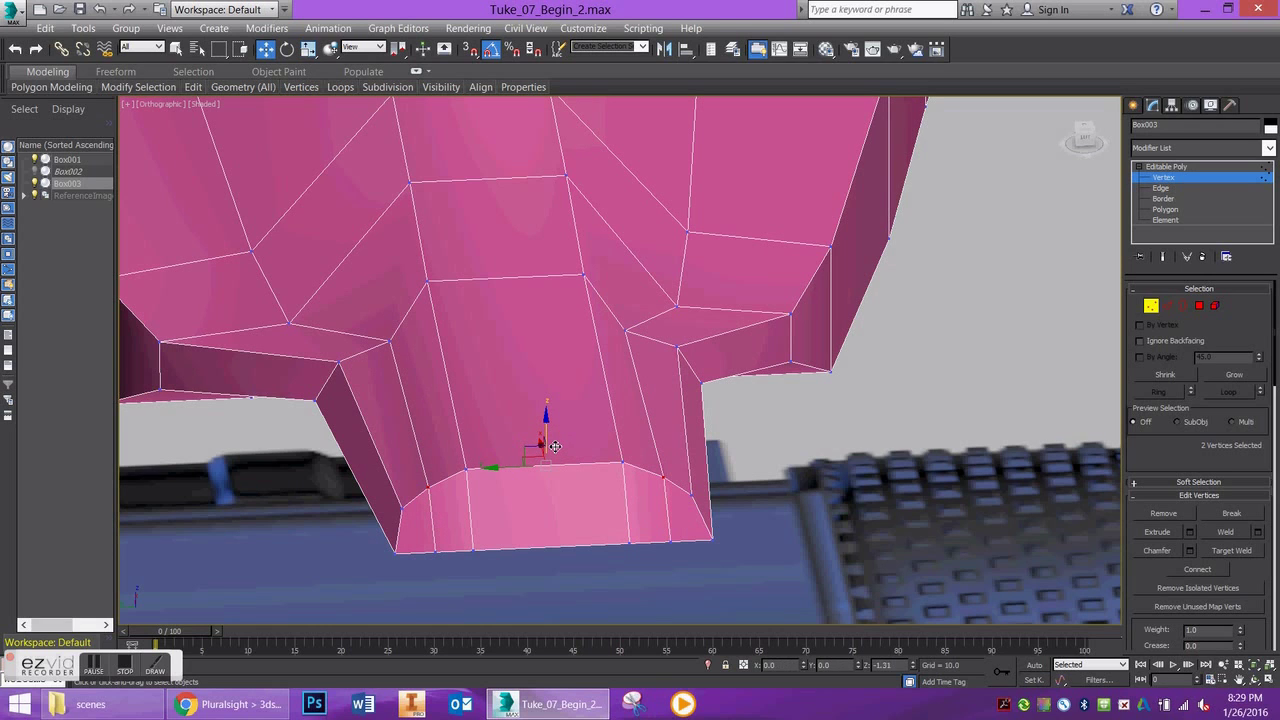
key(r)
drag(505, 494, 500, 492)
Scale the two bottom corner vertices of the nose tip closer together, to about 97% of their spacing across the nose.
click(399, 556)
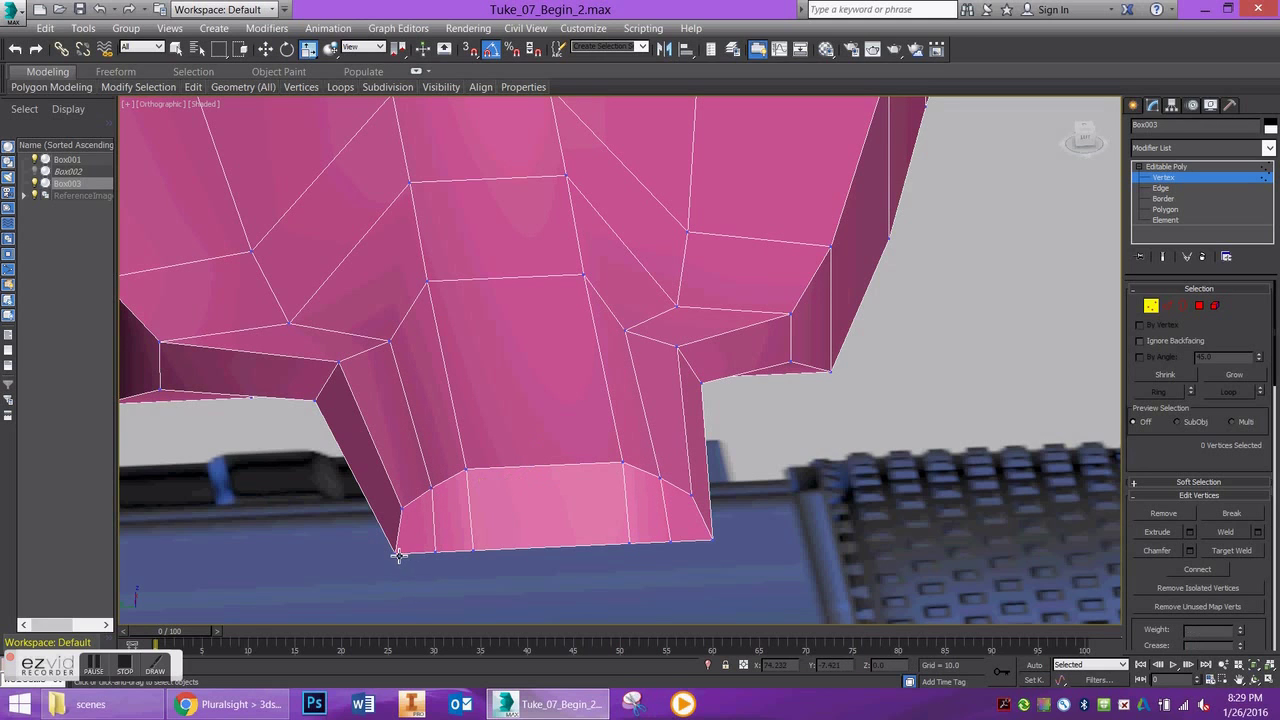
click(711, 543)
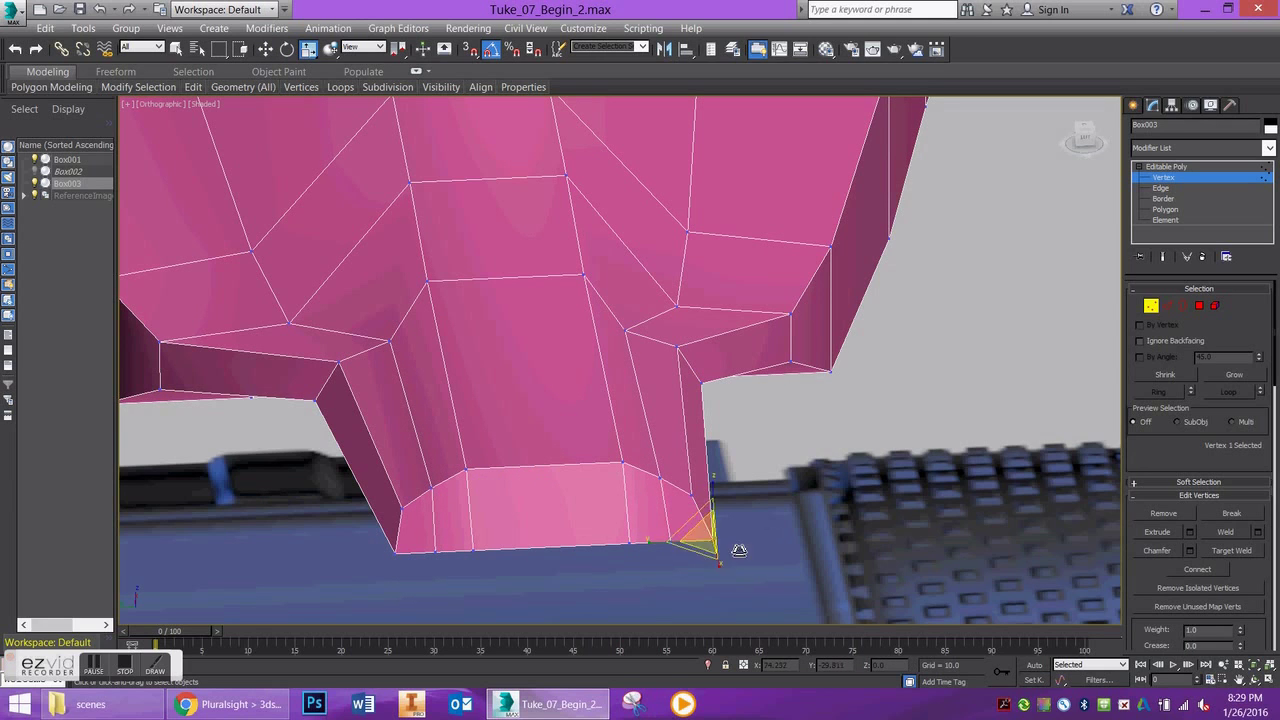
ctrl+click(400, 552)
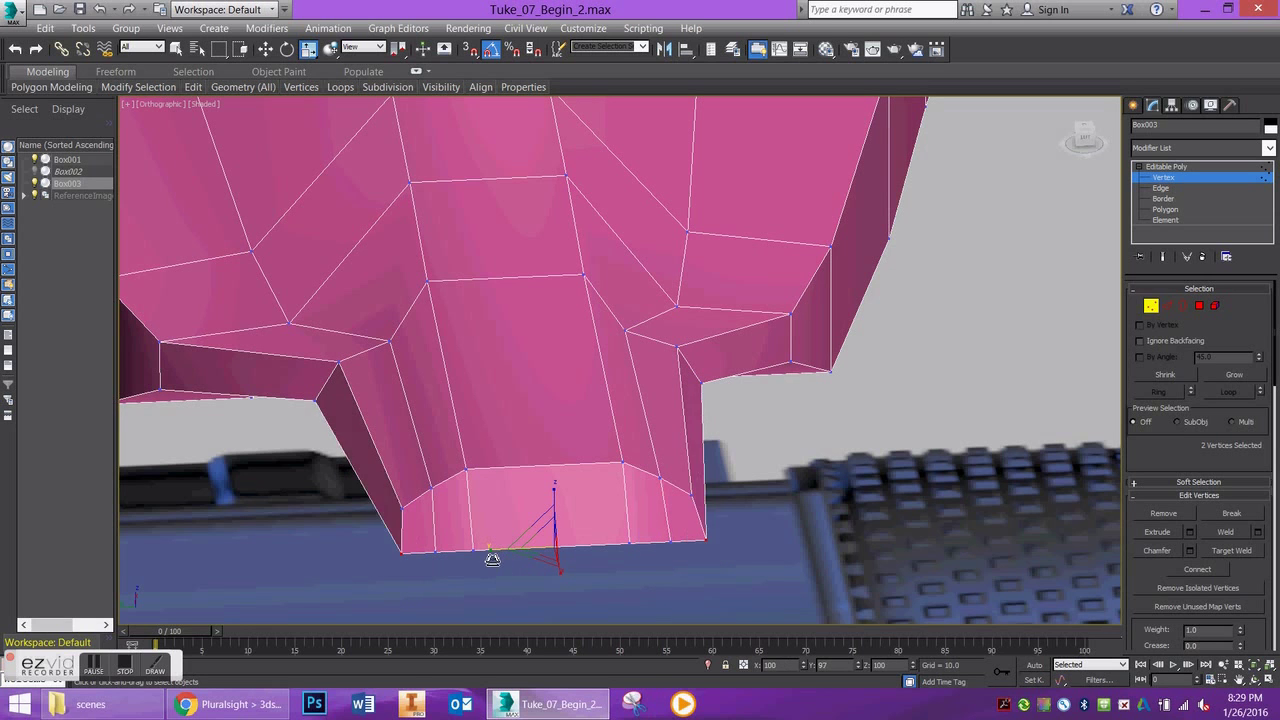
Examine the body's side profile against the side reference image, and inspect its upper surface from the front and above.
alt+middle_drag(494, 557, 568, 366)
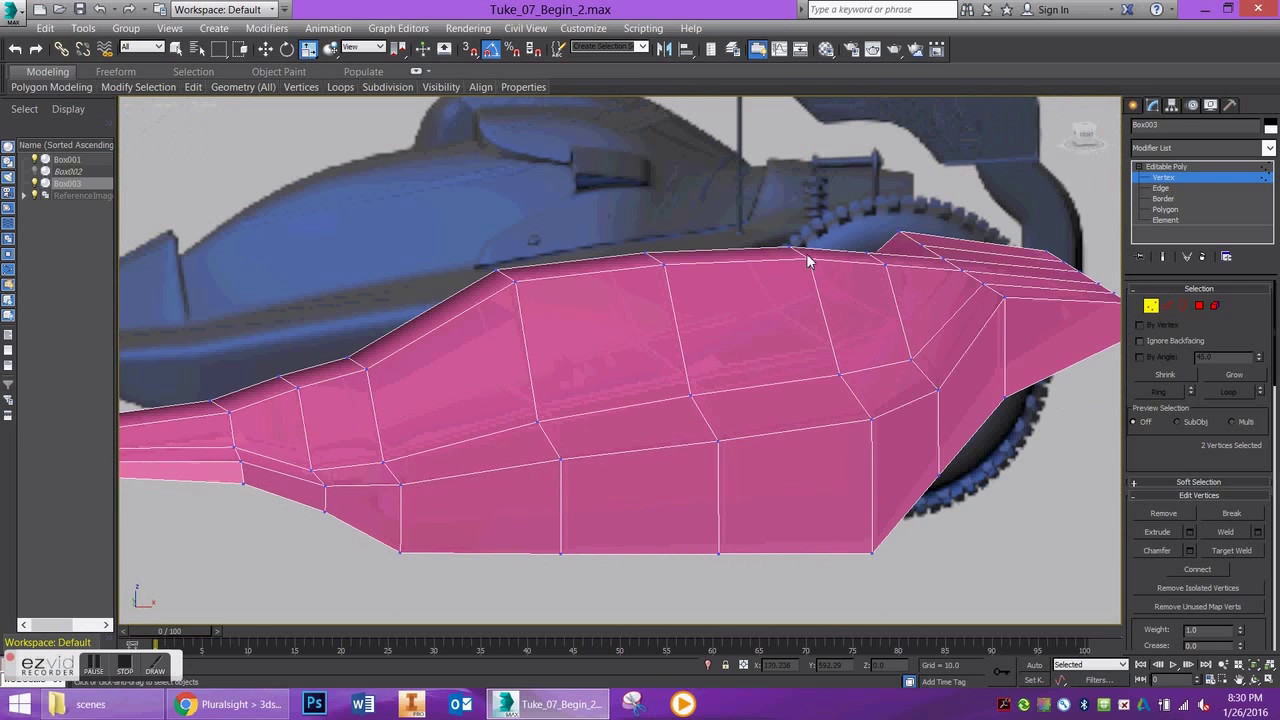
click(1086, 138)
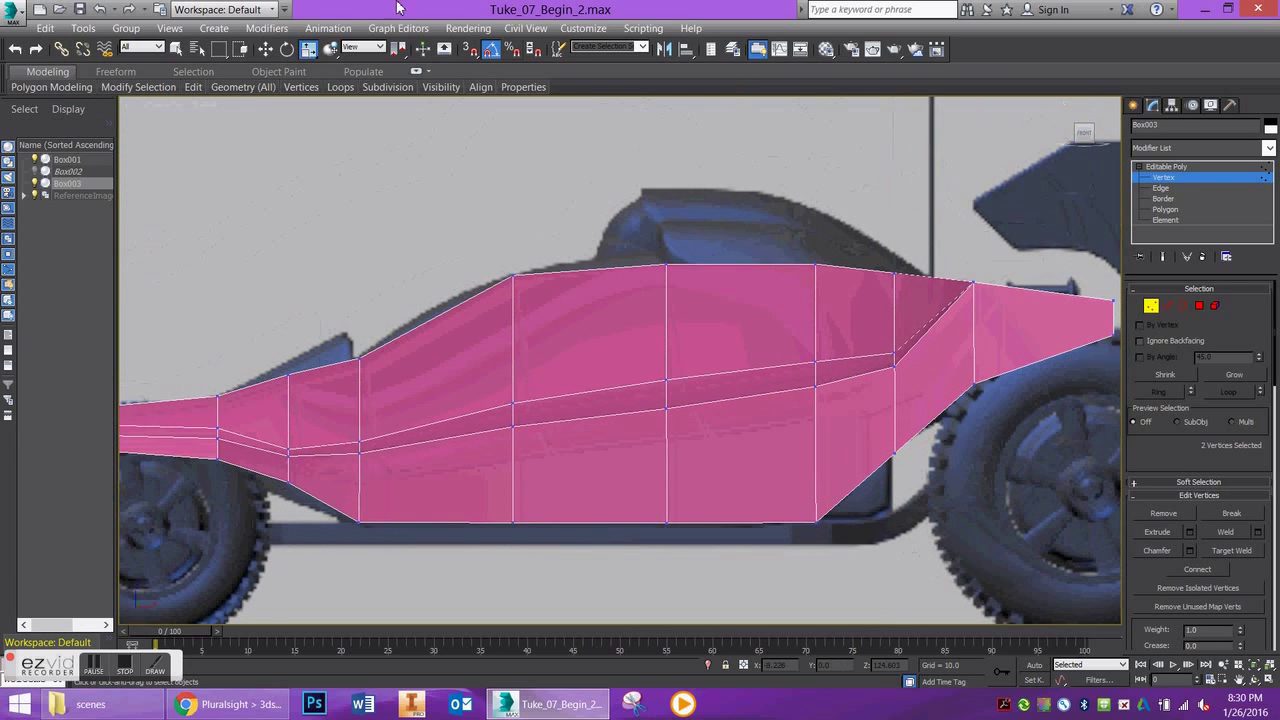
middle_drag(735, 474, 783, 429)
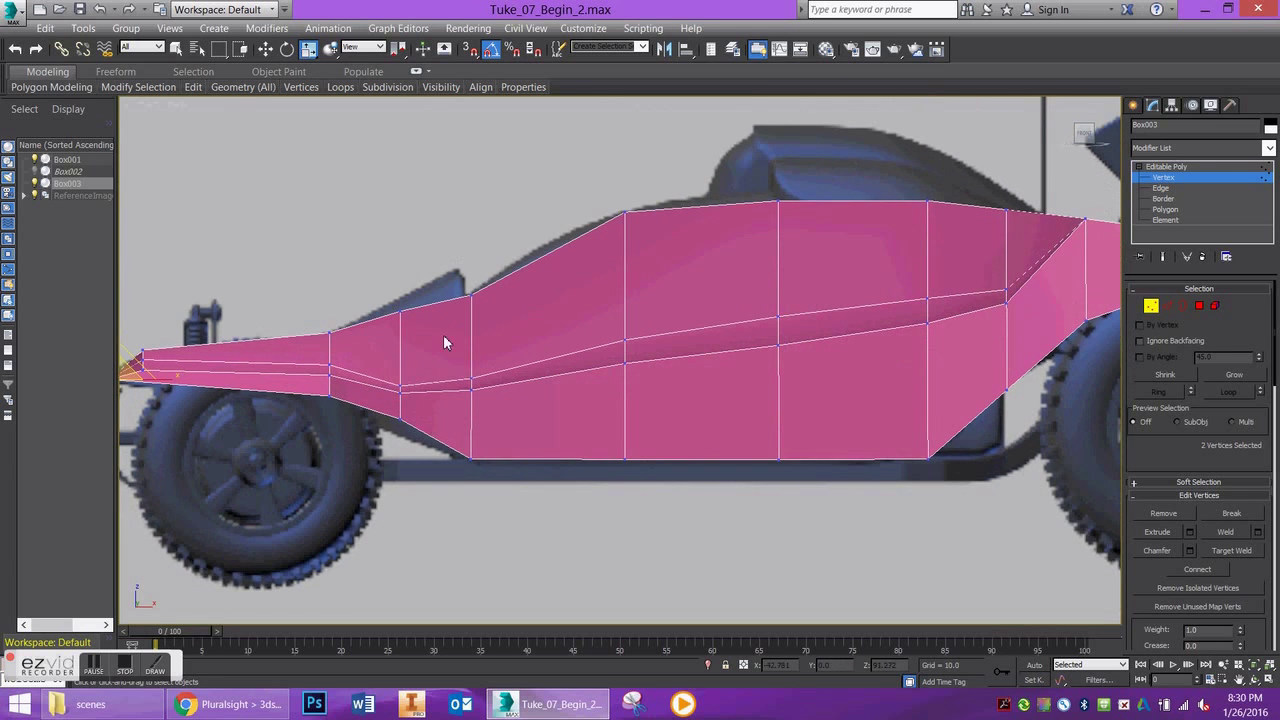
middle_drag(509, 316, 469, 336)
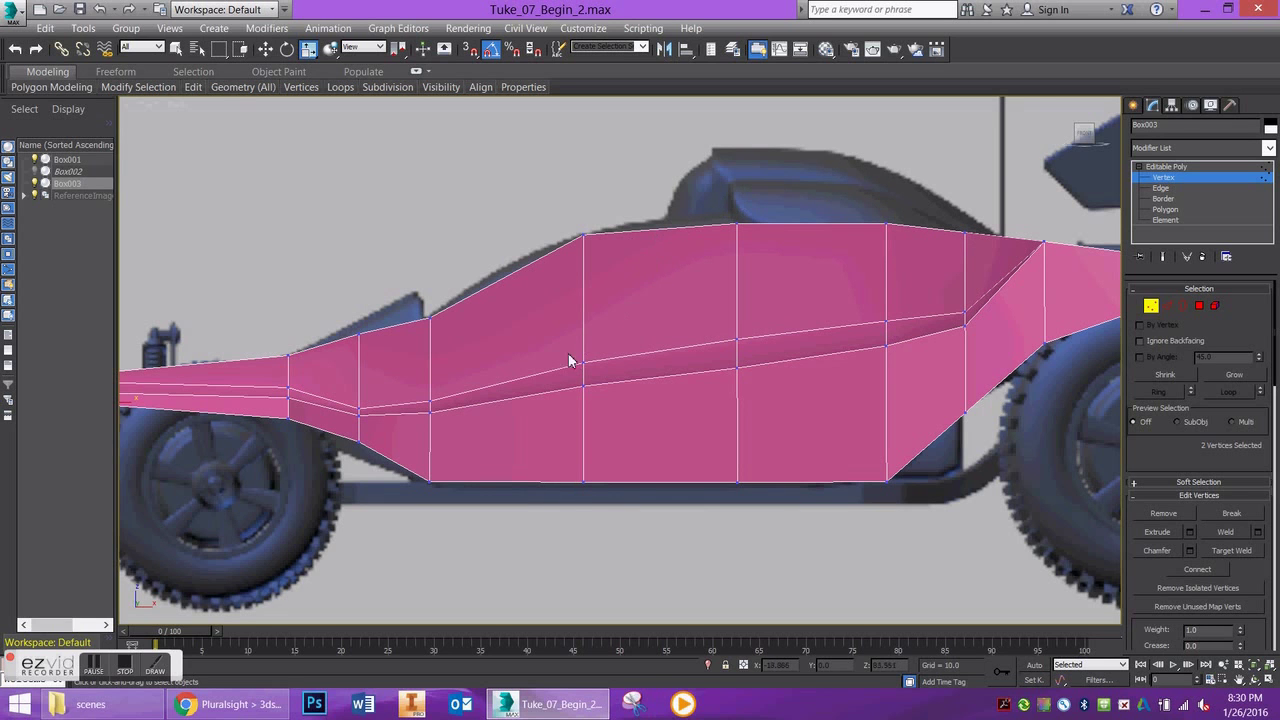
alt+middle_drag(568, 356, 640, 420)
scroll(393, 147, up, 4)
middle_drag(393, 147, 560, 531)
scroll(666, 416, down, 3)
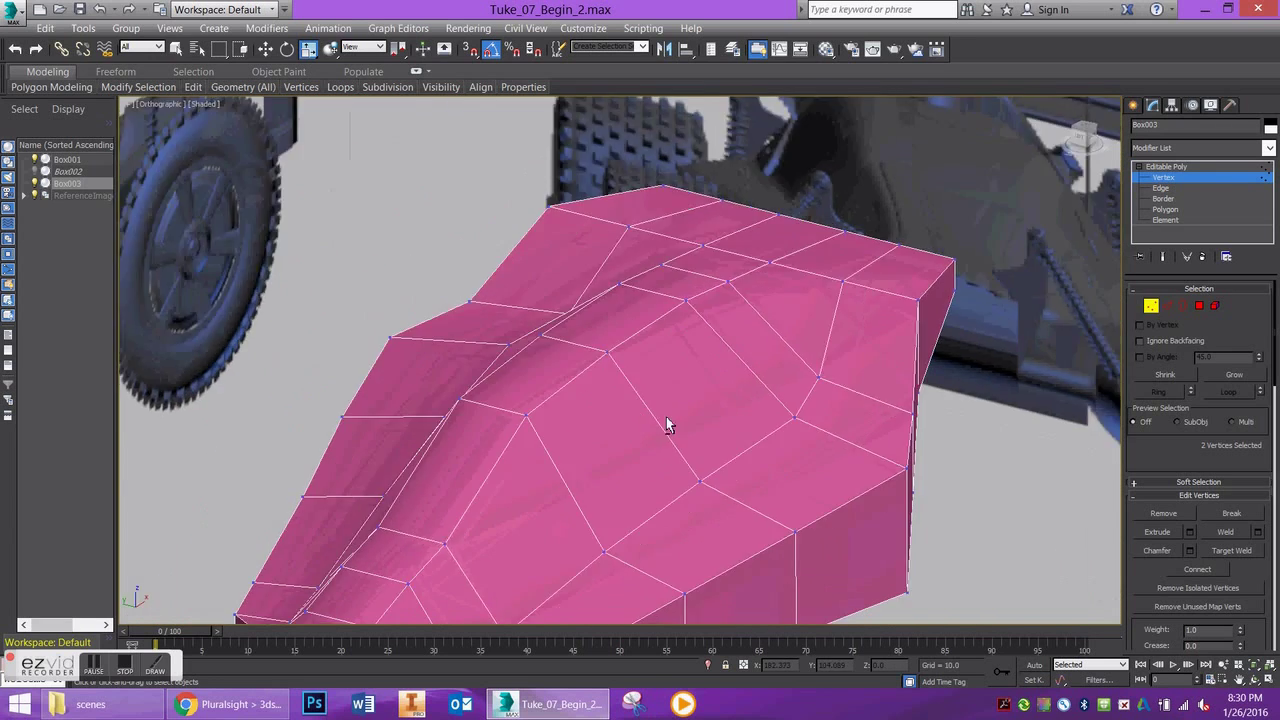
alt+middle_drag(666, 416, 680, 429)
middle_drag(434, 279, 571, 292)
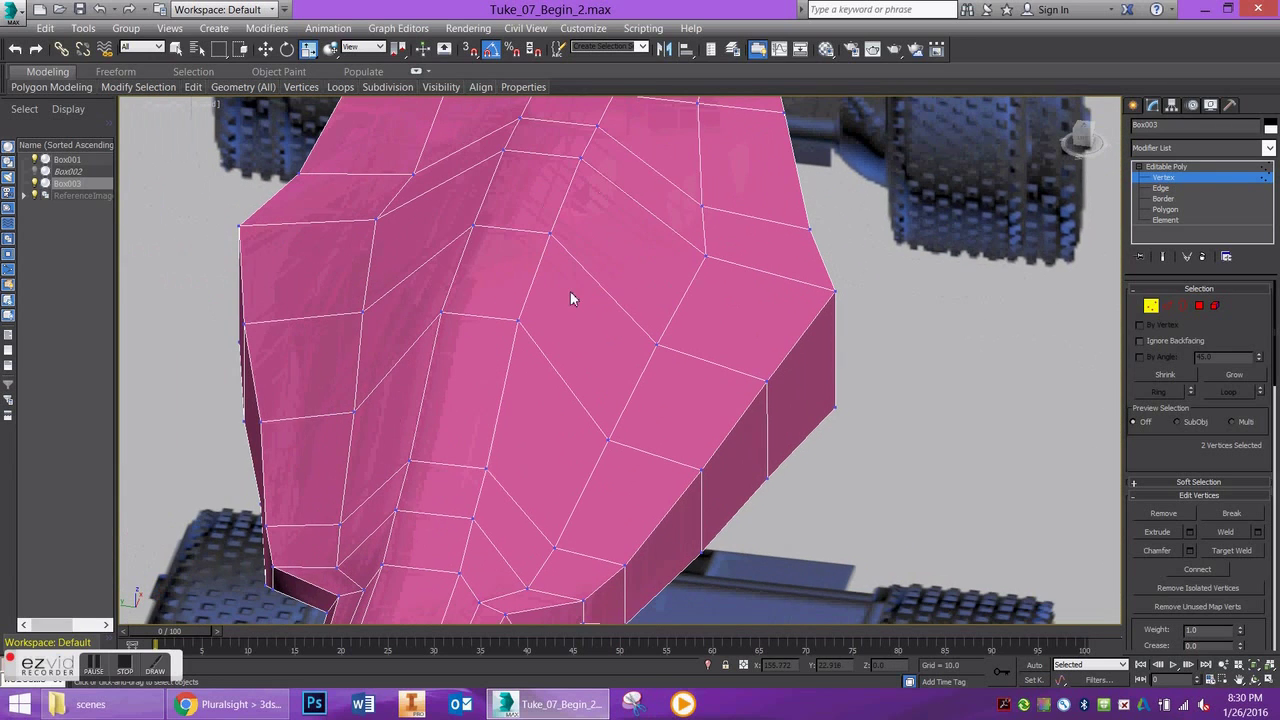
Select the polygon loop running along the body's centre and scale it to about 117% across the body's width.
click(1199, 305)
click(478, 275)
shift+click(503, 210)
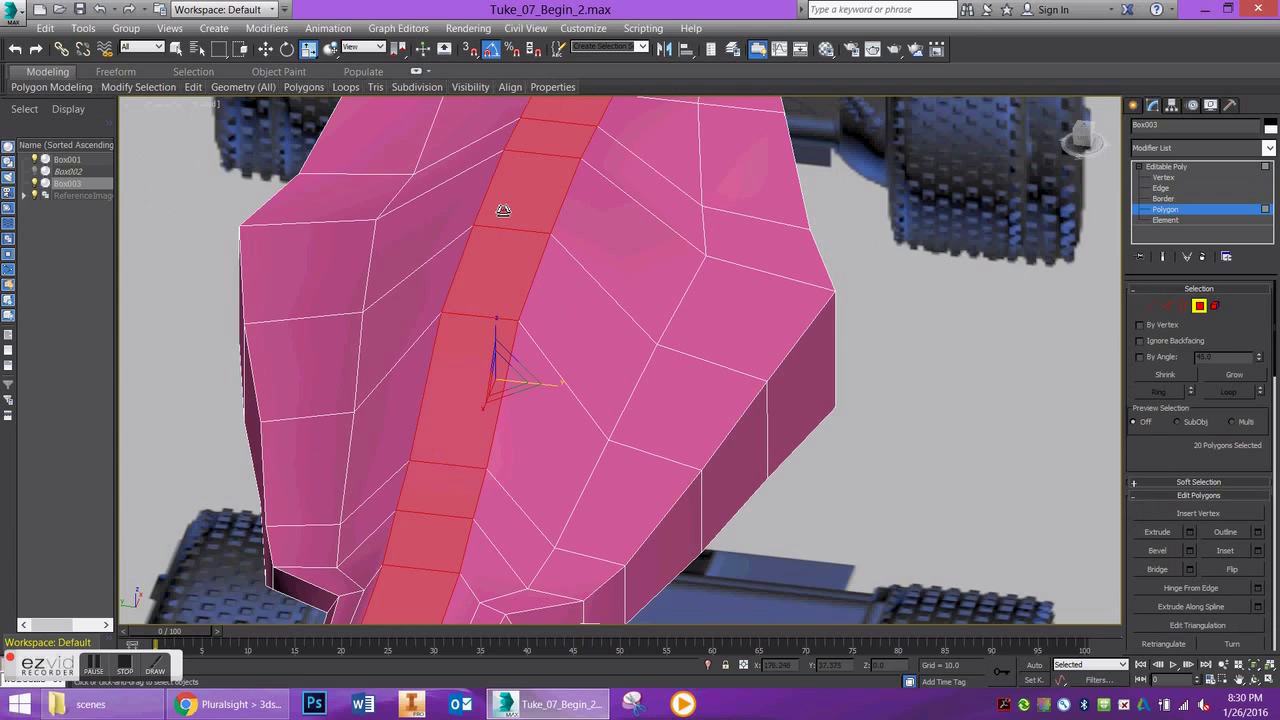
middle_drag(524, 290, 583, 254)
drag(603, 349, 614, 349)
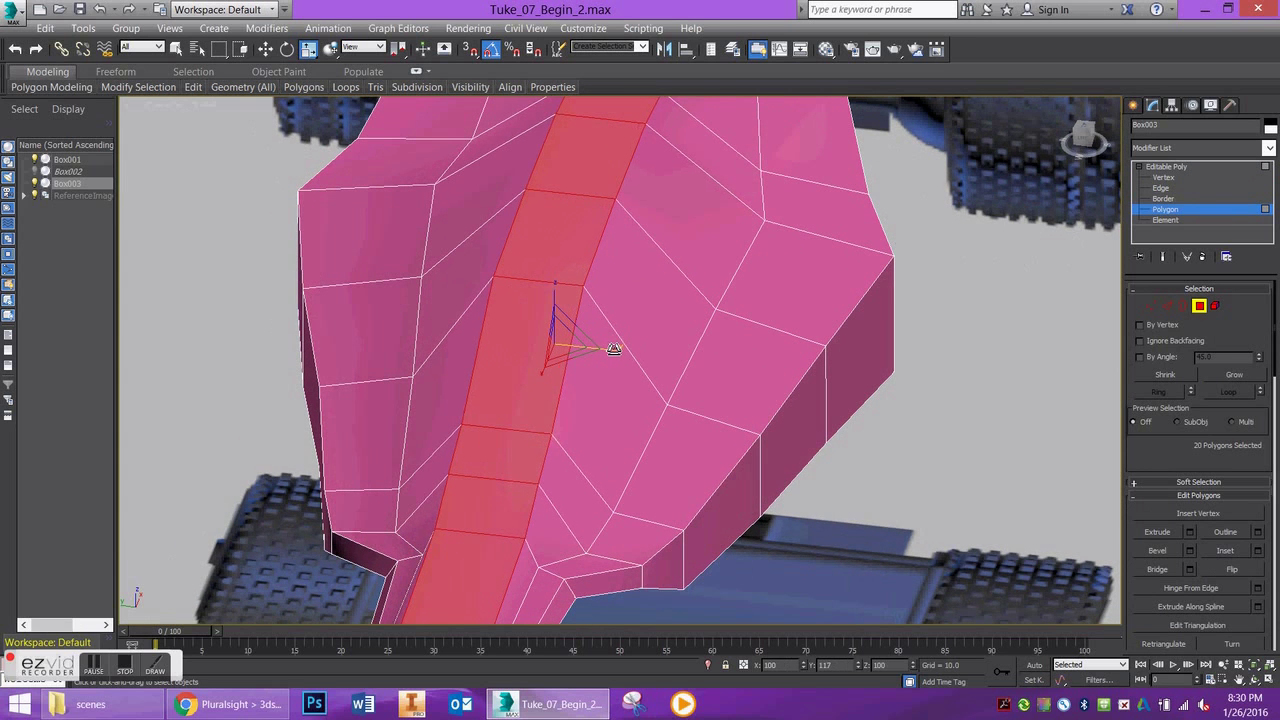
scroll(620, 310, down, 4)
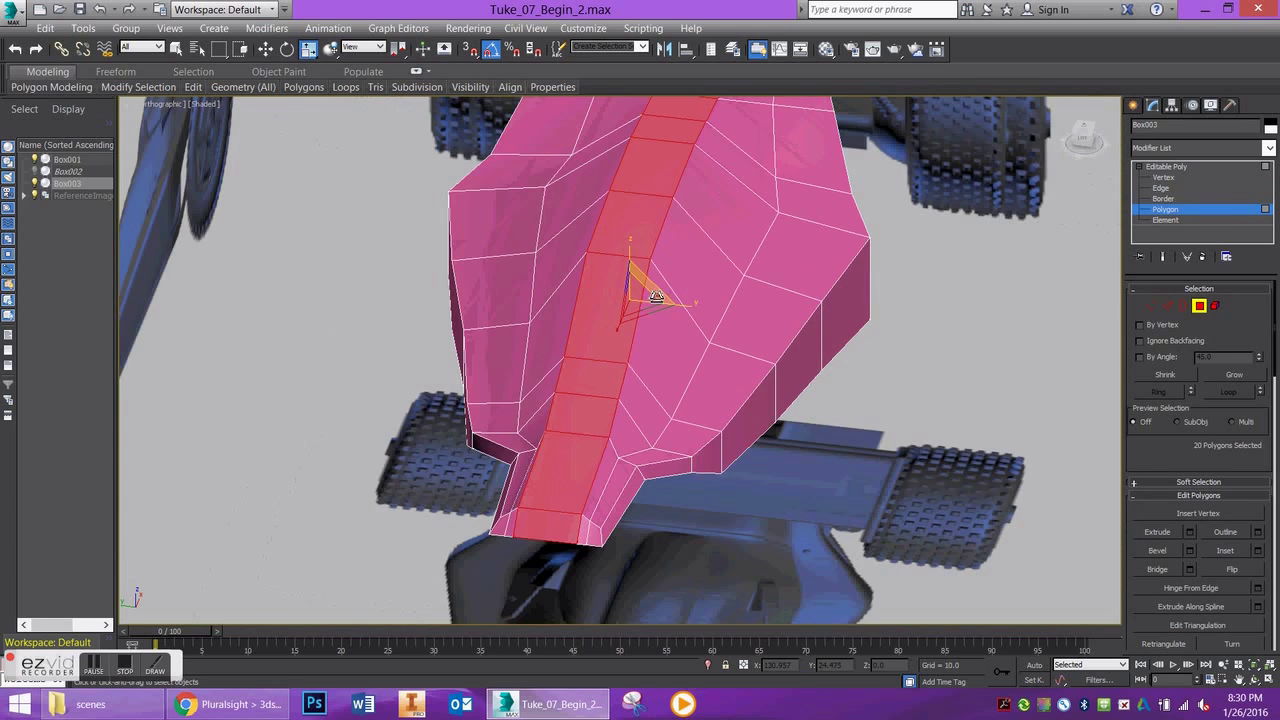
key(f)
middle_drag(591, 170, 599, 211)
scroll(617, 227, up, 2)
scroll(617, 227, down, 2)
key(l)
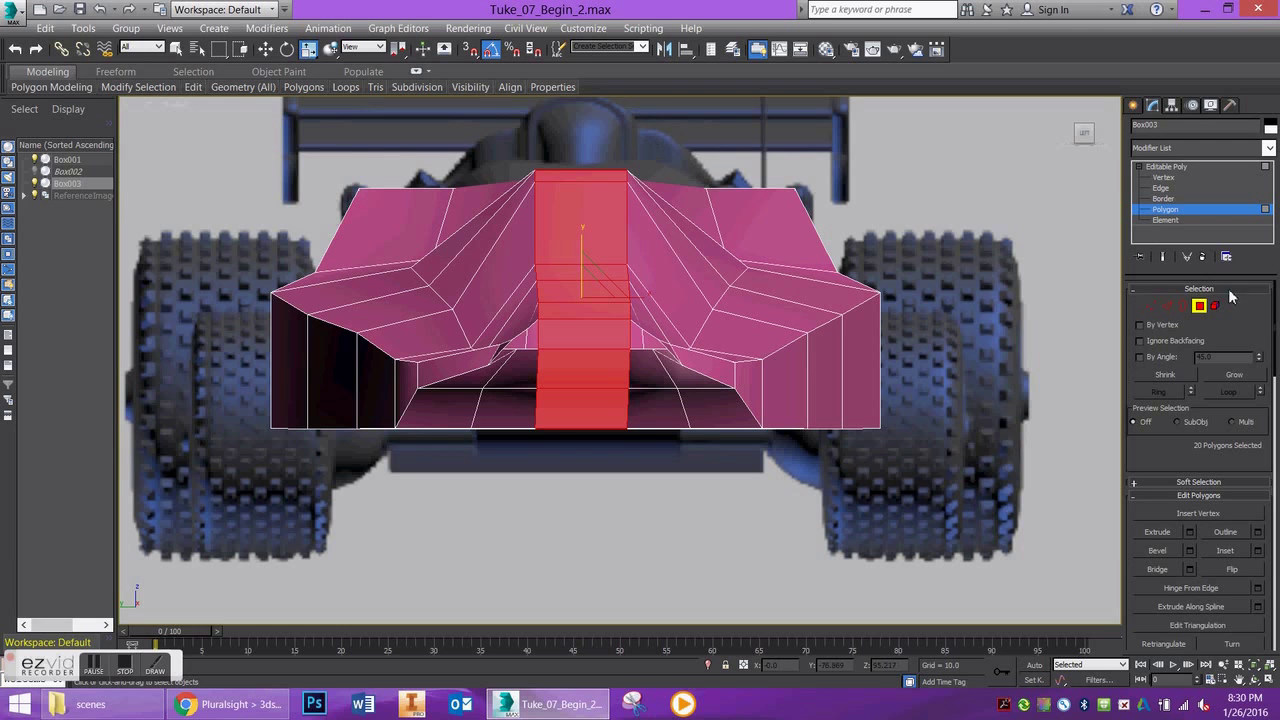
Raise the two adjacent polygons on the roof's central strip toward the canopy outline in the side reference.
key(alt)
alt+middle_drag(646, 148, 523, 151)
click(570, 140)
ctrl+click(676, 127)
middle_drag(654, 147, 667, 338)
key(w)
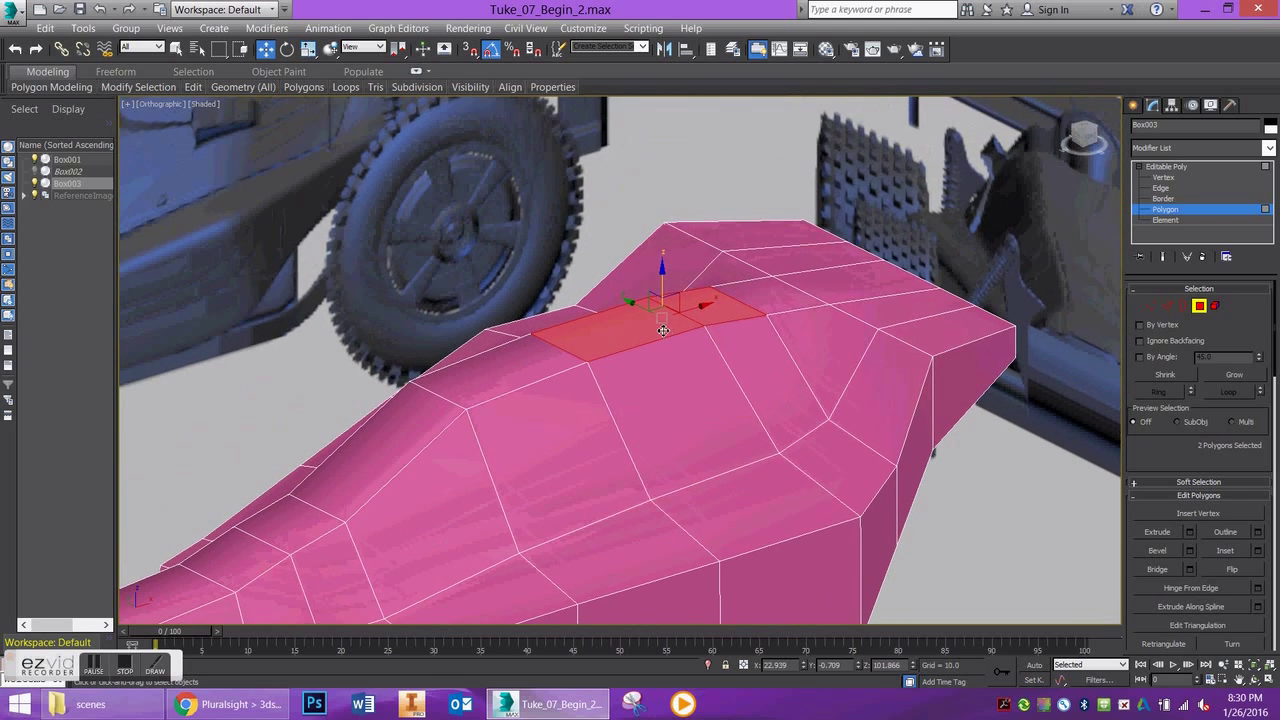
key(f)
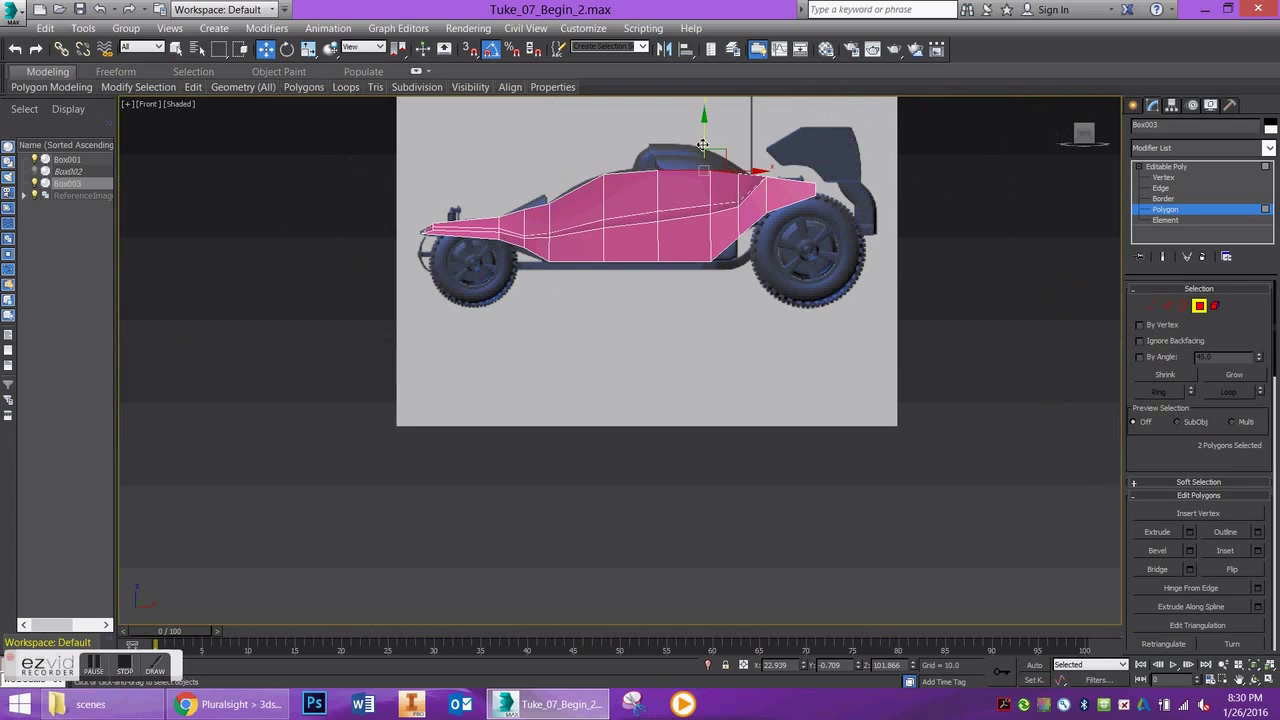
drag(712, 144, 690, 135)
Raise only the front one of the two roof polygons further, to a height of about 108.7.
alt+middle_drag(690, 135, 688, 262)
click(677, 164)
scroll(677, 164, up, 2)
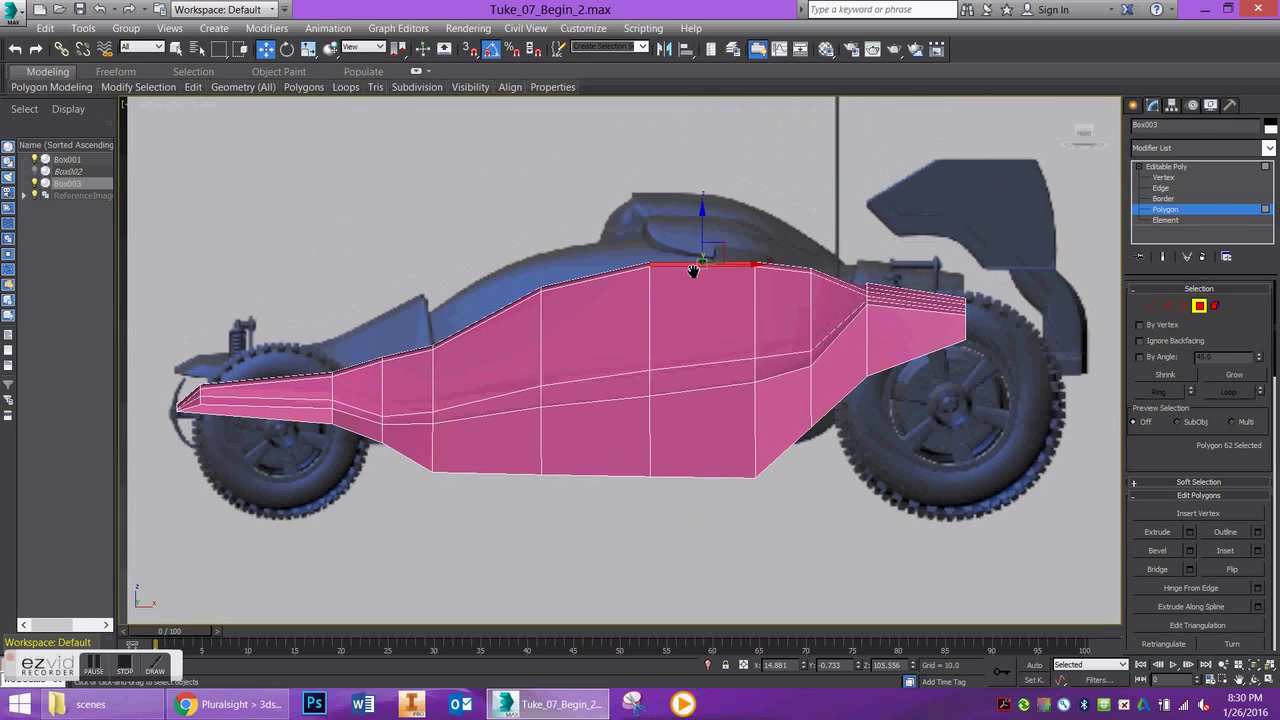
scroll(688, 262, down, 1)
key(f)
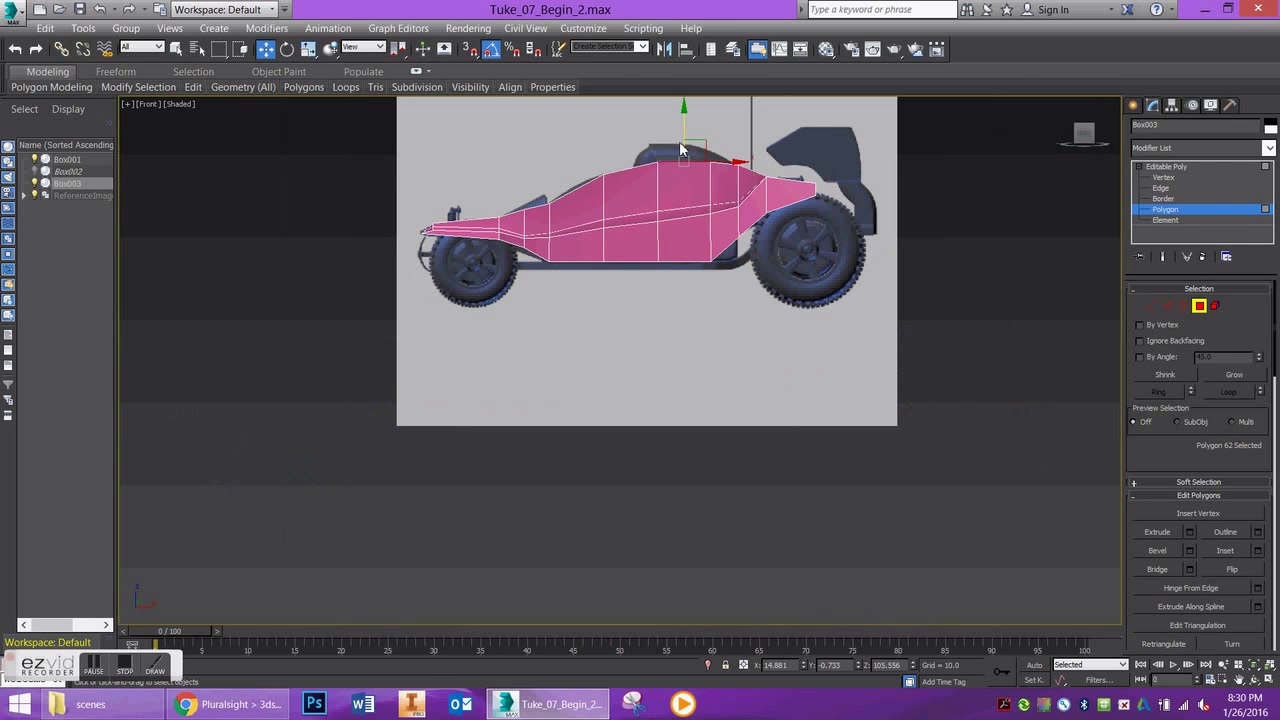
drag(684, 140, 682, 132)
key(l)
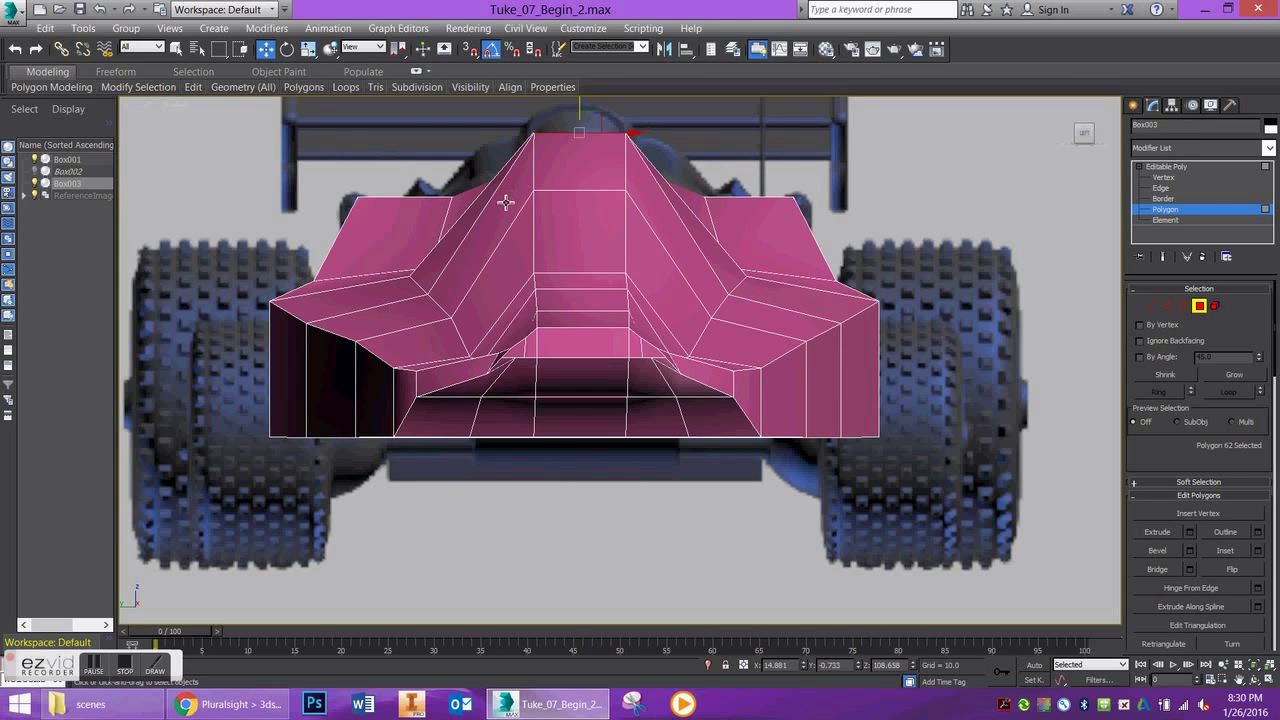
mouse_move(506, 203)
alt+middle_down()
mouse_move(531, 206)
mouse_move(466, 209)
mouse_move(494, 221)
alt+middle_up()
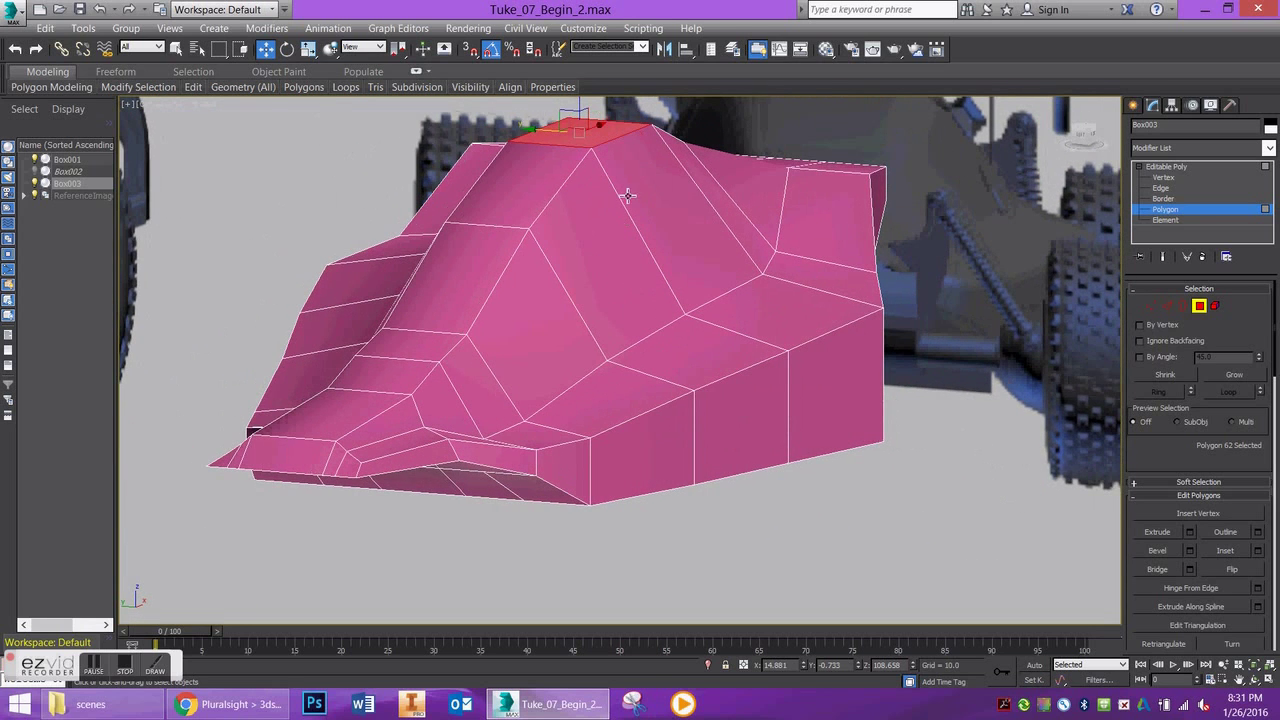
click(1167, 306)
click(551, 204)
ctrl+click(613, 145)
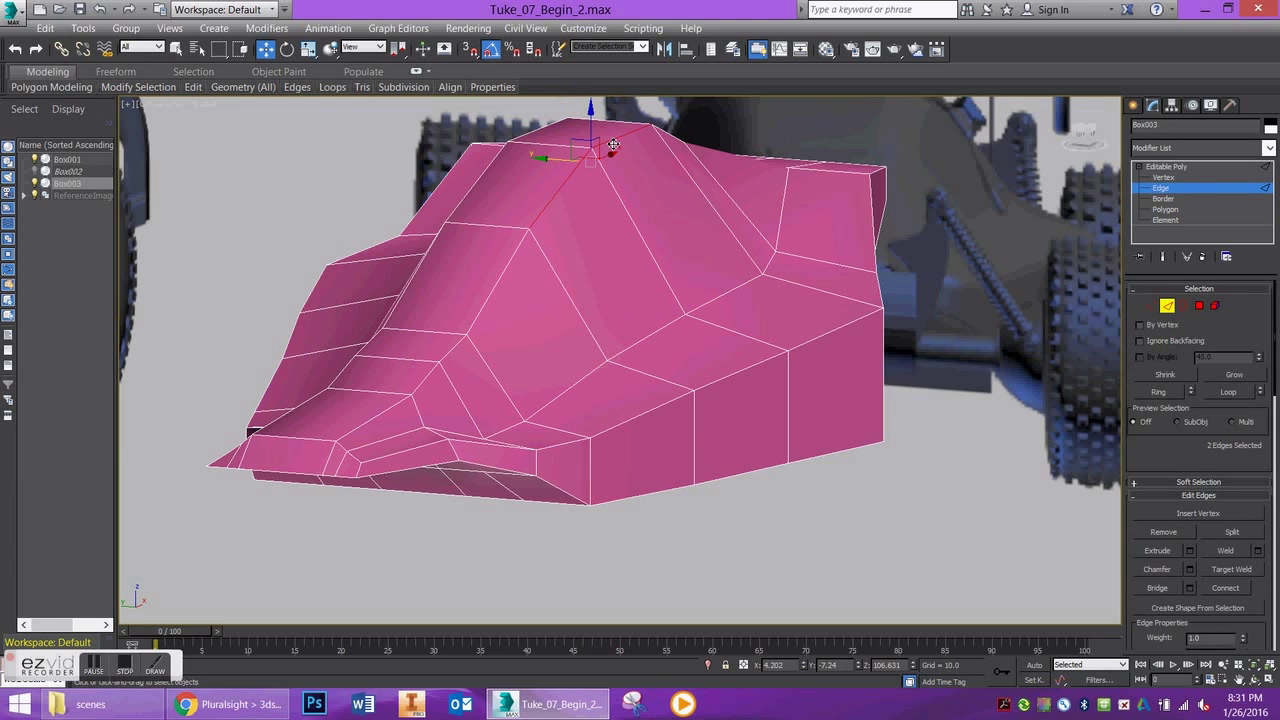
double_click(506, 269)
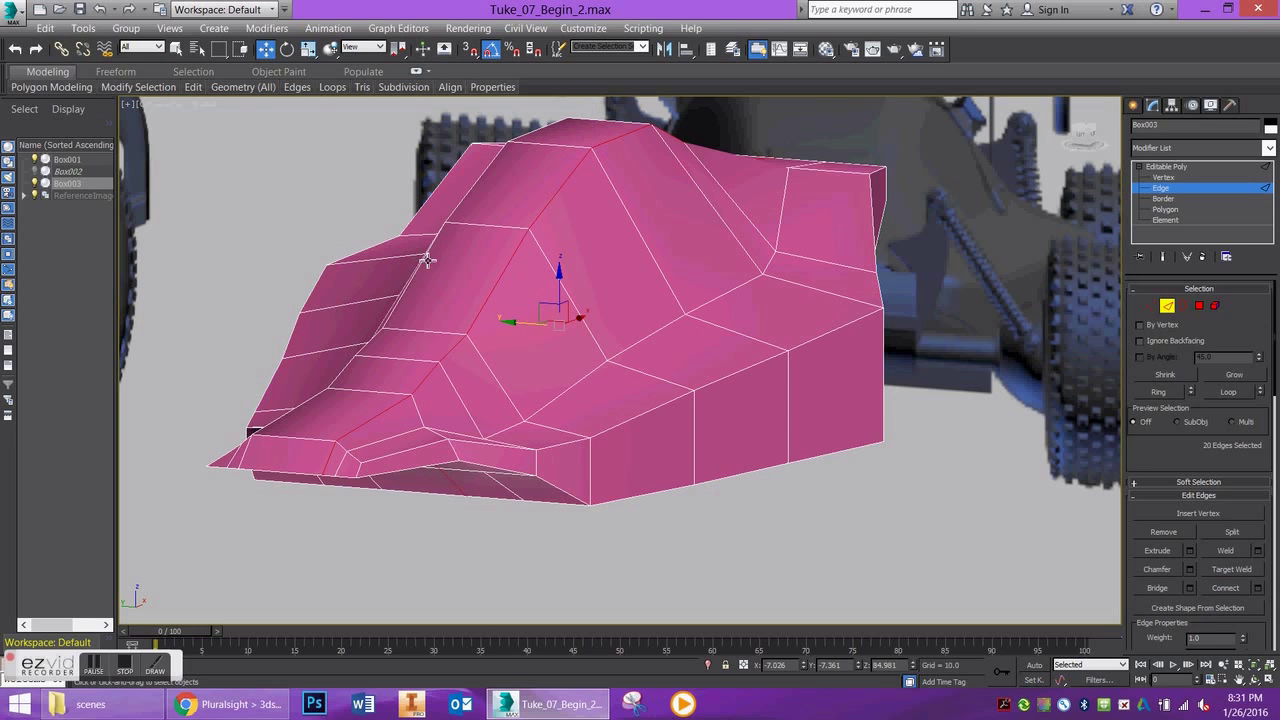
click(638, 270)
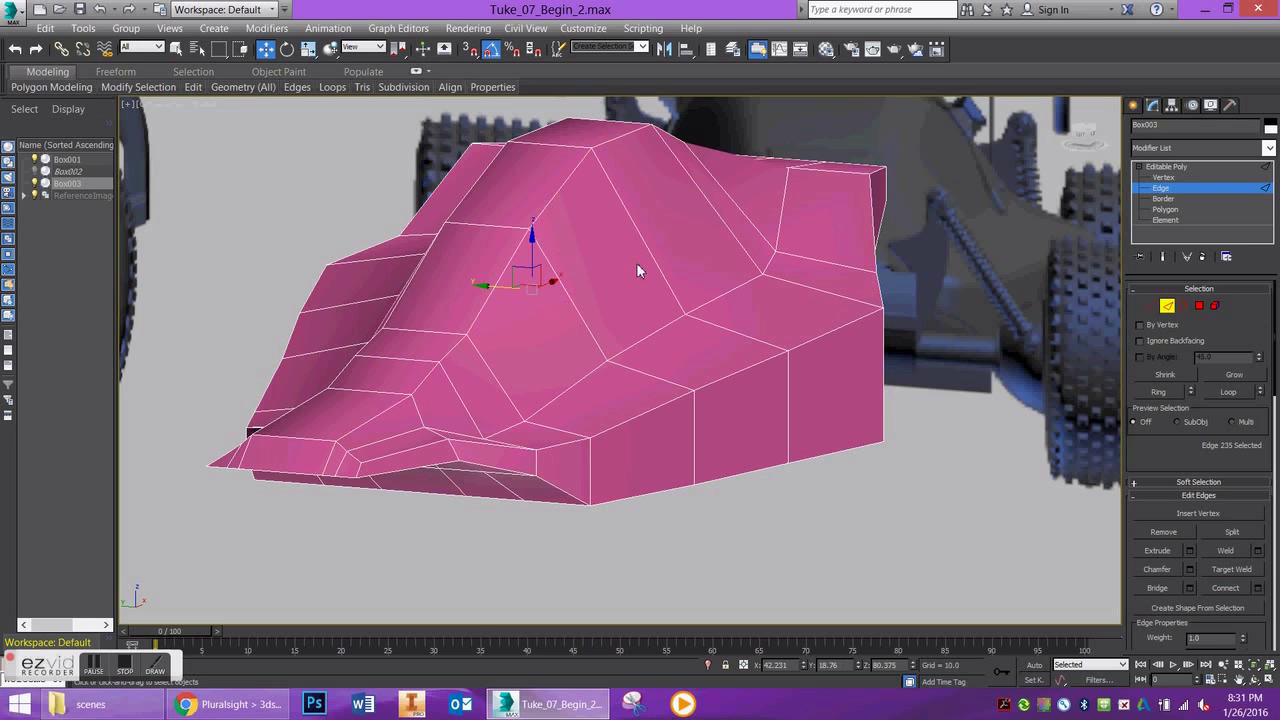
Compare the body's side profile with the side reference image using temporary see-through display.
click(1085, 140)
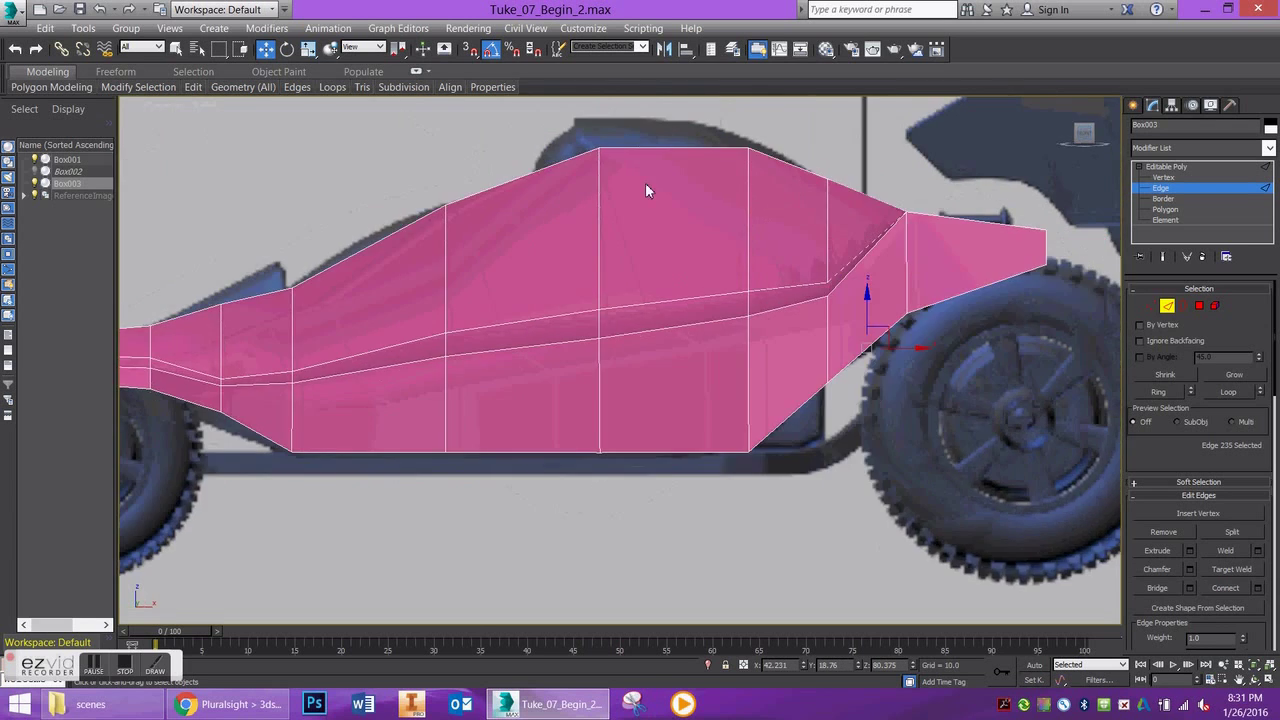
key(alt+x)
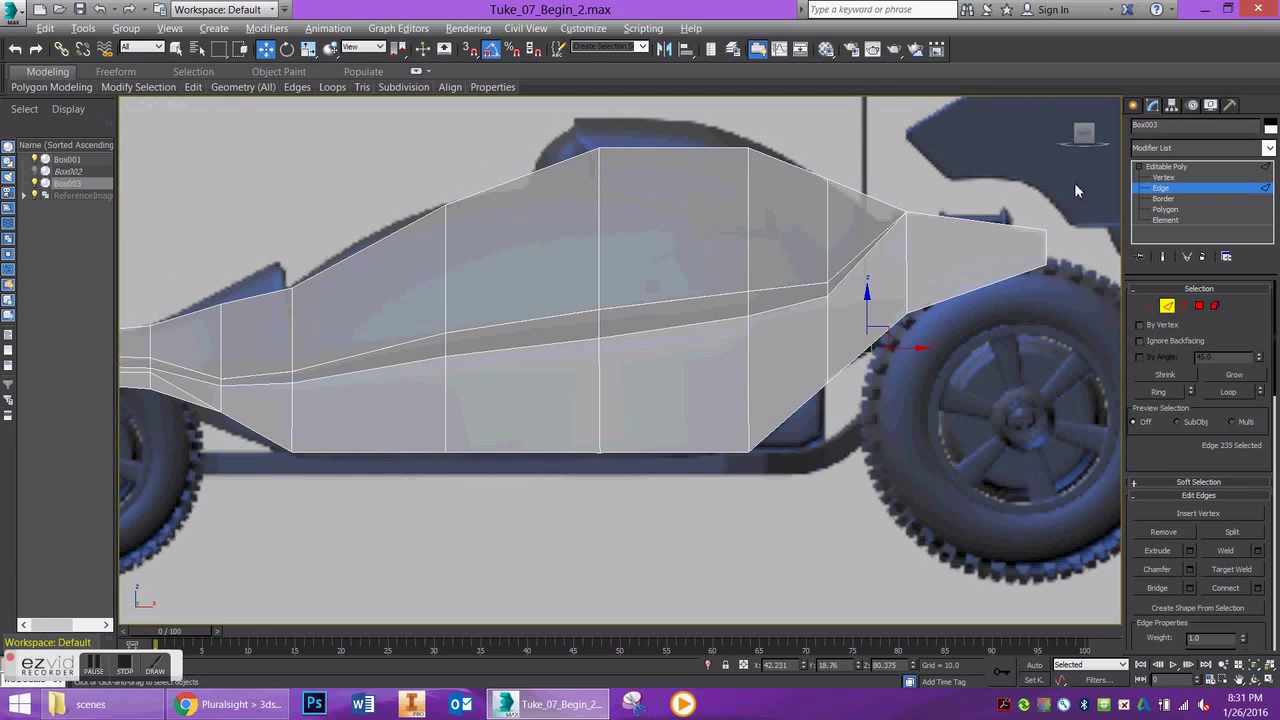
key(f)
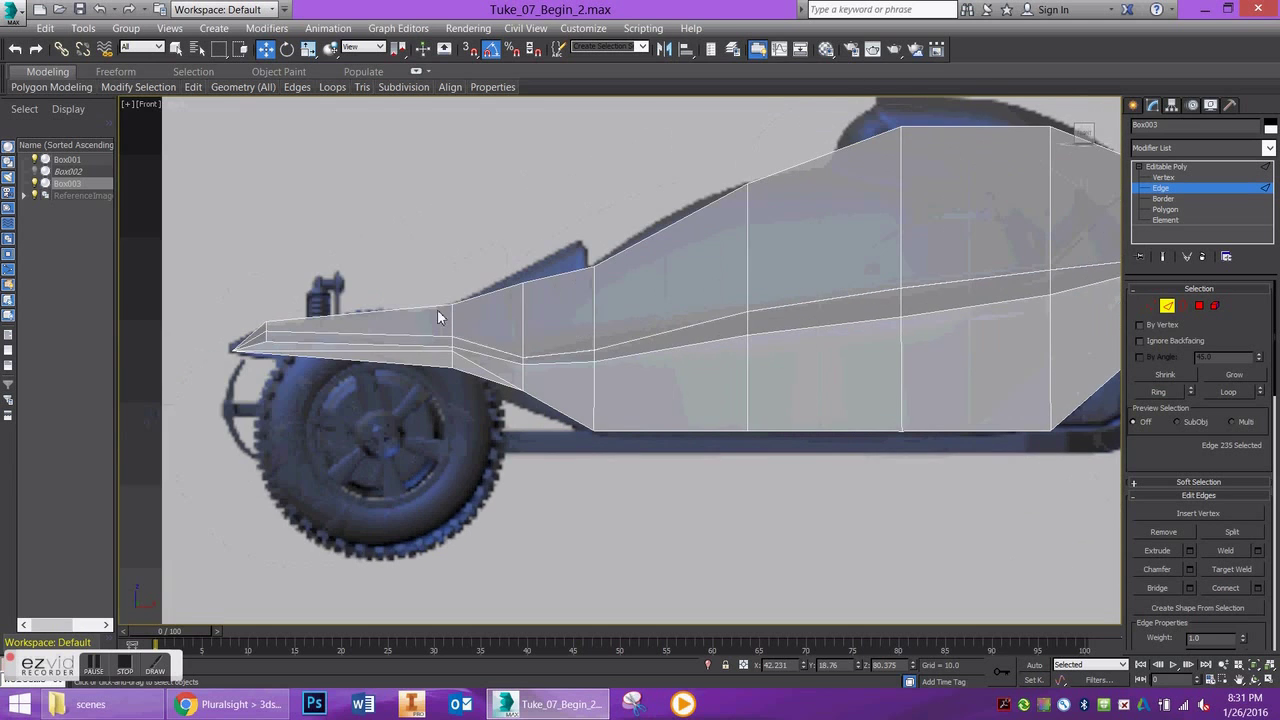
alt+middle_drag(423, 318, 470, 308)
click(1199, 305)
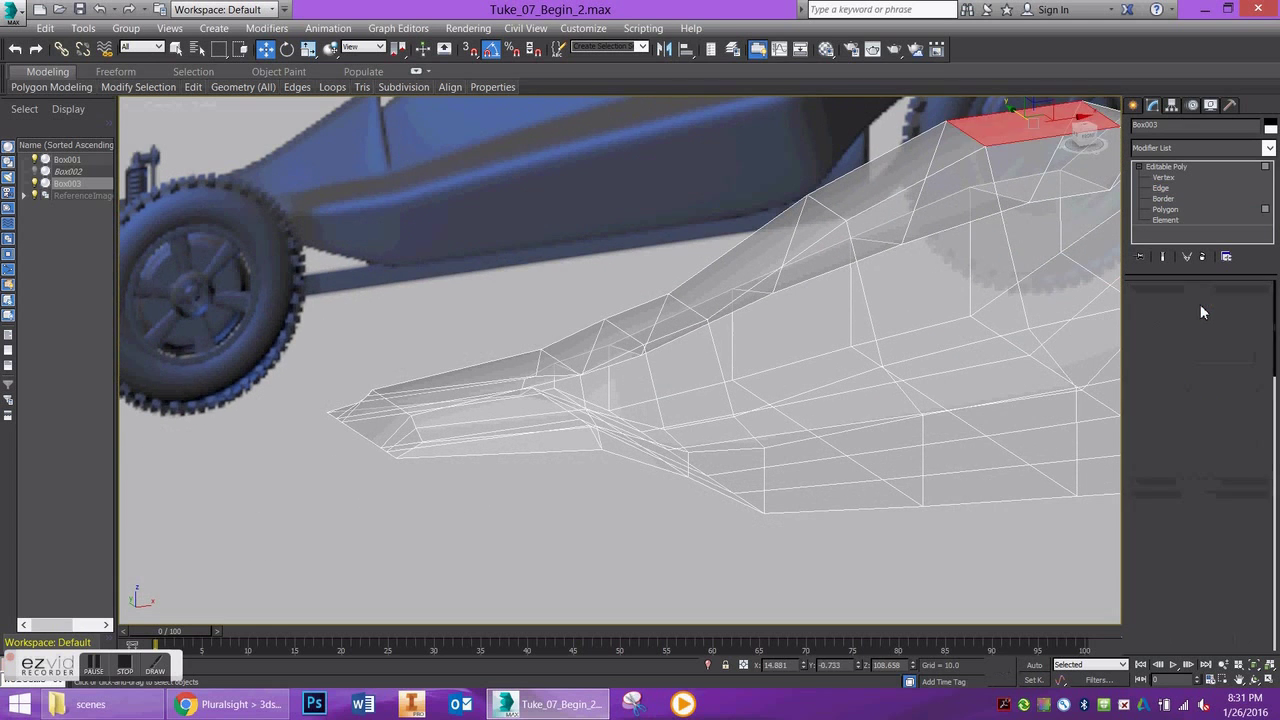
key(alt+x)
Raise the three central top polygons behind the nose slightly, and lower the nose's long top polygon to a height of about 82.1.
click(603, 342)
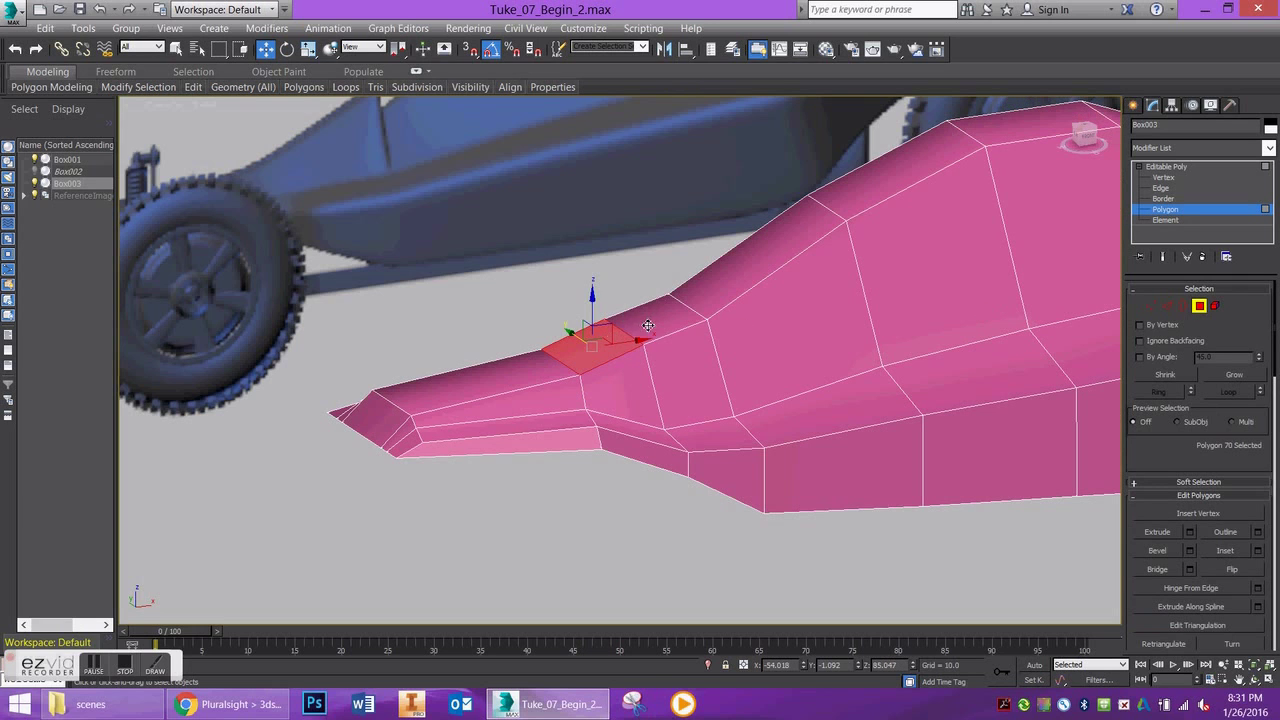
ctrl+click(648, 325)
ctrl+click(727, 286)
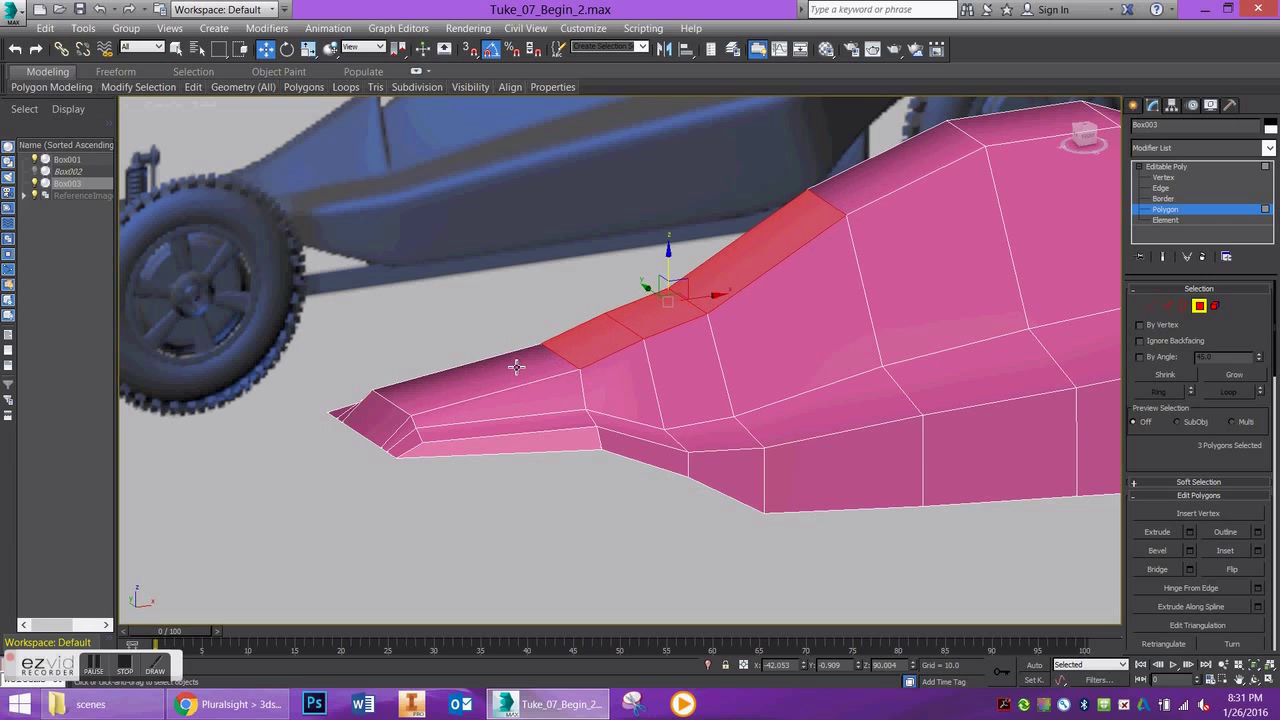
click(470, 382)
drag(476, 354, 476, 358)
middle_drag(608, 396, 589, 368)
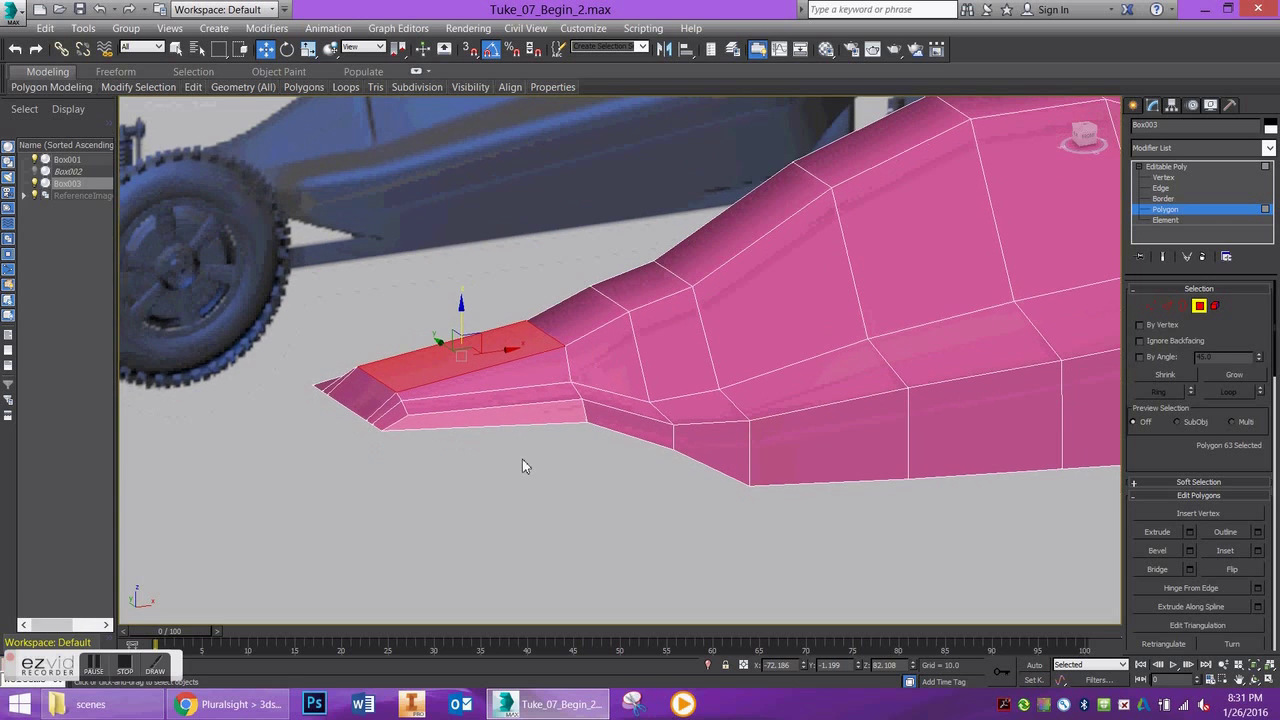
Lower the outermost top vertex on each side where the rear tail section begins, smoothing the side crease into the tail.
alt+middle_drag(494, 423, 780, 429)
scroll(846, 424, down, 4)
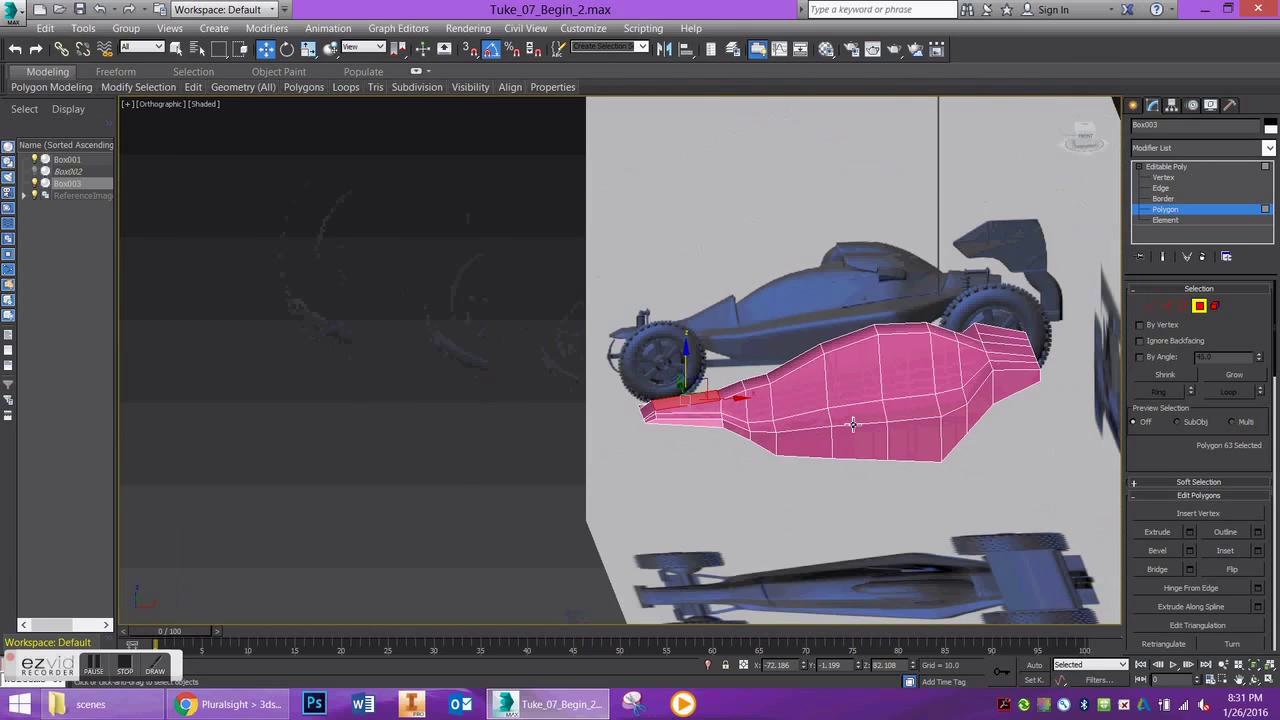
mouse_move(931, 423)
alt+middle_down()
mouse_move(938, 404)
mouse_move(957, 424)
mouse_move(949, 414)
alt+middle_up()
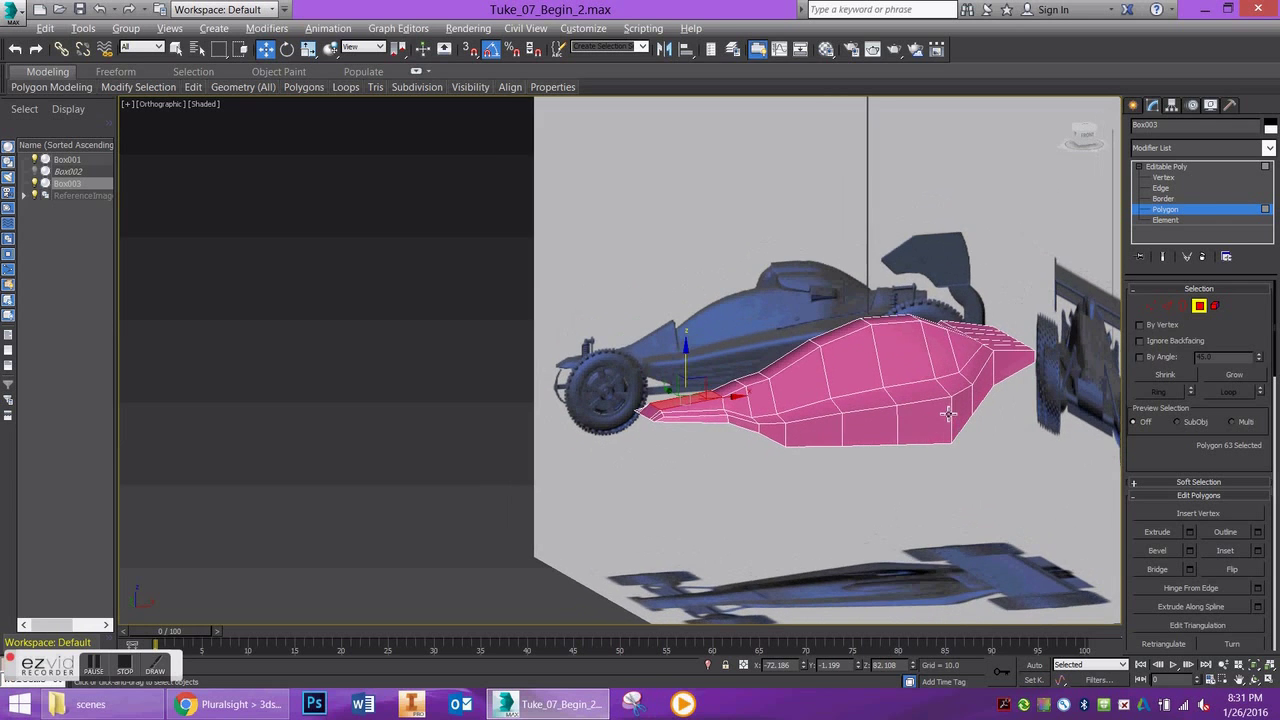
click(1088, 138)
scroll(913, 342, up, 5)
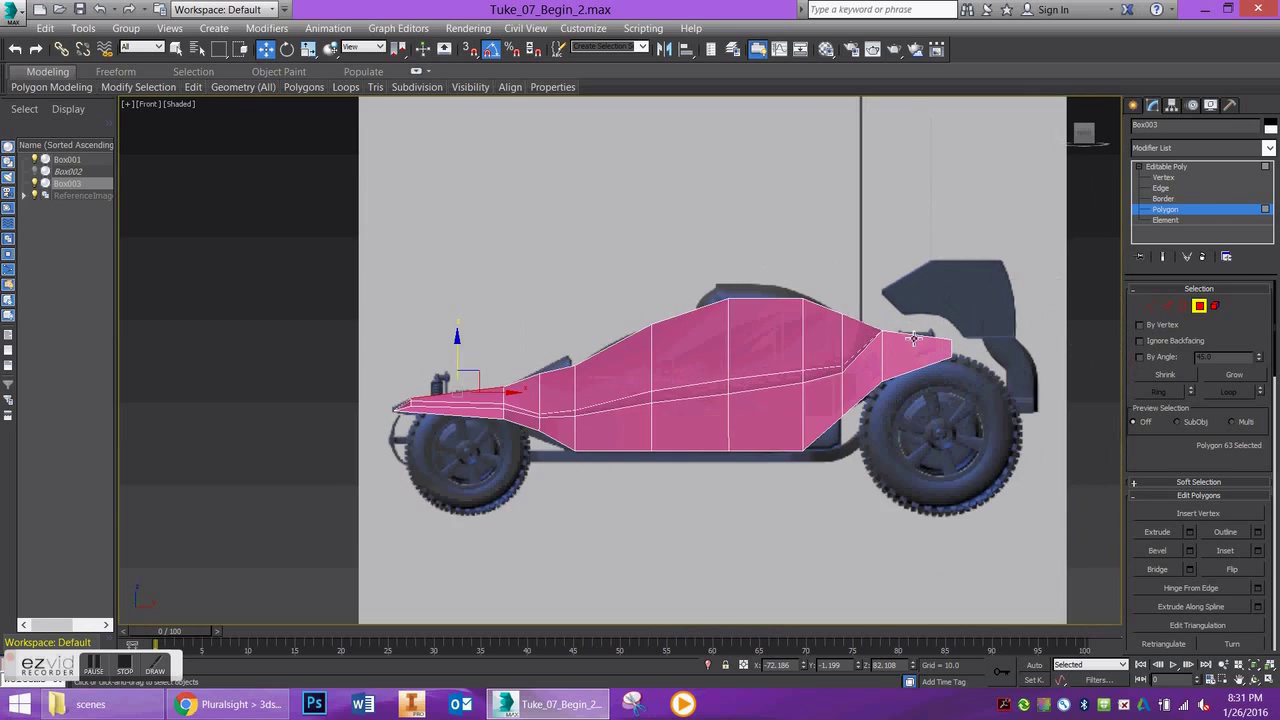
alt+middle_drag(913, 342, 846, 365)
click(1152, 305)
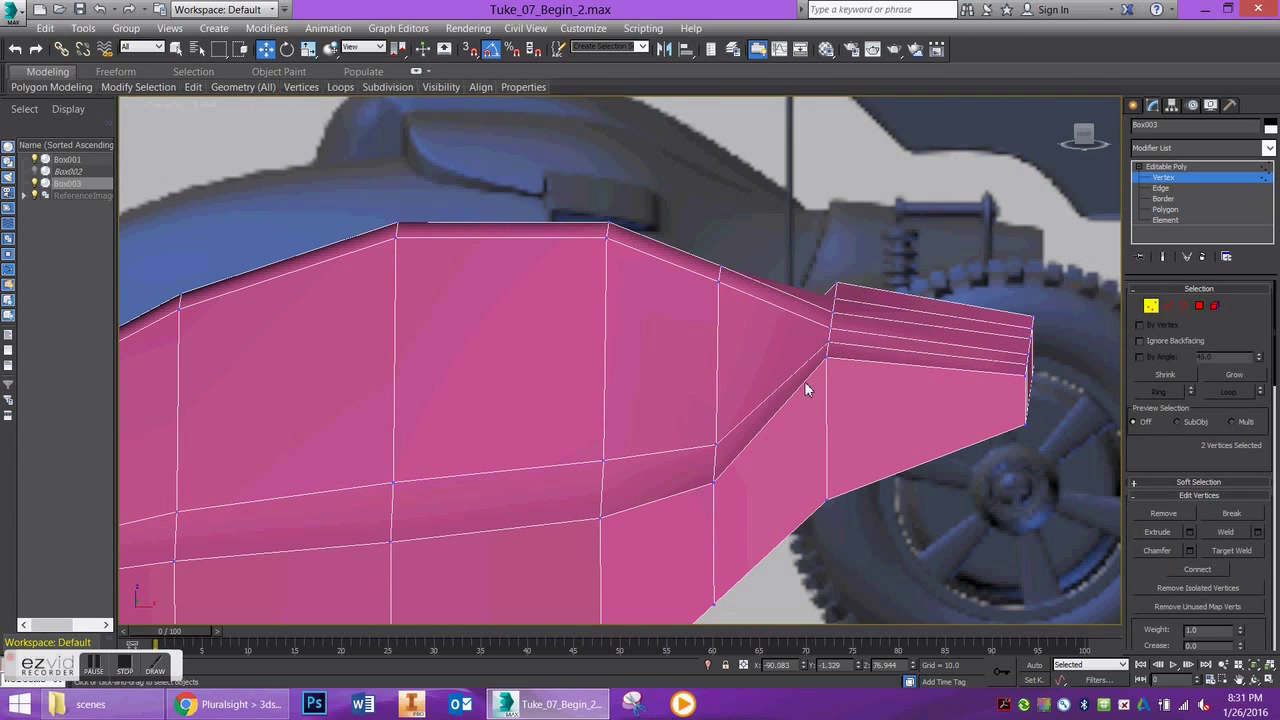
click(828, 359)
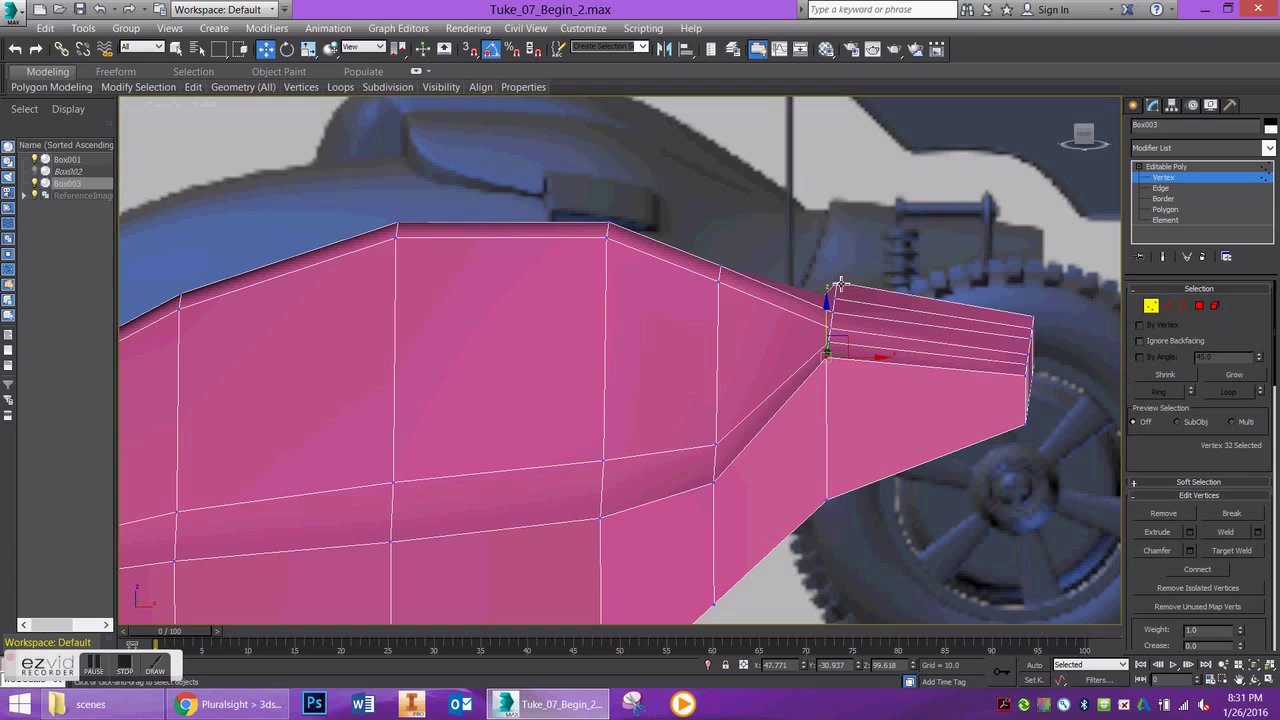
ctrl+click(839, 285)
drag(836, 280, 833, 355)
Lower the second top vertex from each side where the rear tail section begins to a height of about 95.5.
click(830, 338)
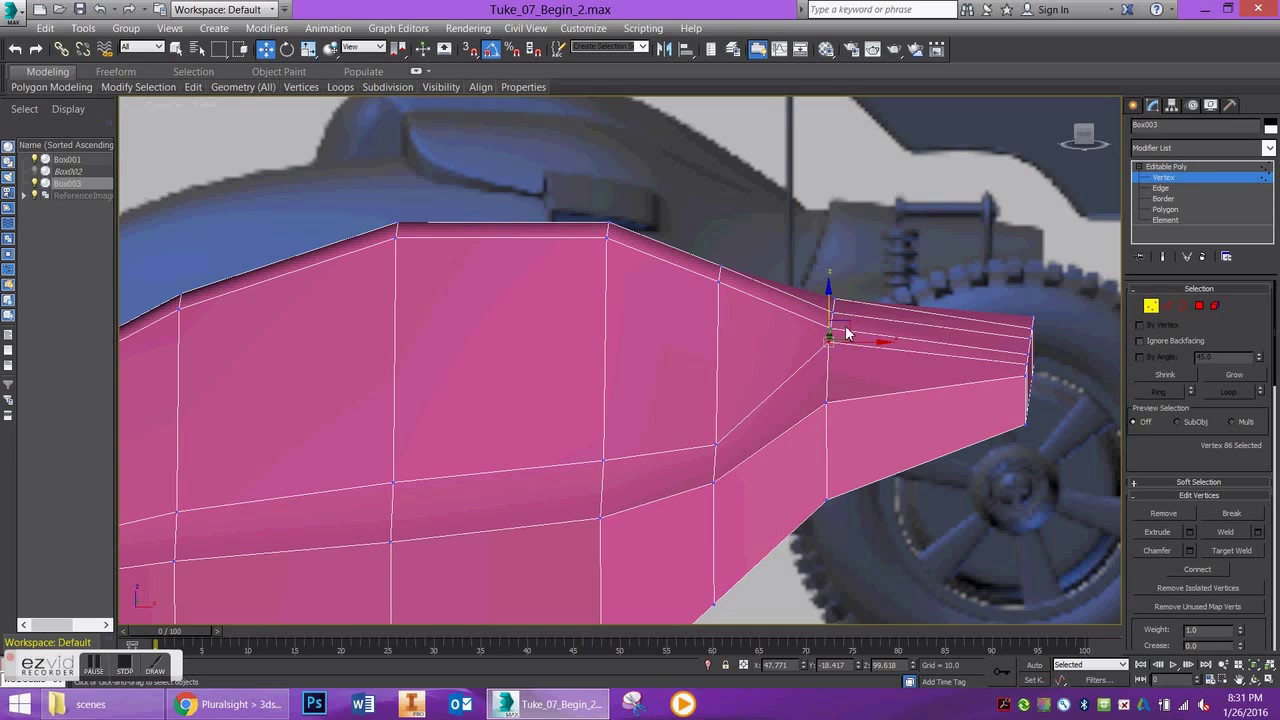
alt+middle_drag(835, 307, 868, 298)
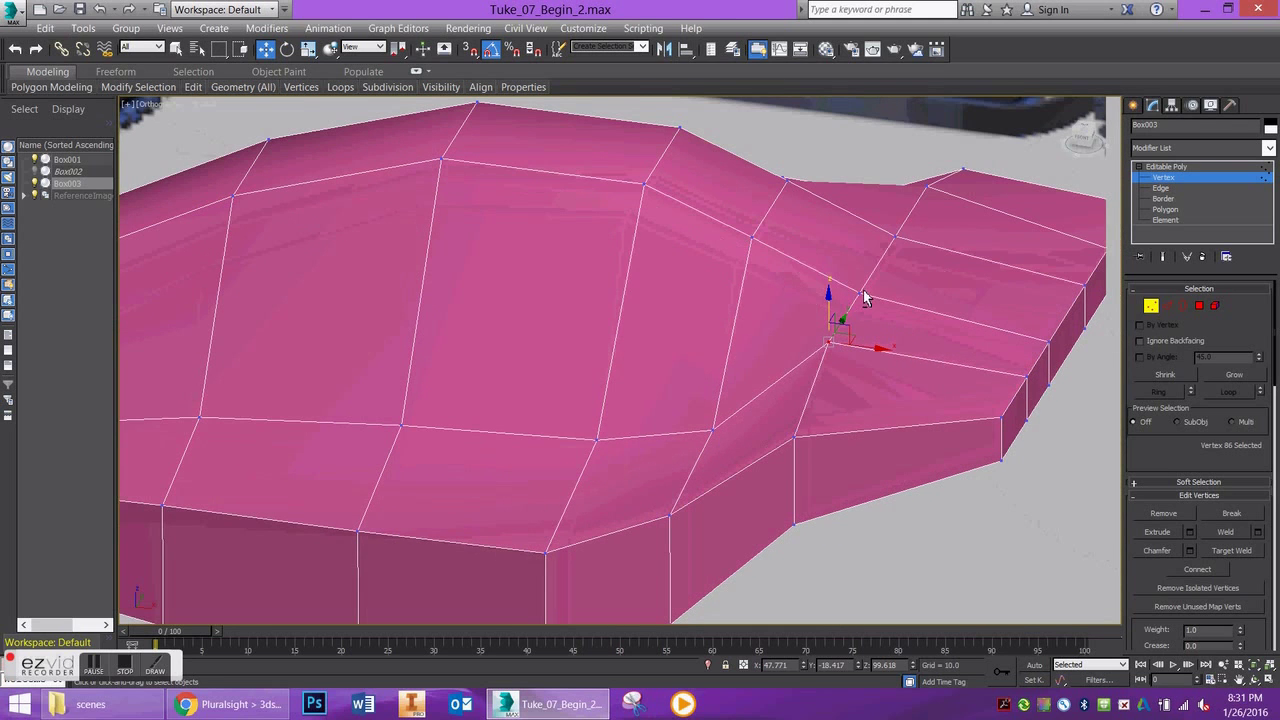
ctrl+click(929, 188)
drag(879, 230, 889, 267)
key(l)
scroll(770, 240, up, 8)
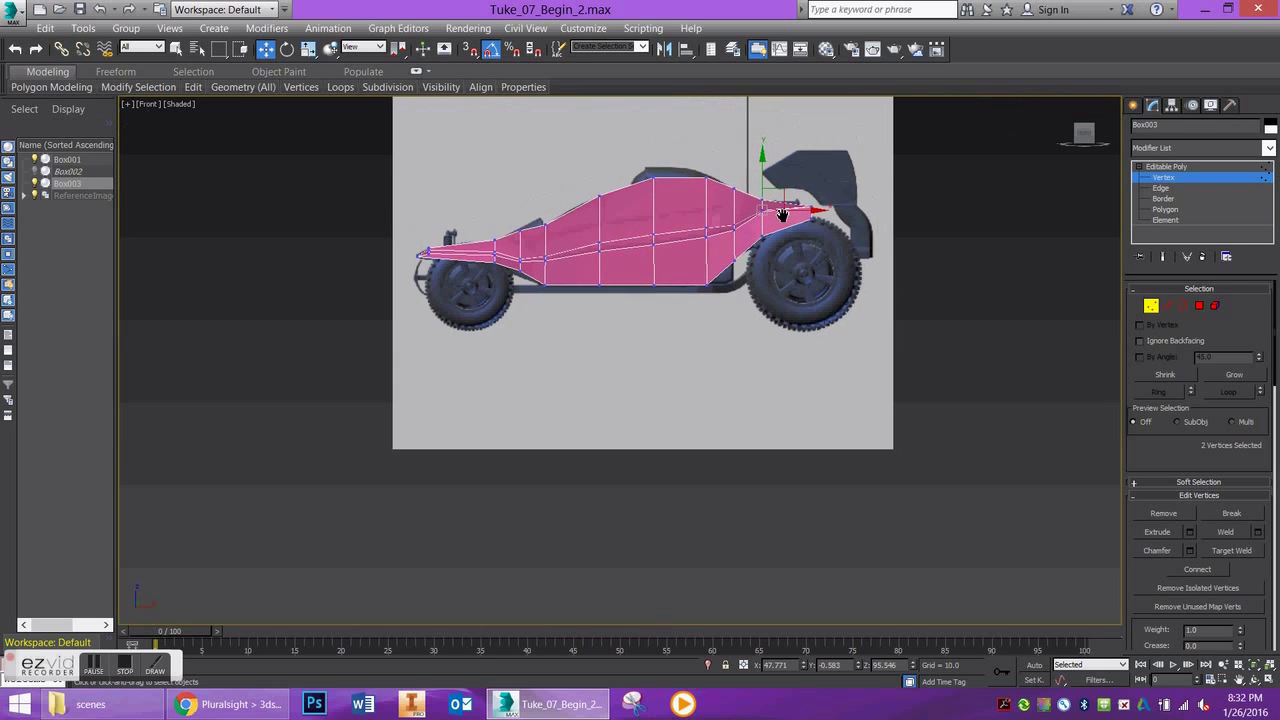
scroll(770, 240, up, 5)
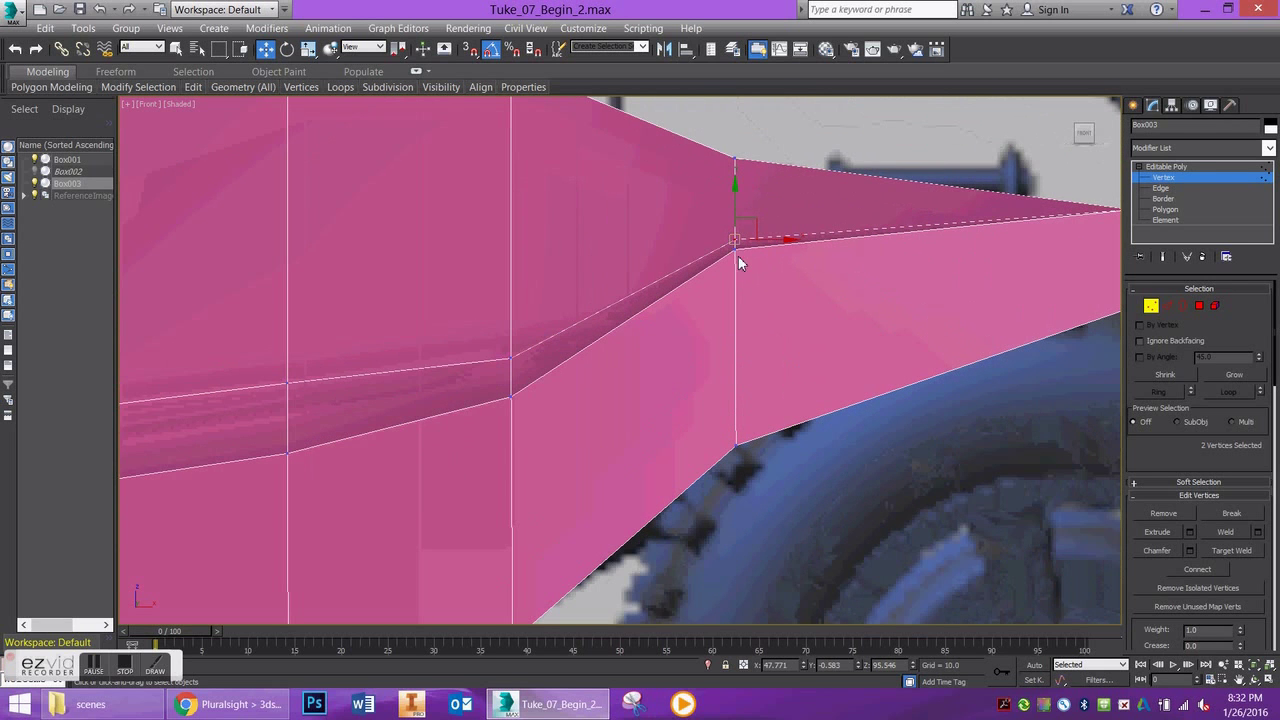
Lower the outermost top vertex on each side at the start of the tail to a height of about 93.4.
alt+middle_drag(737, 250, 839, 230)
scroll(837, 200, down, 4)
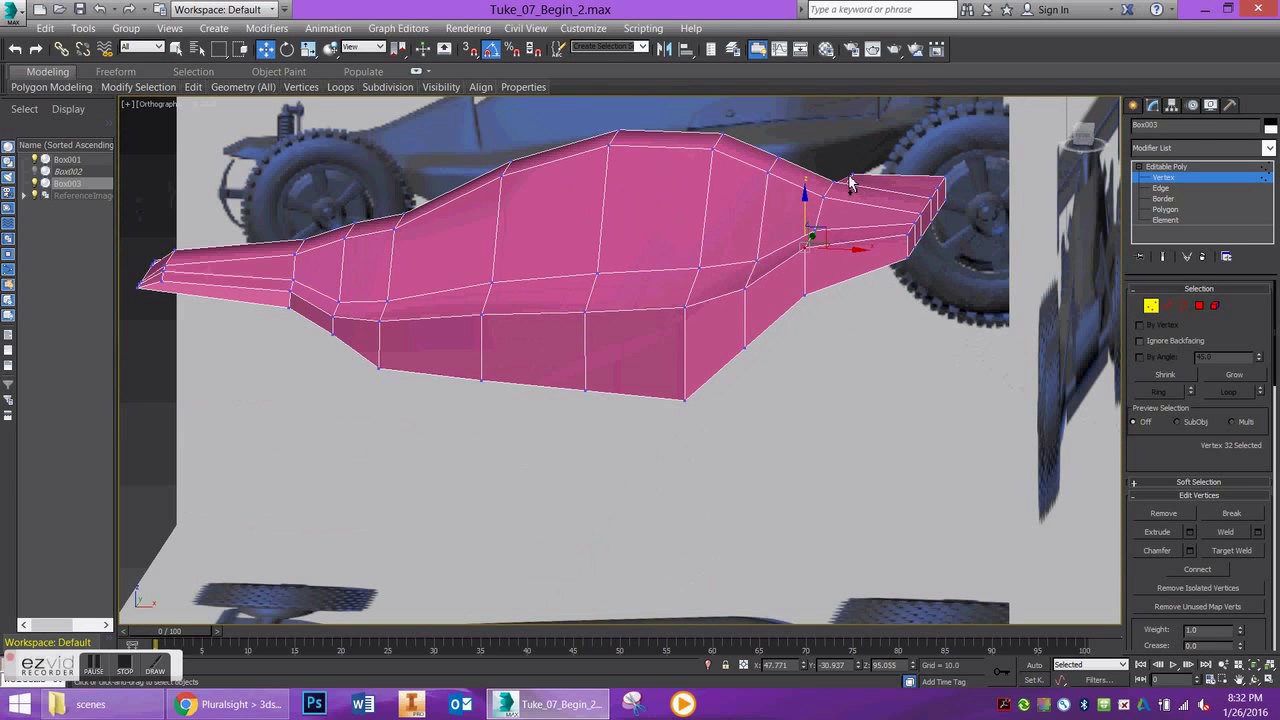
click(851, 180)
drag(829, 176, 832, 185)
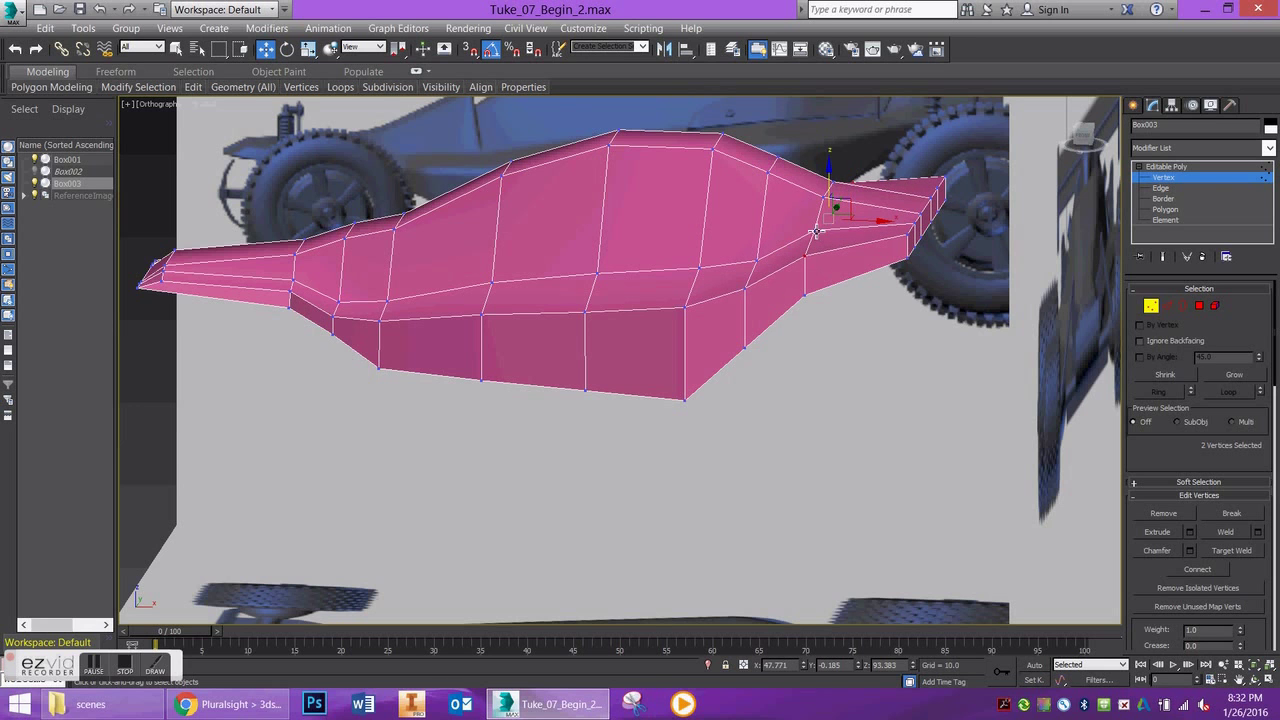
Compare the body with the side reference in see-through display and lower the two top vertices just behind the nose slightly.
key(f)
scroll(770, 195, up, 5)
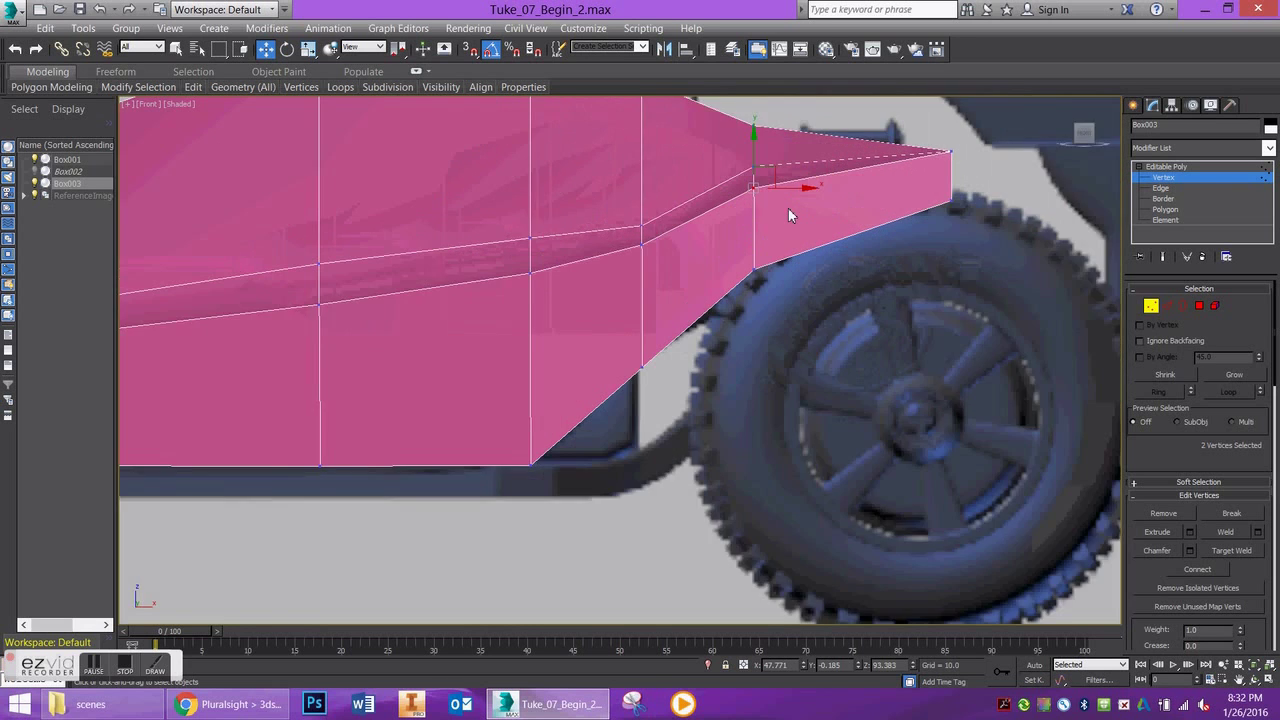
scroll(789, 208, down, 1)
key(alt+x)
middle_drag(838, 214, 832, 230)
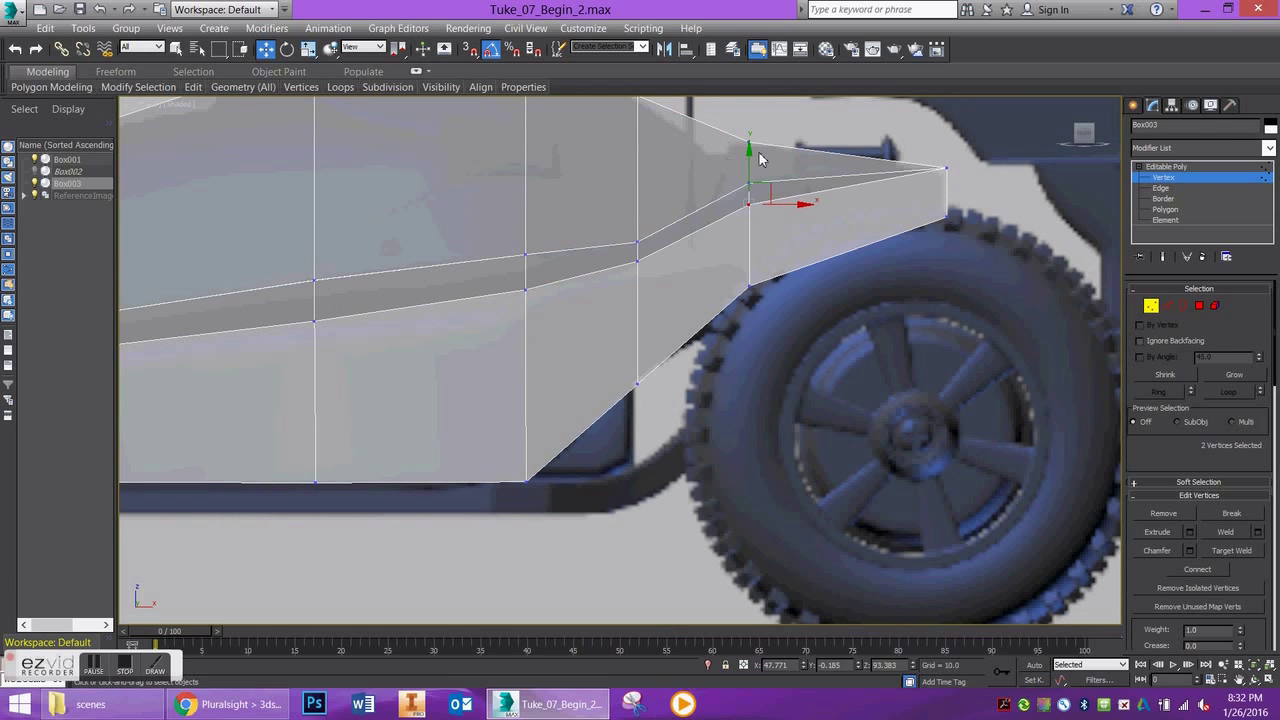
scroll(748, 196, down, 4)
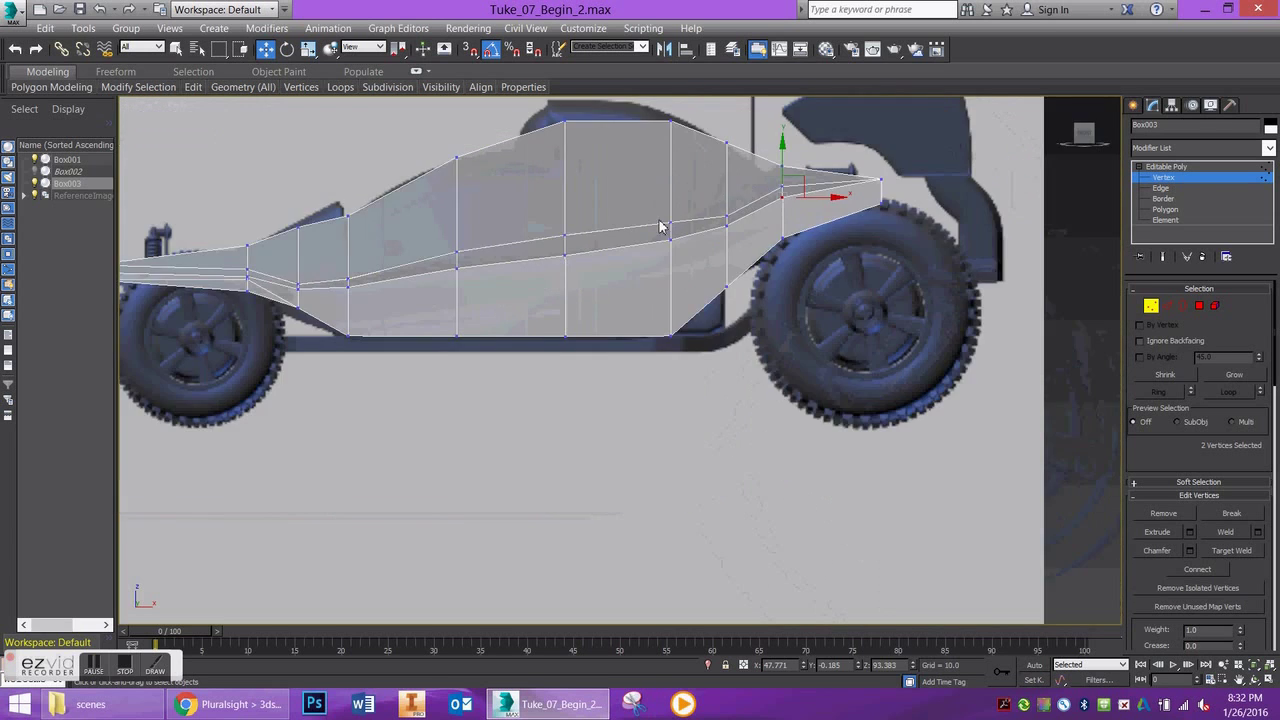
scroll(663, 223, up, 1)
drag(397, 262, 406, 224)
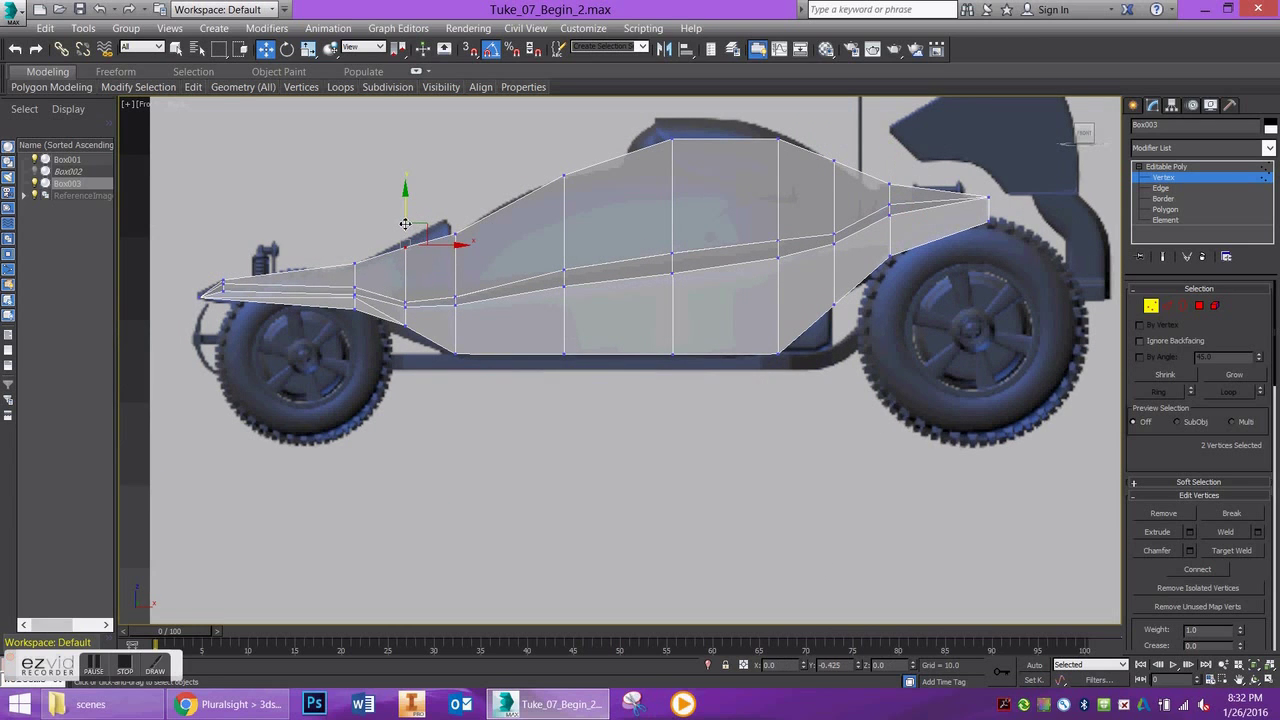
click(1152, 308)
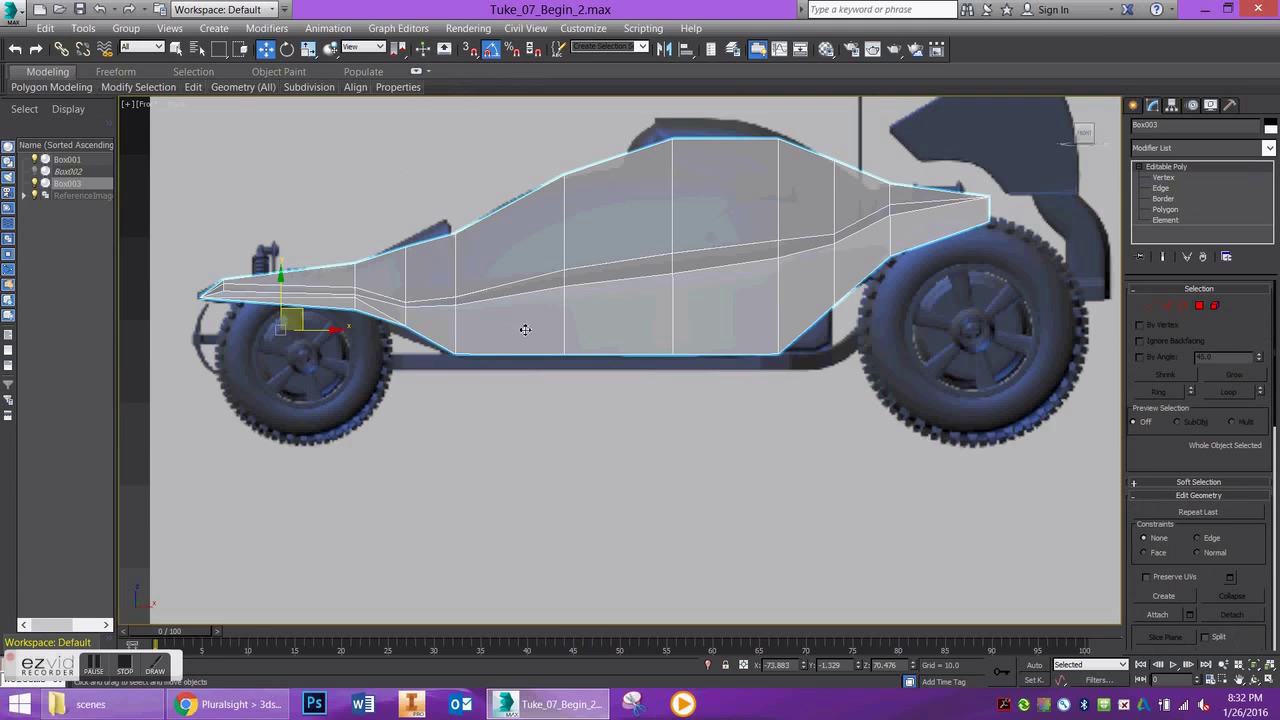
Restore the solid display, then delete the body's main underside polygons, growing the selection twice from one central bottom polygon.
alt+middle_drag(525, 330, 581, 281)
key(alt+x)
scroll(602, 334, down, 2)
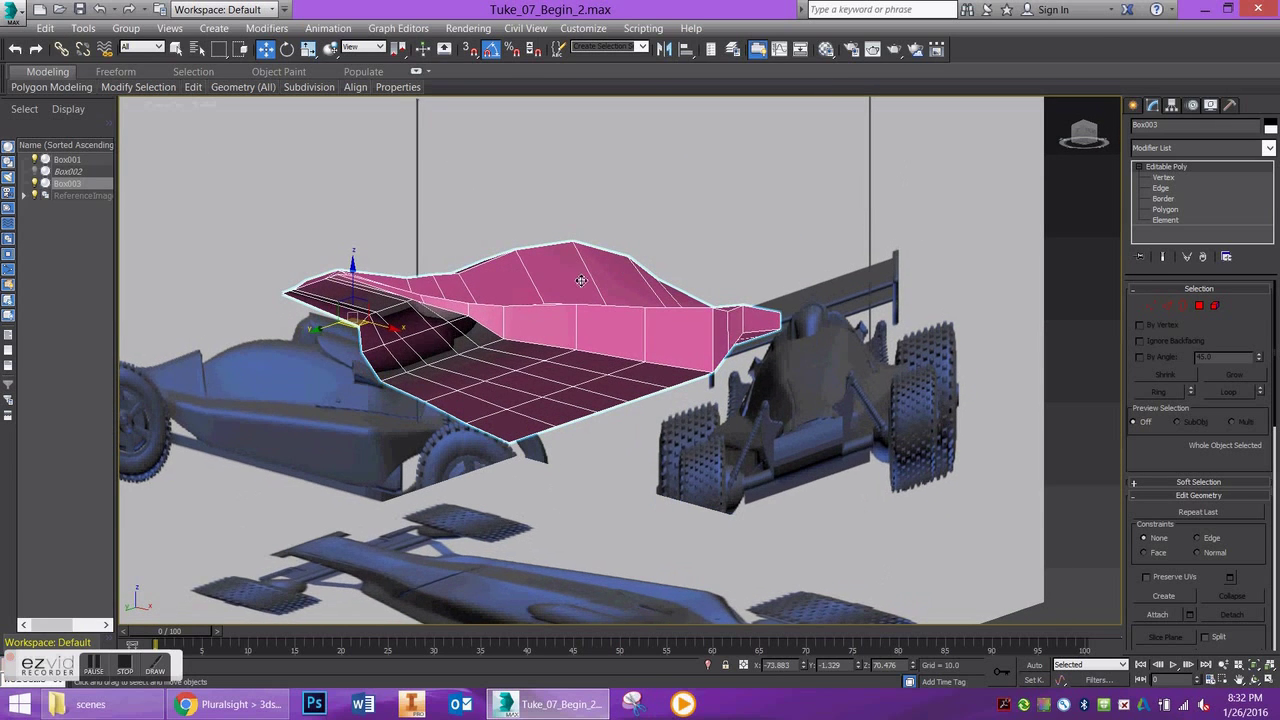
click(1214, 305)
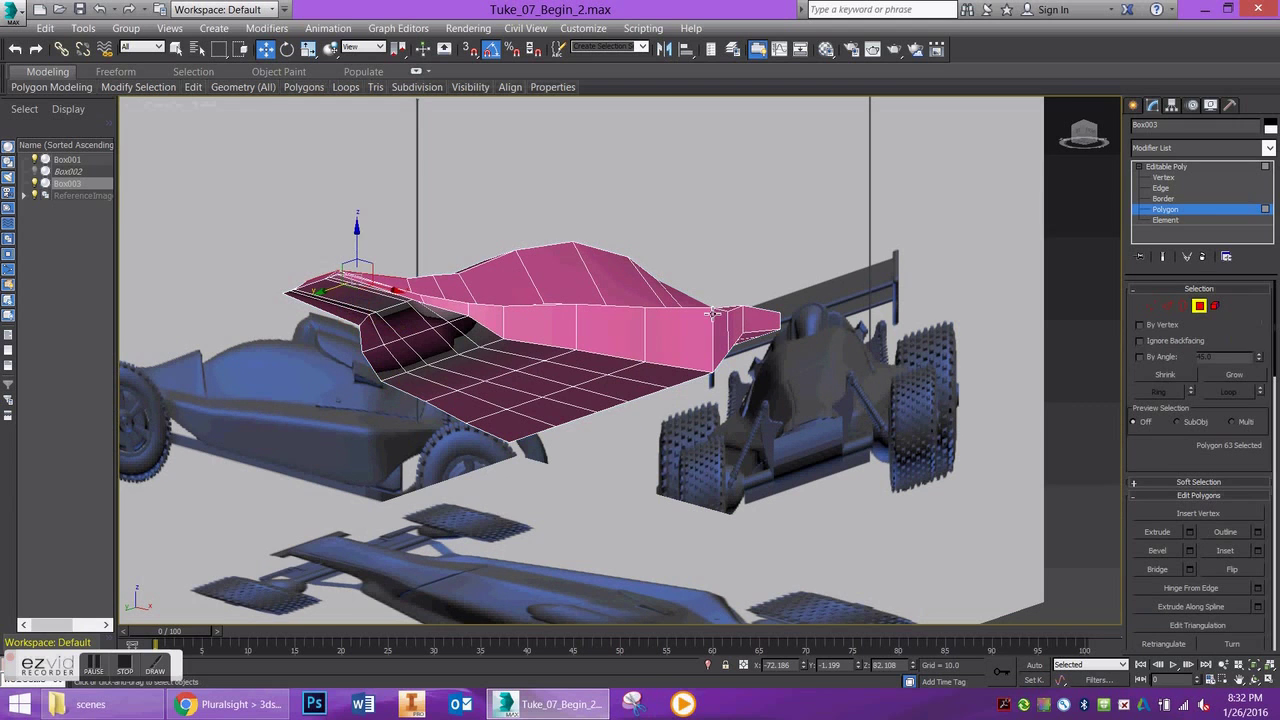
click(550, 409)
alt+middle_drag(580, 407, 528, 400)
click(534, 394)
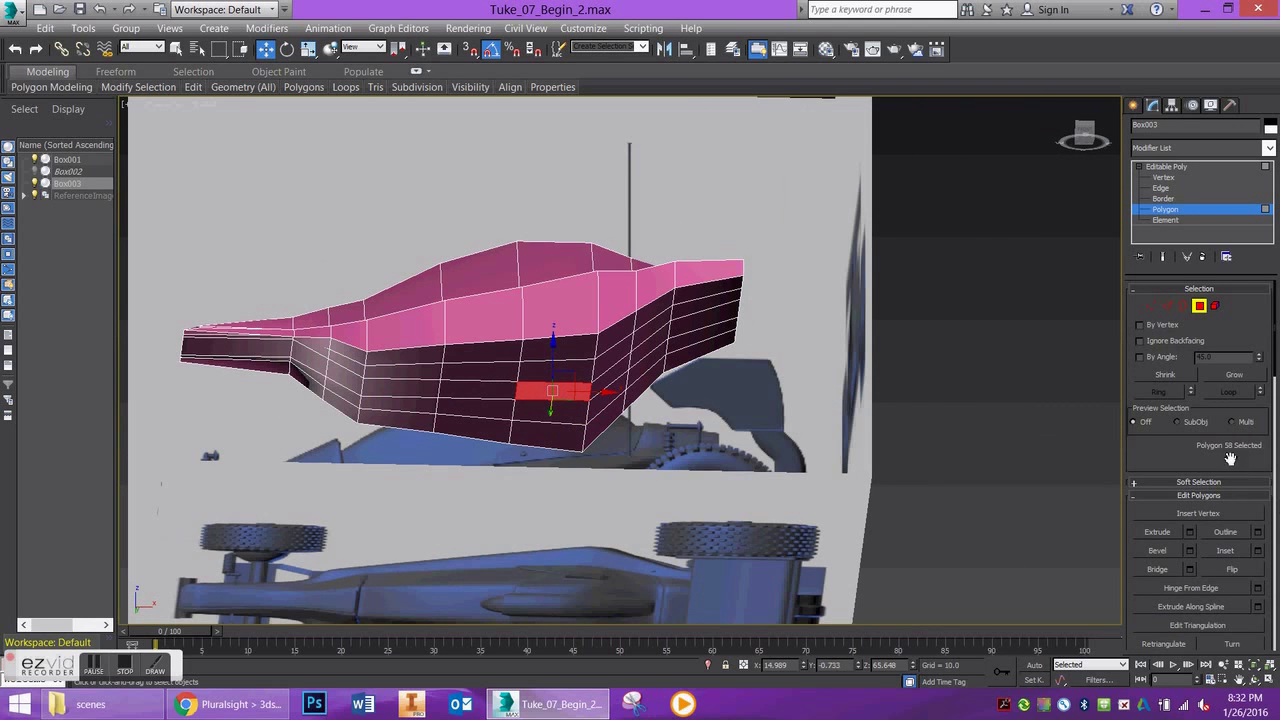
click(1246, 380)
click(1246, 380)
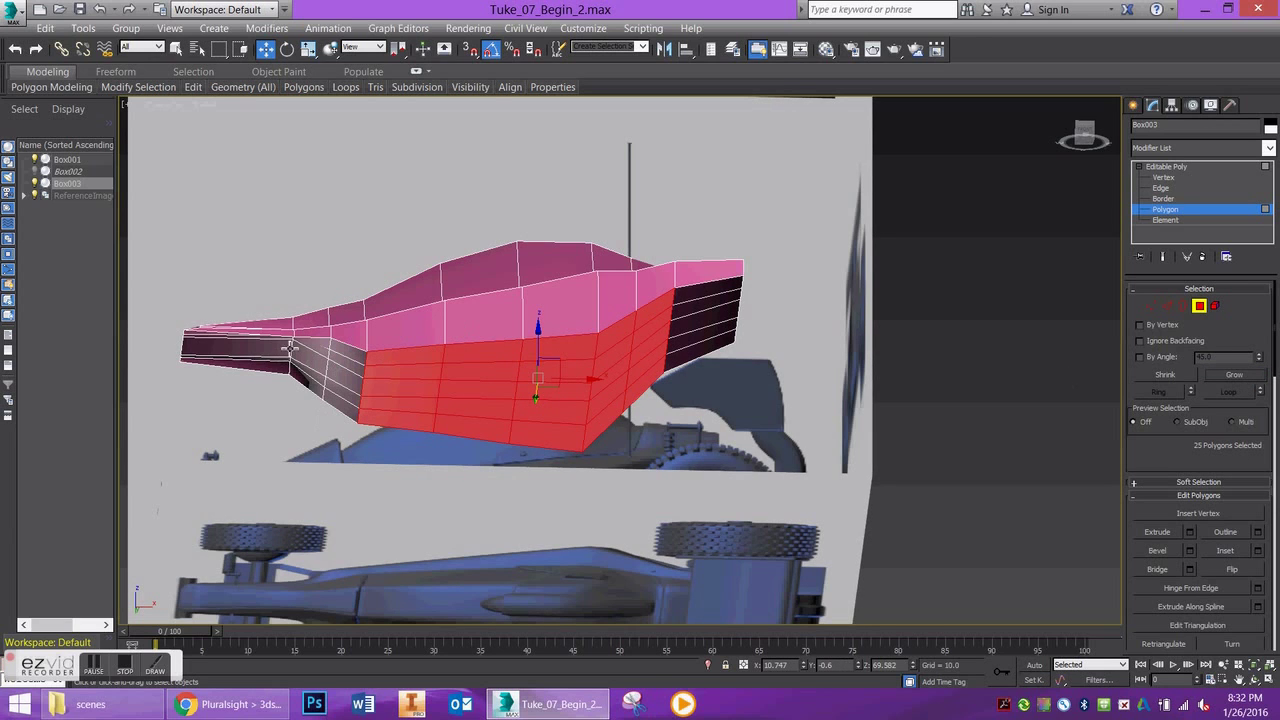
key(ctrl+d)
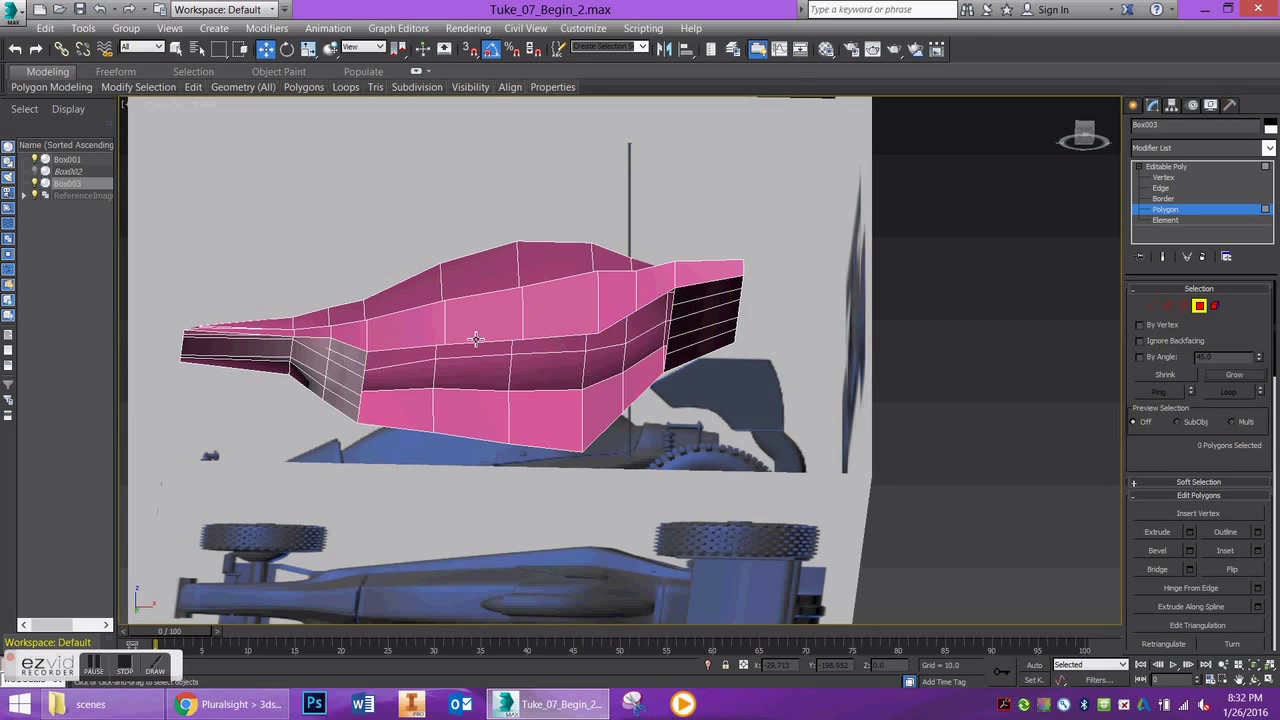
Delete the remaining underside polygons beneath the rear tail and beneath the nose, leaving the body fully open at the bottom.
click(686, 360)
ctrl+click(687, 343)
ctrl+click(687, 328)
ctrl+click(686, 310)
ctrl+click(684, 296)
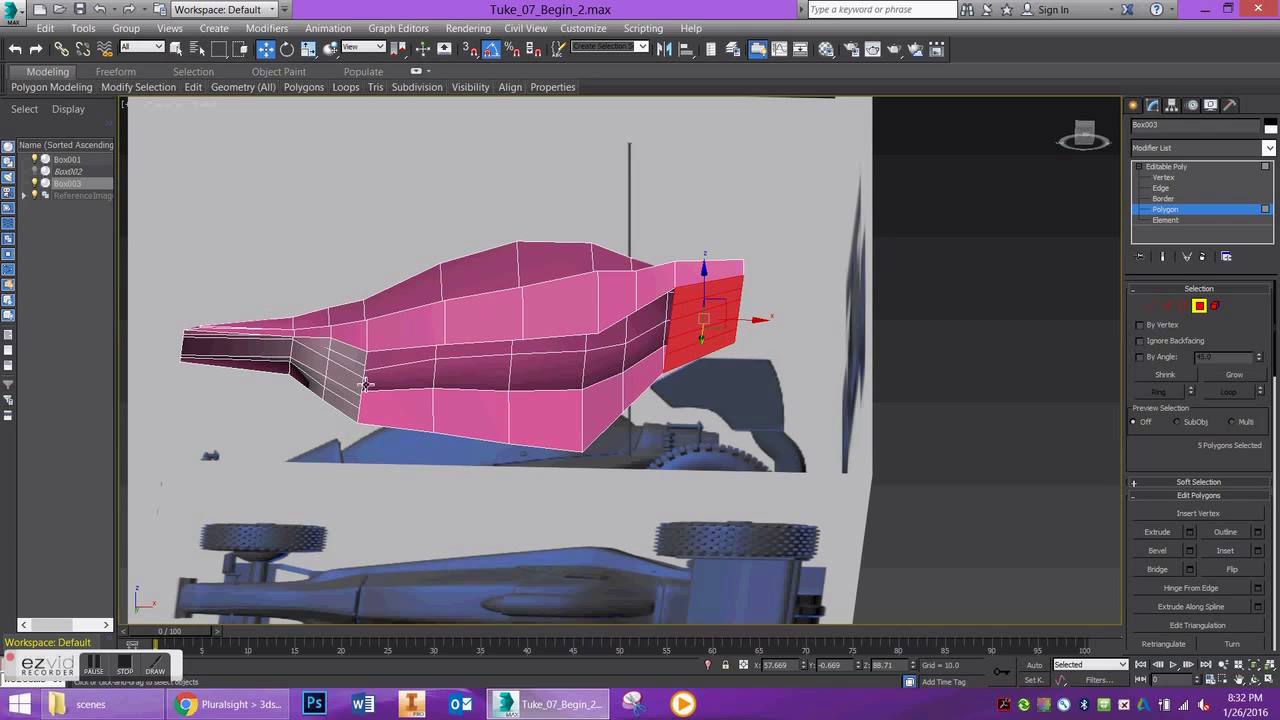
mouse_move(366, 384)
ctrl+mouse_down()
mouse_move(342, 410)
mouse_move(357, 356)
ctrl+mouse_up()
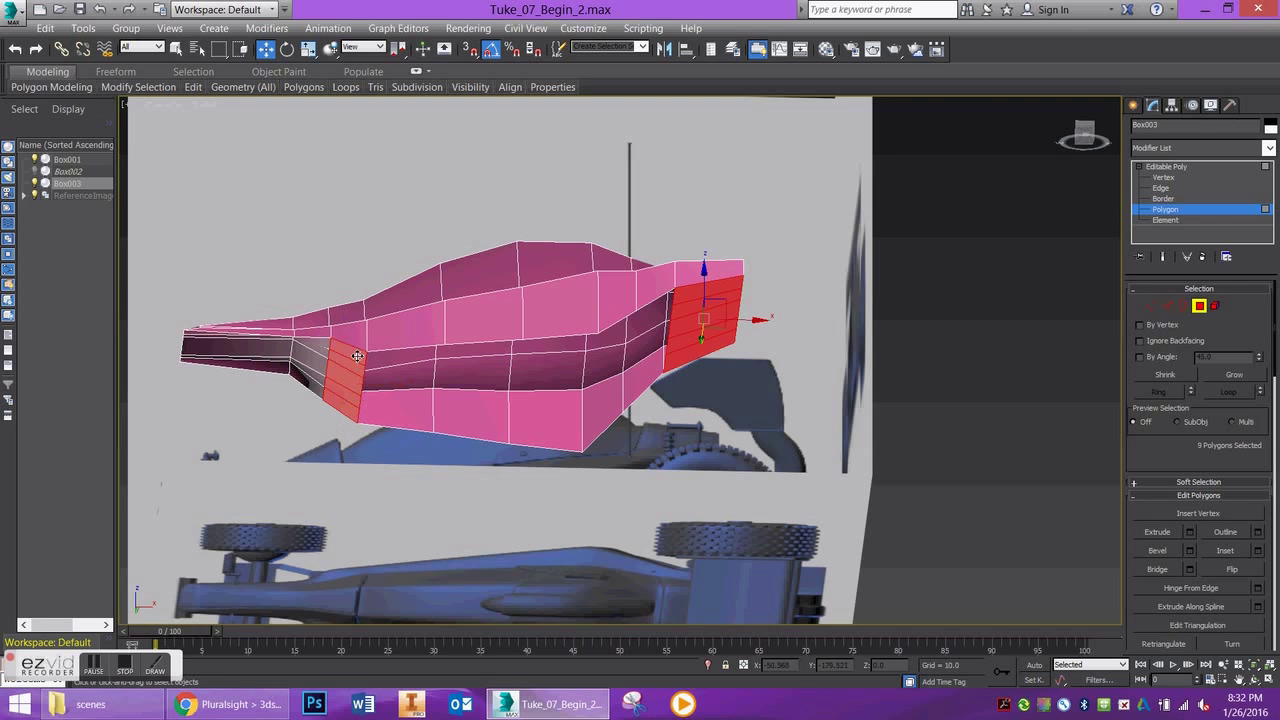
alt+middle_drag(313, 365, 413, 359)
mouse_move(417, 318)
ctrl+mouse_down()
mouse_move(420, 282)
mouse_move(453, 293)
mouse_move(532, 277)
mouse_move(504, 238)
mouse_move(444, 232)
ctrl+mouse_up()
ctrl+click(439, 236)
ctrl+click(435, 238)
key(Delete)
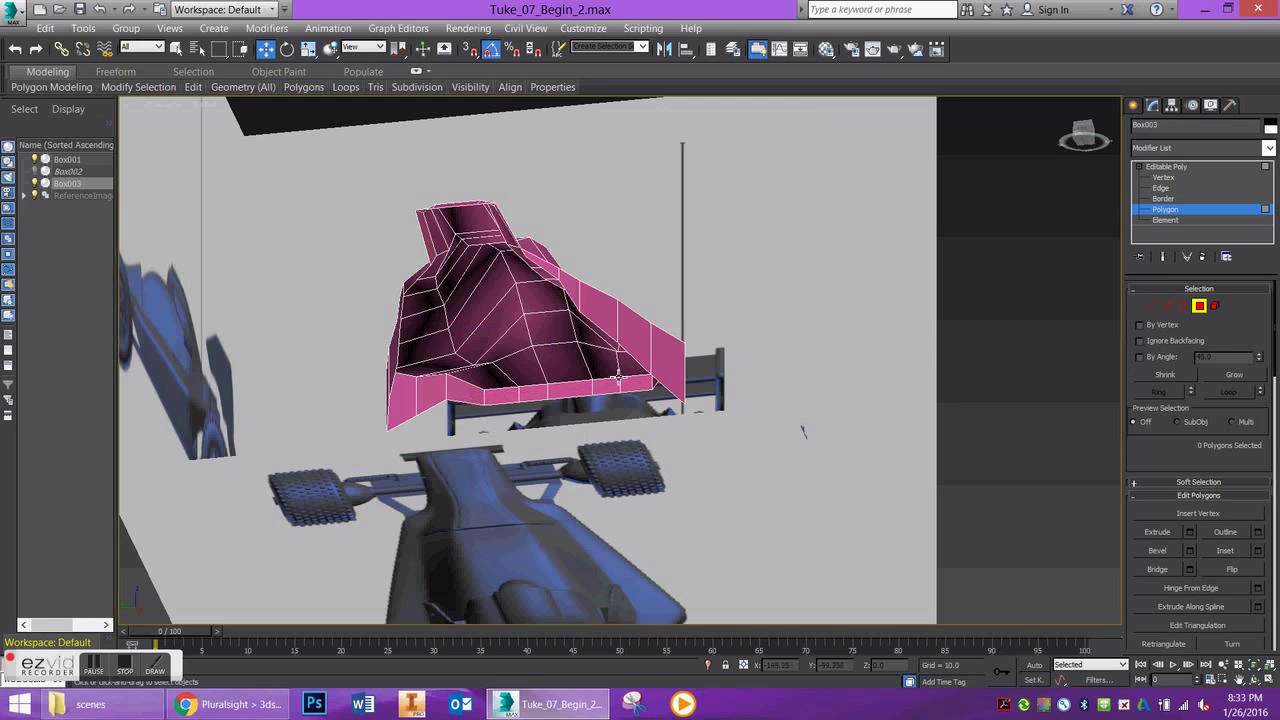
Delete the five polygons that close off the rear end of the tail.
alt+middle_drag(607, 347, 768, 340)
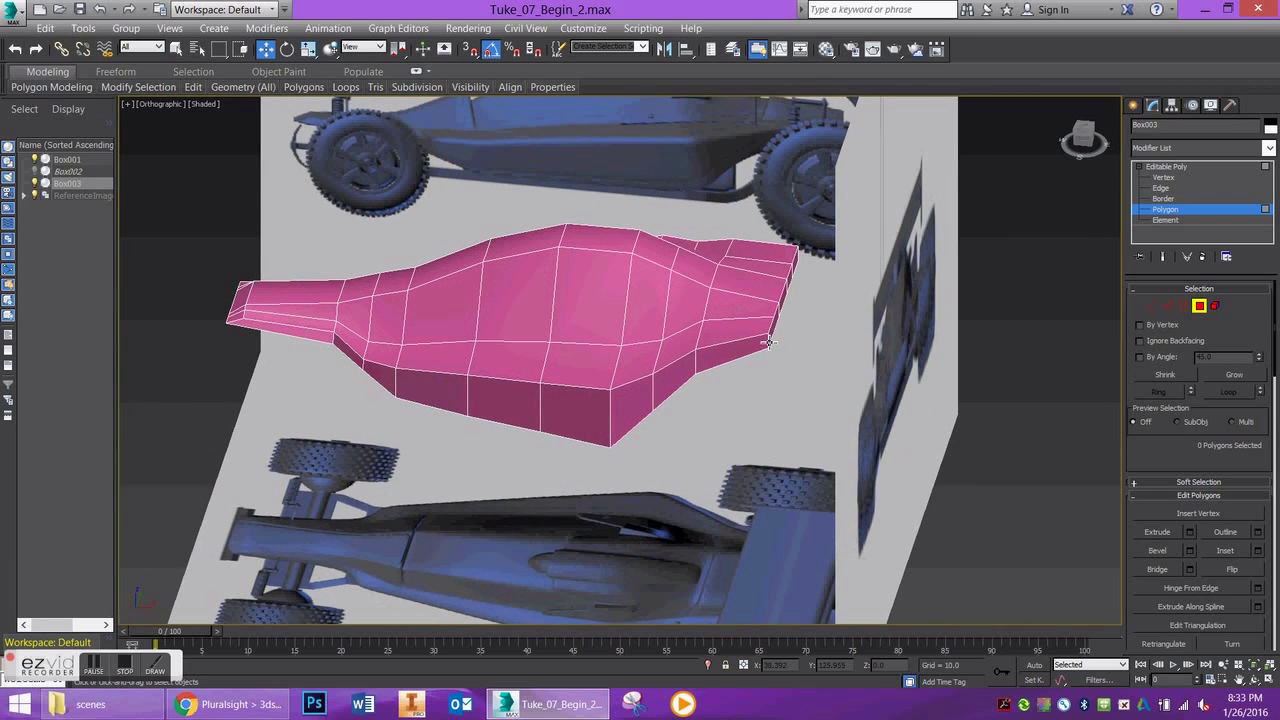
click(775, 330)
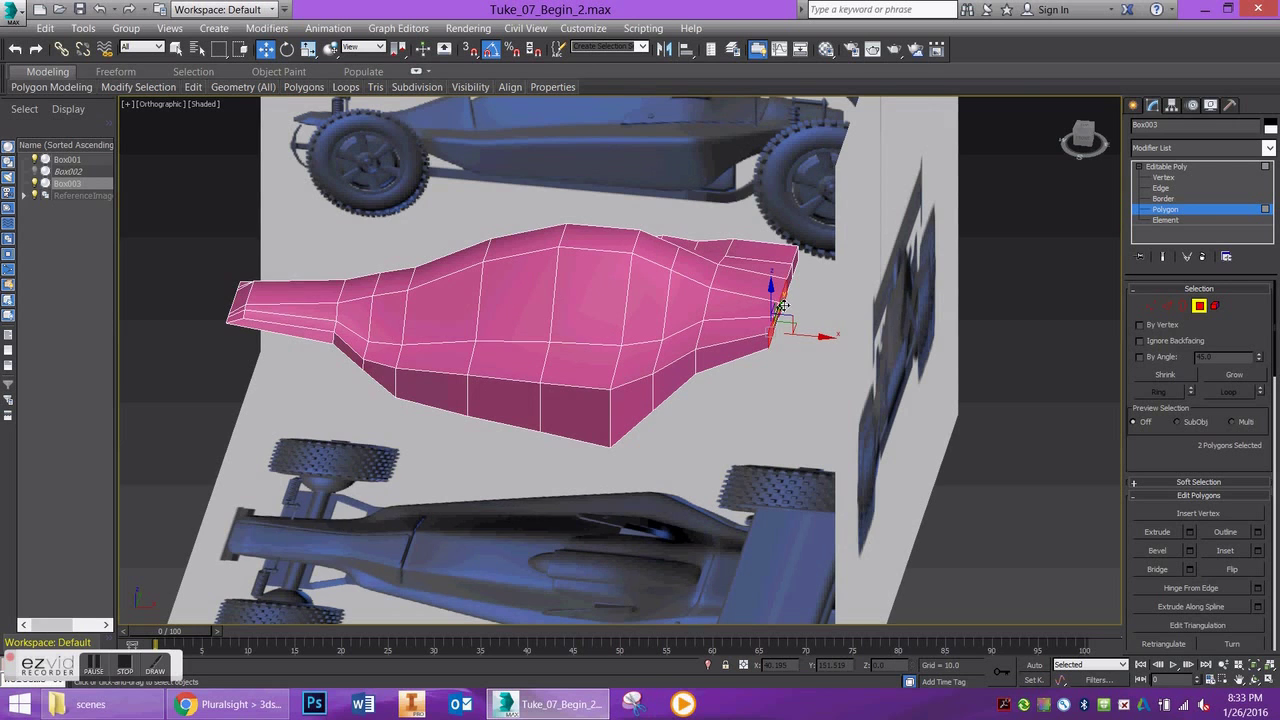
scroll(780, 300, up, 3)
ctrl+click(776, 334)
ctrl+click(775, 333)
ctrl+click(798, 252)
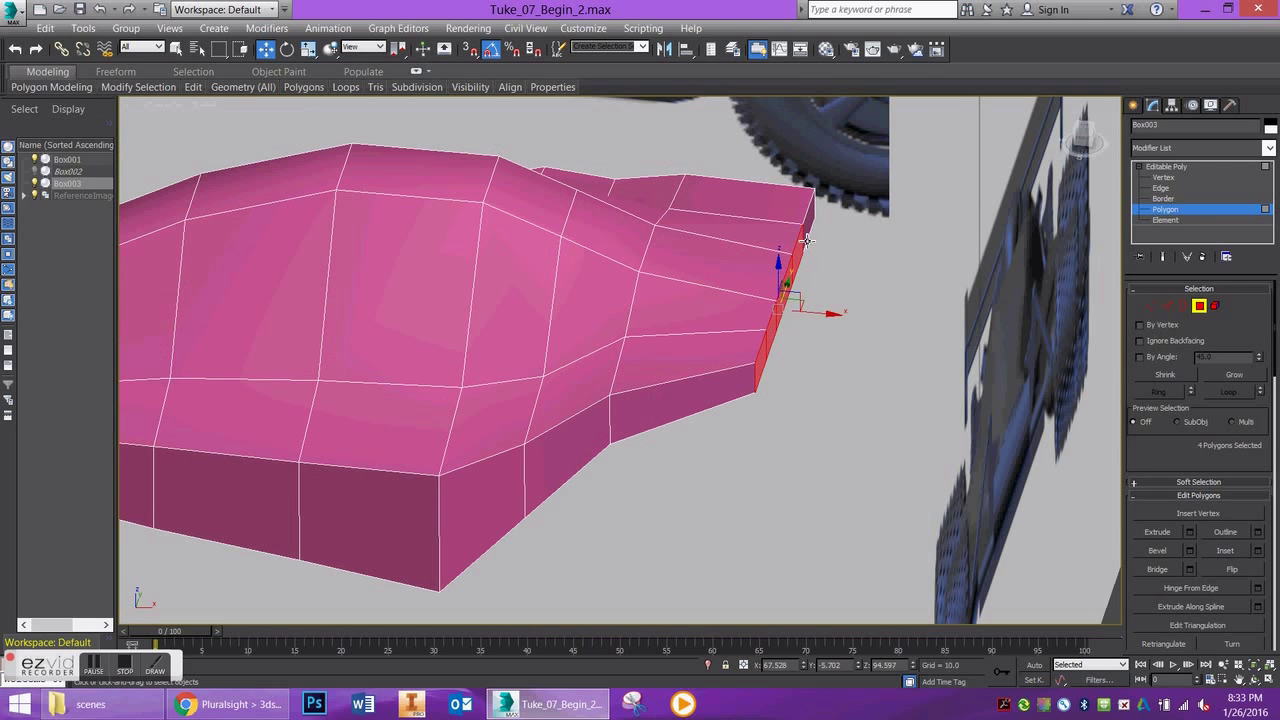
ctrl+click(807, 219)
key(Delete)
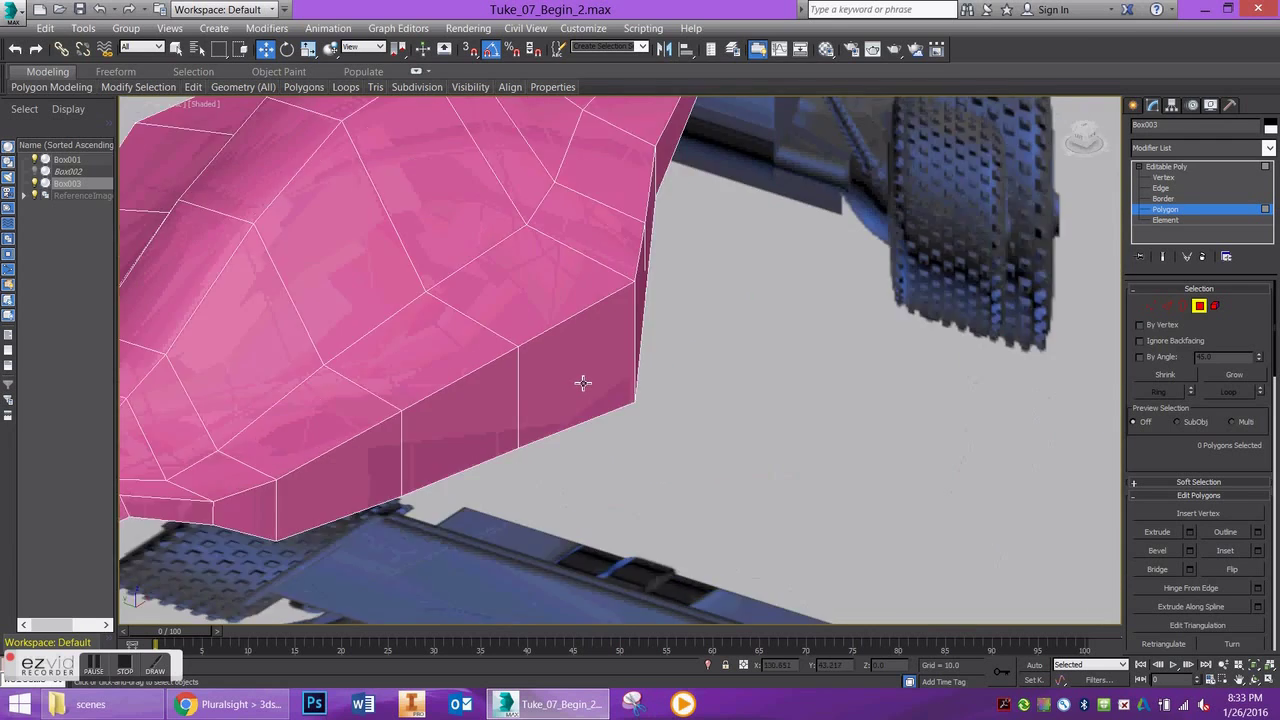